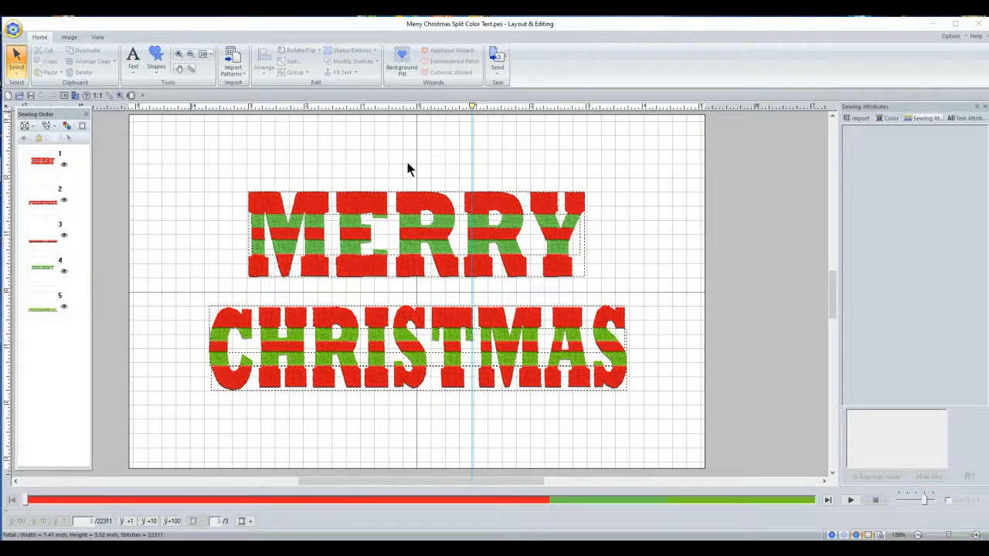
key("alt+Tab")
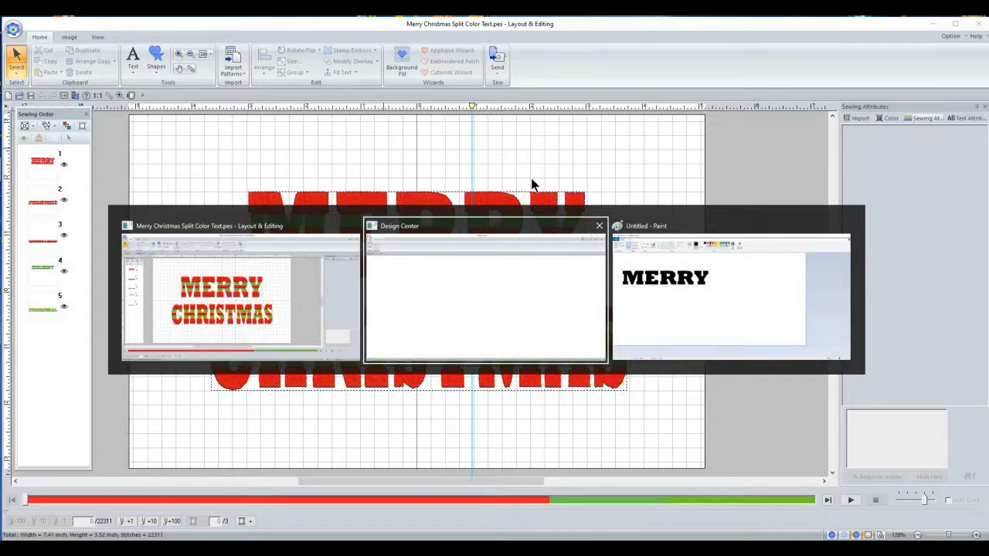
key("alt+Tab")
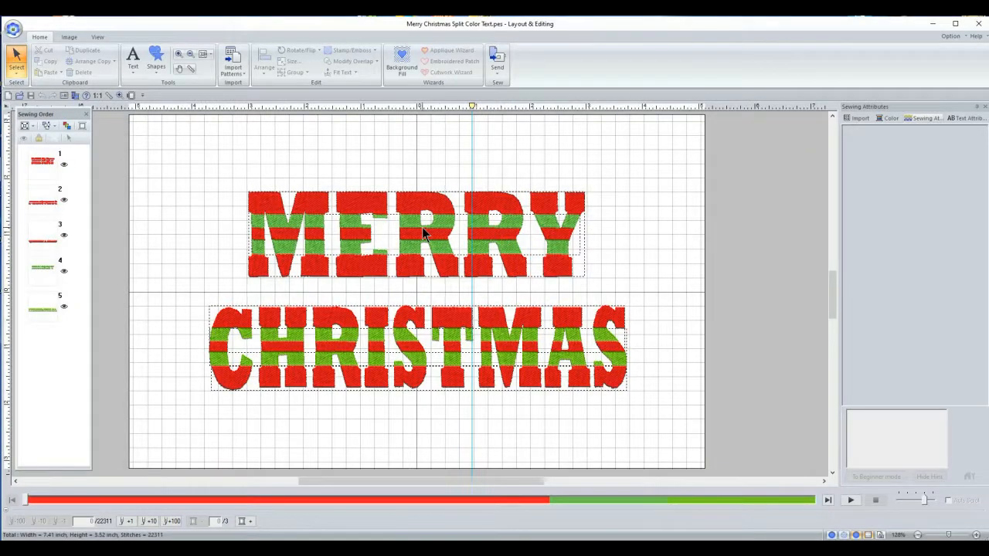
key("alt")
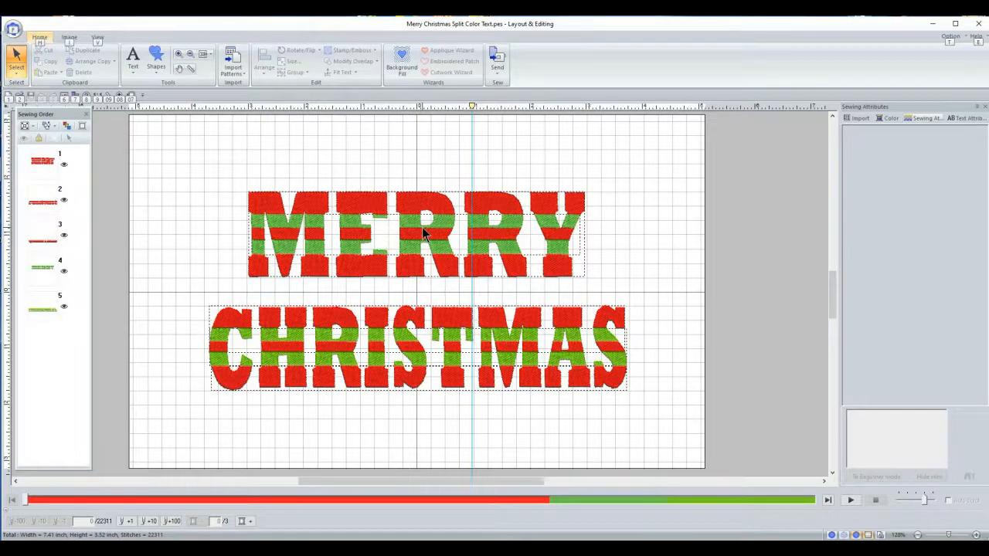
- Switch to Paint and delete the selected MERRY lettering from the canvas
key("alt+Tab")
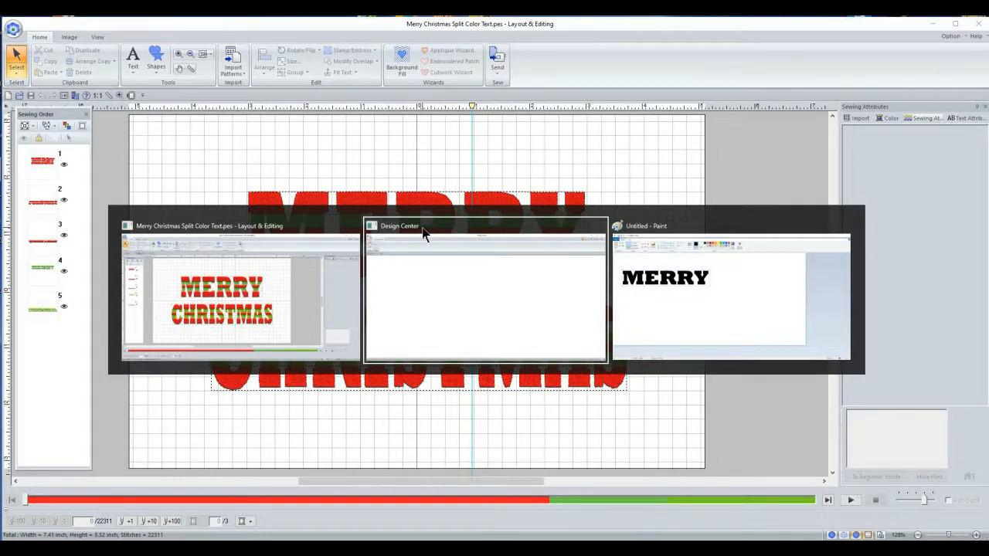
key("Tab")
key("Tab")
key("shift+Tab")
key("shift+Tab")
key("shift+Tab")
key("shift+Tab")
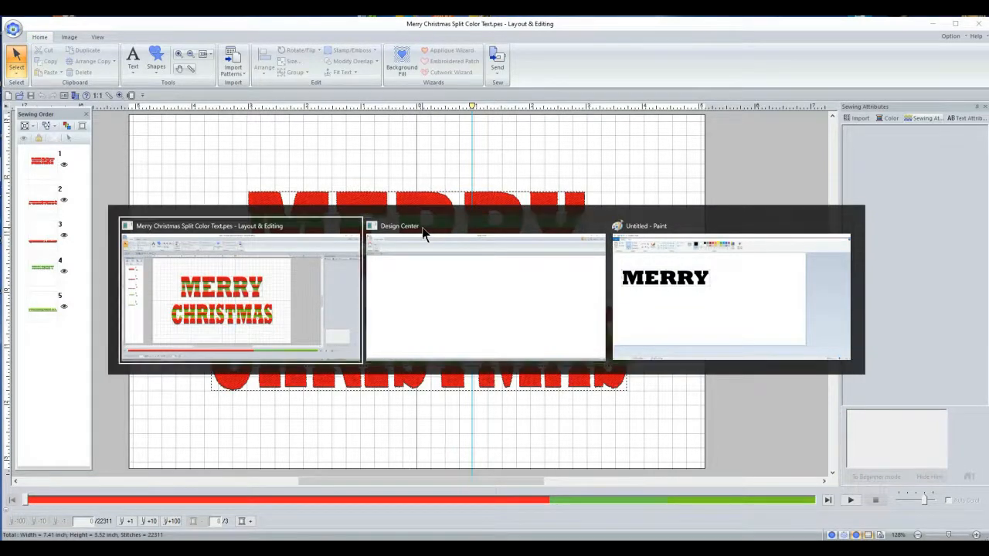
key("shift+Tab")
key("Tab")
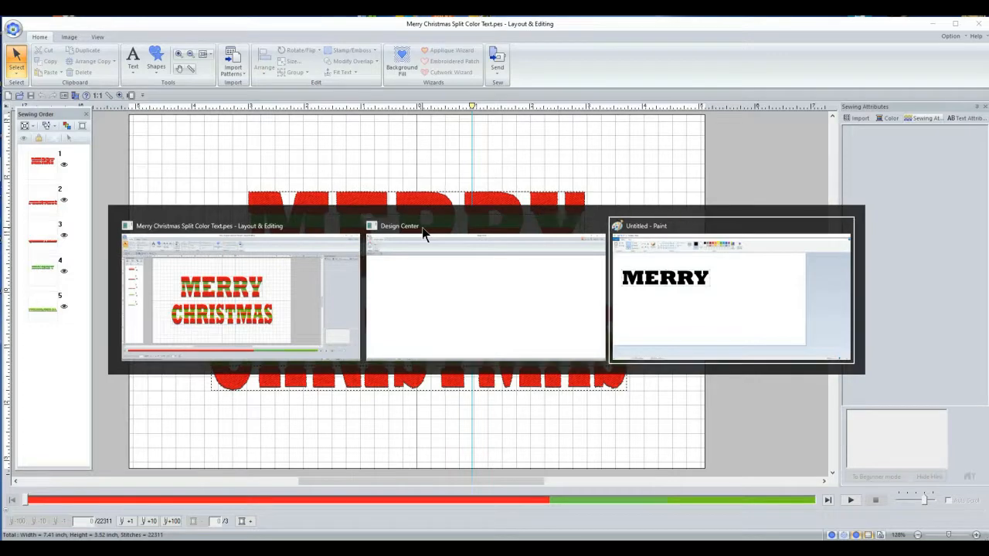
key("Tab")
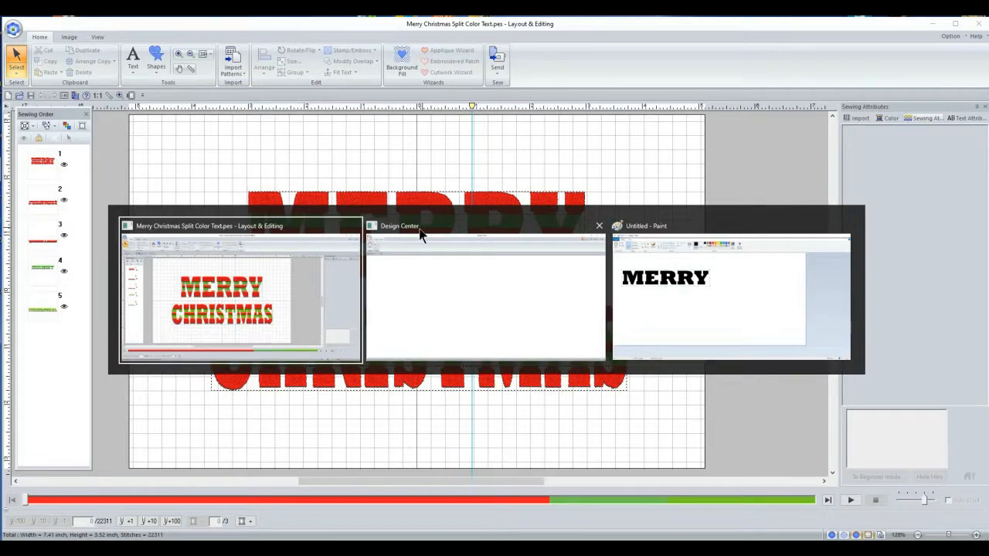
key("Tab")
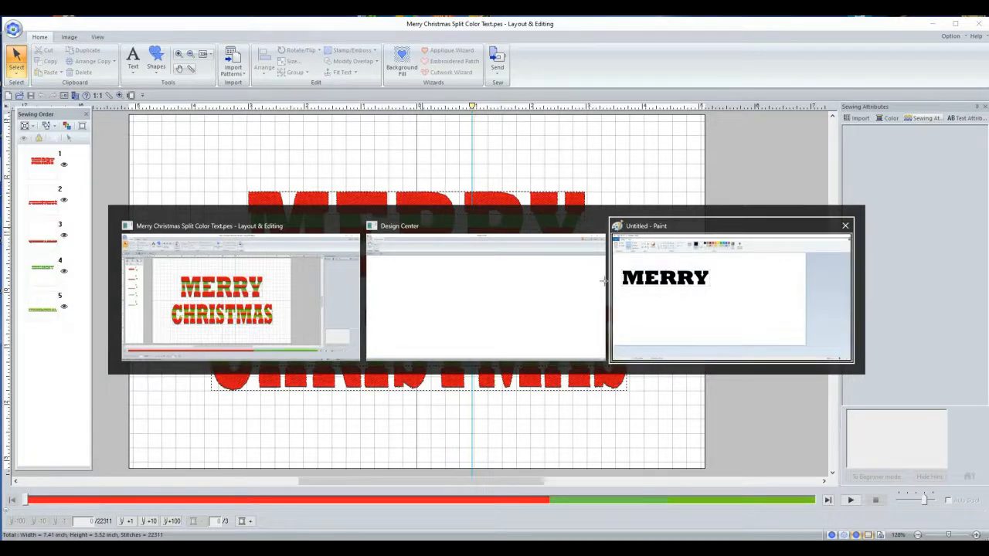
key("alt")
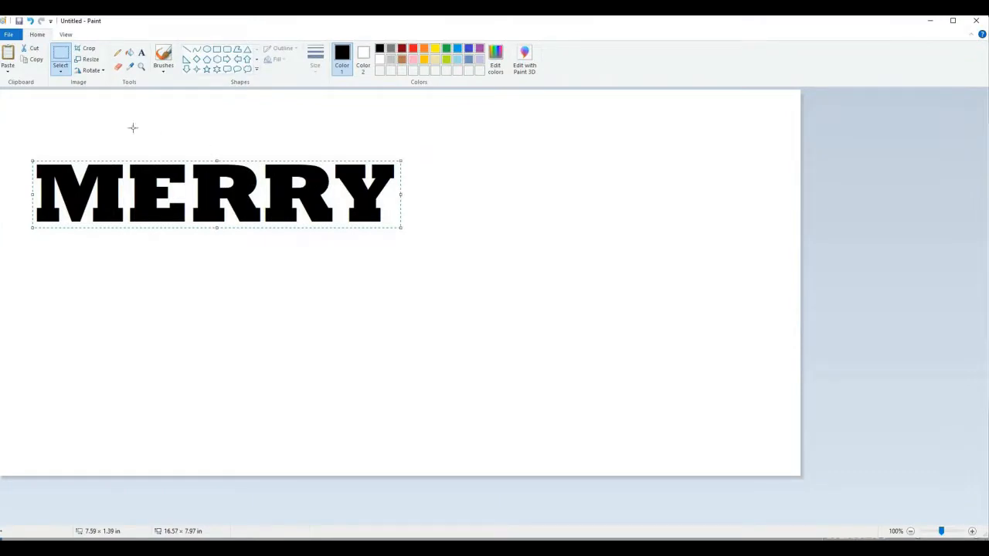
key("Delete")
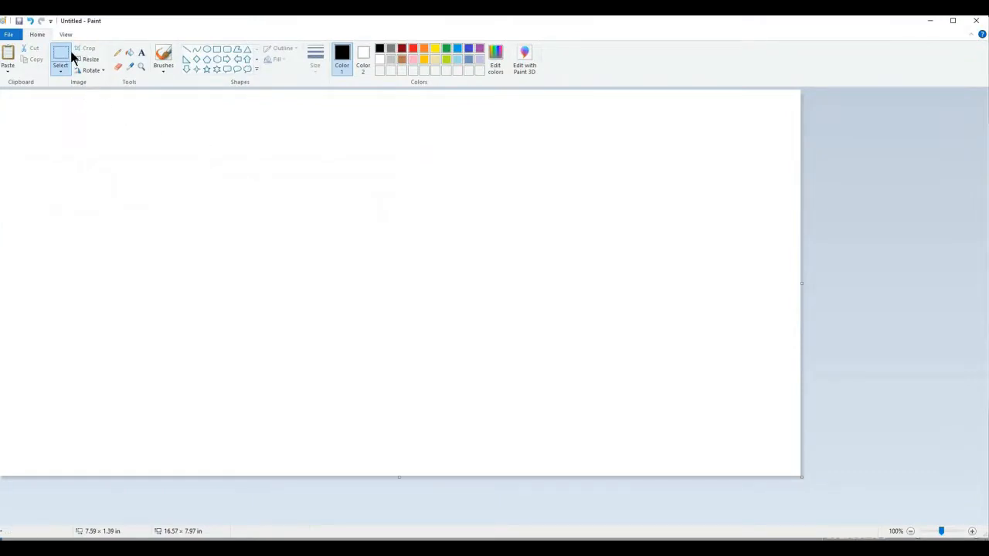
left_click(142, 54)
left_click(30, 250)
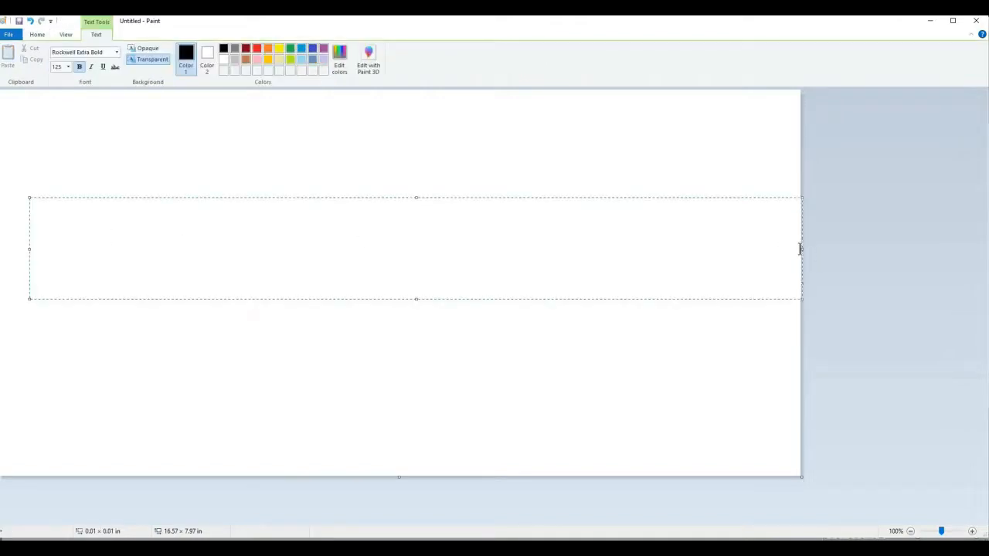
left_click_drag(758, 249, 559, 249)
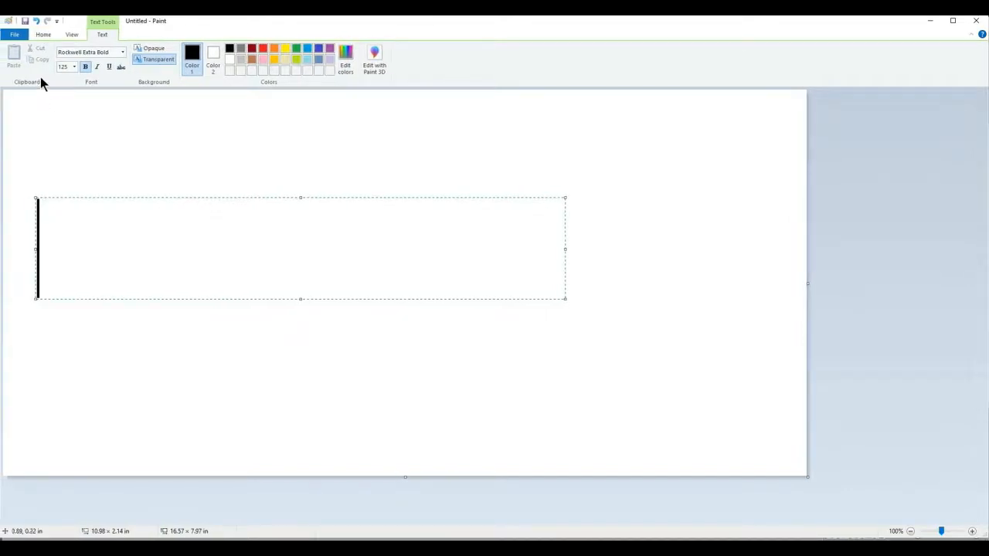
- Check the canvas units, width and height in the image properties and accept them as they are
left_click(17, 36)
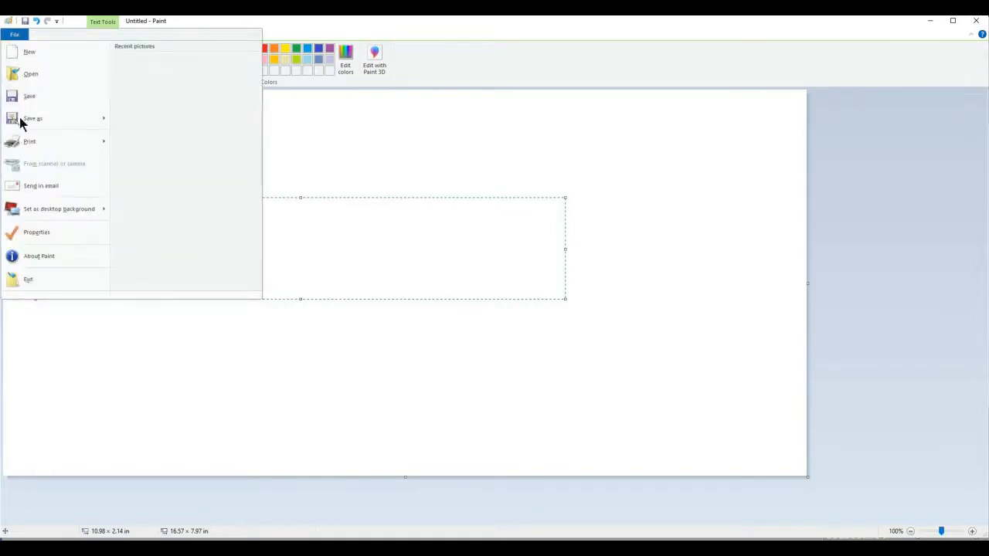
left_click(35, 231)
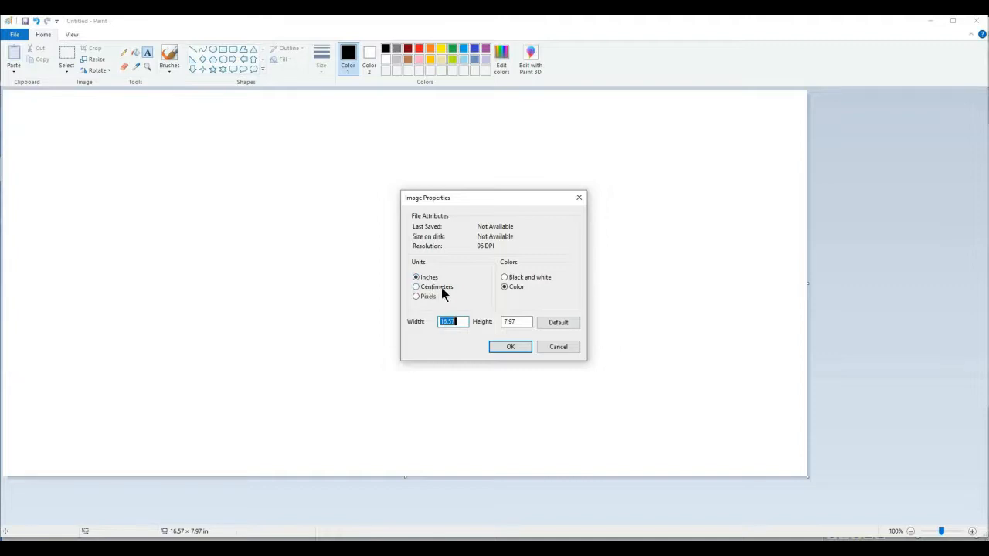
left_click(512, 346)
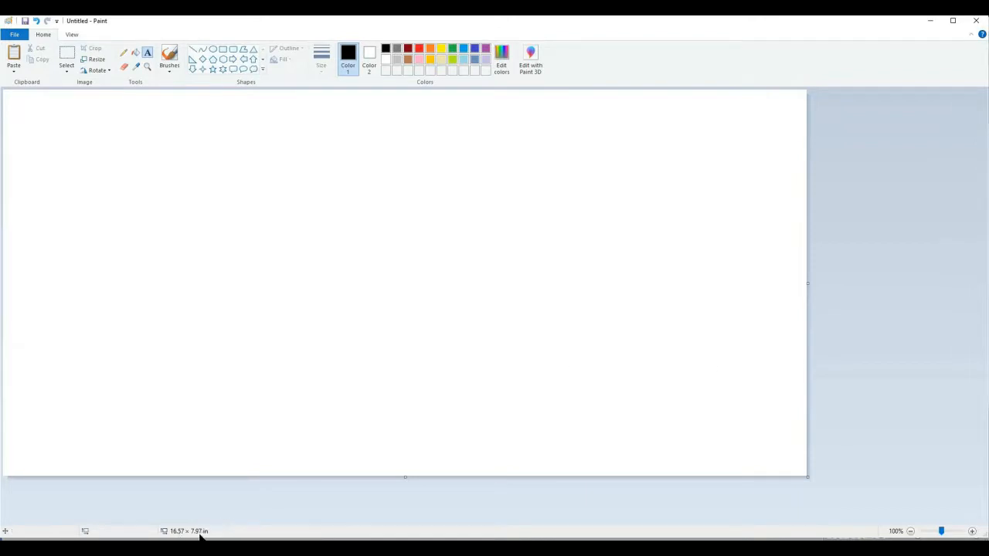
- Add the text MERRY on the blank canvas and narrow its text box to about 7.95 × 2.14 in
left_click(147, 54)
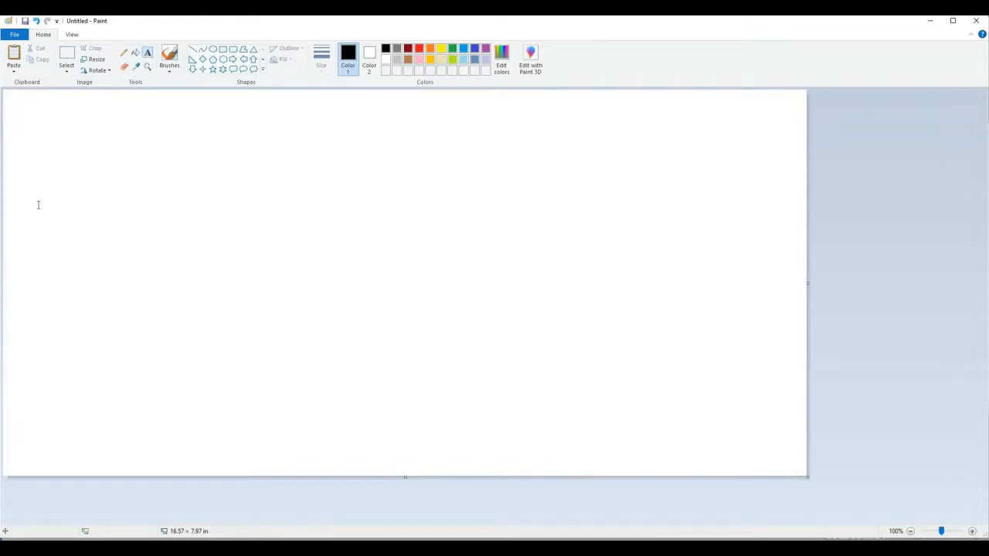
left_click(32, 248)
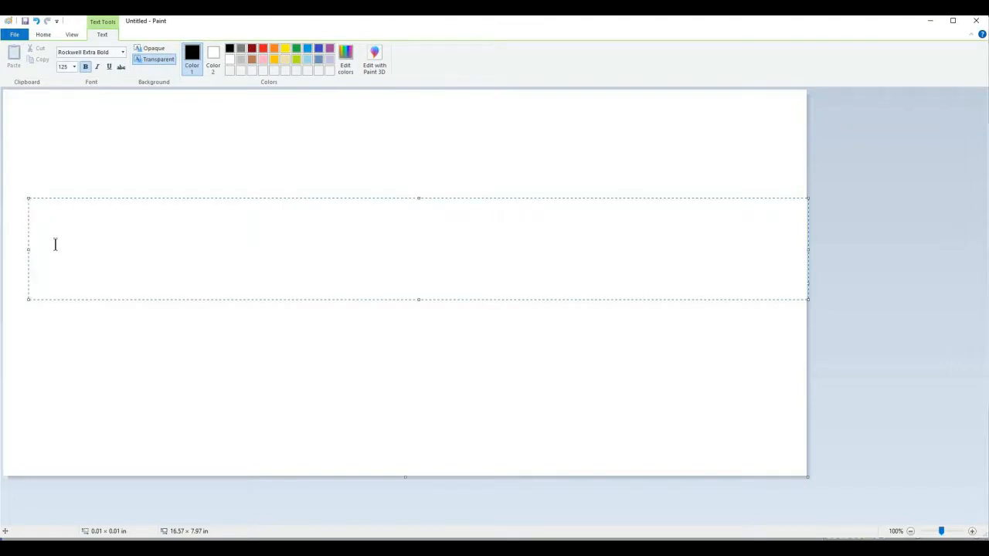
type("ME")
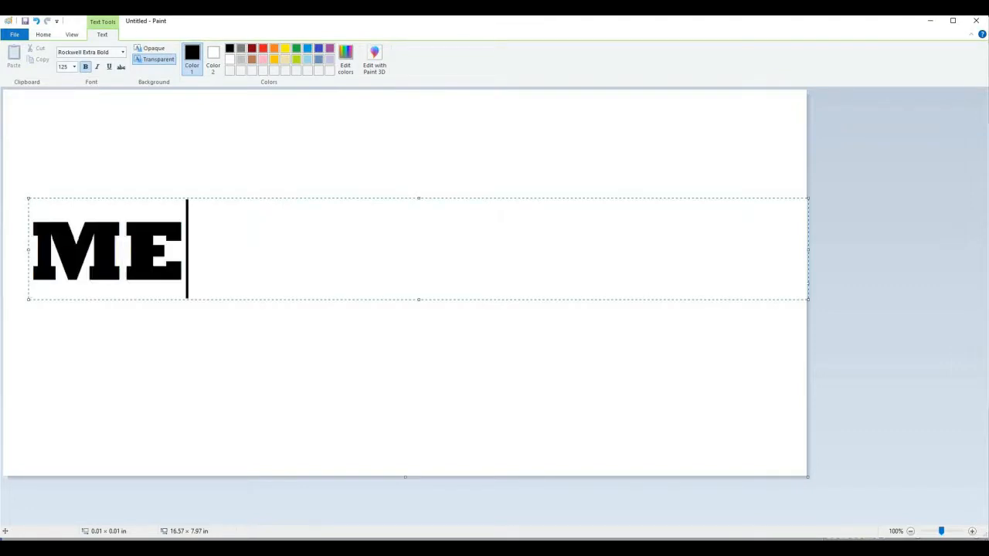
type("RRY")
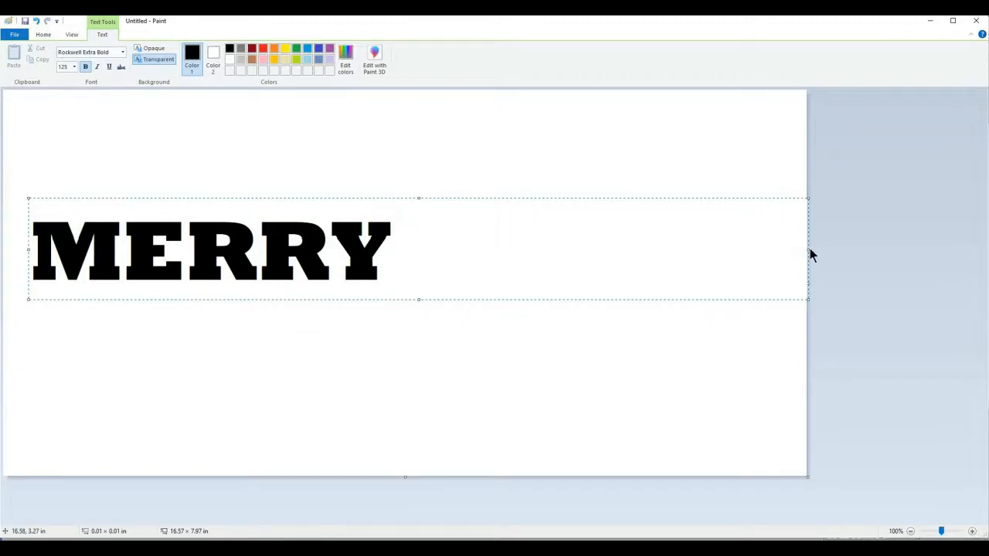
left_click_drag(808, 249, 409, 255)
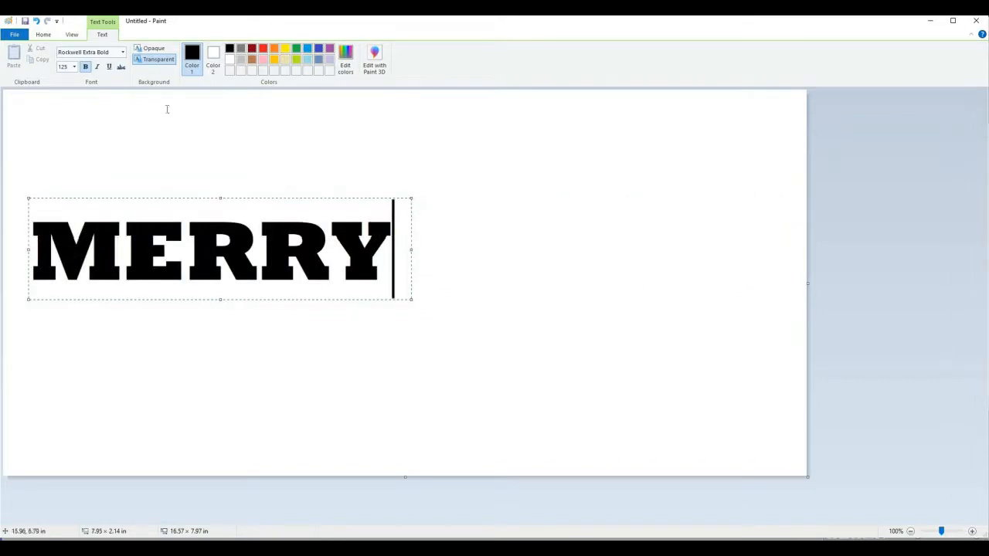
- Start a new image without saving the current one and resize the canvas to about 14.58 × 8.62 in
left_click(16, 35)
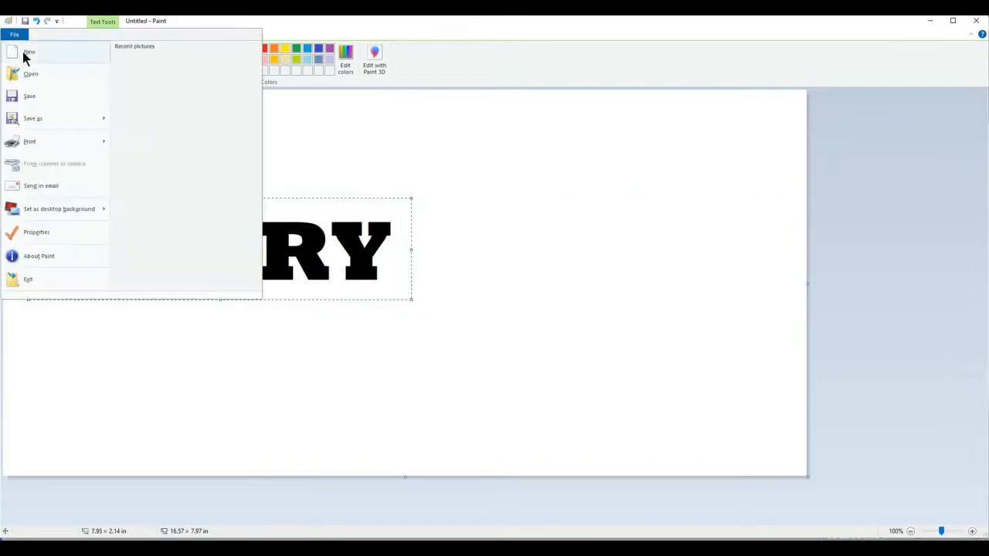
left_click(24, 54)
left_click(512, 283)
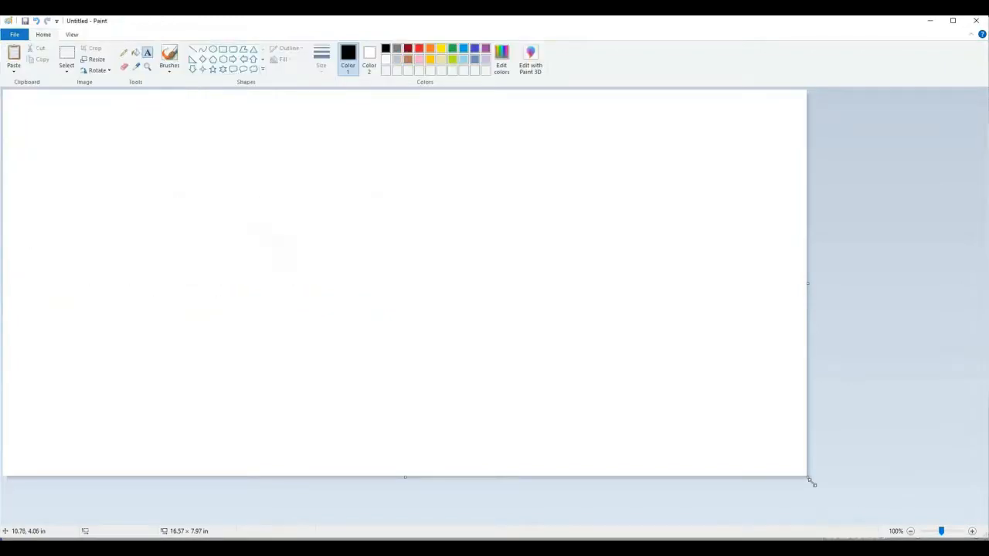
left_click_drag(777, 477, 709, 507)
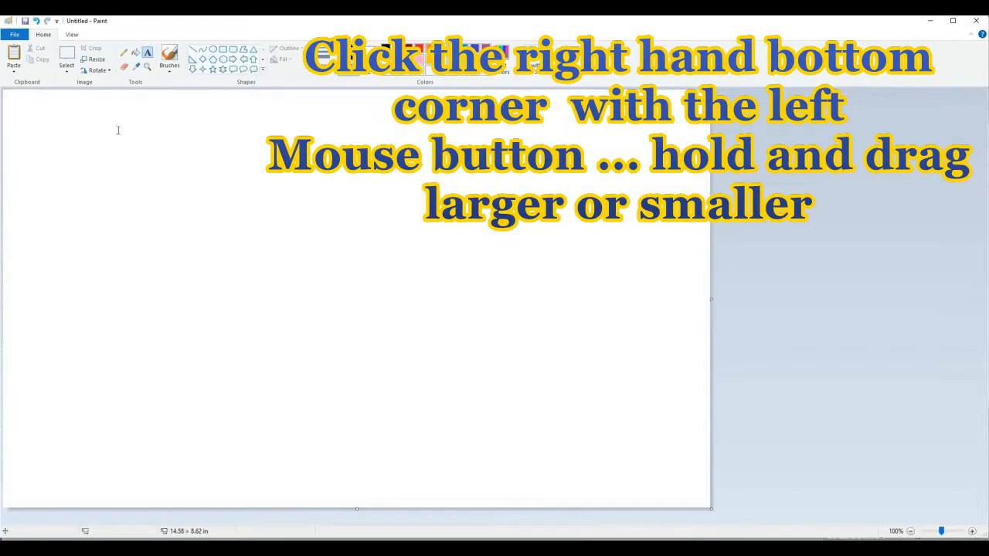
- Add the text MERRY on the new canvas and narrow its text box to about 8.01 × 2.14 in
left_click(147, 54)
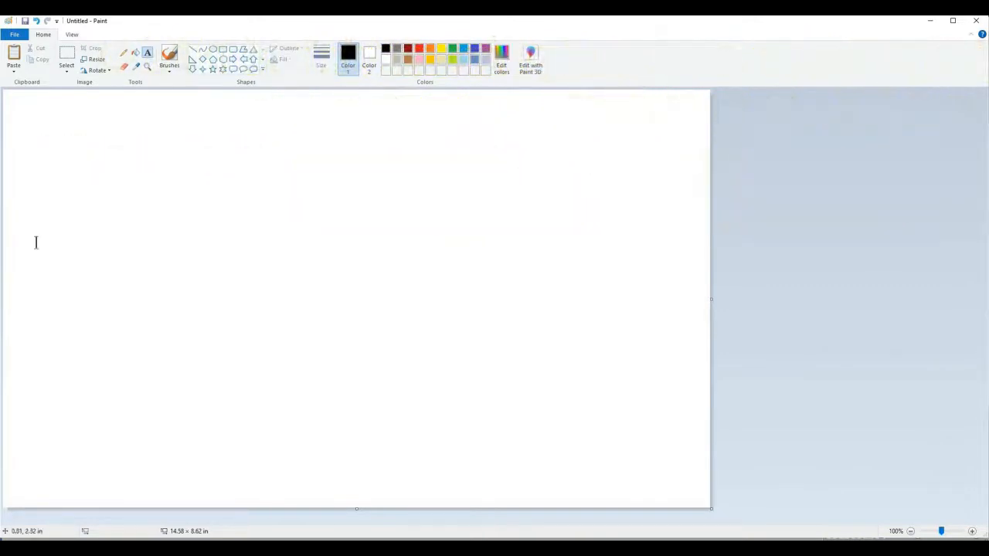
left_click(347, 247)
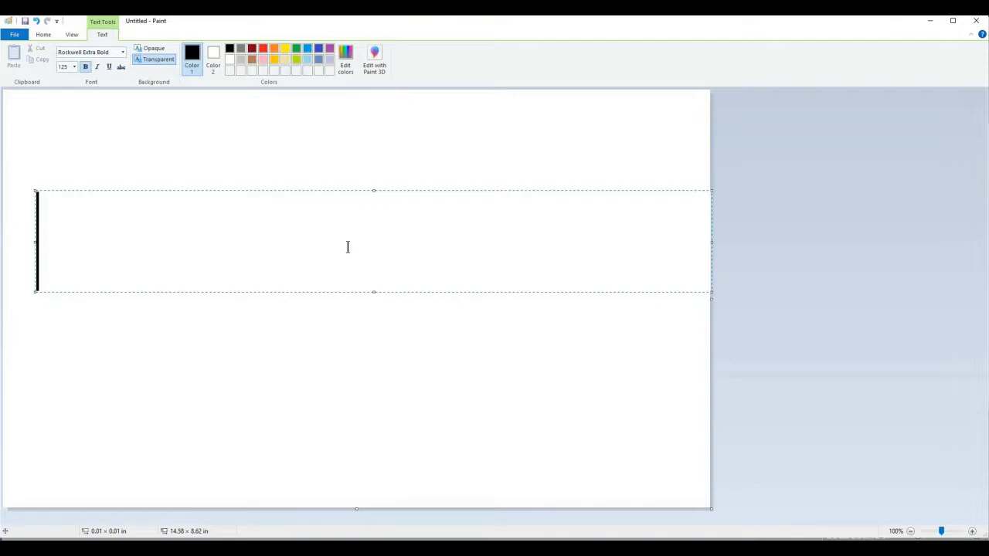
type("MERRY")
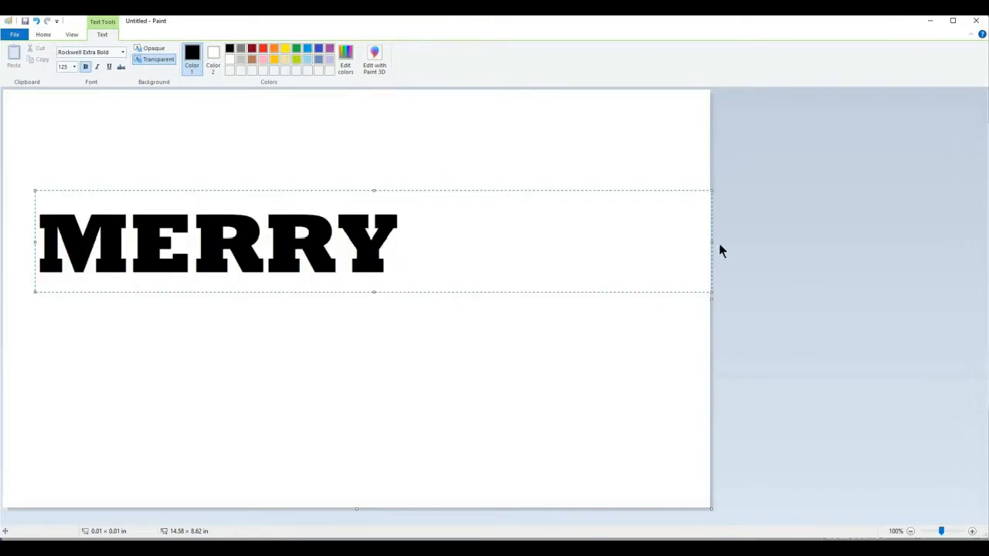
left_click_drag(711, 241, 441, 243)
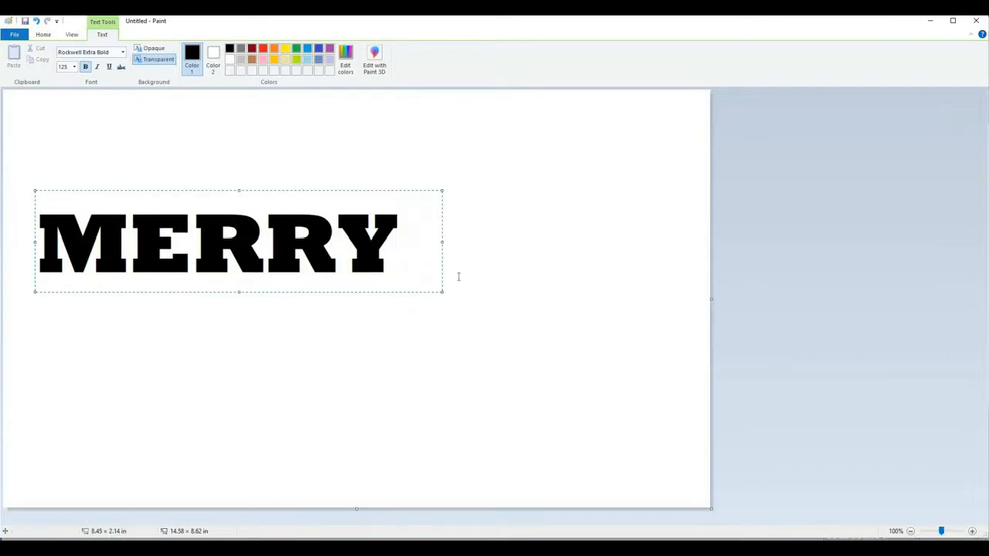
mouse_move(431, 242)
left_mouse_down()
mouse_move(400, 243)
mouse_move(421, 245)
left_mouse_up()
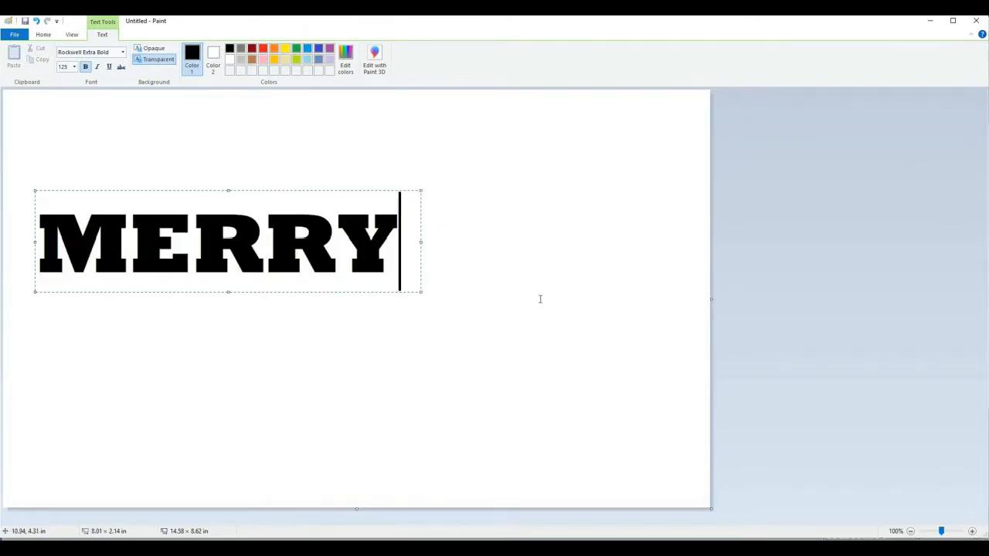
- Select the MERRY lettering with a tight rectangle and stretch it upward to about 7.58 × 1.52 in, nudging it slightly upward
left_click(67, 173)
left_click(67, 56)
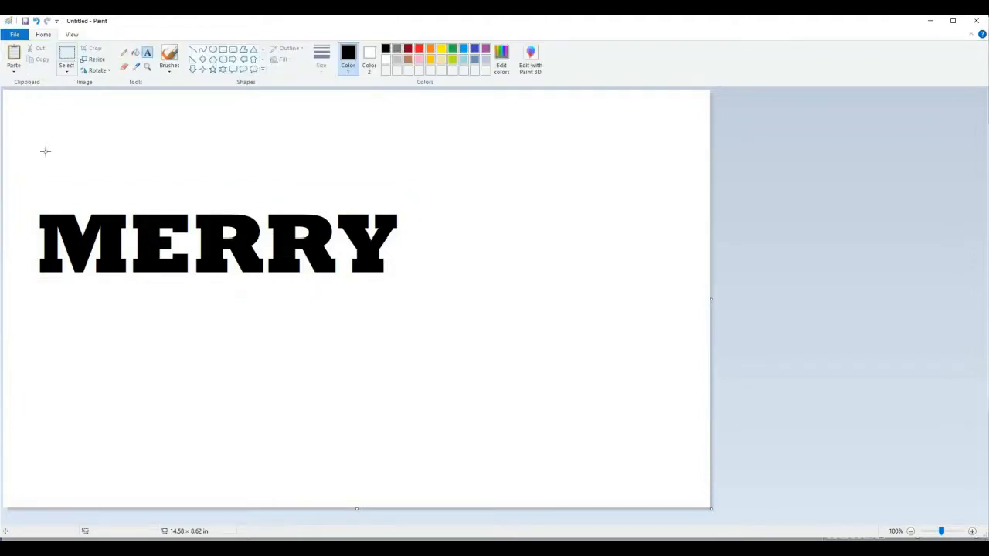
left_click_drag(33, 210, 66, 212)
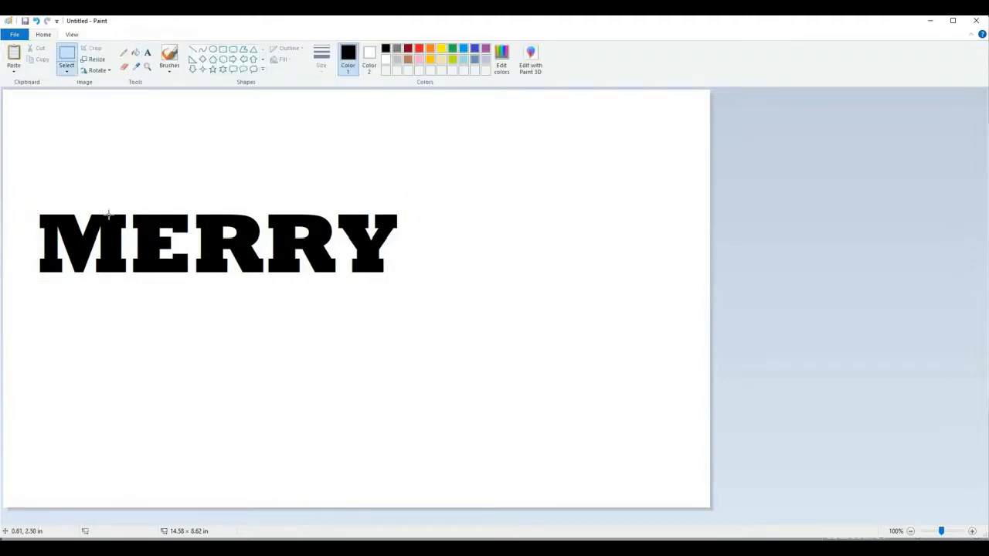
left_click_drag(281, 214, 400, 275)
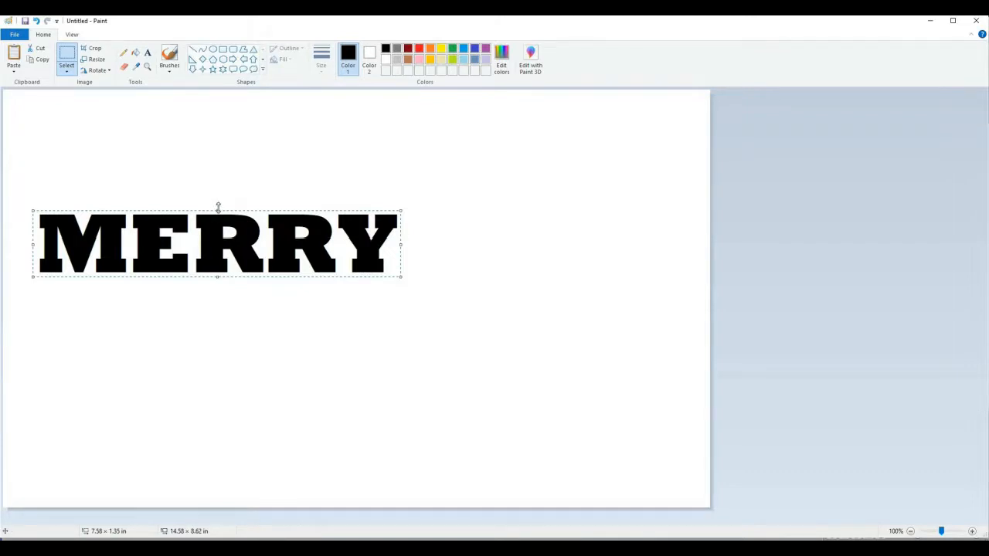
left_click_drag(218, 207, 219, 202)
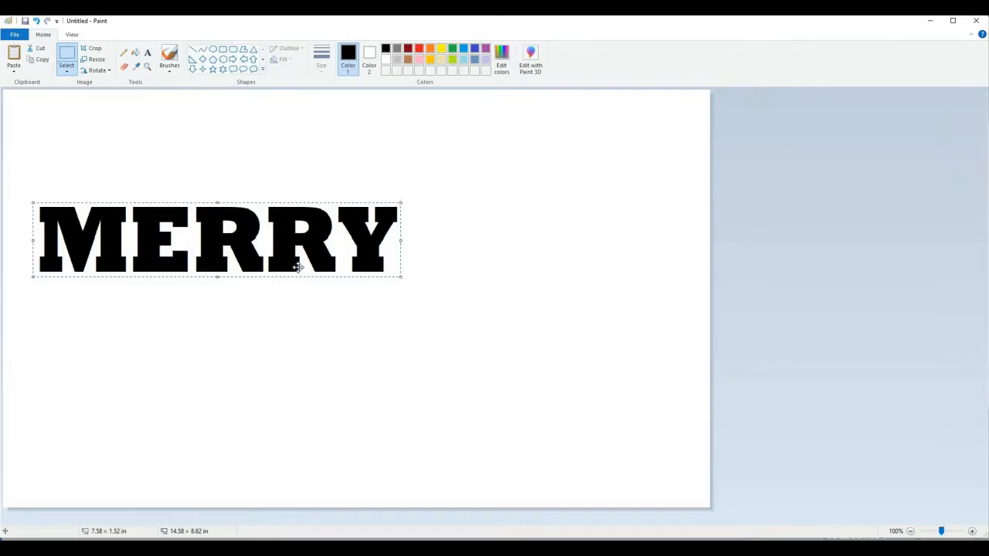
left_click_drag(288, 244, 288, 242)
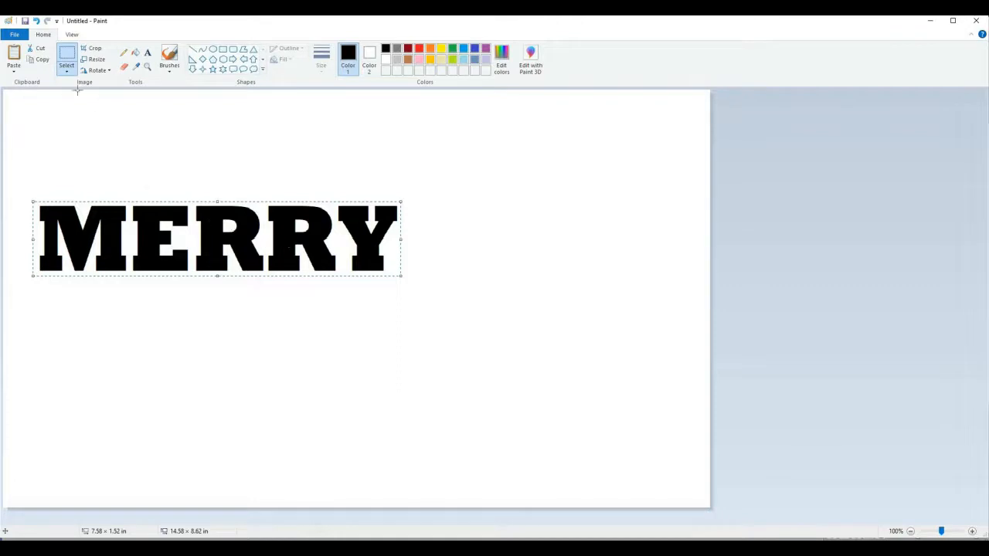
- Copy the selected MERRY lettering, switch to Design Center and bring it in there as an image from the clipboard
left_click(39, 61)
key("alt")
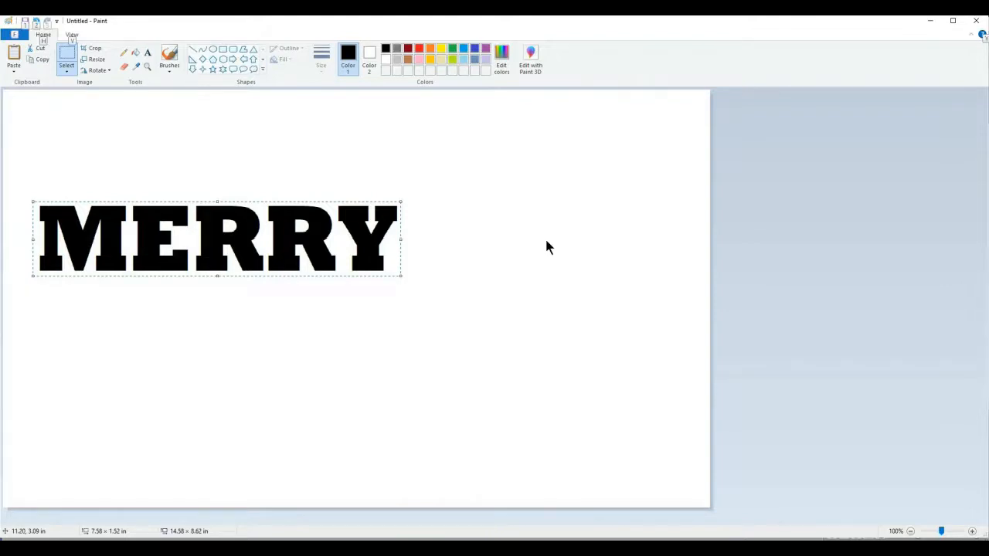
key("alt+Tab")
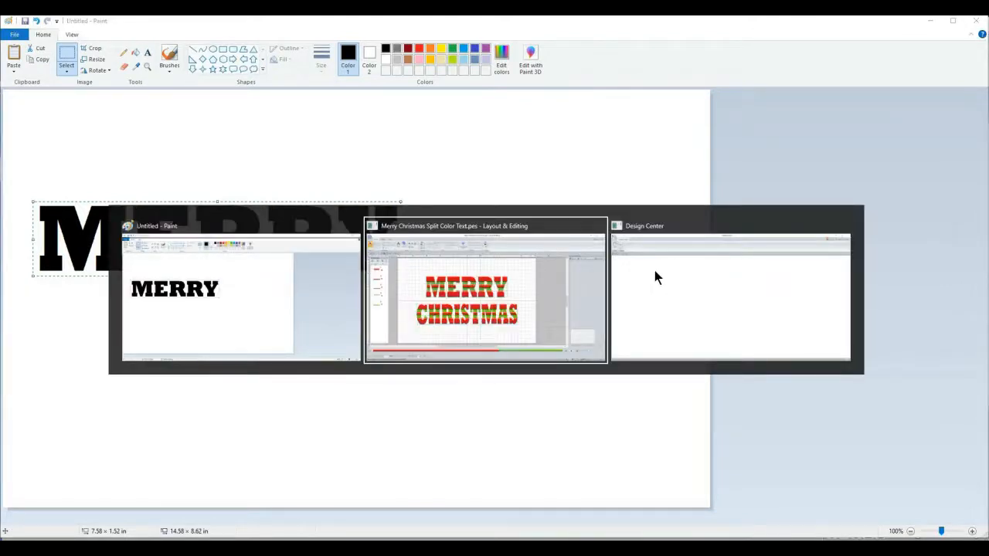
left_click(680, 269)
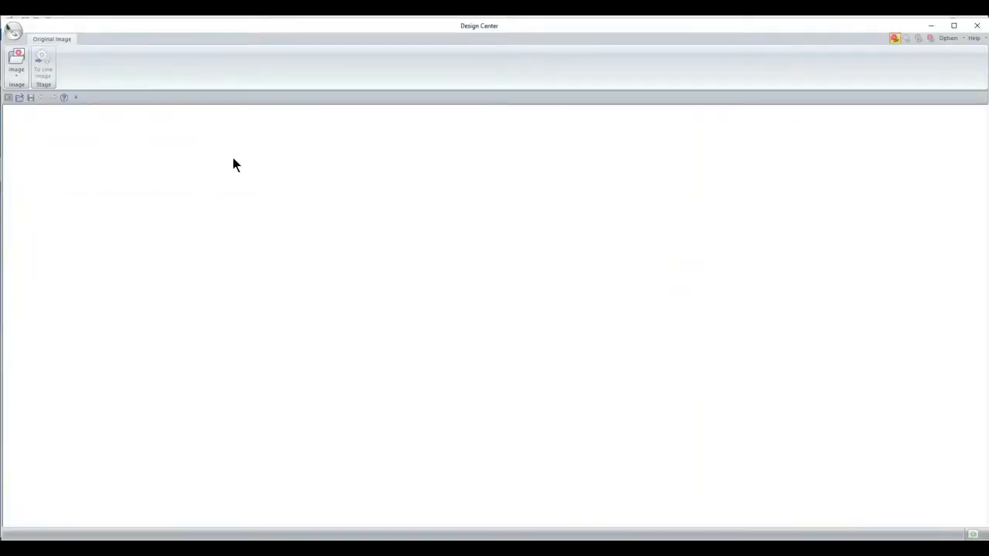
left_click(17, 74)
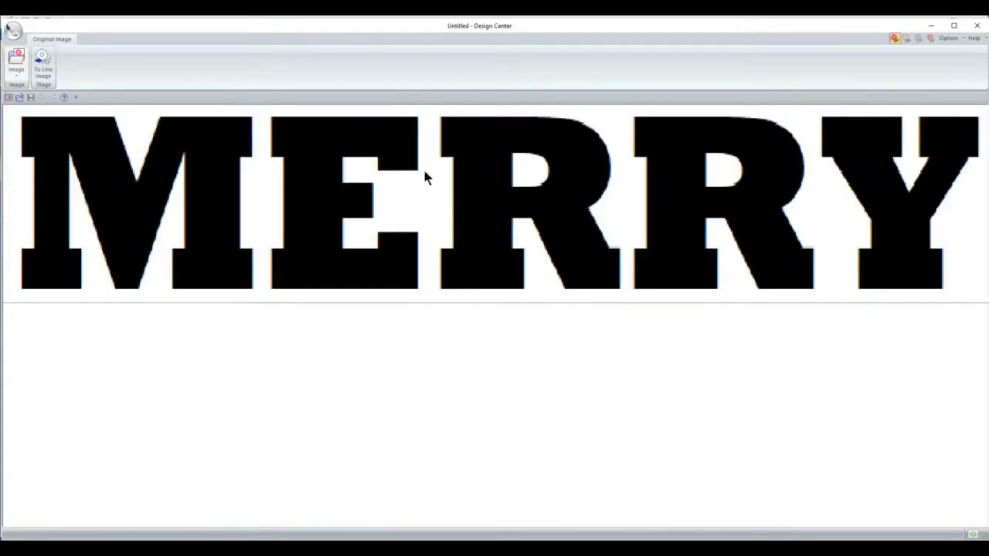
- Convert the MERRY image to a line image using black as the picked colour, and convert that to figure outlines at Normal resolution
left_click(44, 75)
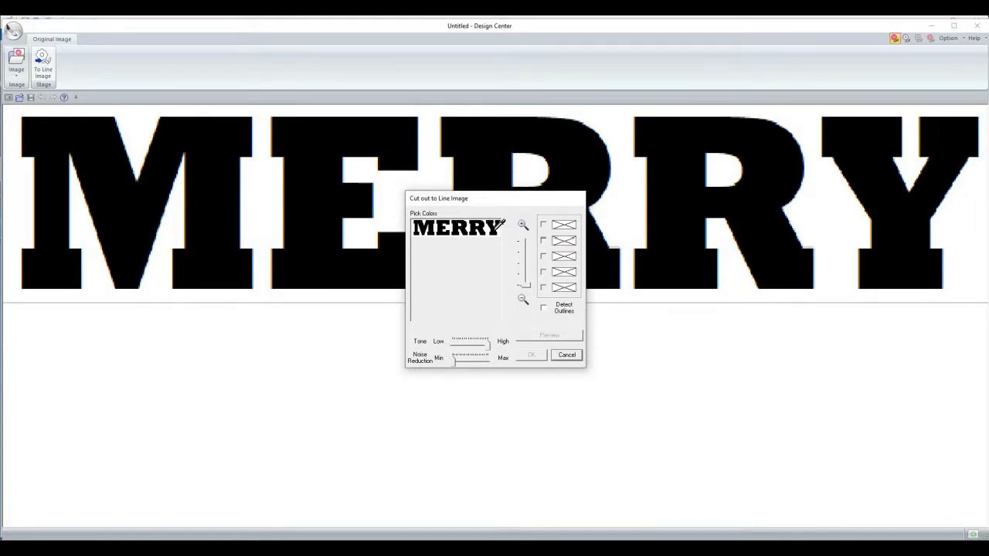
left_click(499, 229)
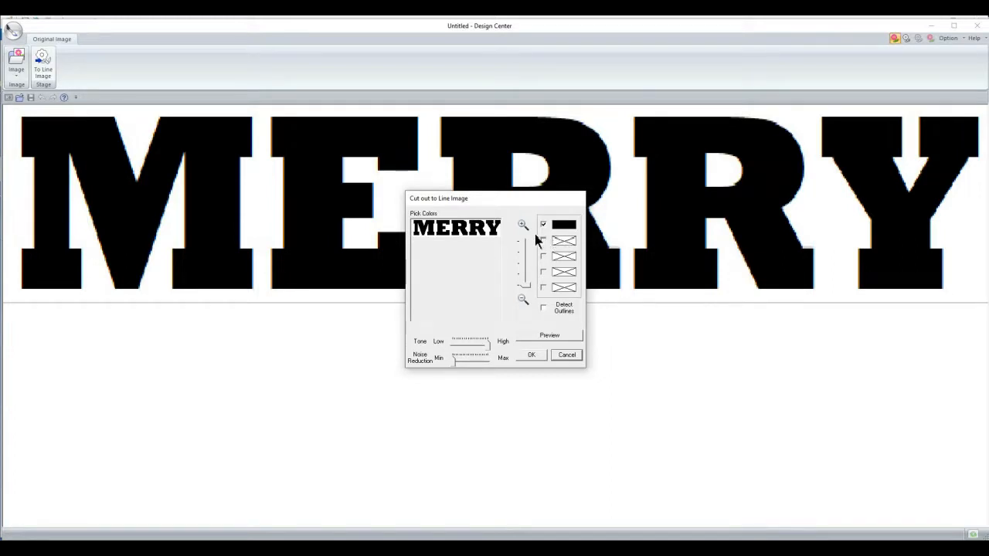
left_click(533, 355)
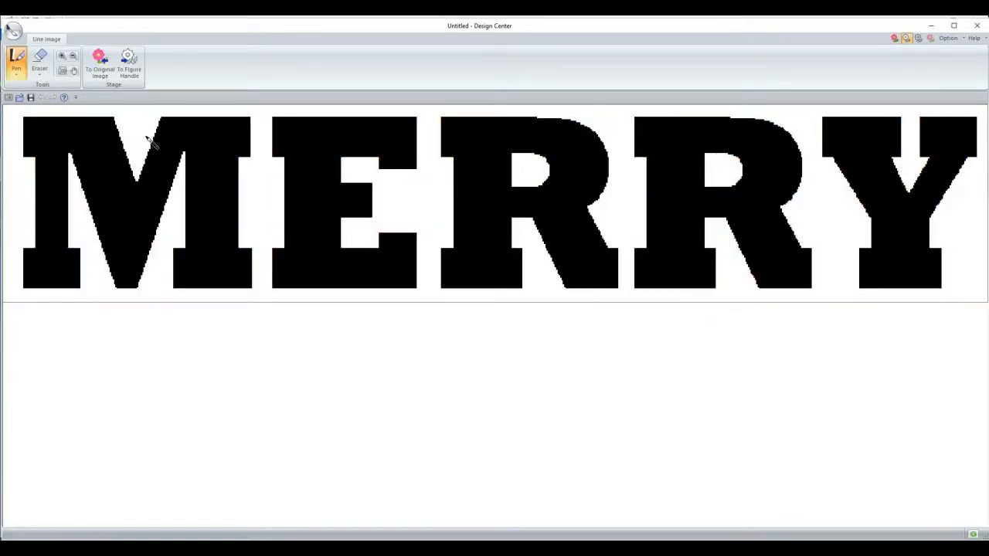
left_click(132, 68)
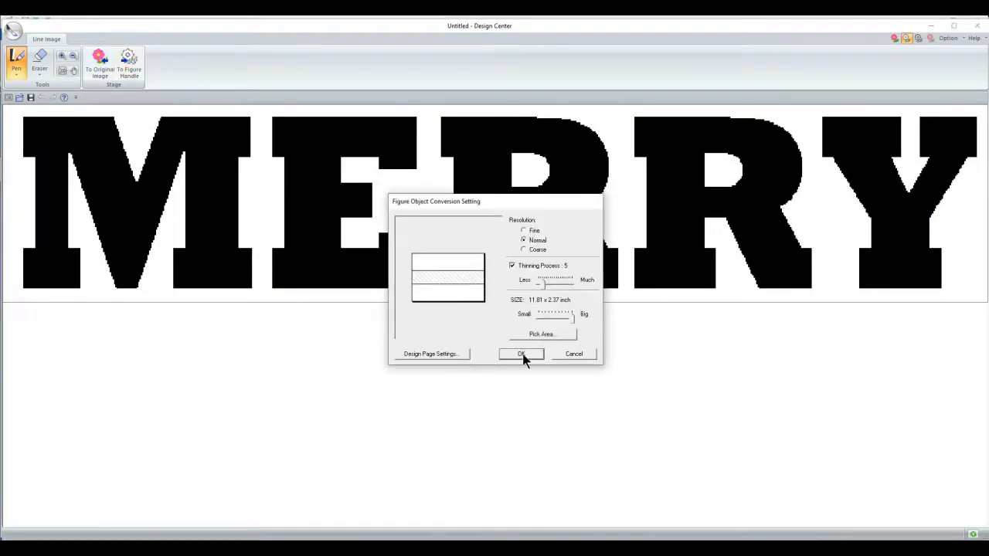
left_click(521, 353)
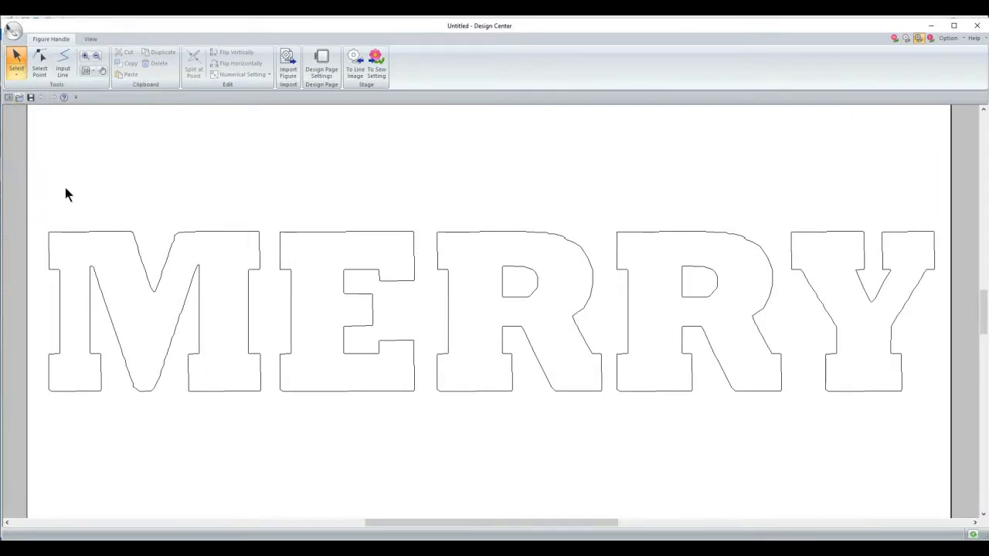
- Set the design page to the flatbed single-needle machine type with the 8" x 12" hoop size
left_click(320, 70)
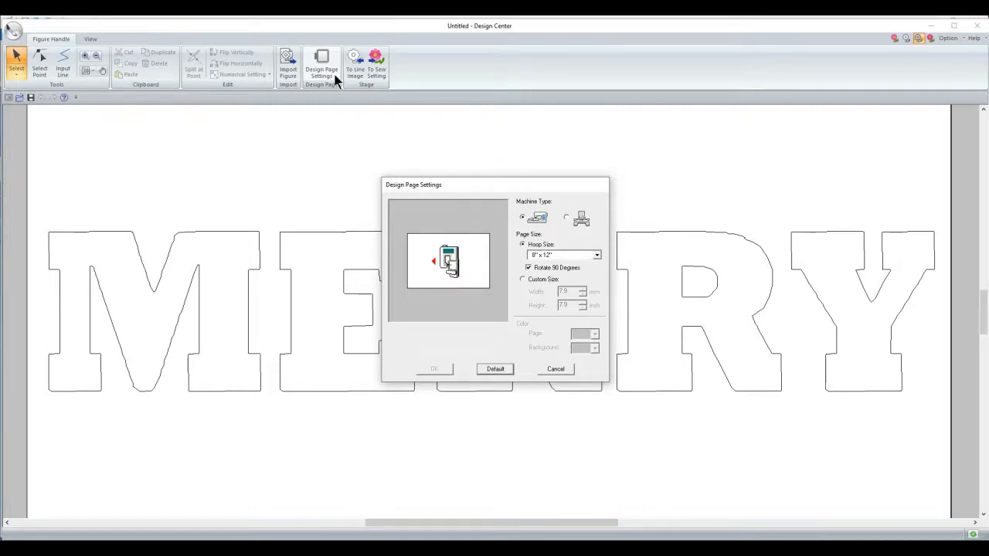
left_click(583, 261)
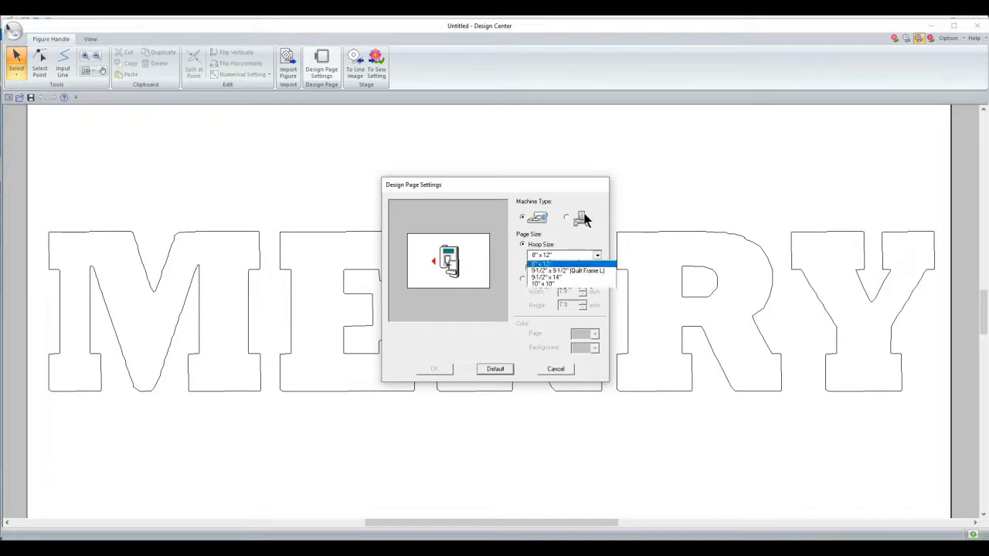
left_click(570, 222)
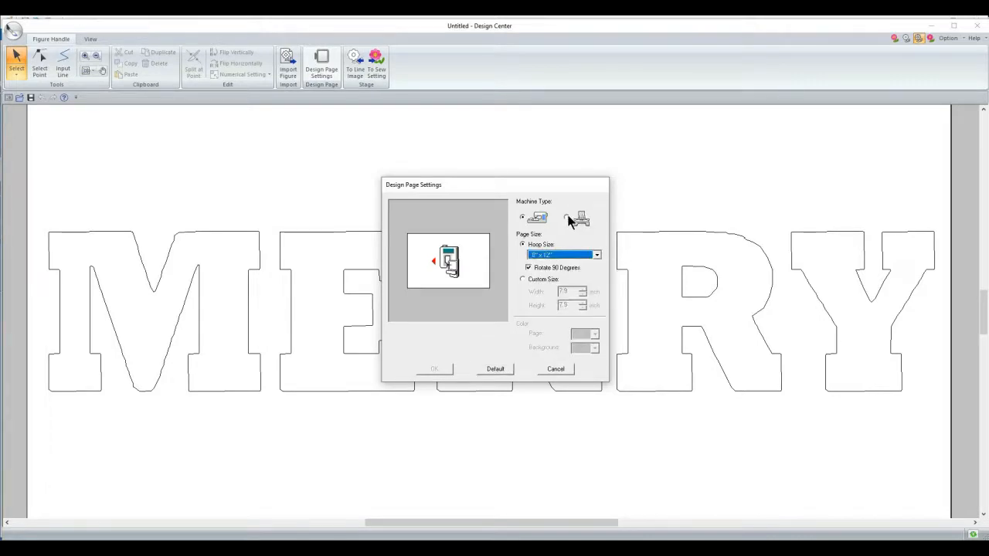
left_click(569, 220)
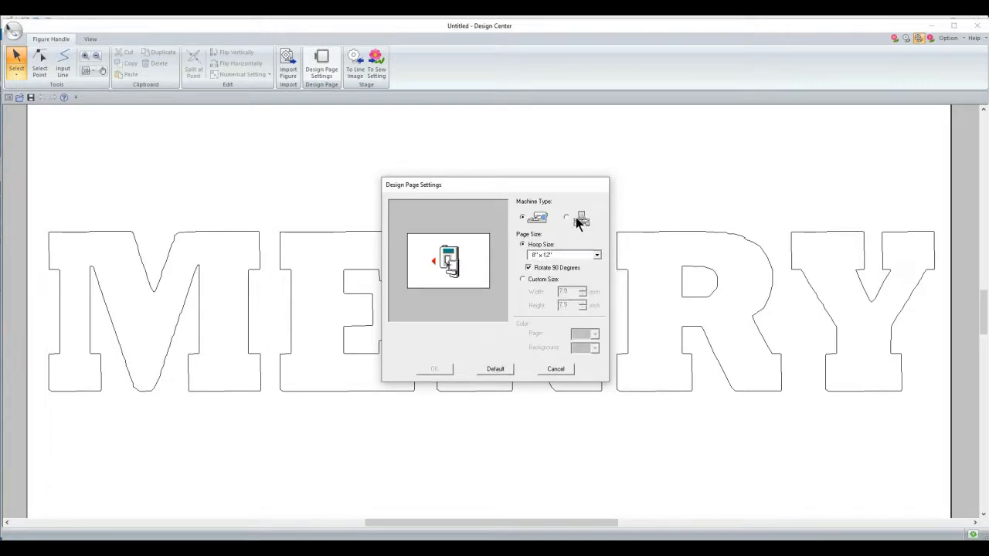
left_click(568, 255)
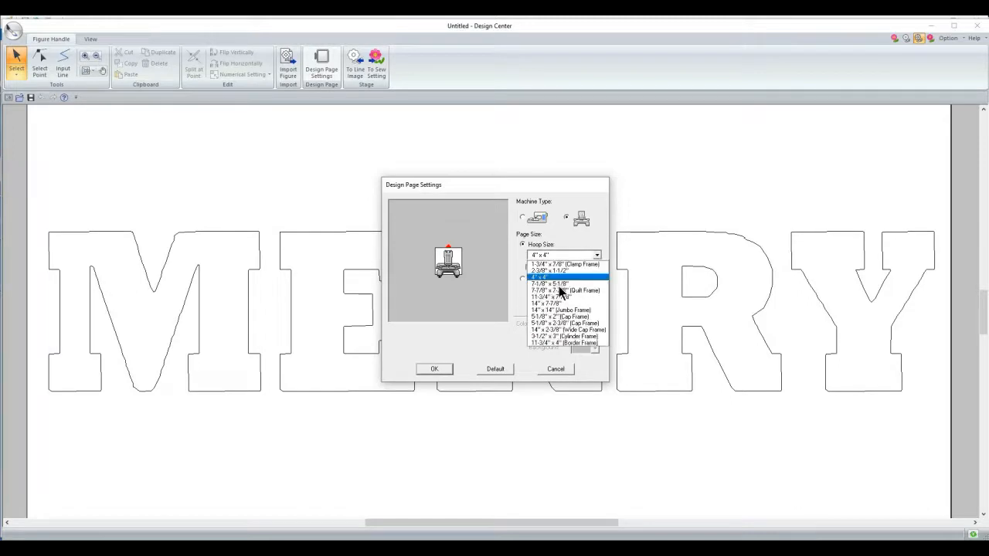
left_click(523, 221)
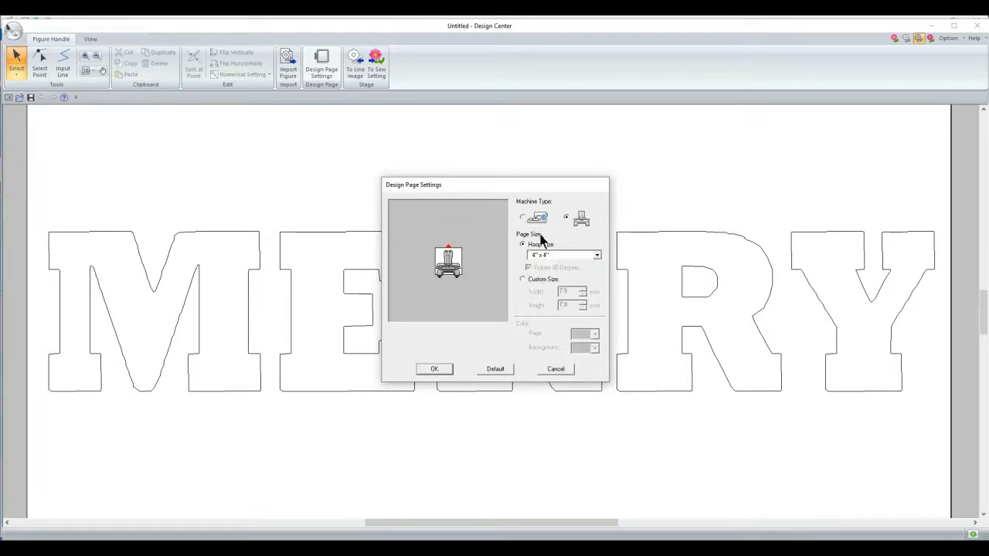
left_click(524, 220)
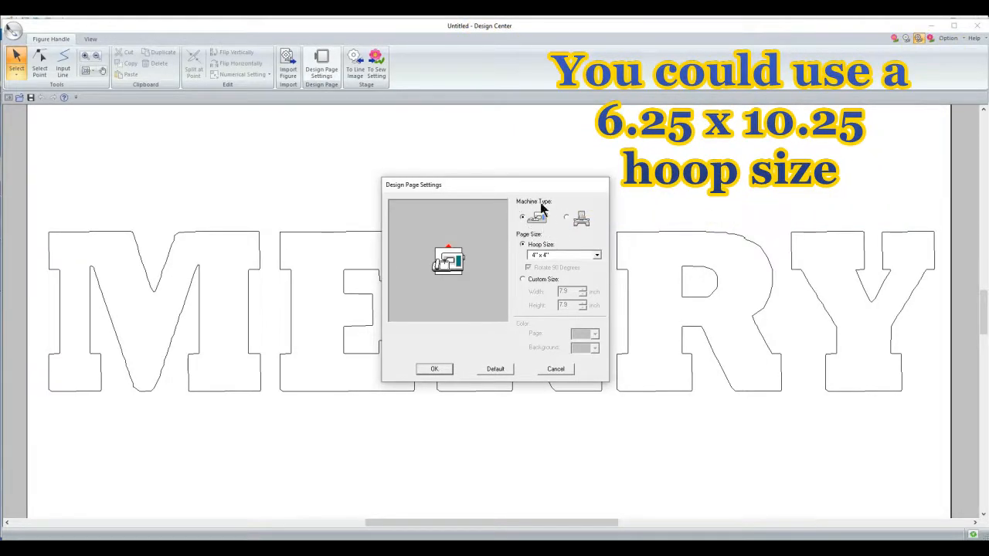
left_click(566, 256)
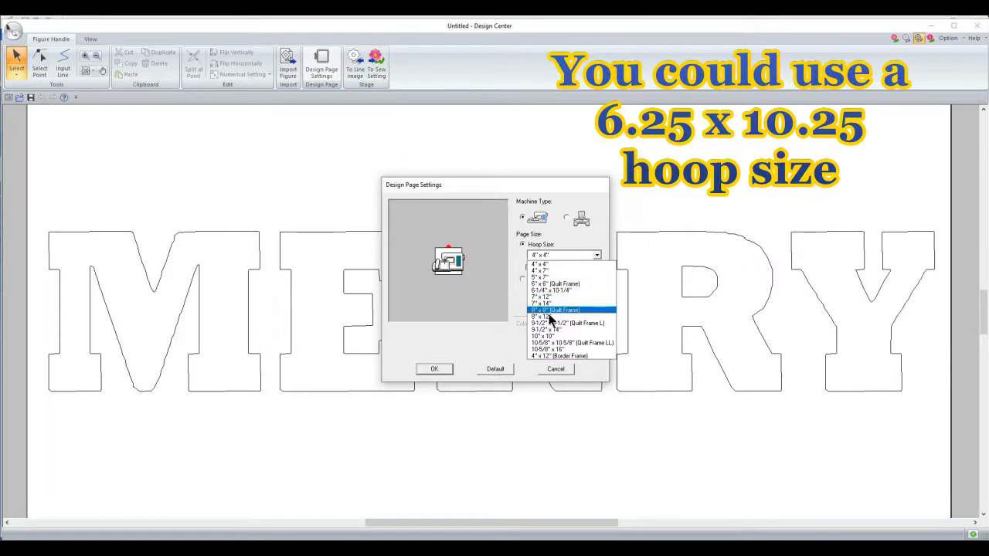
left_click(549, 317)
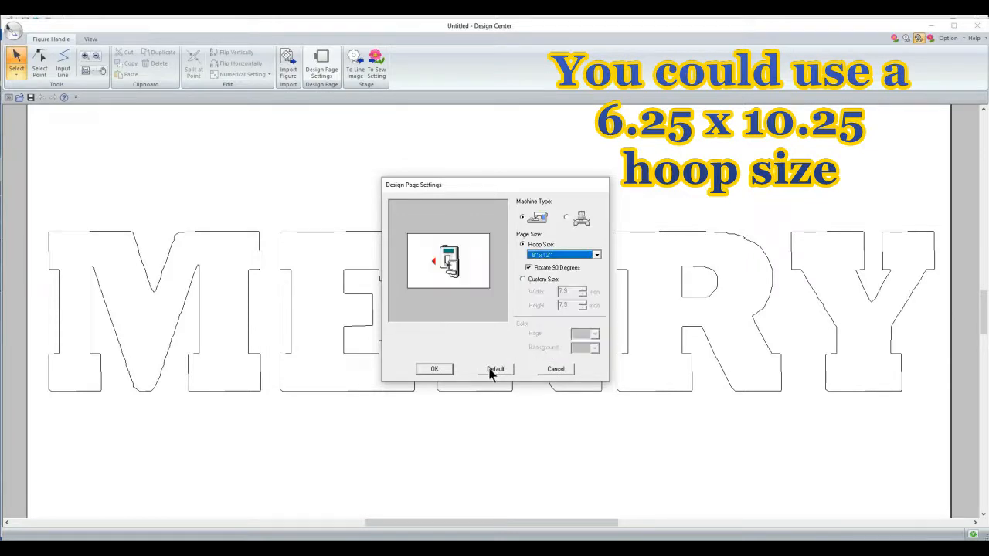
left_click(437, 370)
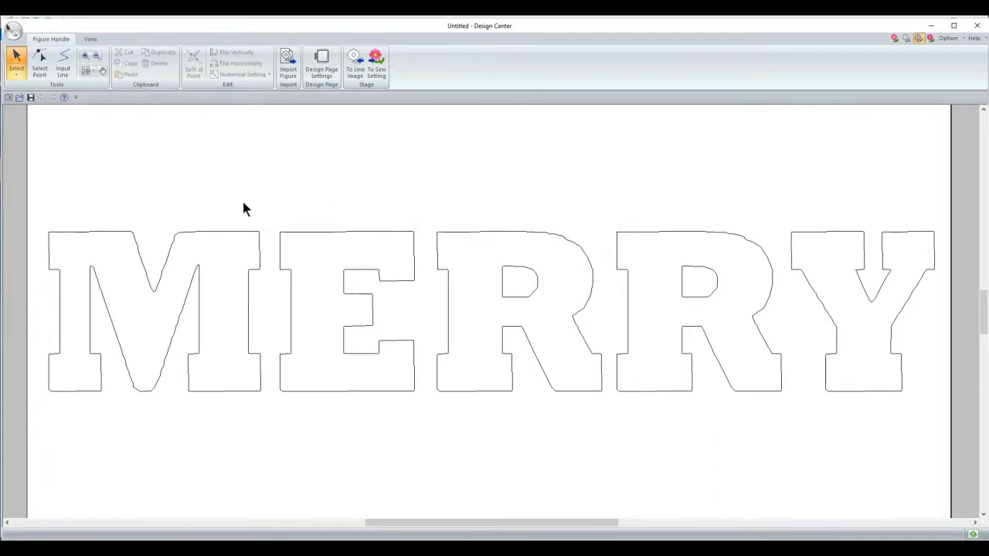
- Remove a stray node along the lower part of the M's central V and deselect the letter
left_click(40, 63)
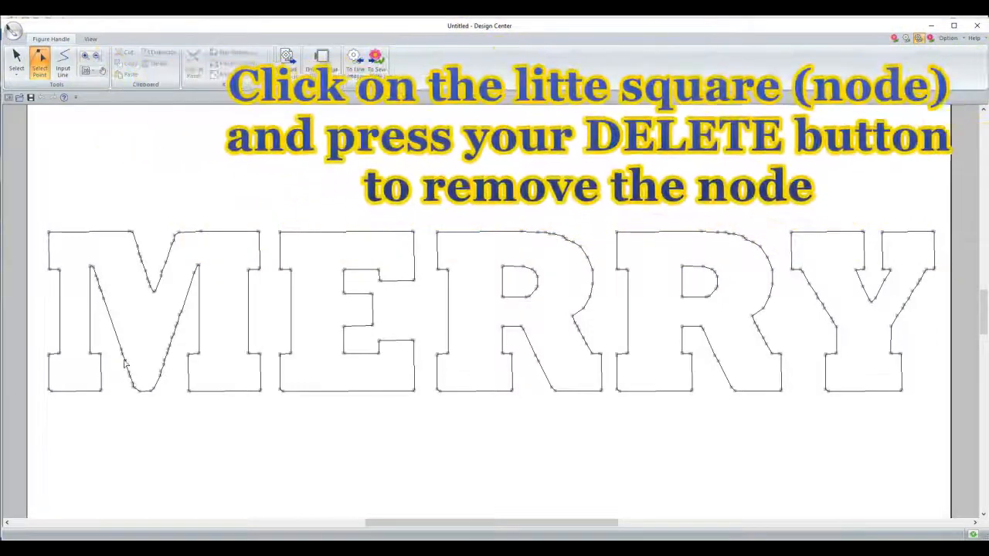
left_click(157, 367)
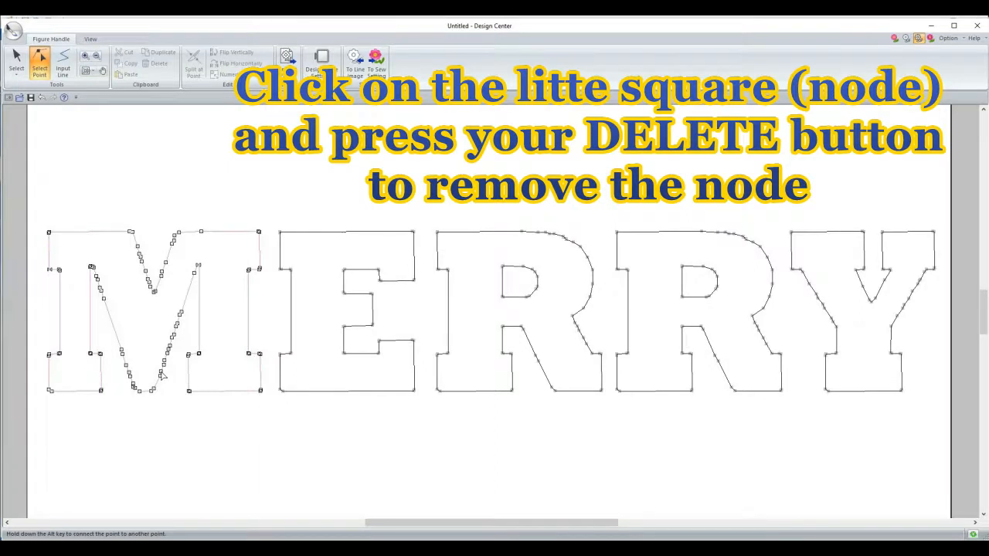
left_click(15, 60)
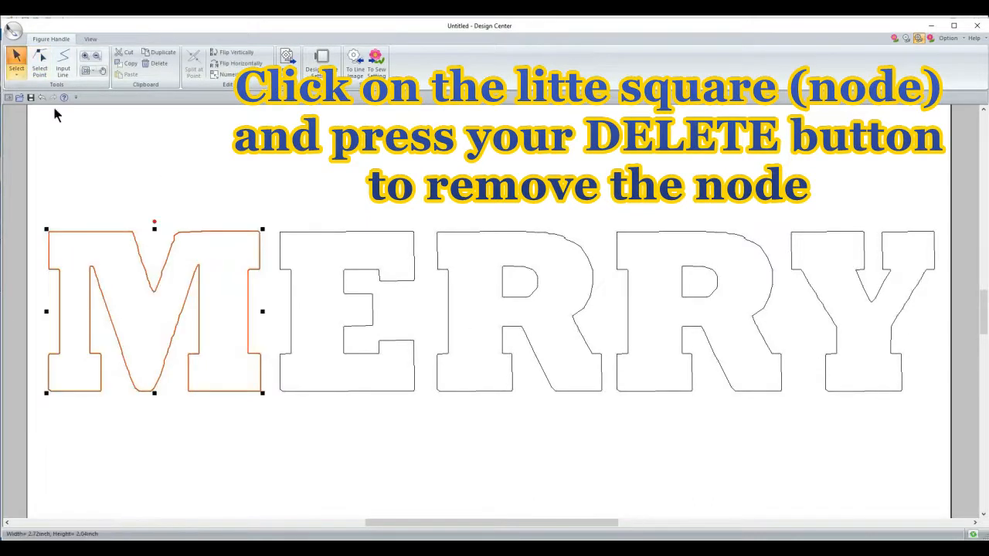
left_click(187, 186)
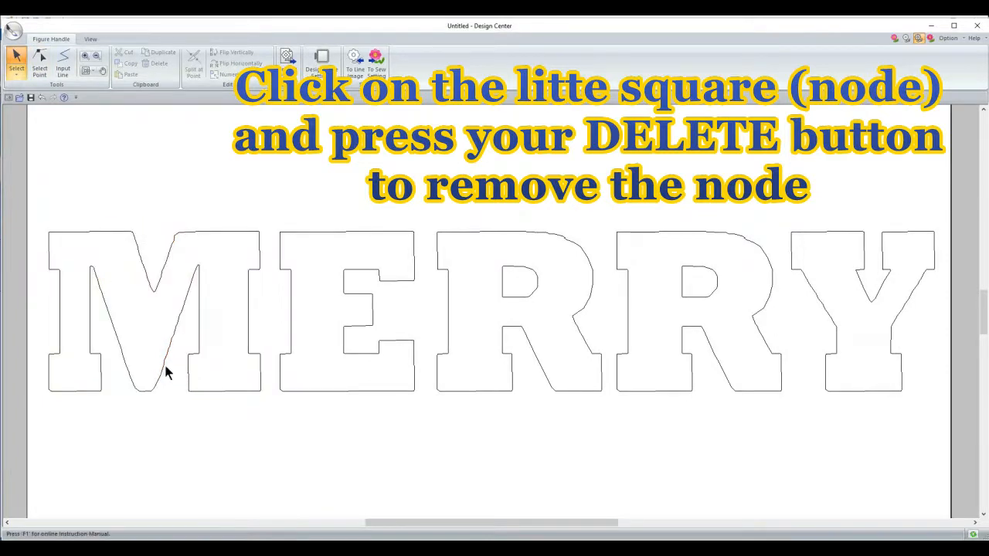
- Delete the extra nodes that make the M's long inner right diagonal jagged, from its middle down to near the base of the V
left_click(85, 56)
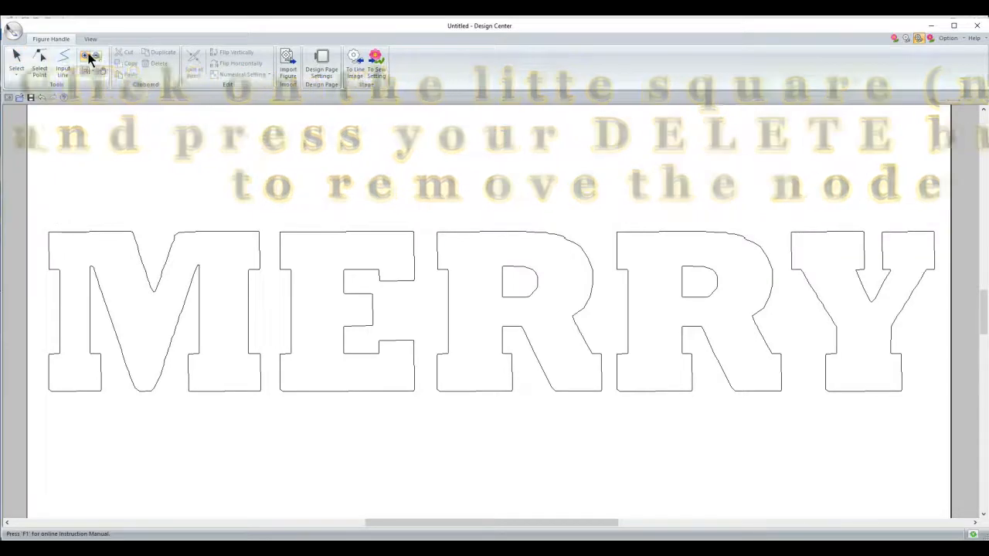
left_click_drag(89, 218, 229, 411)
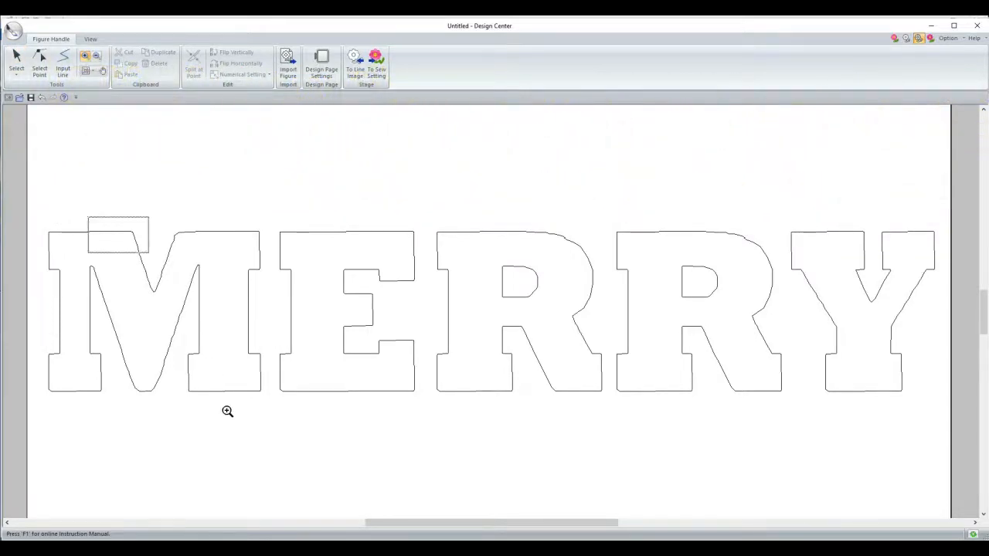
left_click(39, 62)
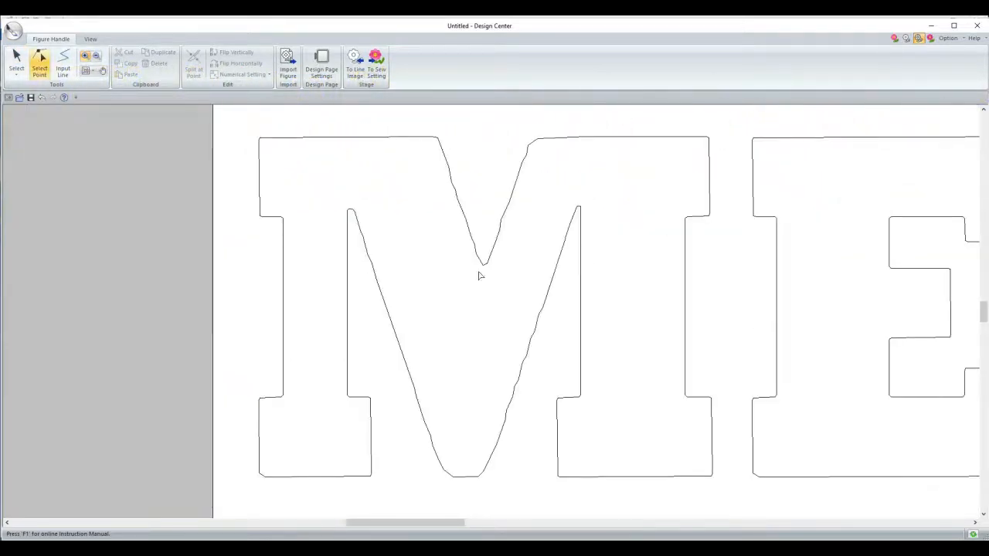
left_click(538, 337)
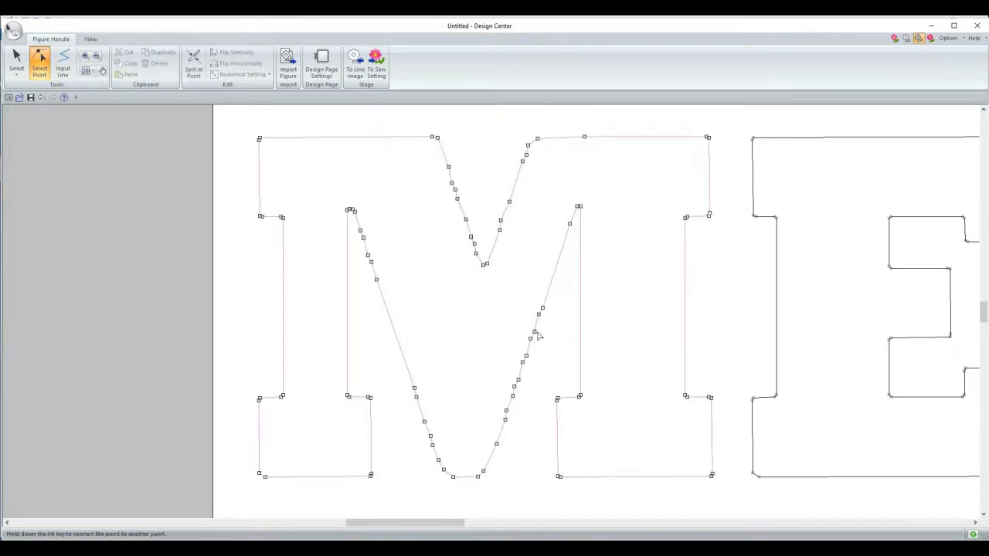
left_click(535, 332)
key("Delete")
left_click(523, 363)
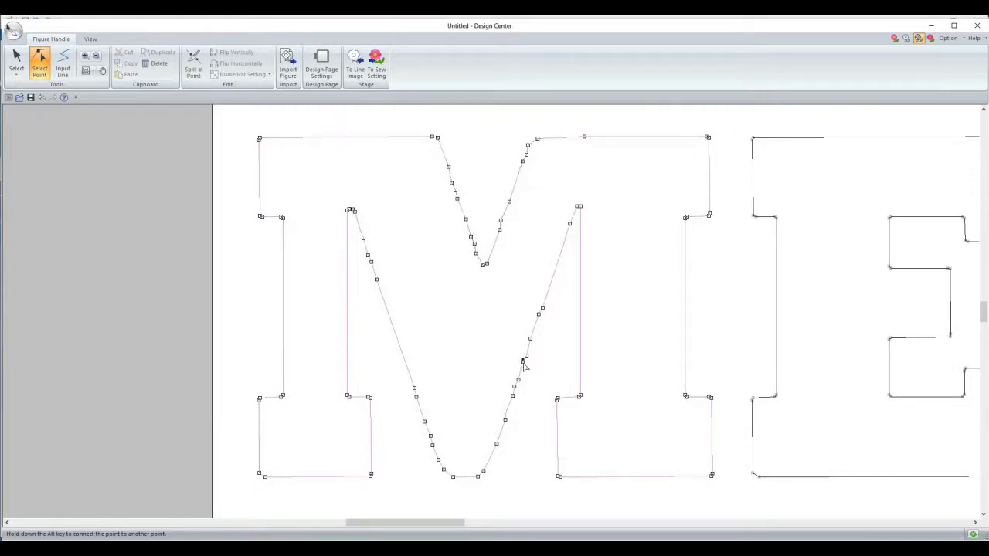
key("Delete")
left_click(523, 360)
key("Delete")
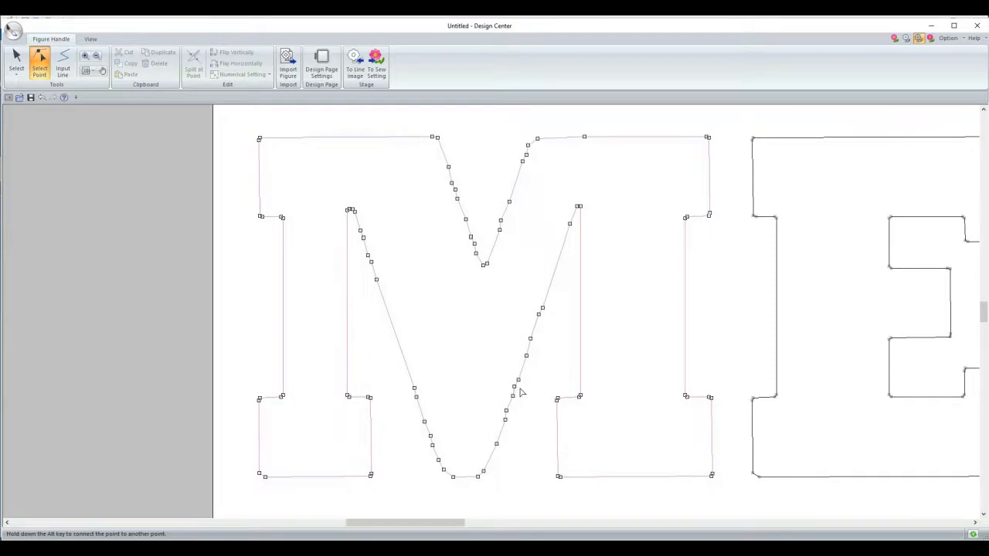
left_click(517, 389)
key("Delete")
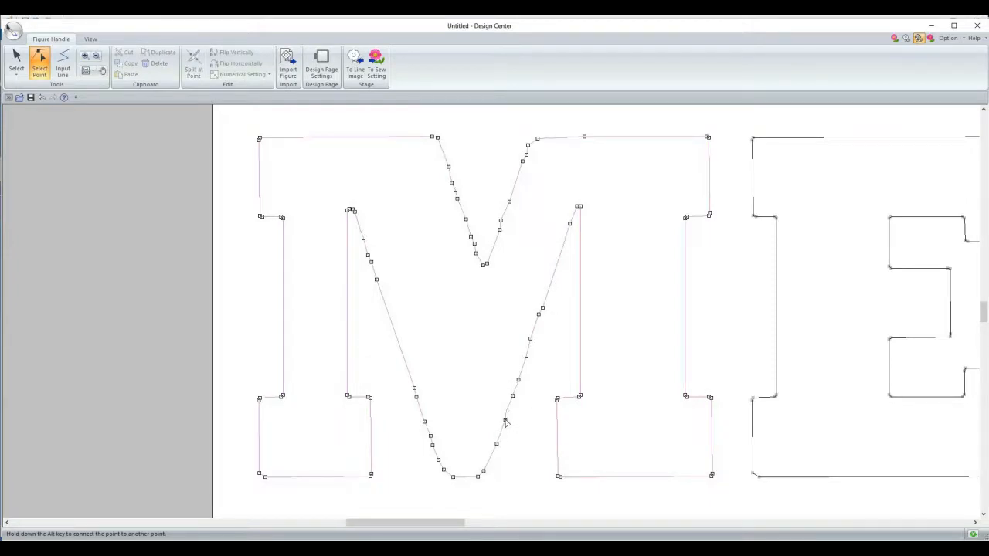
left_click(505, 421)
key("Delete")
left_click(539, 315)
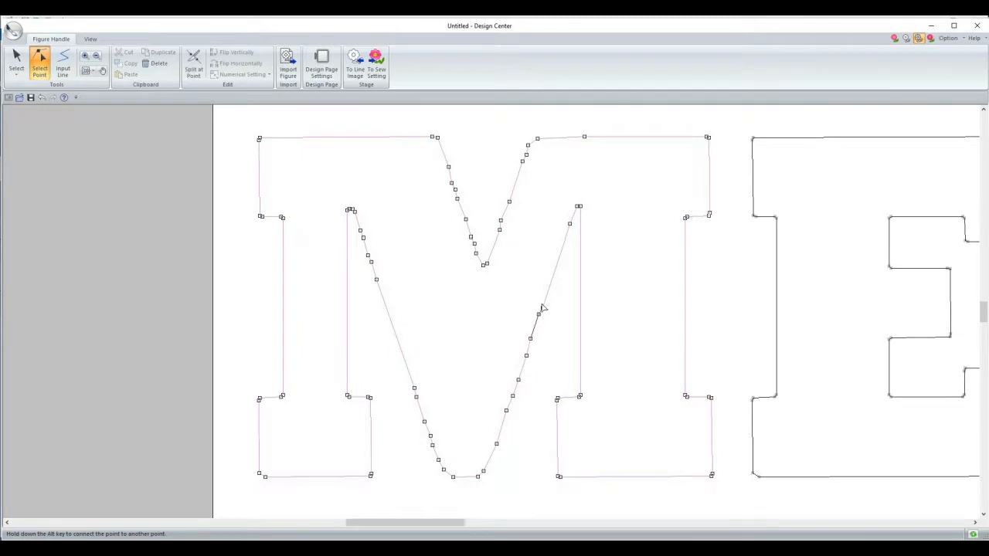
key("Delete")
- Delete the extra node on the right edge of the M's upper notch and return to the whole page with nothing selected
left_click(527, 155)
key("Delete")
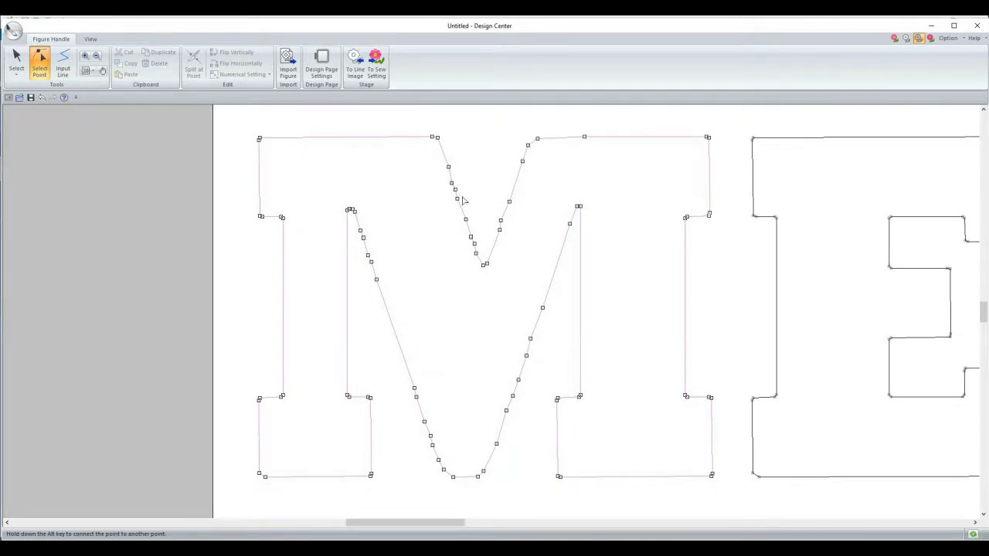
left_click(86, 72)
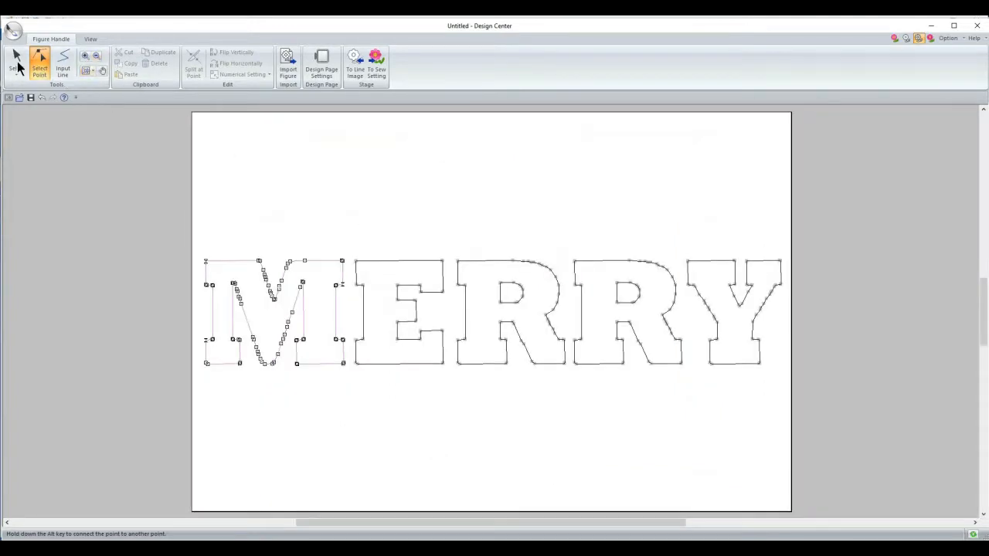
left_click(16, 65)
left_click(22, 109)
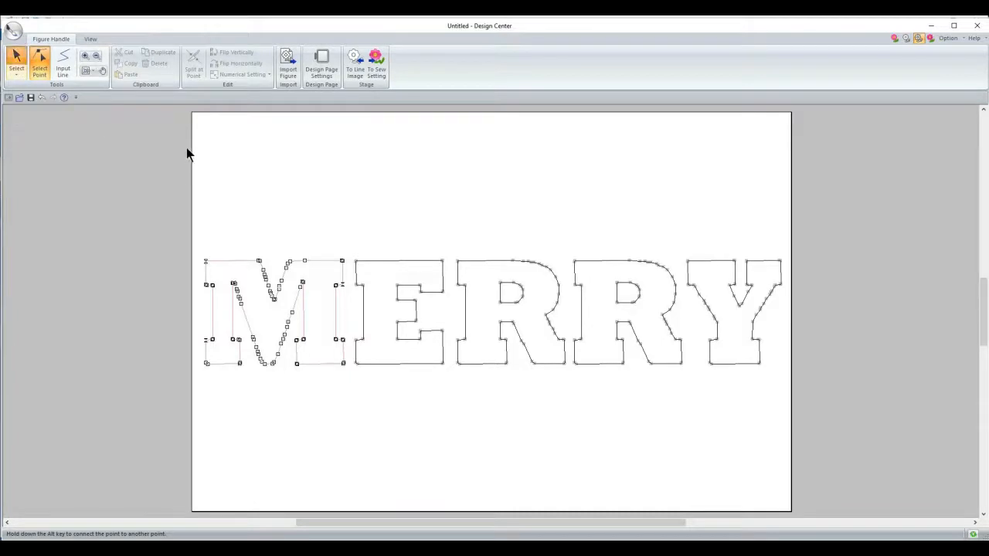
left_click(276, 213)
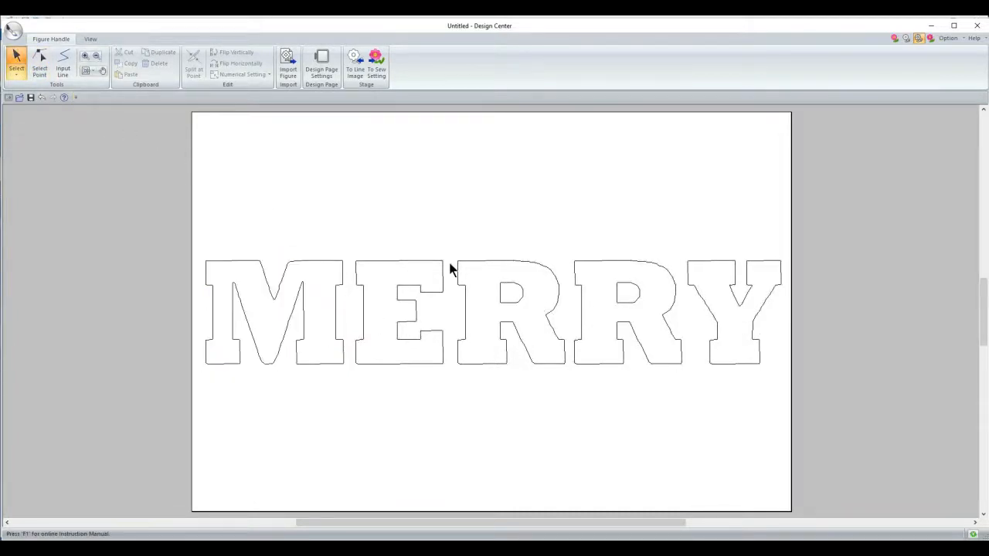
- Draw two horizontal lines about 11.6 inches long across MERRY, one at the bottom of the upper serifs and one through the R counters
left_click(64, 59)
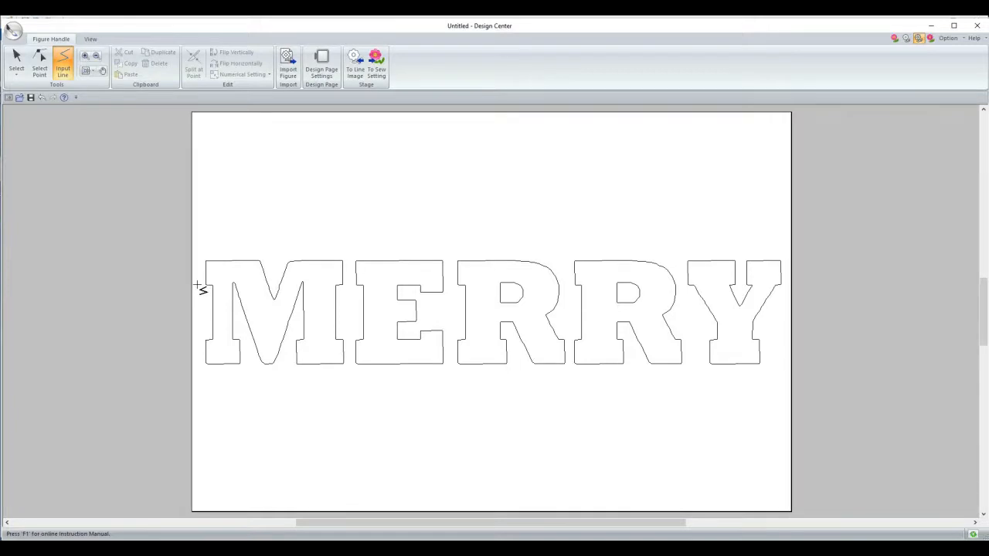
left_click_drag(197, 284, 539, 289)
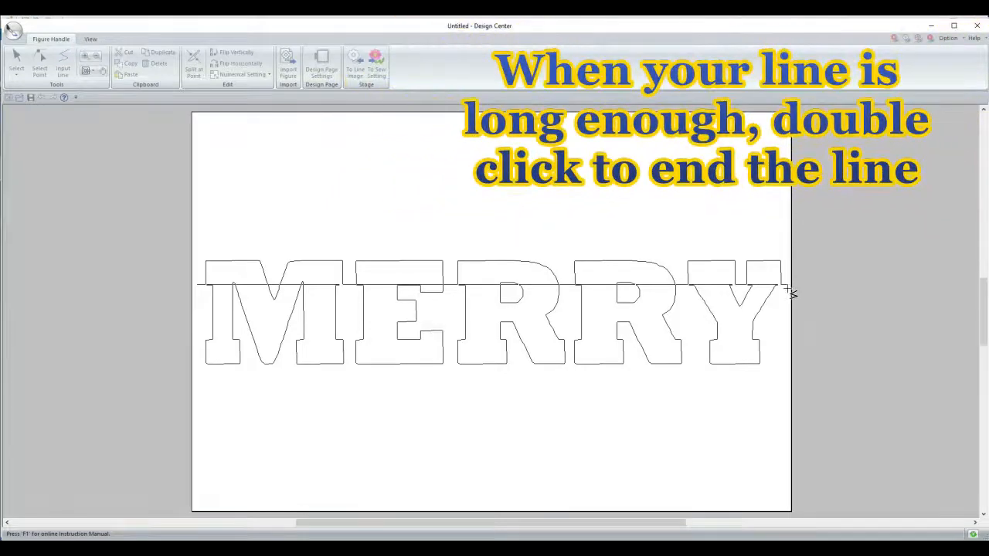
double_click(775, 288)
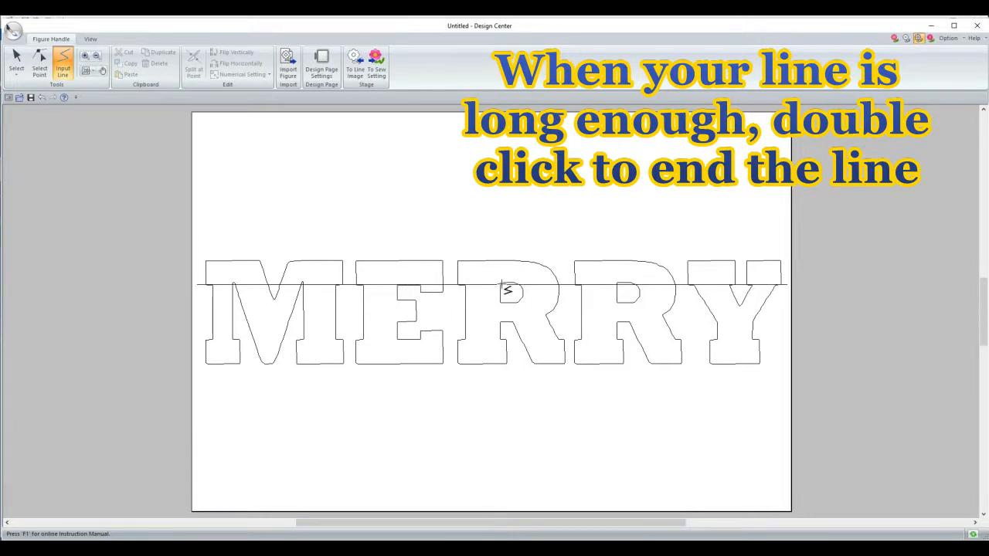
left_click(197, 300)
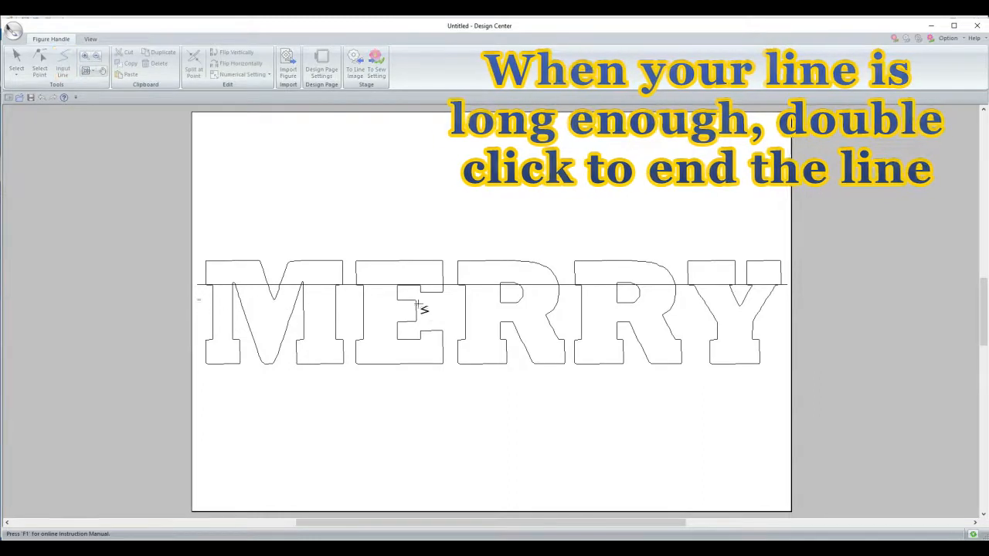
left_click(479, 299)
left_click(777, 308)
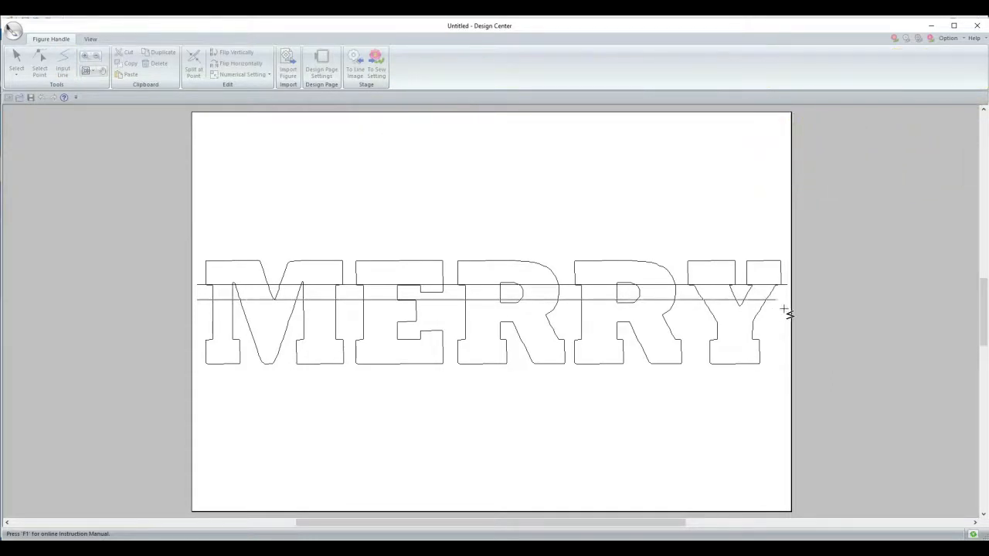
double_click(775, 291)
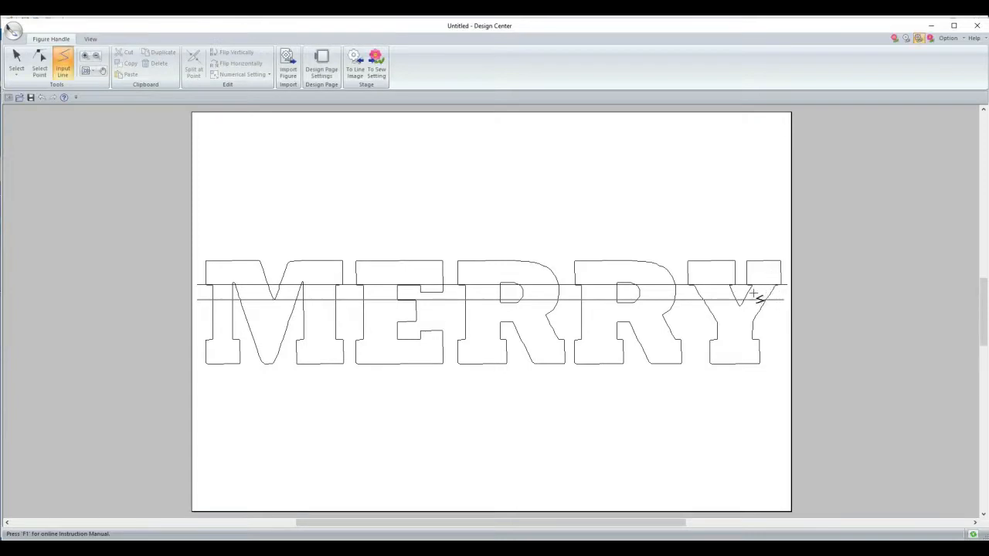
- Add two more horizontal lines across the whole word, one at mid-height and one just above the lower serifs
left_click(198, 317)
double_click(785, 317)
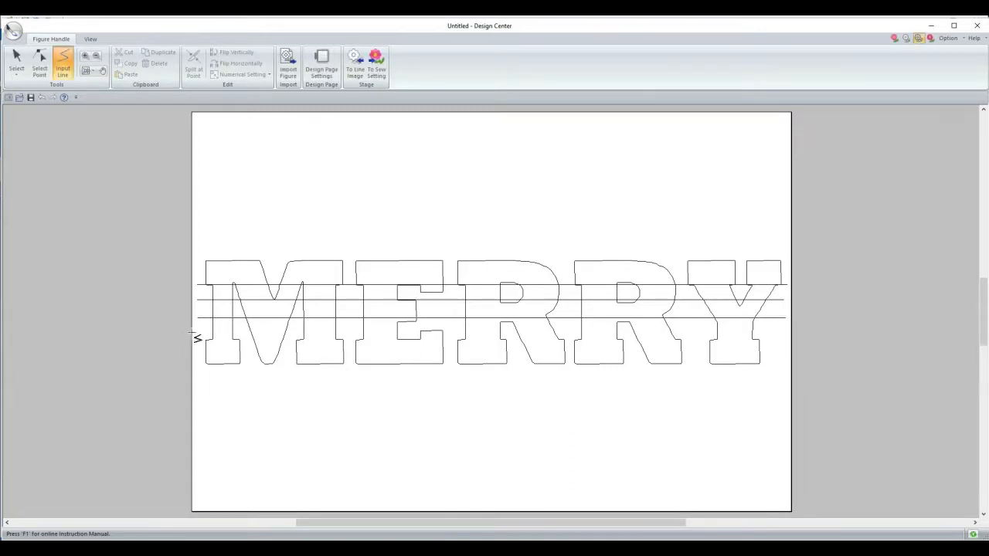
left_click(197, 334)
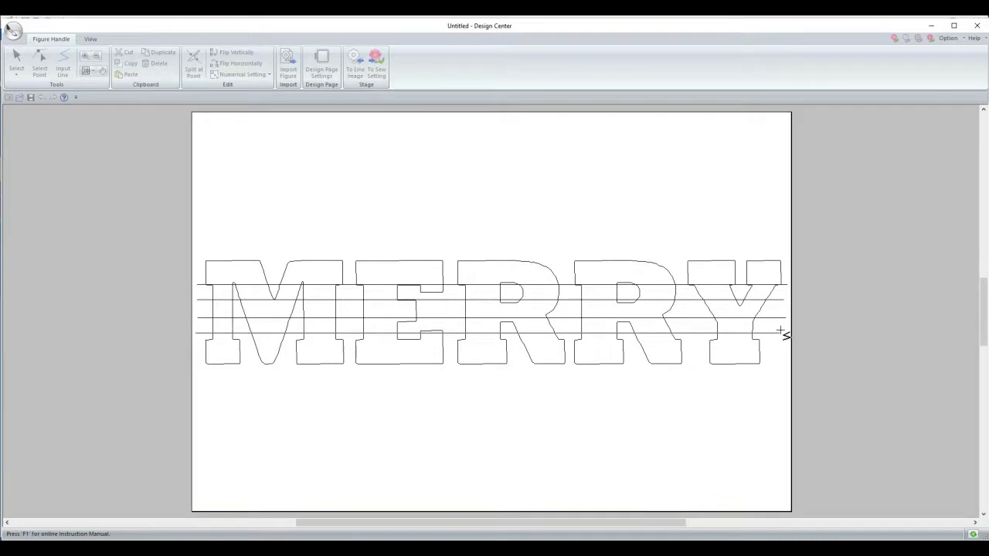
double_click(785, 334)
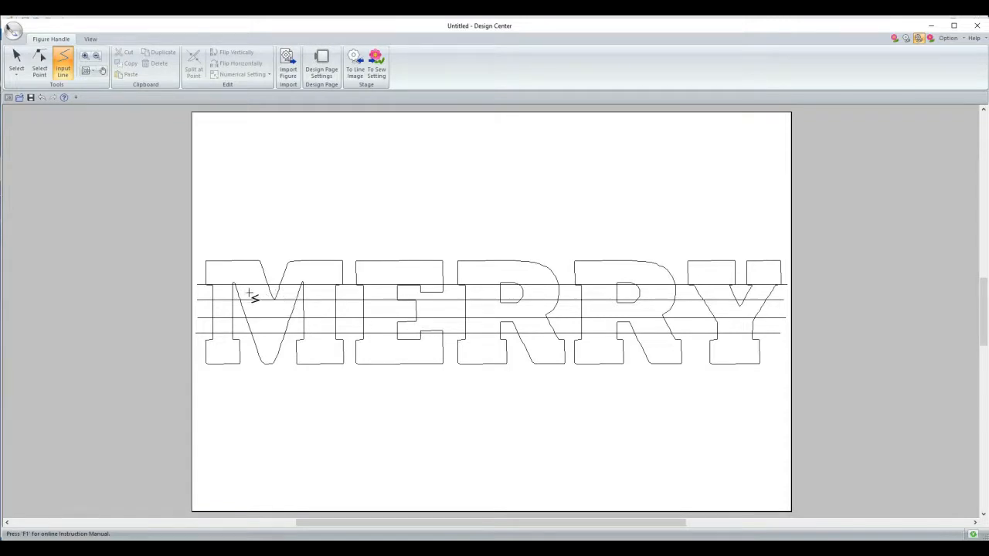
- Move the top line slightly below the upper serifs and lower the second line to the base of the R counters
left_click(85, 57)
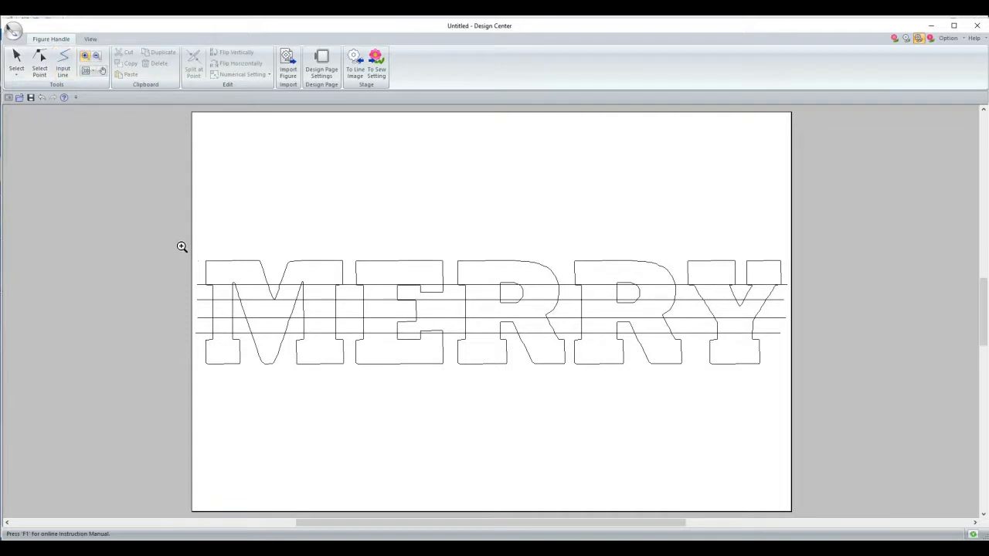
left_click_drag(181, 246, 807, 374)
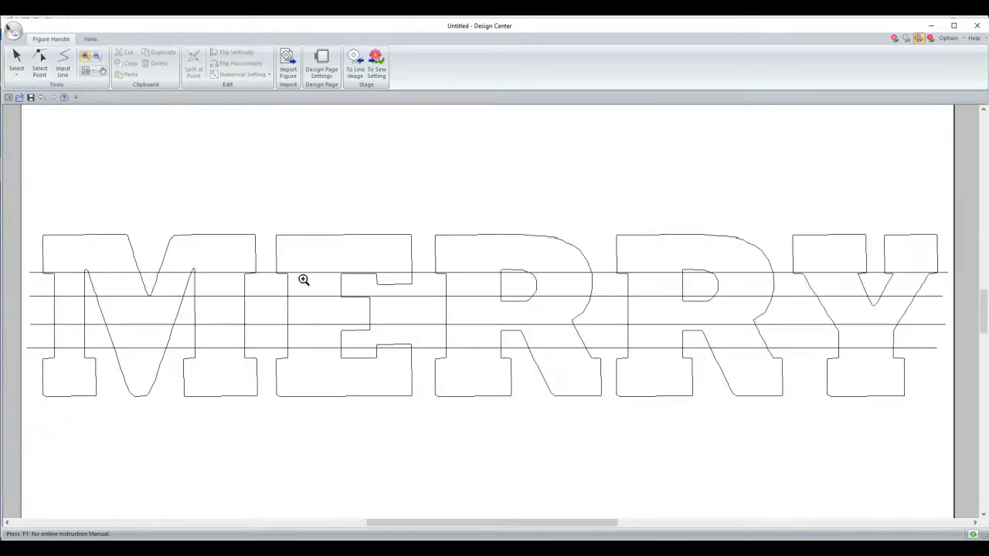
left_click(17, 63)
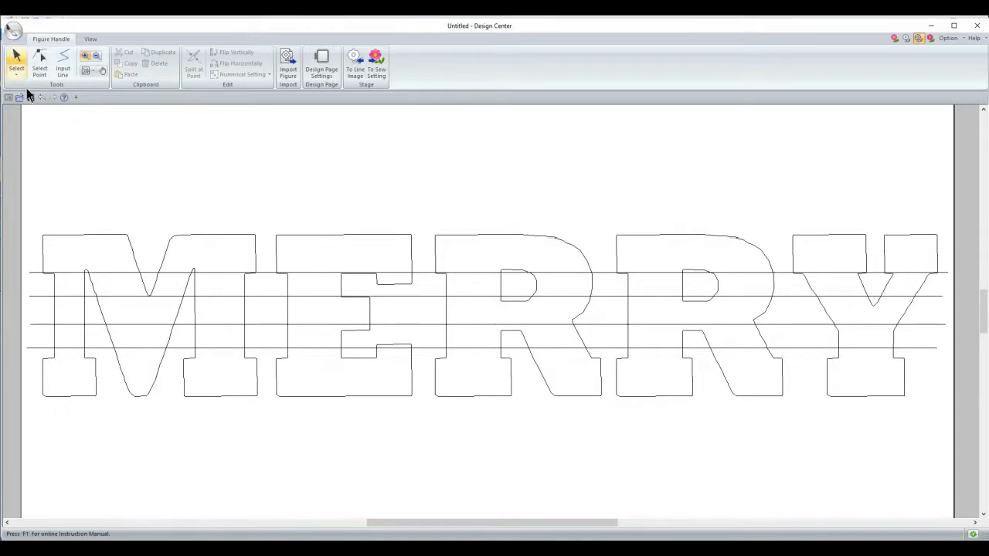
left_click(35, 272)
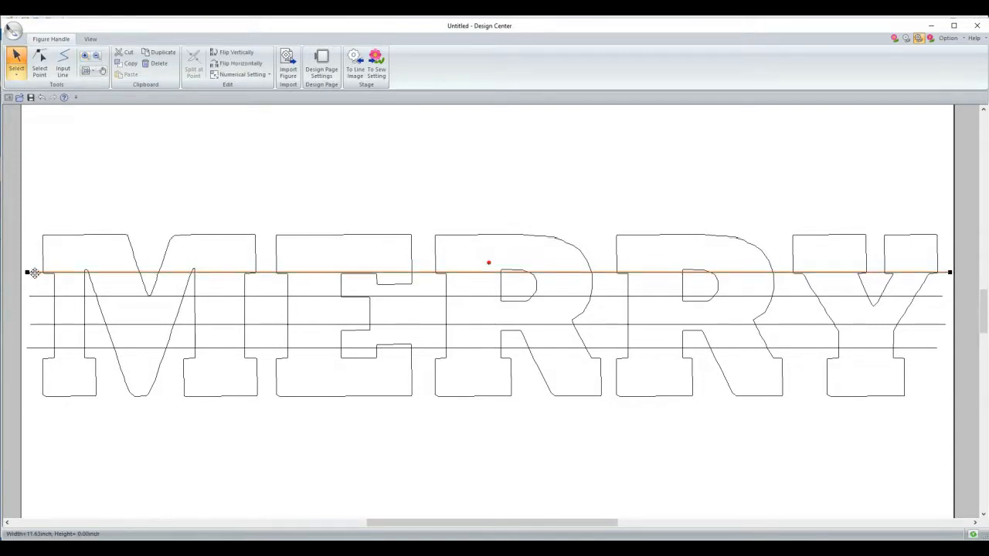
left_click_drag(35, 273, 34, 279)
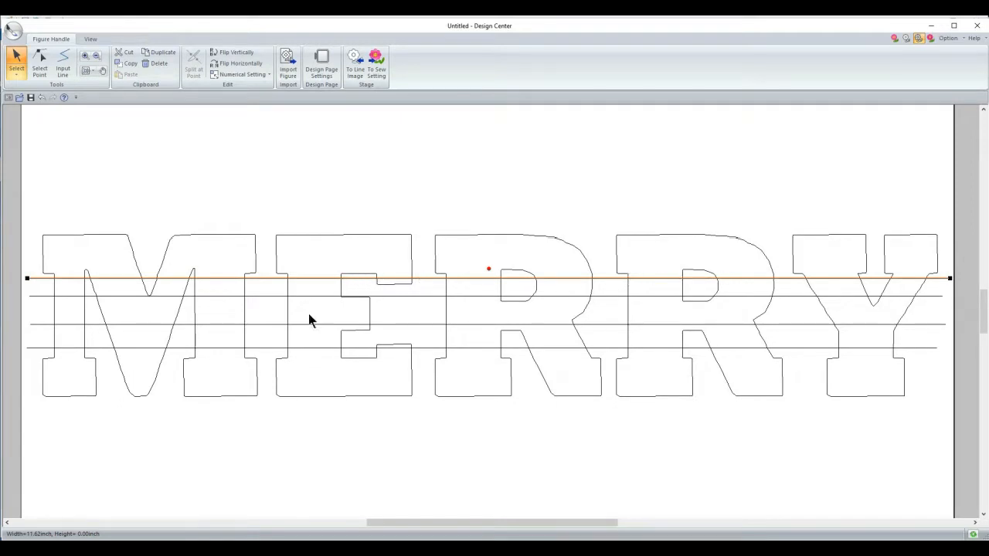
left_click(37, 302)
left_click_drag(36, 296, 36, 300)
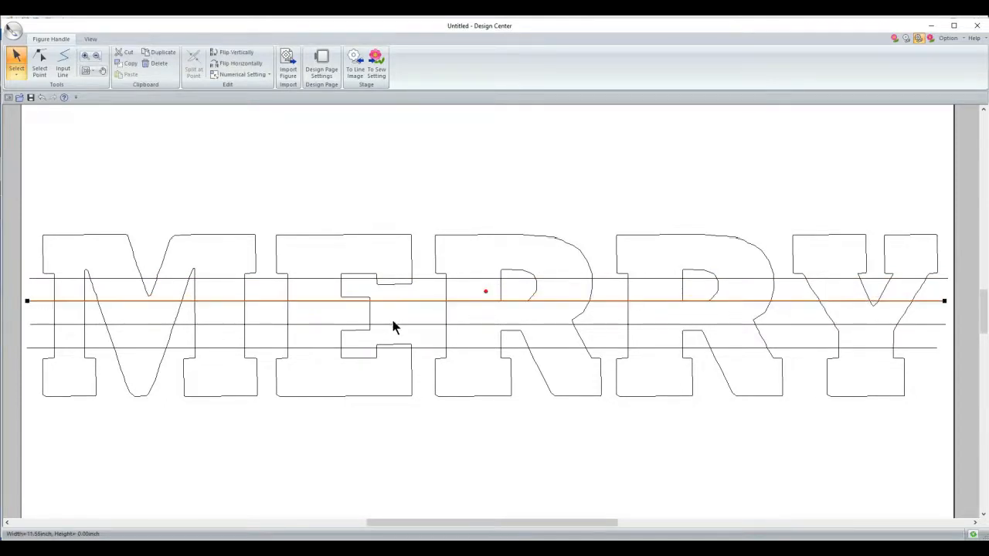
- Move the lowest horizontal line slightly down, closer to the letters' lower serifs
left_click(40, 326)
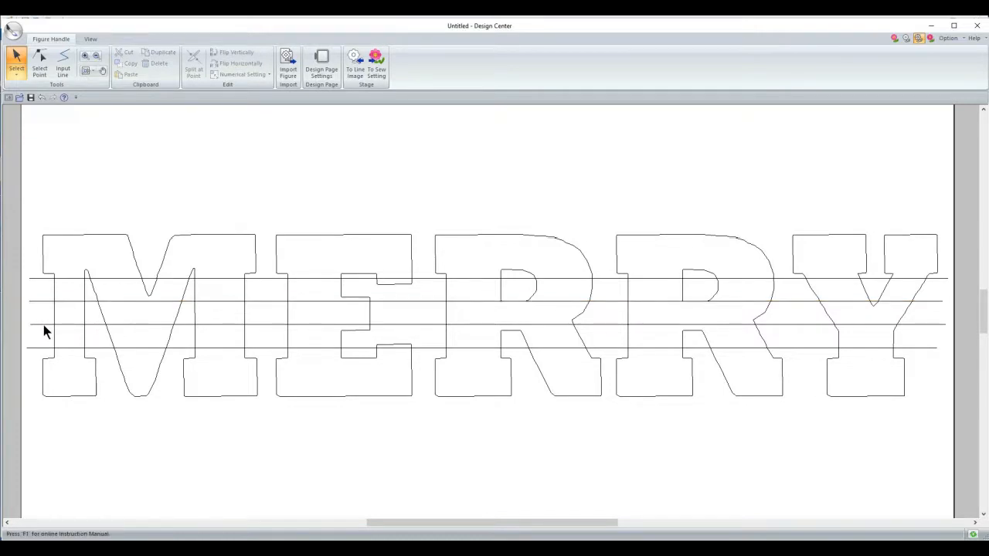
left_click(44, 324)
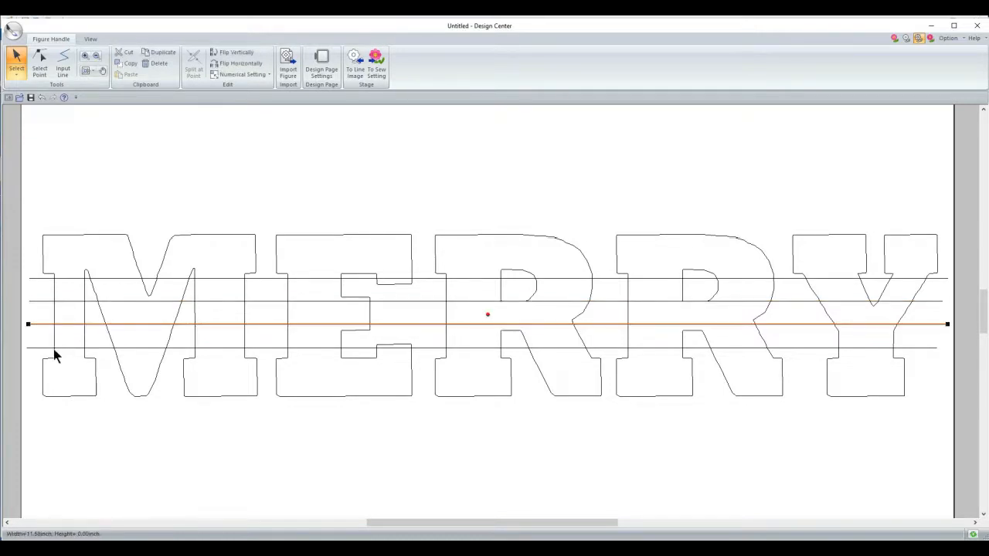
left_click(44, 348)
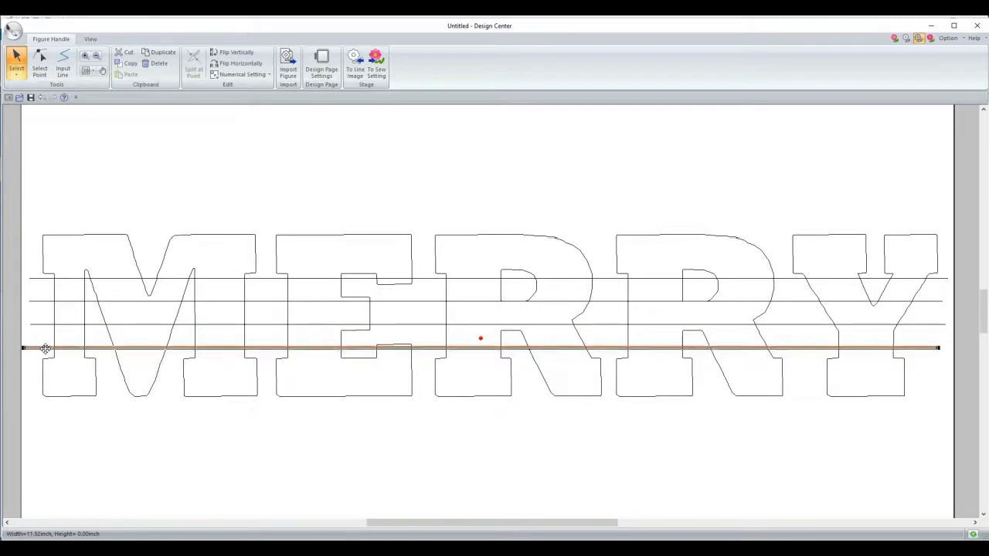
left_click_drag(61, 353, 62, 354)
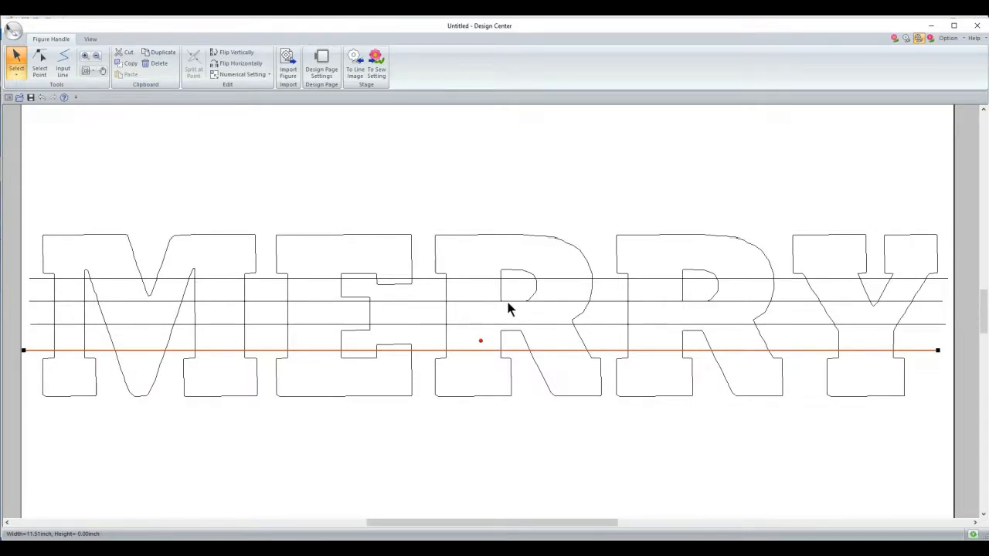
- Lower the second line to just beneath the R counters and nudge the third line slightly down
left_click(43, 302)
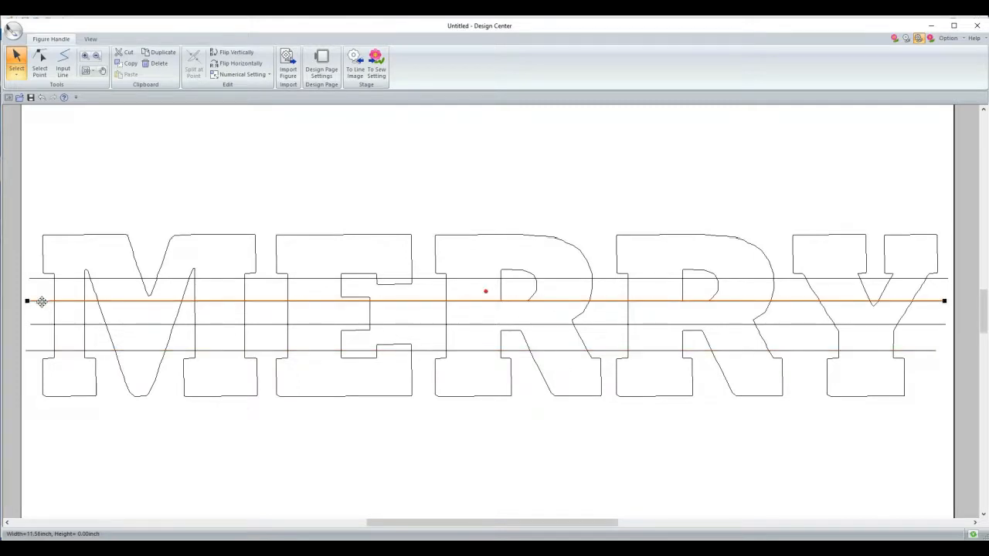
left_click_drag(42, 302, 73, 306)
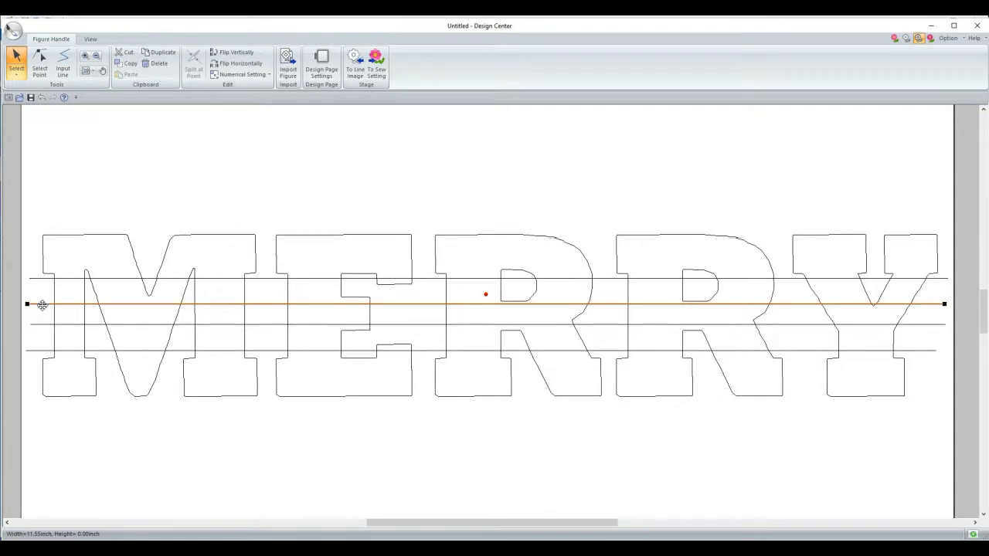
left_click_drag(43, 306, 40, 327)
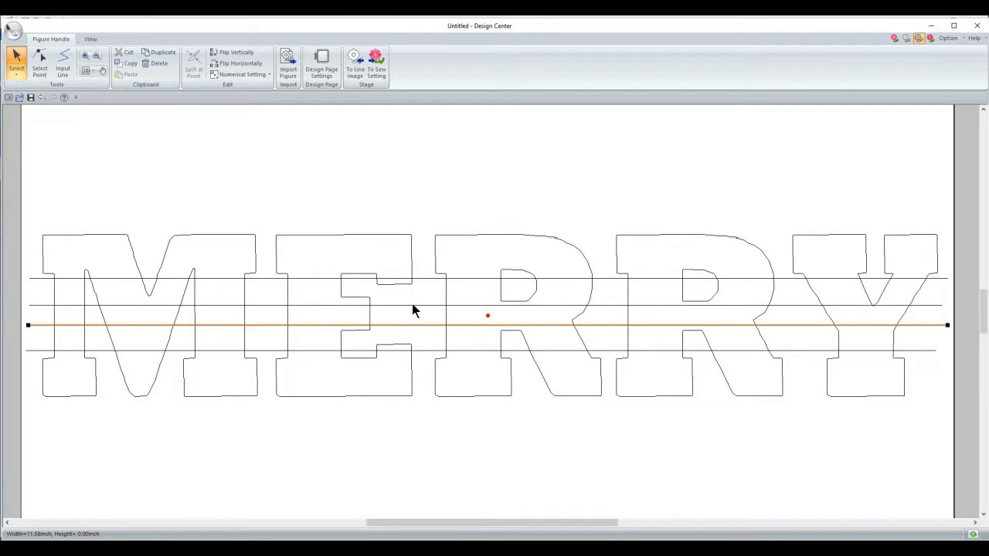
- Go to the sew setting stage and apply Not Sewn (Line) to all five letter outlines, including both R counters, leaving the horizontal lines as they are
left_click(376, 68)
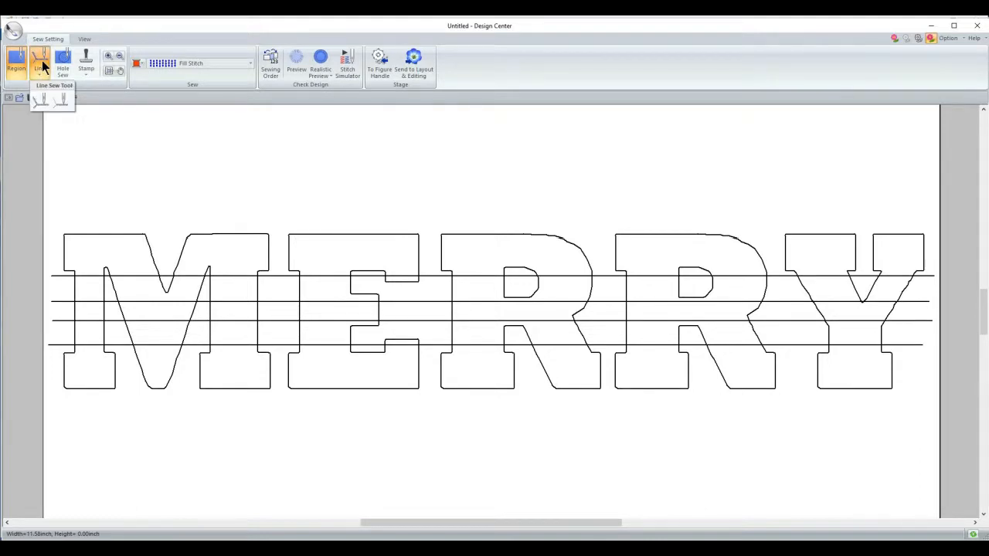
left_click(40, 101)
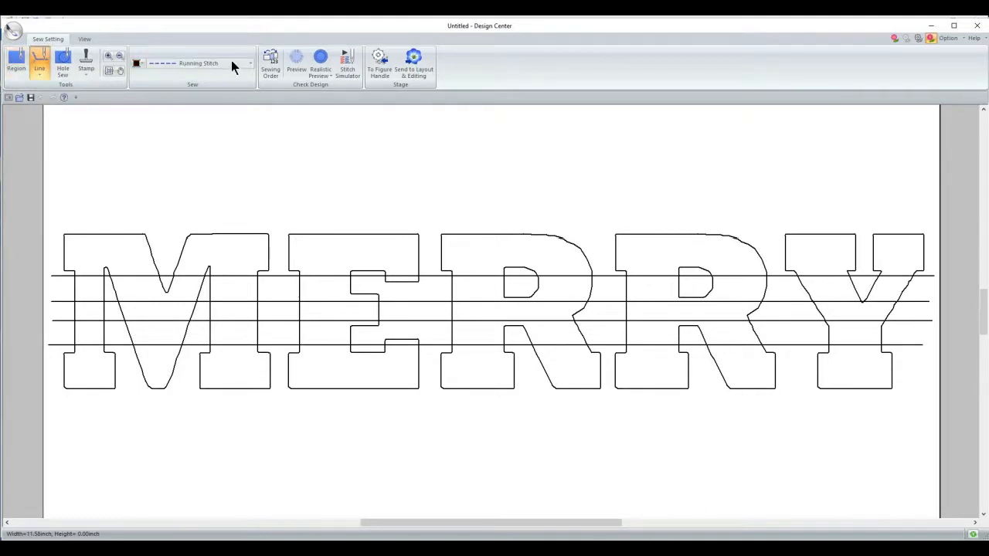
left_click(230, 61)
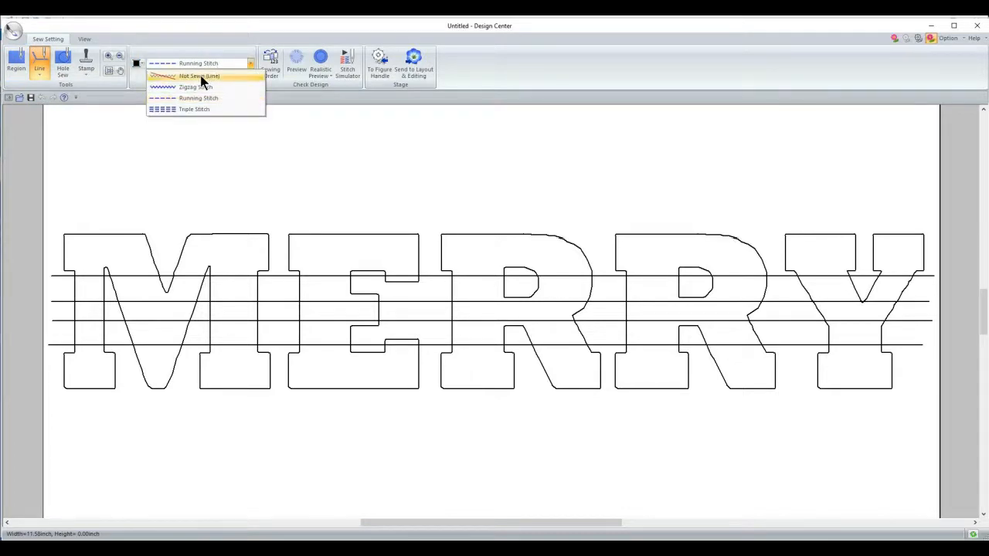
left_click(200, 75)
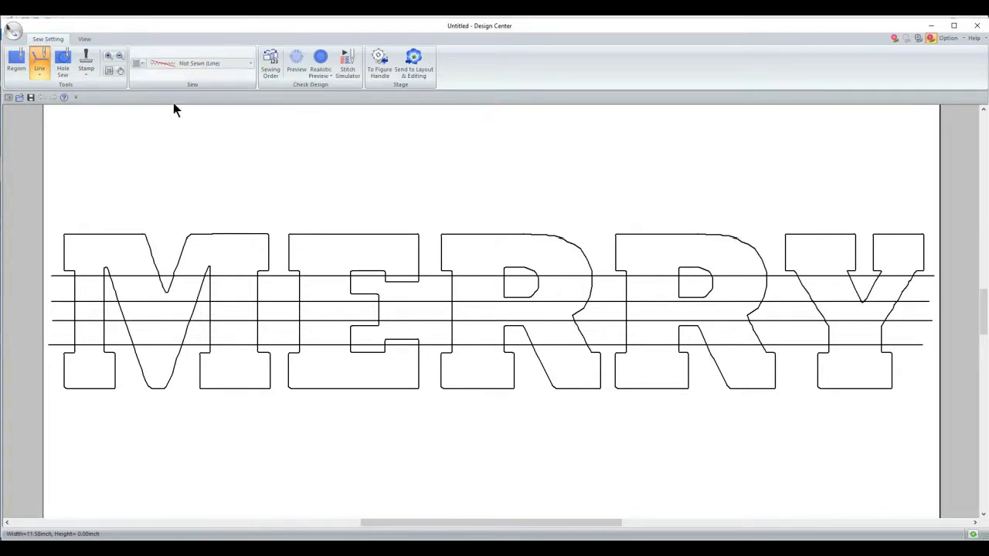
left_click(151, 247)
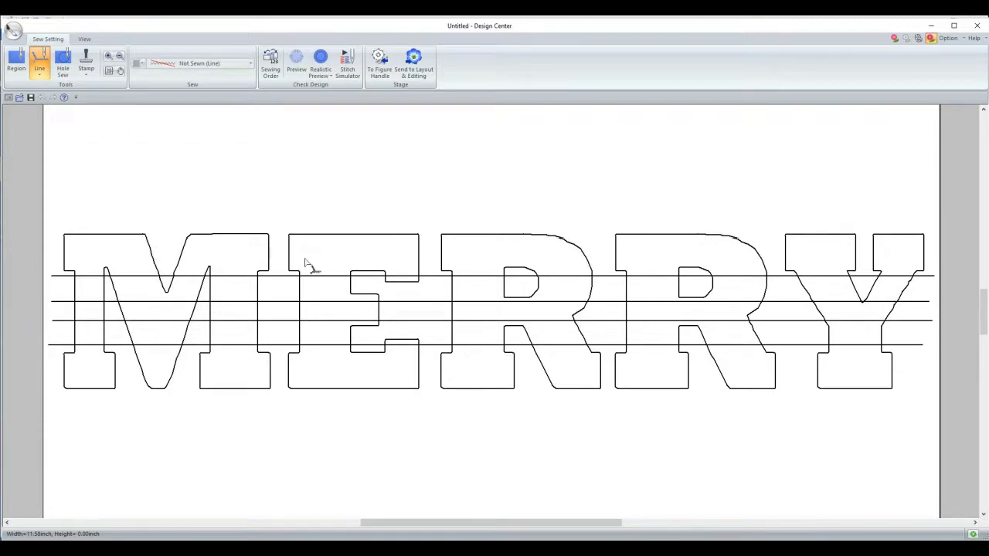
left_click(291, 263)
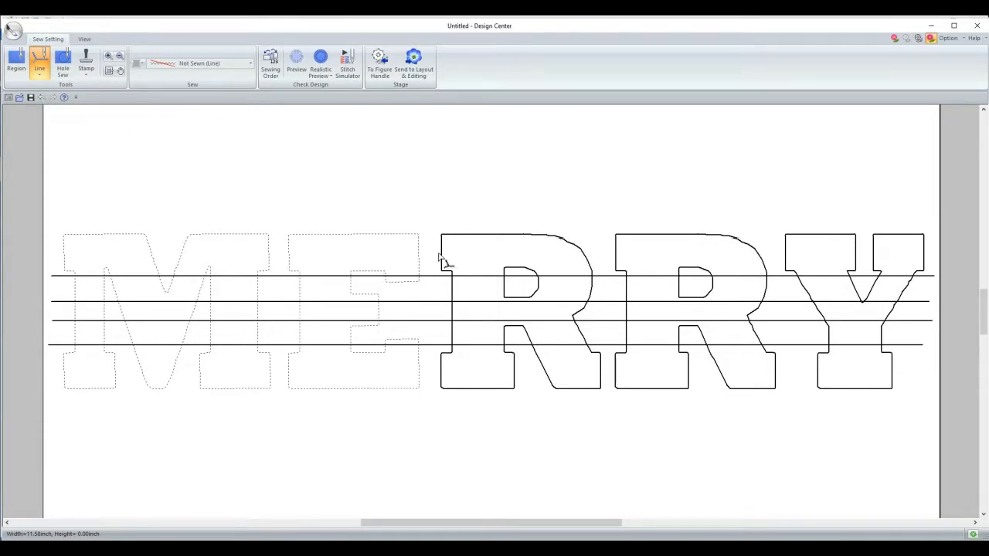
left_click(534, 293)
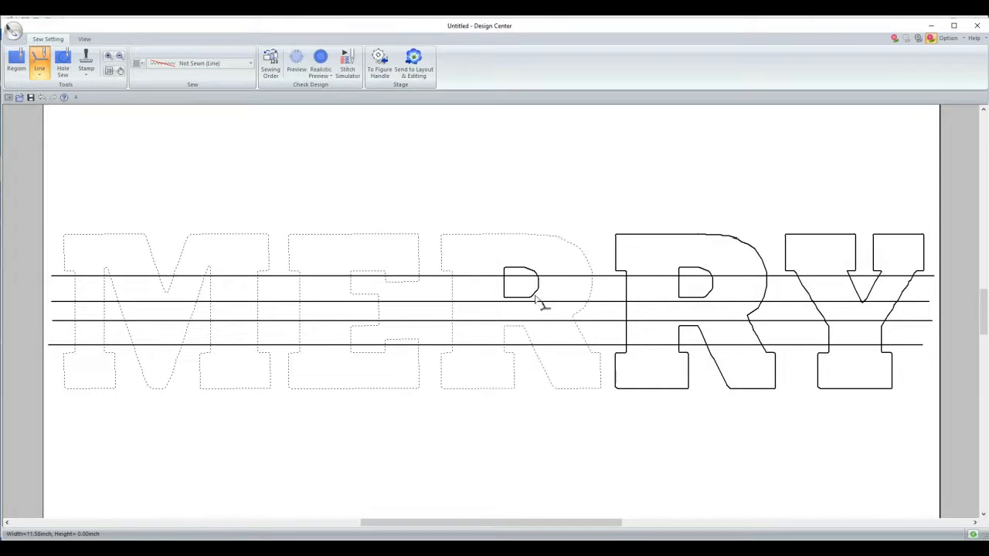
left_click(539, 299)
left_click(681, 292)
left_click(680, 291)
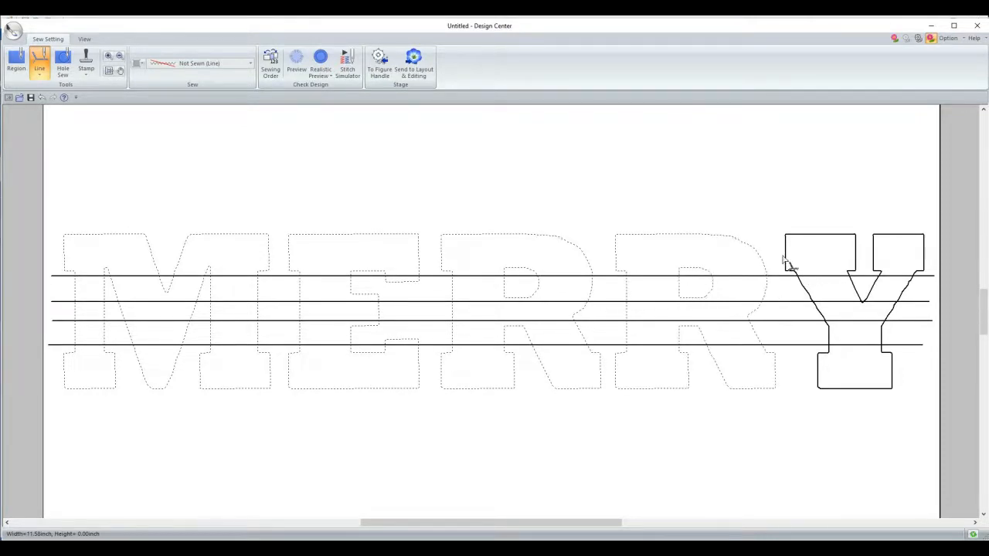
left_click(820, 269)
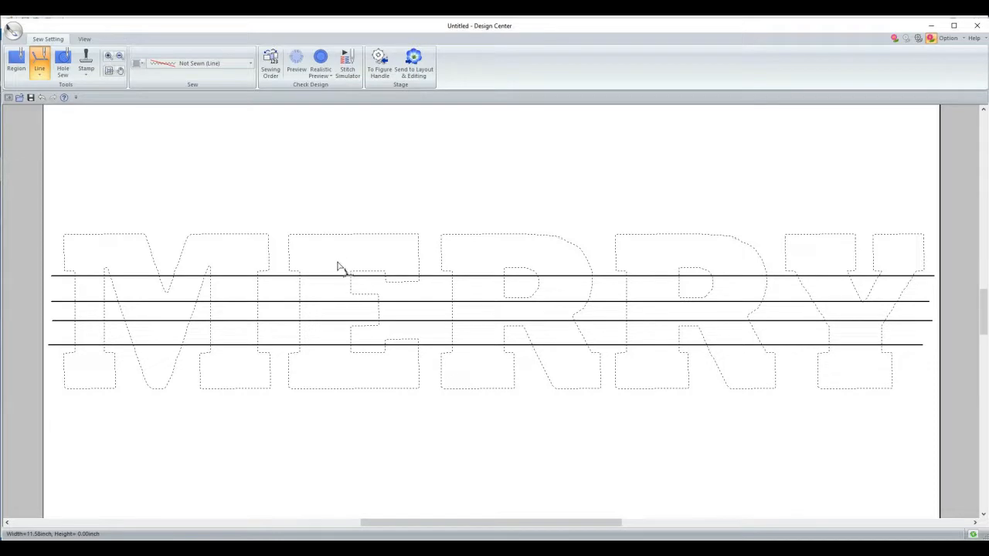
- Set up region sewing with Fill Stitch in Brother Embroidery thread 800 Red, keeping the enlarged thread colour palette open beside the letters
left_click(16, 62)
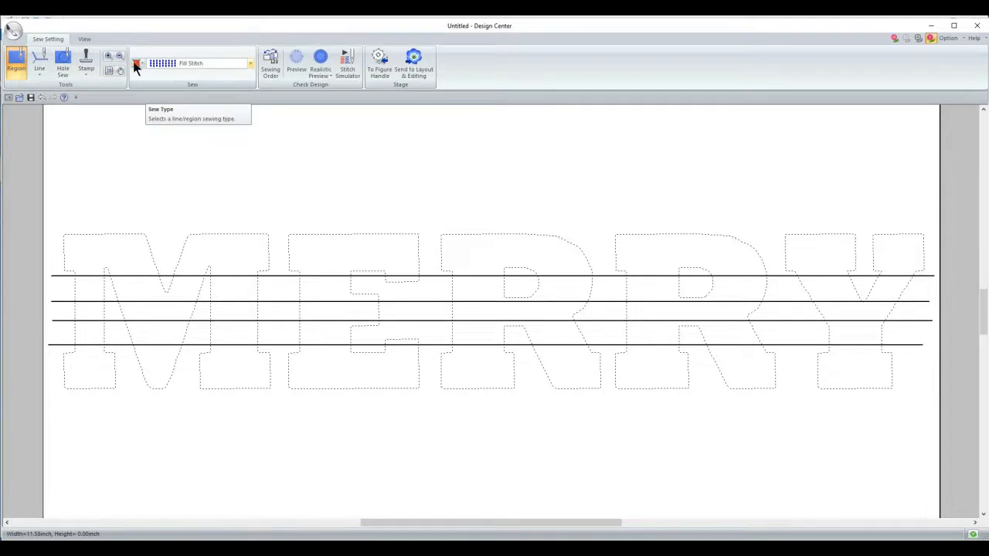
left_click(136, 65)
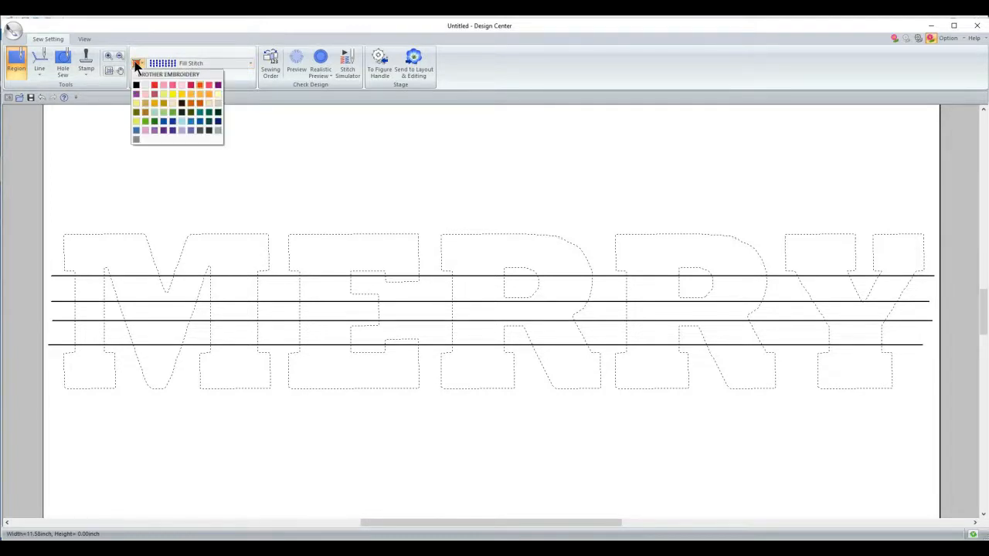
left_click(136, 65)
left_click(136, 64)
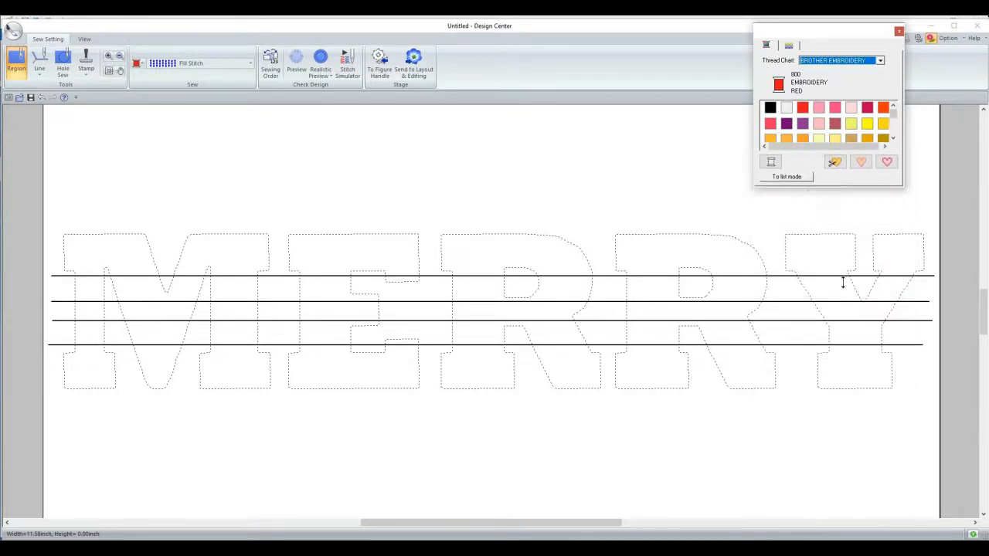
left_click_drag(843, 283, 845, 270)
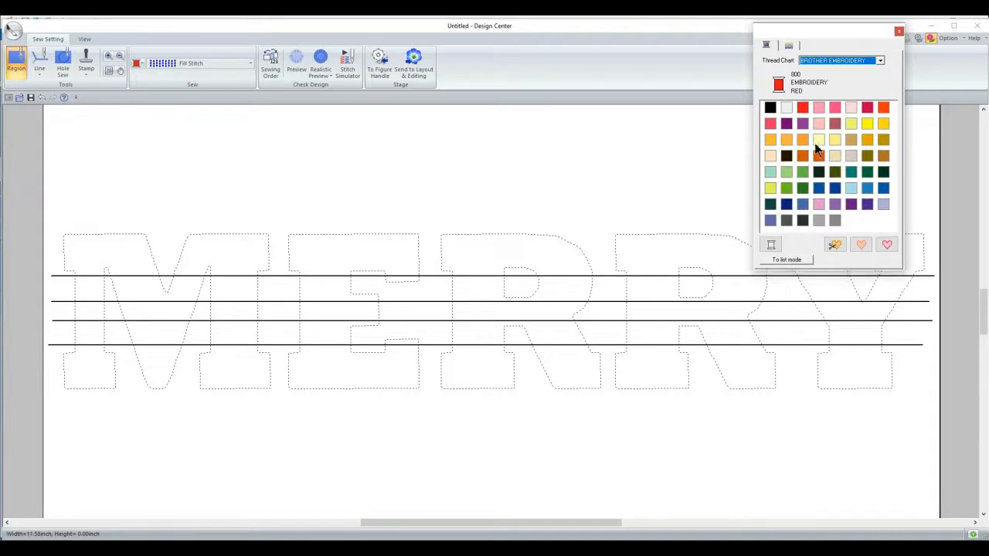
left_click(803, 108)
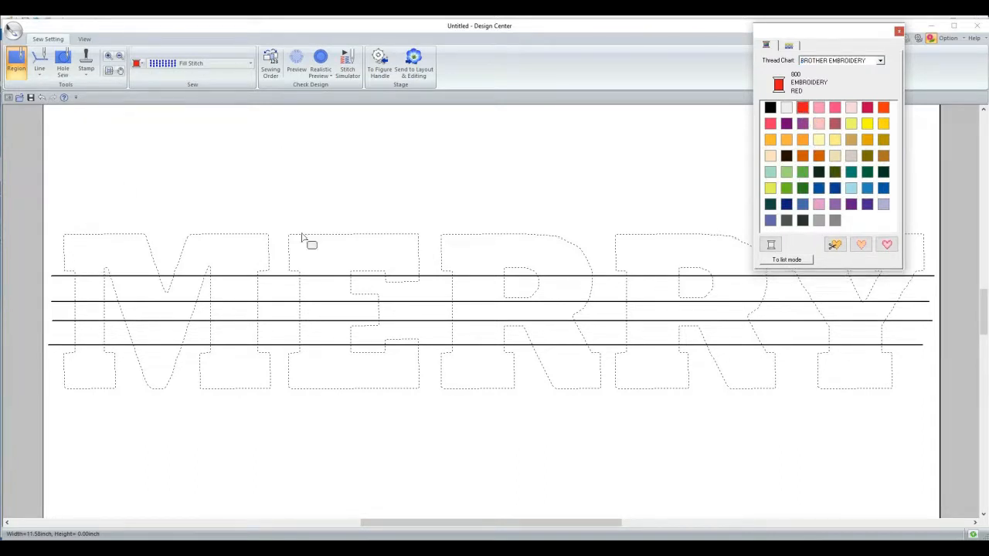
left_click_drag(850, 32, 877, 9)
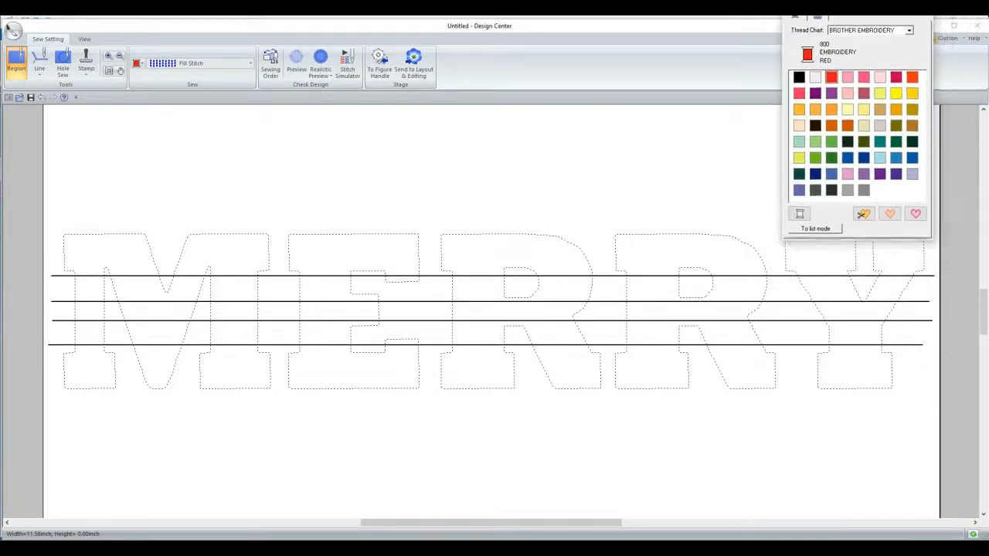
- Apply the red Fill Stitch to every region of the five letters above the top horizontal line
left_click(101, 259)
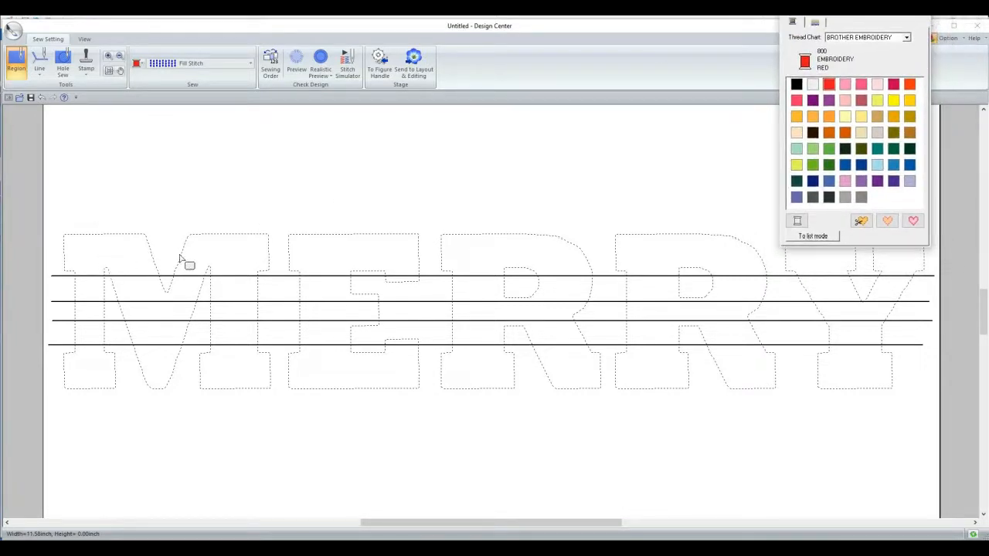
left_click(198, 260)
left_click(341, 260)
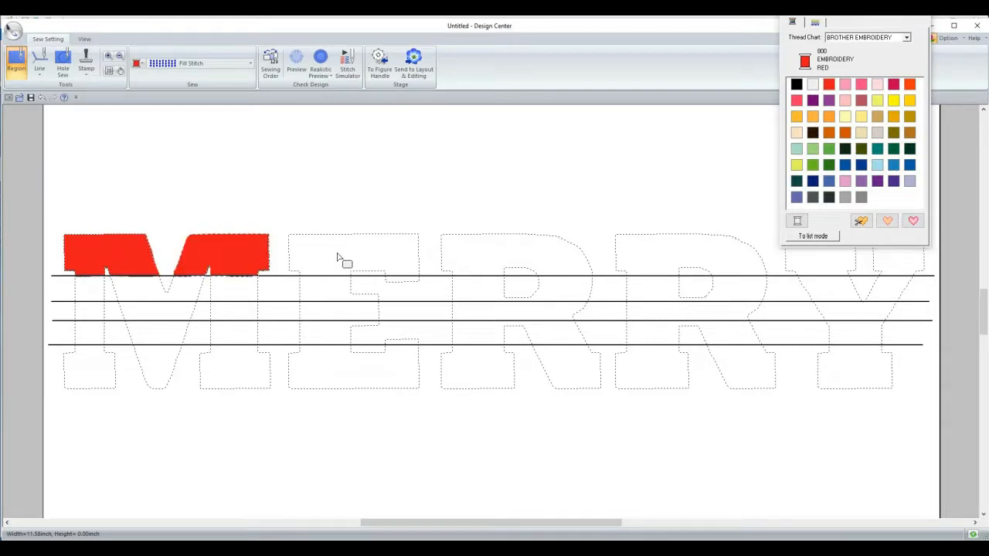
left_click(503, 258)
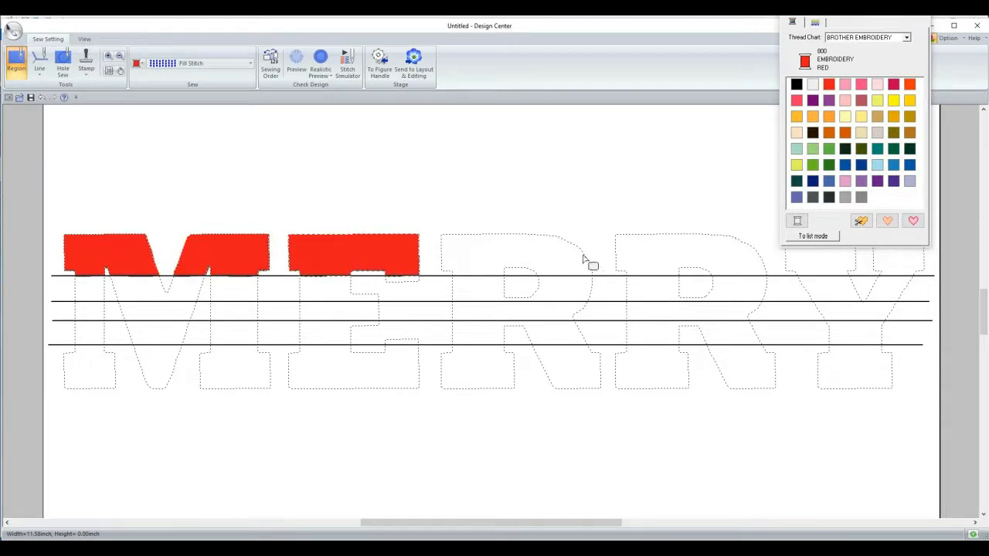
left_click(651, 261)
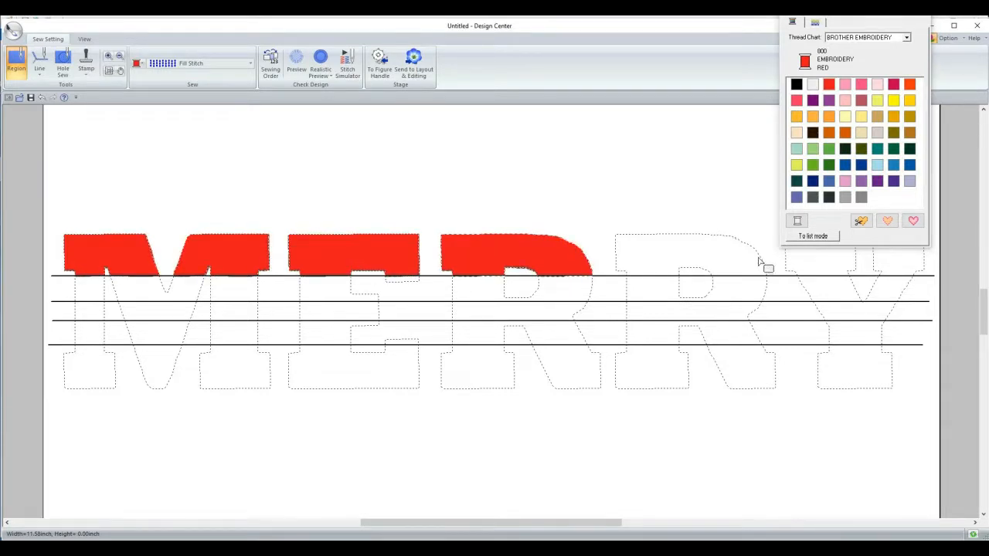
left_click(898, 269)
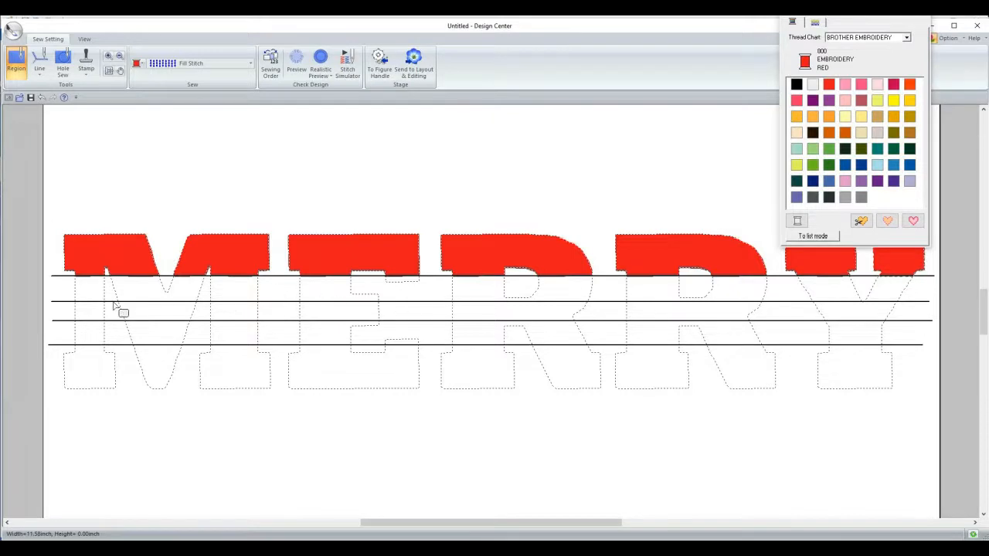
- Apply the red Fill Stitch to all letter regions between the second and third horizontal lines
left_click(88, 315)
left_click(147, 315)
left_click(311, 317)
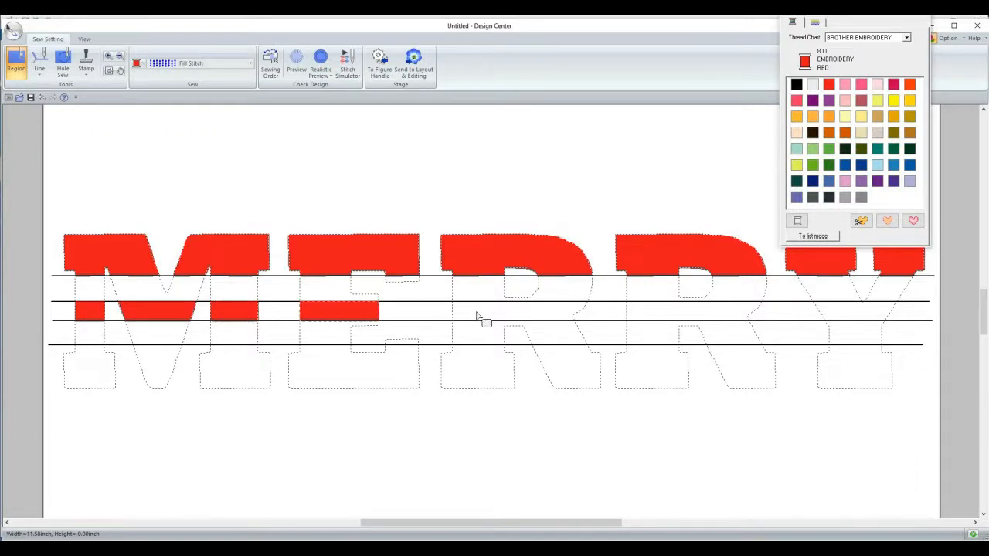
left_click(578, 309)
left_click(702, 315)
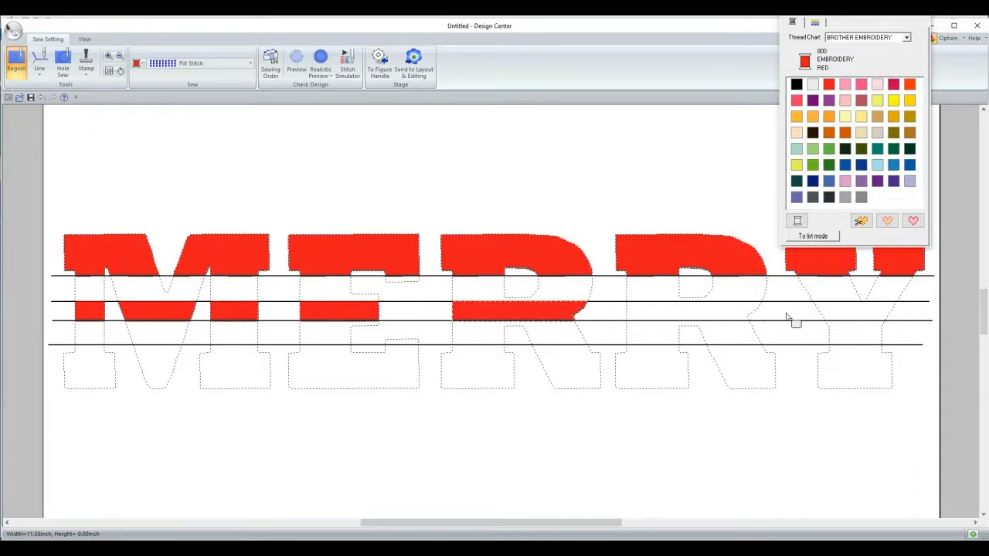
left_click(825, 316)
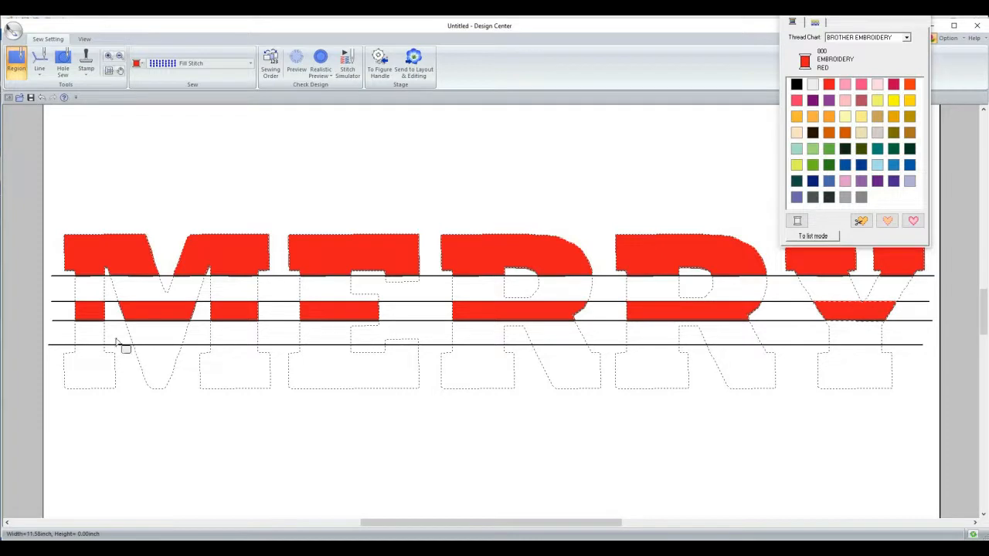
- Apply the red Fill Stitch to all letter regions below the lowest horizontal line
left_click(100, 376)
left_click(227, 370)
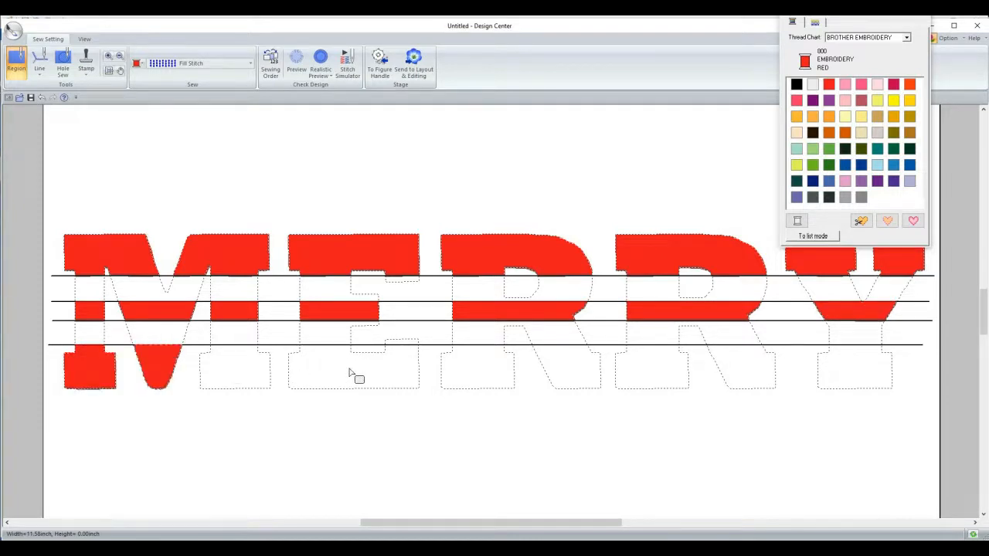
left_click(350, 371)
left_click(556, 370)
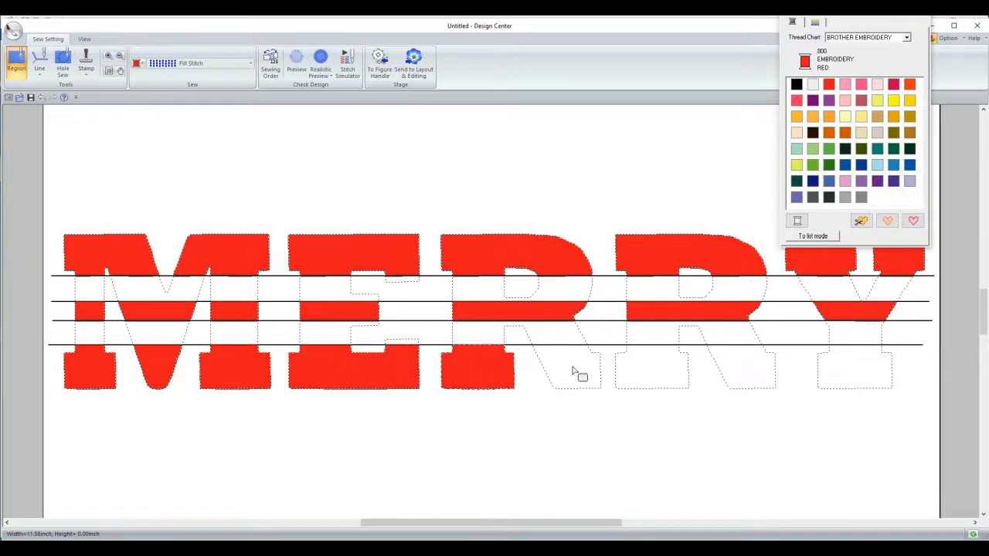
left_click(753, 370)
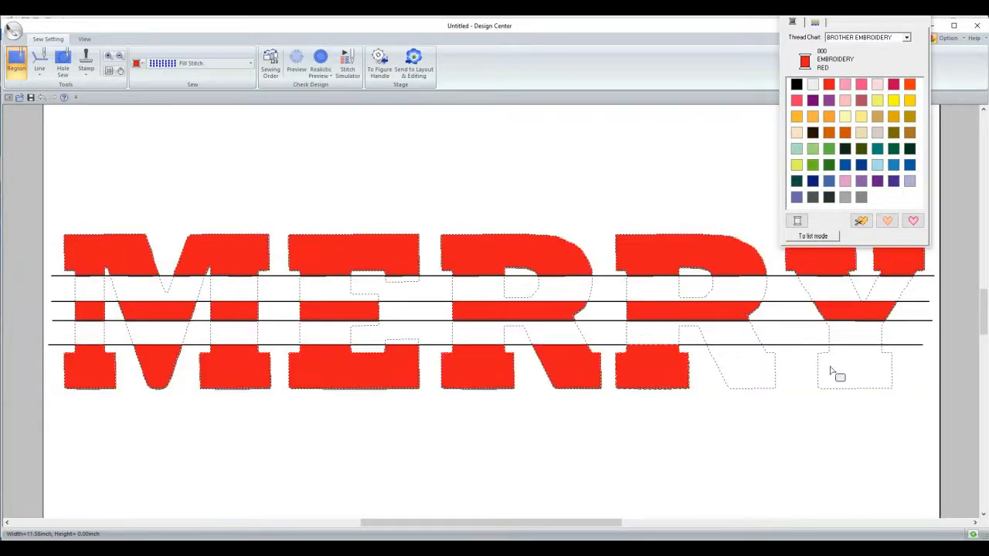
left_click(823, 375)
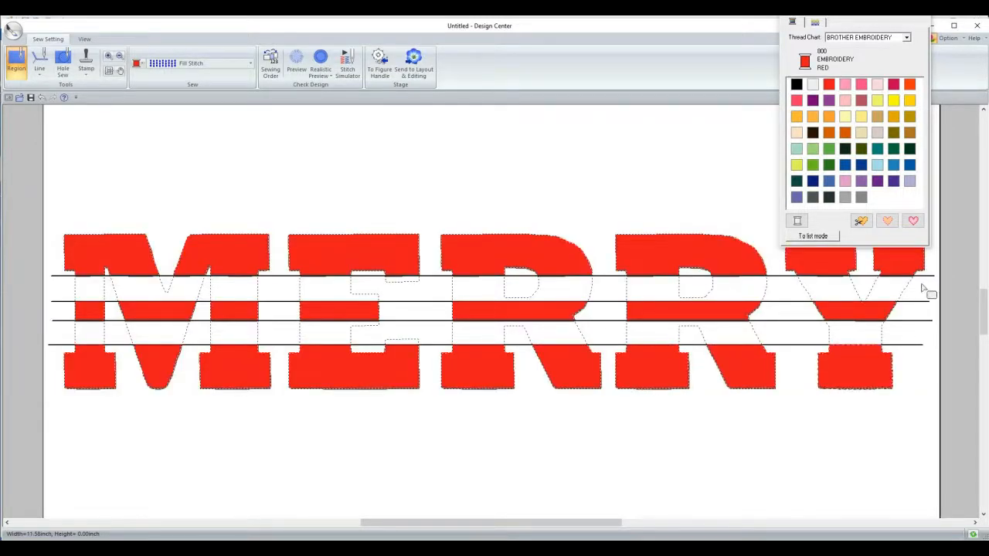
- Fill all letter regions between the first and second horizontal lines with thread 515 Moss Green, including the E's small serif piece
left_click(827, 167)
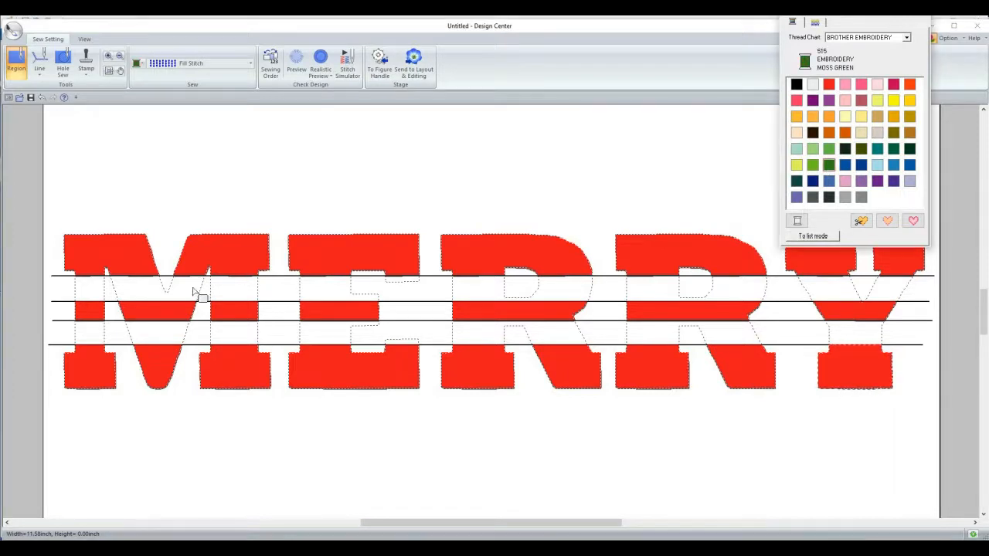
left_click(120, 294)
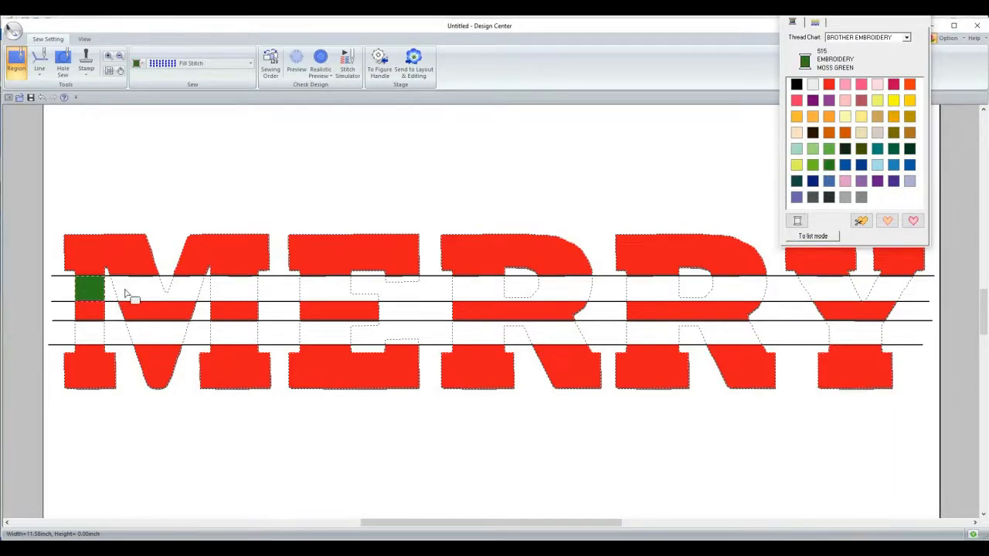
left_click(177, 292)
left_click(229, 296)
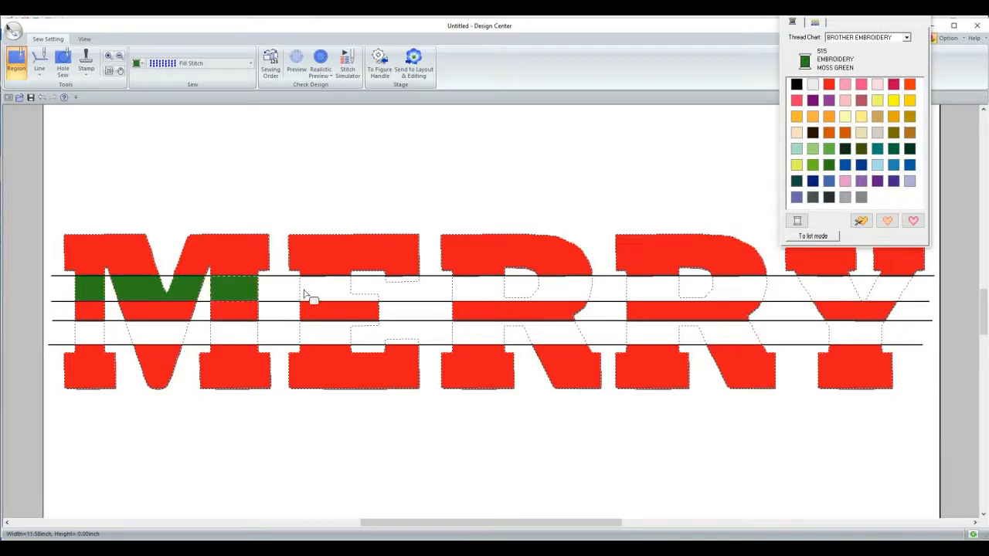
left_click(309, 293)
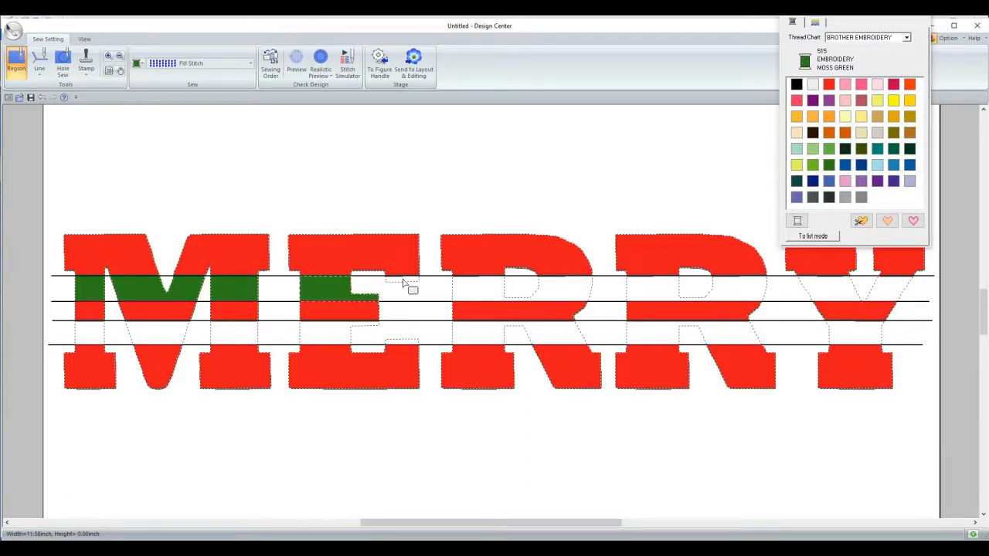
left_click(402, 283)
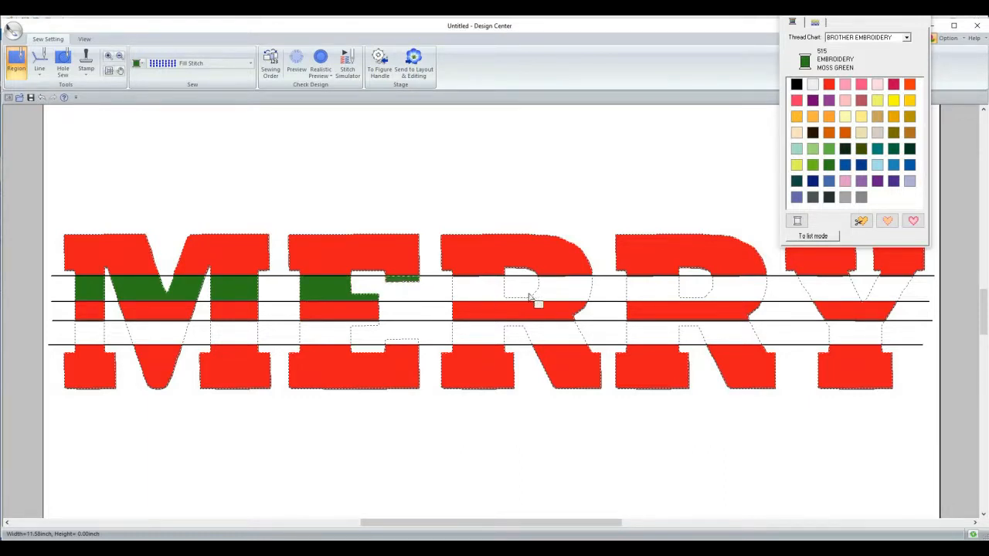
left_click(485, 293)
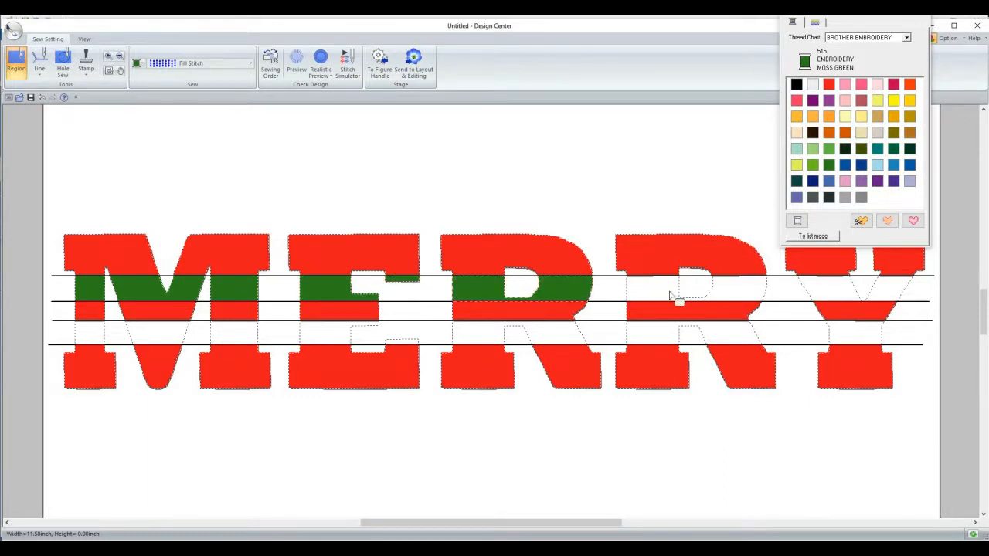
left_click(823, 293)
left_click(882, 292)
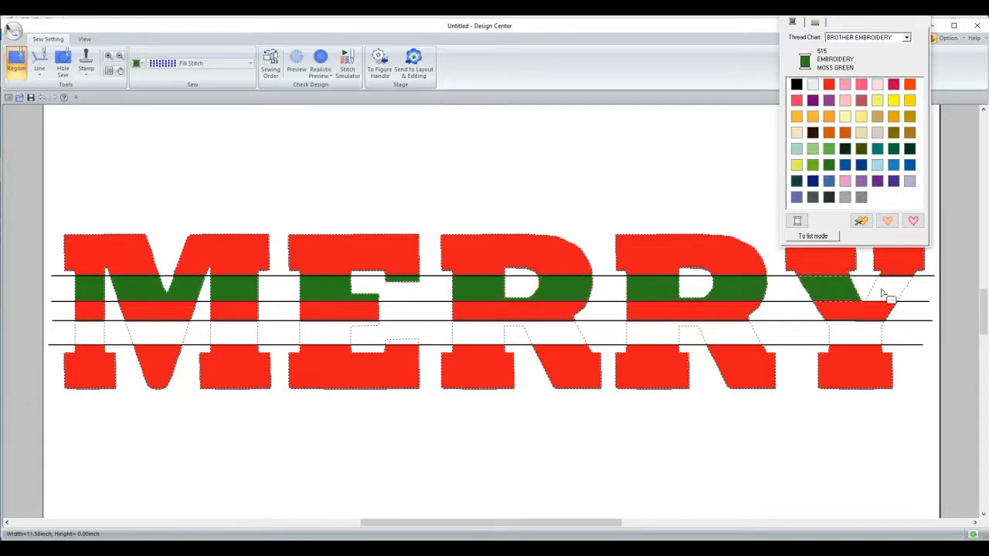
- Fill all letter regions between the third and fourth lines with Moss Green, and select 513 Lime Green as the thread colour
left_click(91, 338)
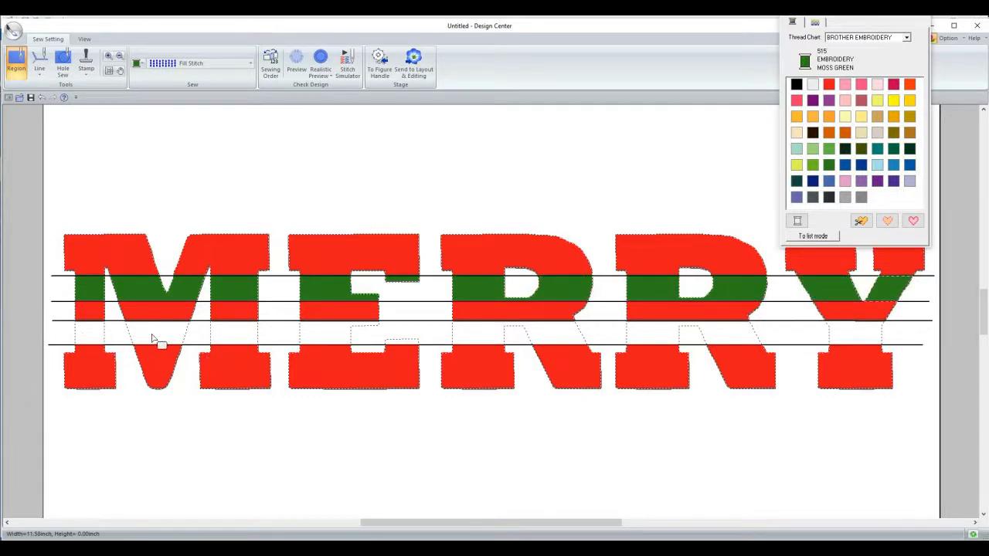
left_click(243, 338)
left_click(324, 338)
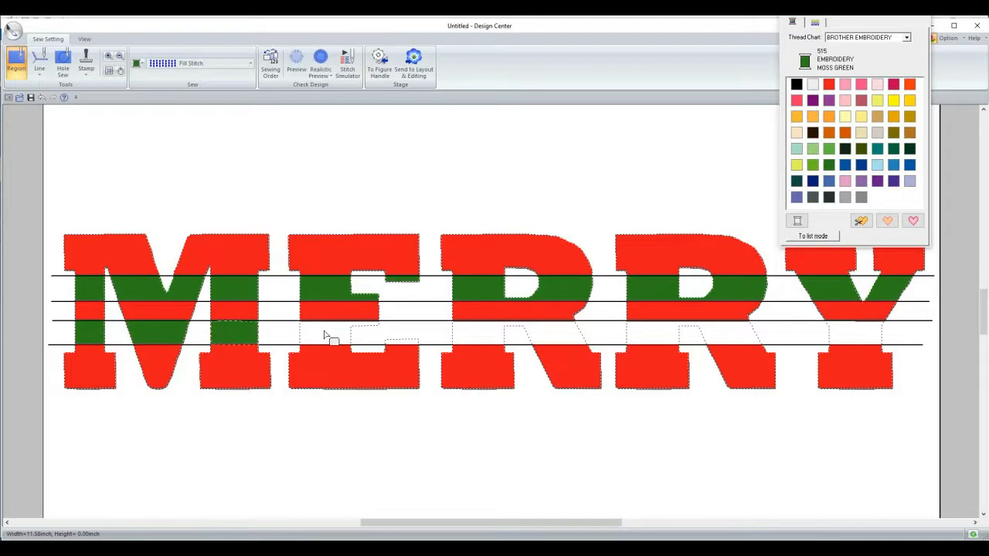
left_click(406, 342)
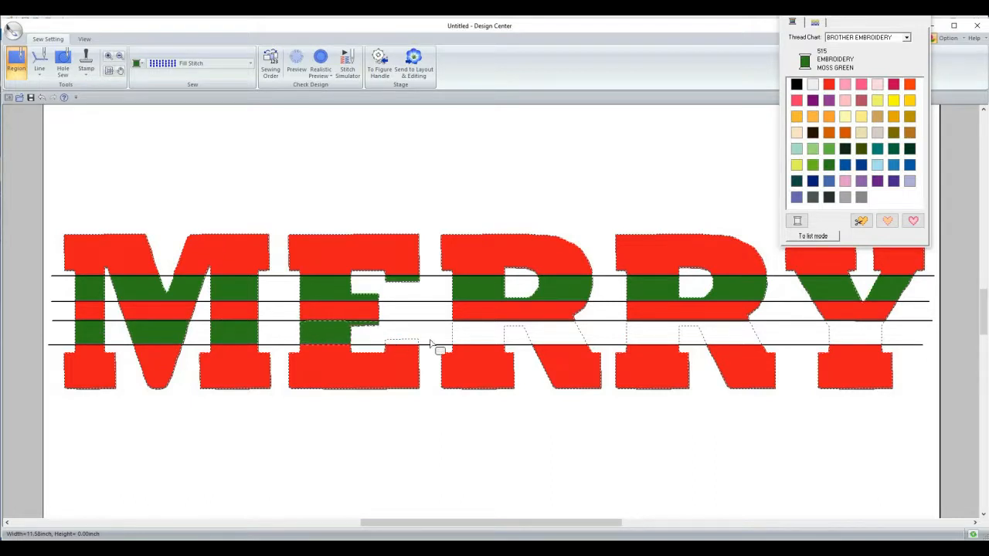
left_click(516, 341)
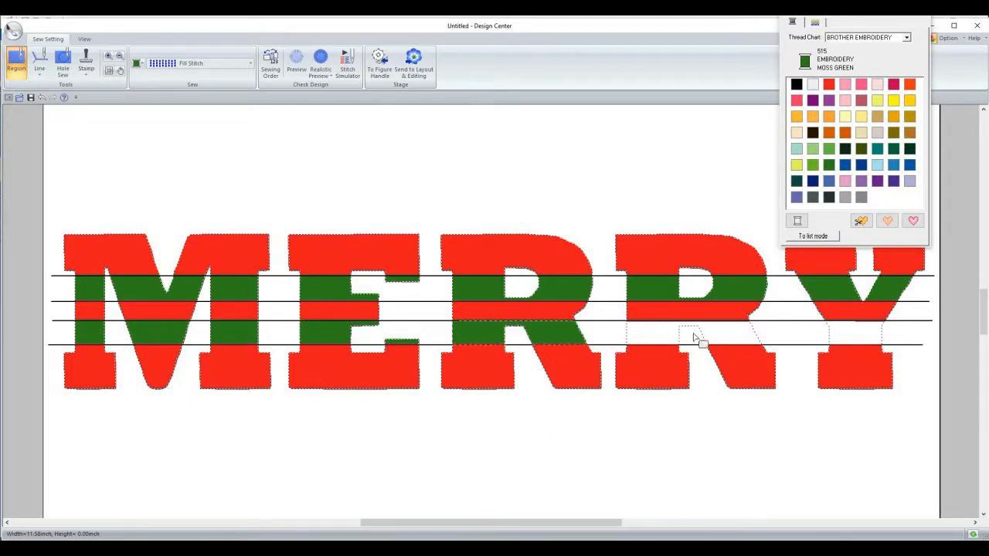
left_click(749, 339)
left_click(825, 340)
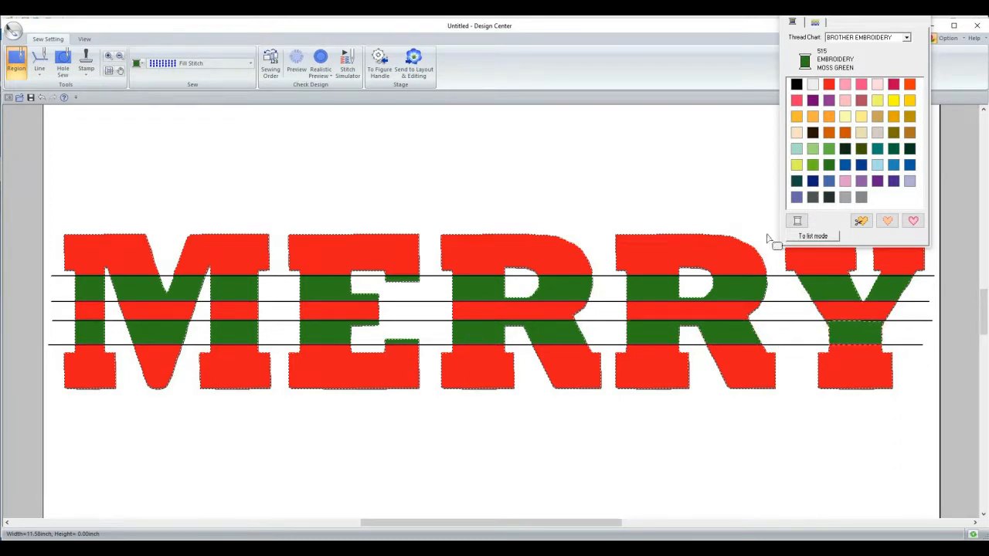
left_click(813, 166)
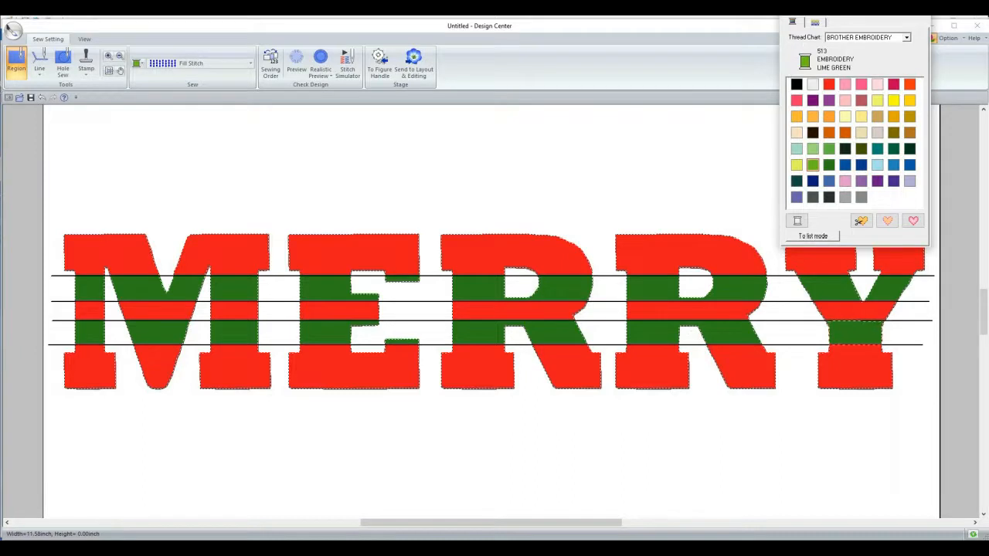
left_click_drag(880, 21, 908, 22)
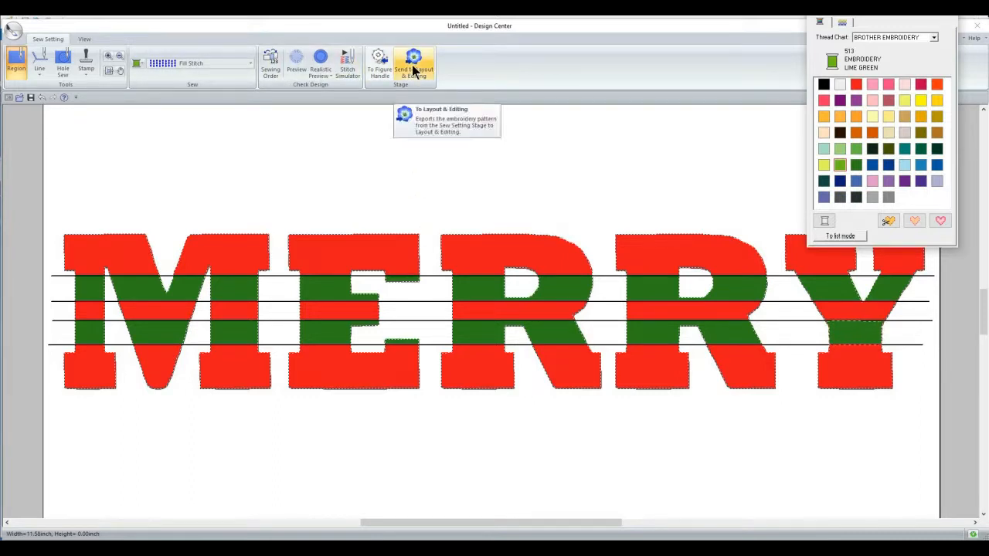
- Switch to Layout & Editing and delete all the existing MERRY and CHRISTMAS patterns from the design page
key("alt+Tab")
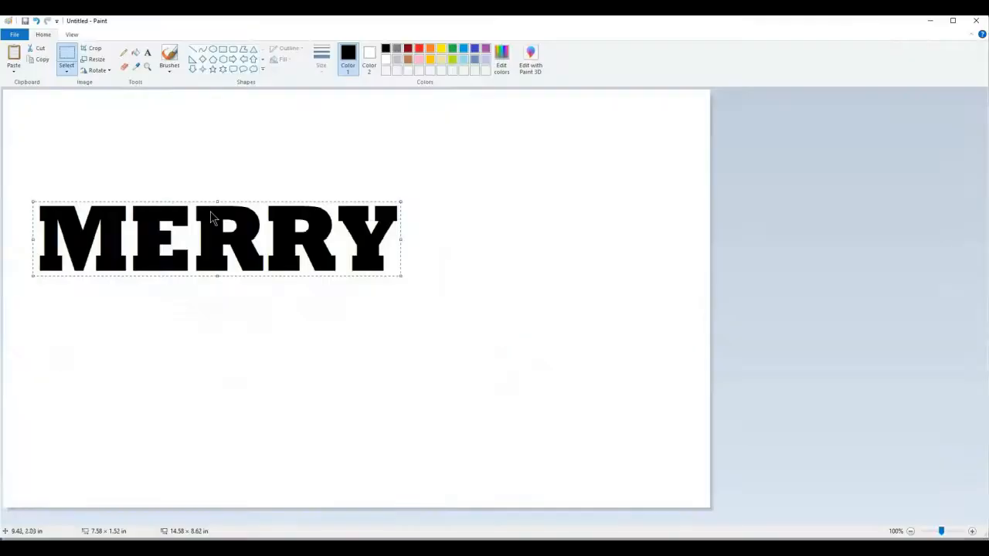
key("alt+Tab")
key("alt+Tab")
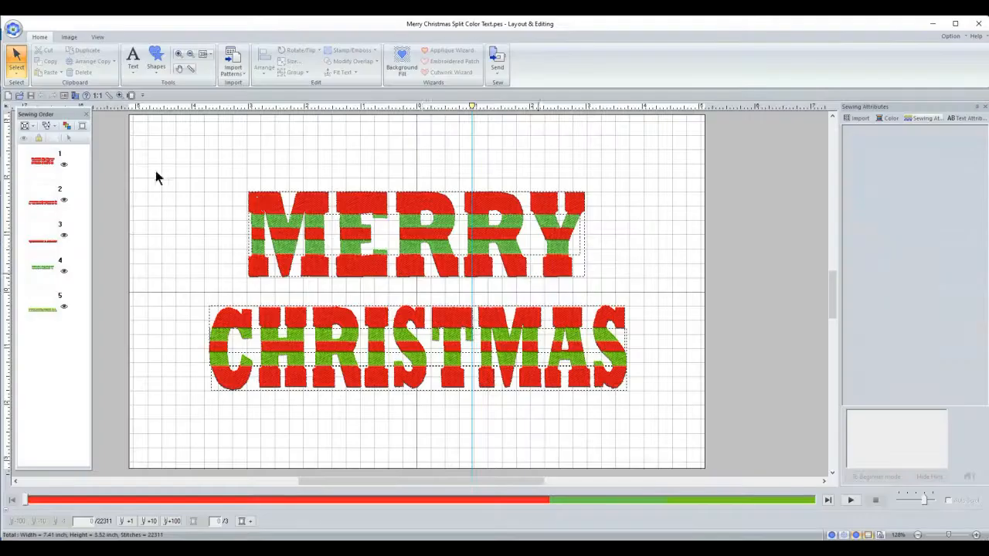
left_click_drag(139, 163, 674, 444)
key("Delete")
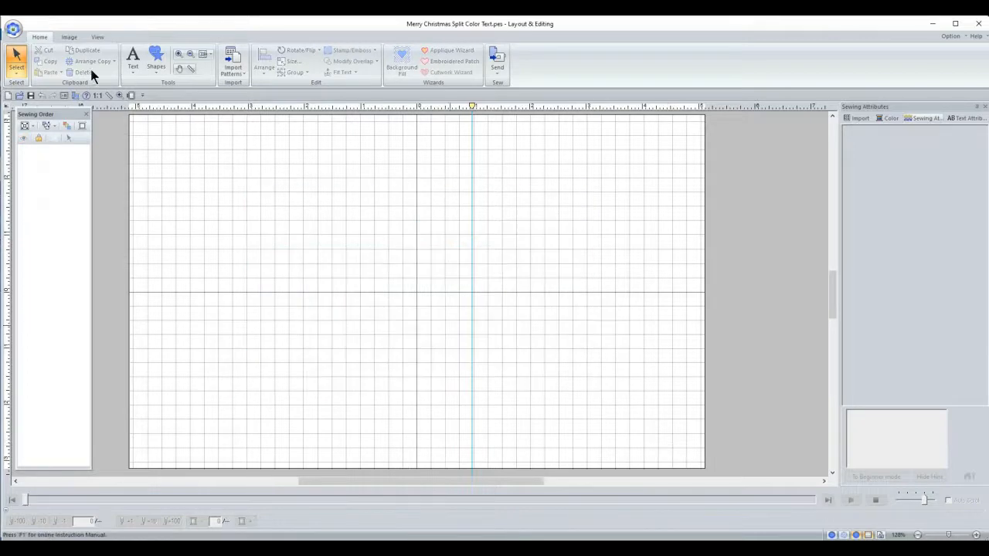
- Set the design page's hoop size to 8" x 12", keeping it rotated 90 degrees
left_click(131, 95)
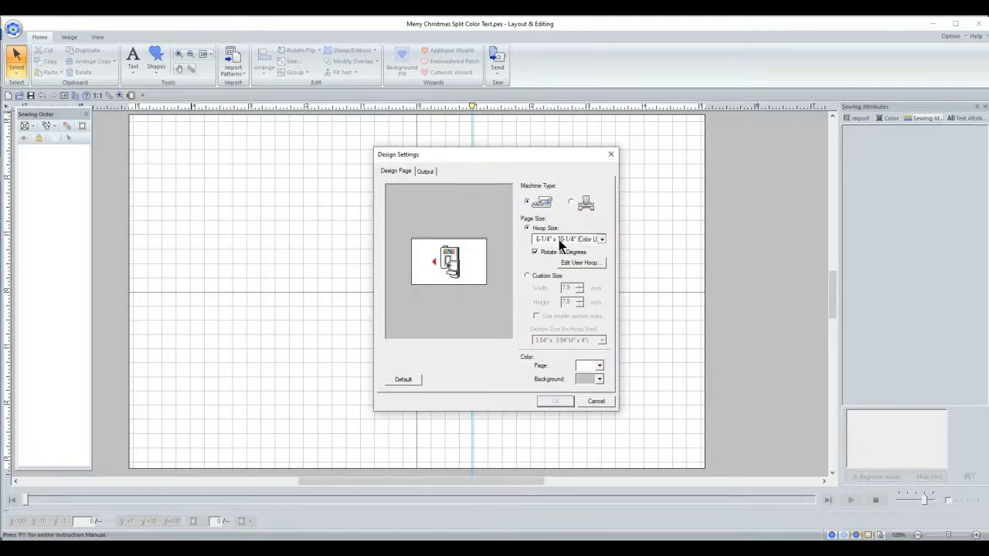
left_click(562, 239)
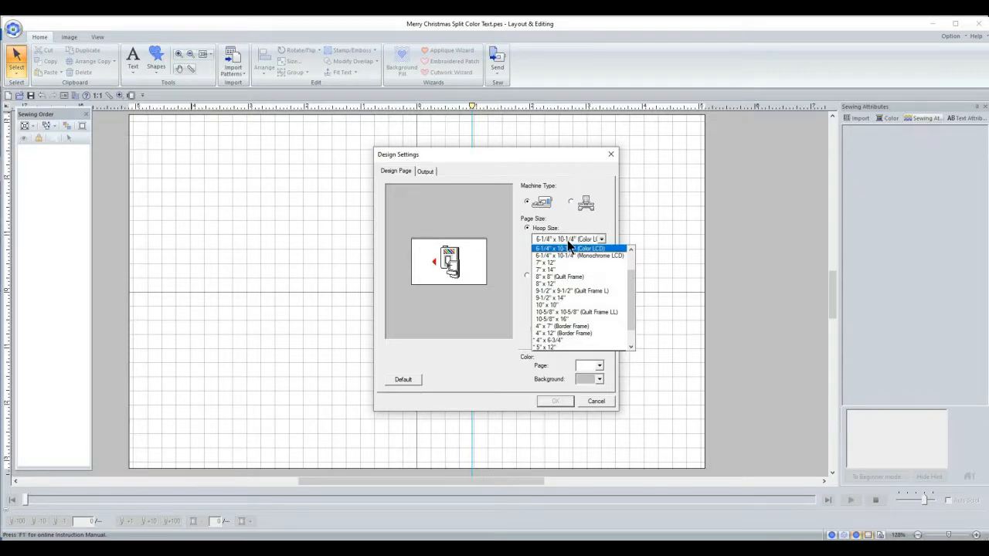
left_click(546, 283)
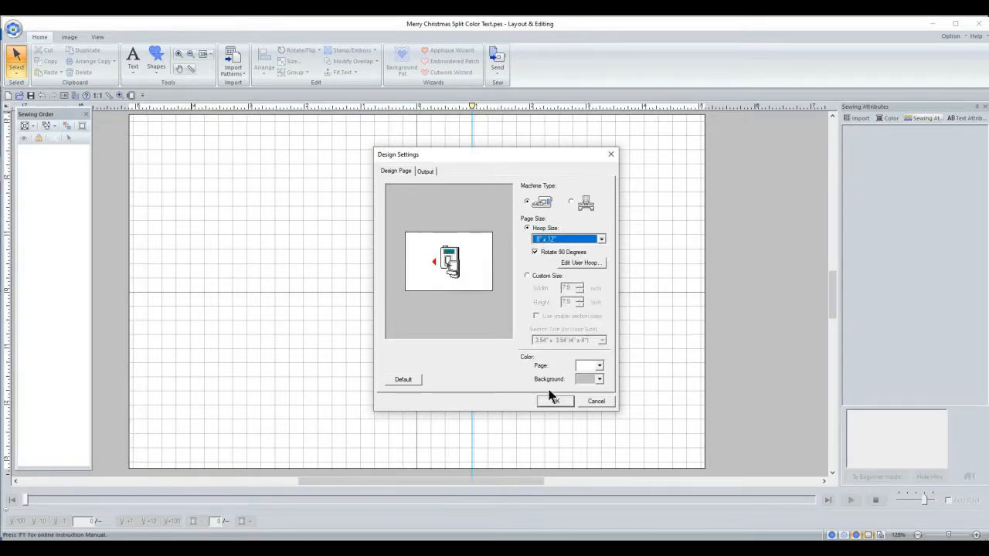
left_click(558, 399)
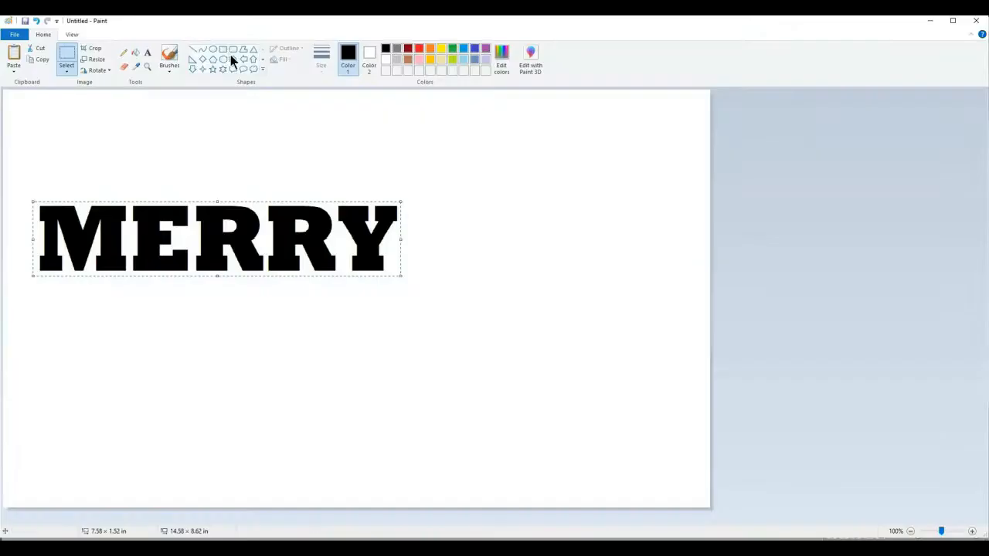
key("alt+Tab")
key("alt+Tab")
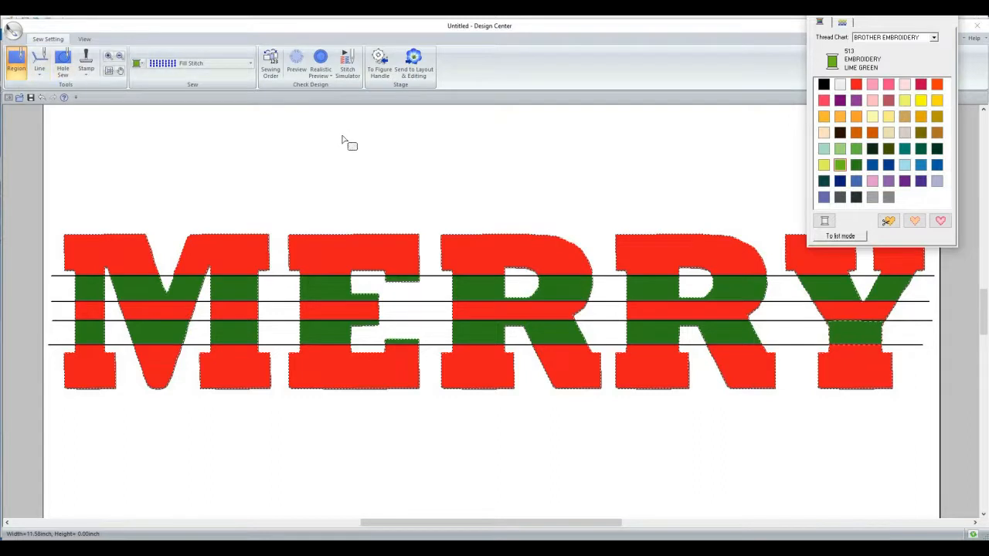
key("alt+Tab")
key("alt+Tab")
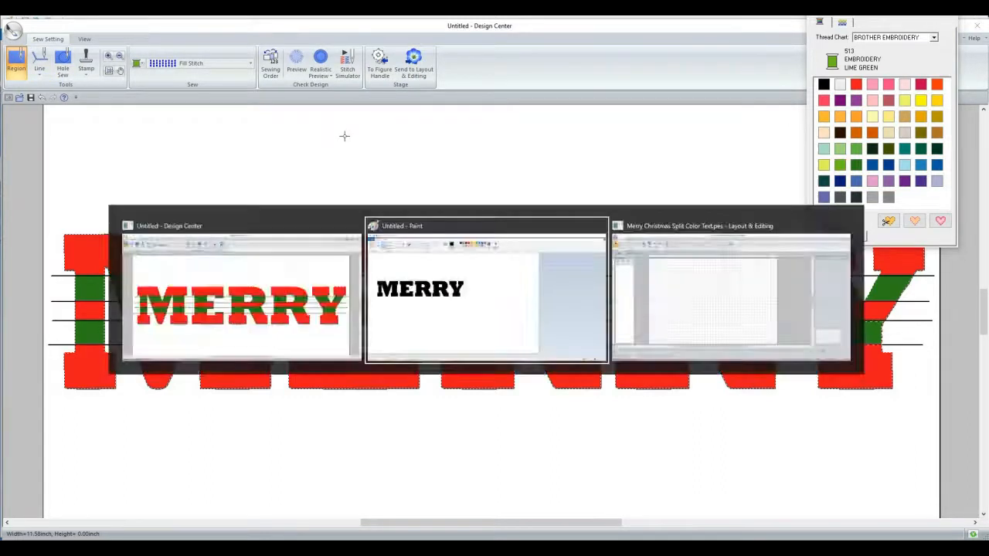
key("alt+Tab")
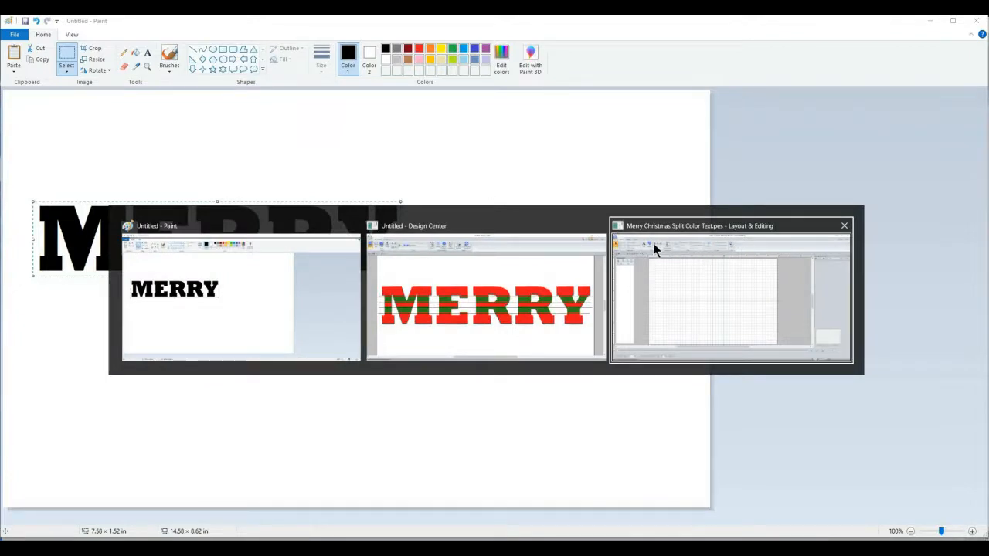
key("Tab")
key("Tab")
key("Escape")
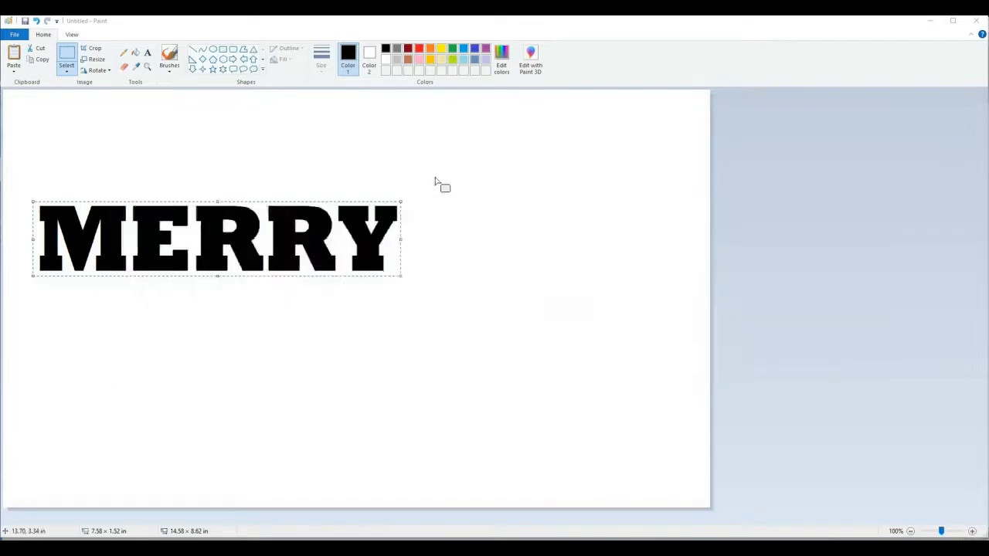
- Switch to Design Center and send the filled MERRY design to Layout & Editing, importing it as stitches at 100% magnification
key("alt+Tab")
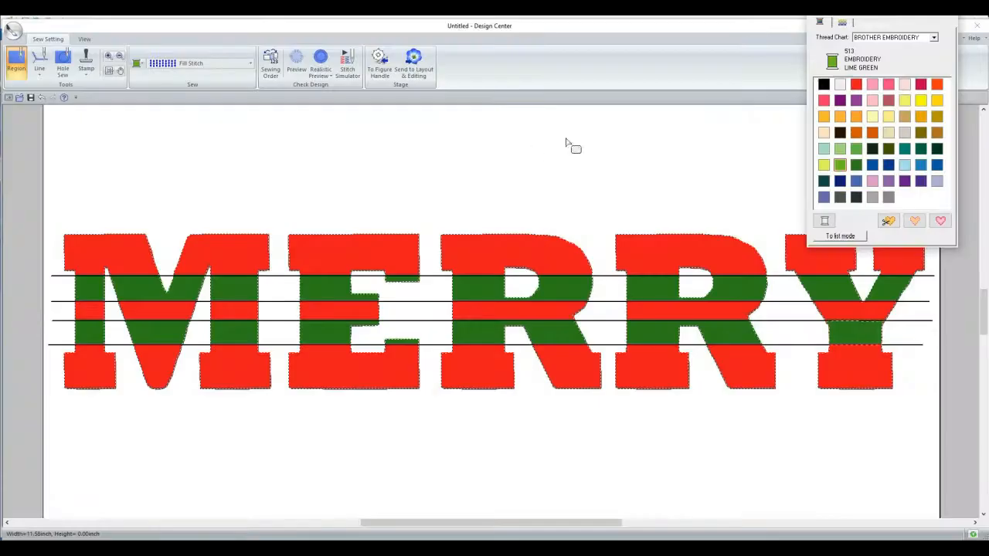
left_click(415, 66)
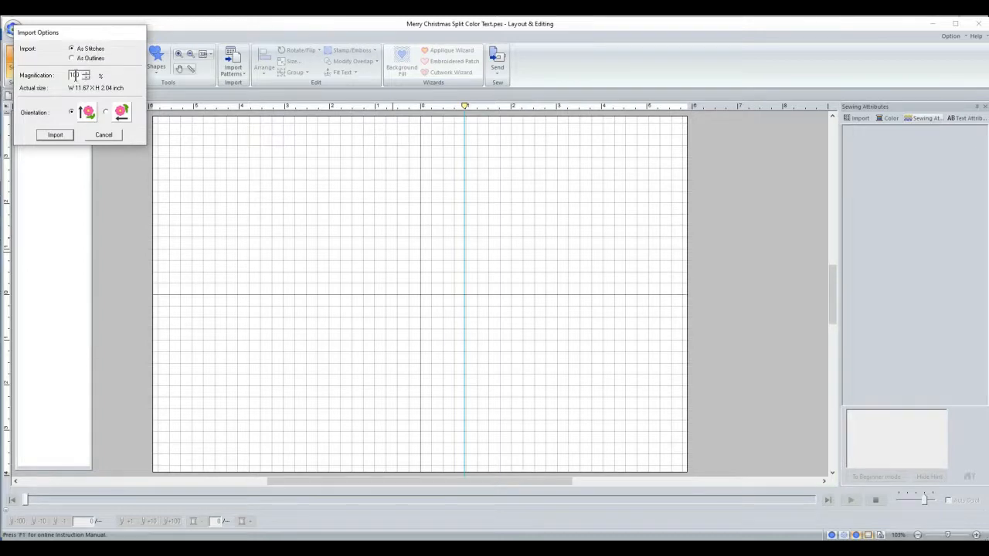
left_click(55, 135)
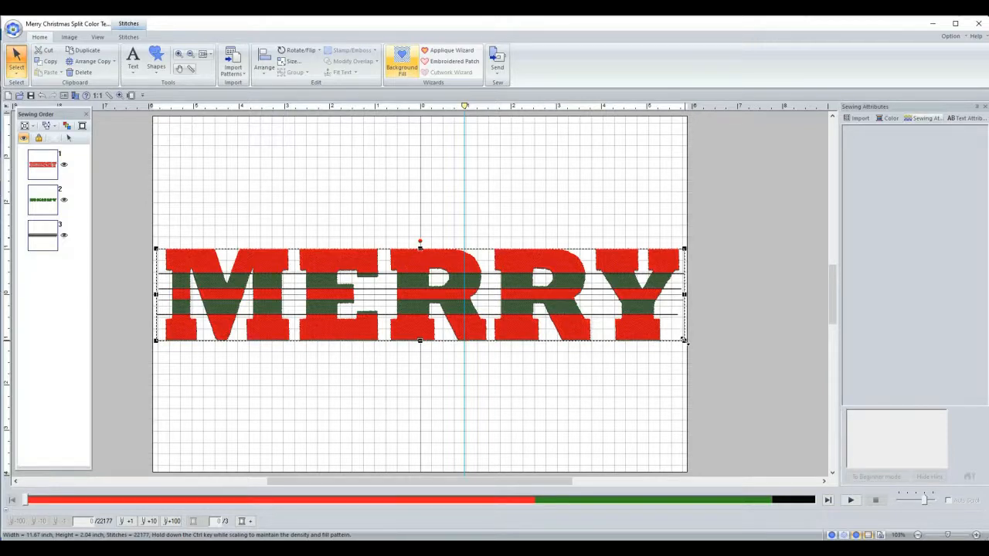
- Scale the imported MERRY pattern down to about 7.79 inches wide and stretch its height to about 1.54 inches
left_click_drag(674, 334, 657, 322)
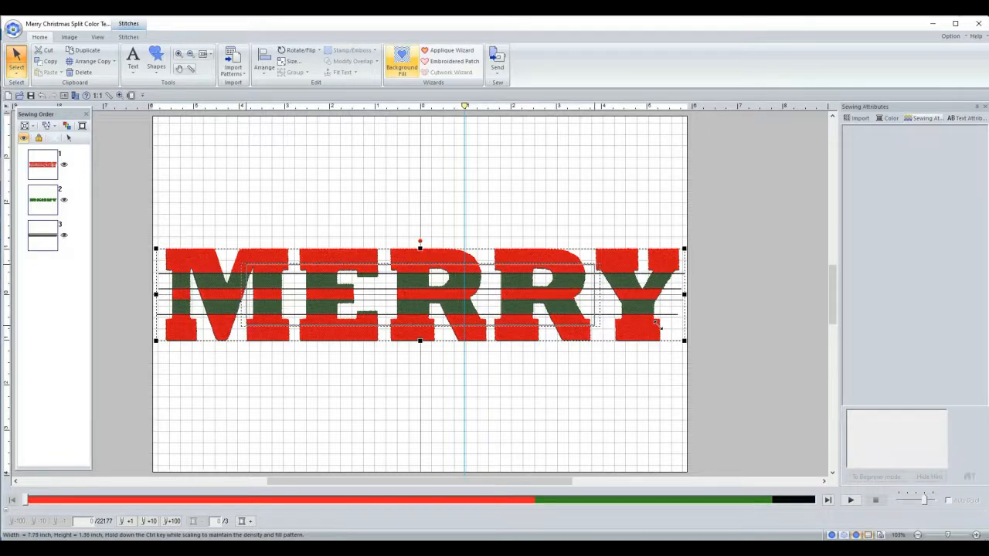
left_click_drag(658, 324, 656, 324)
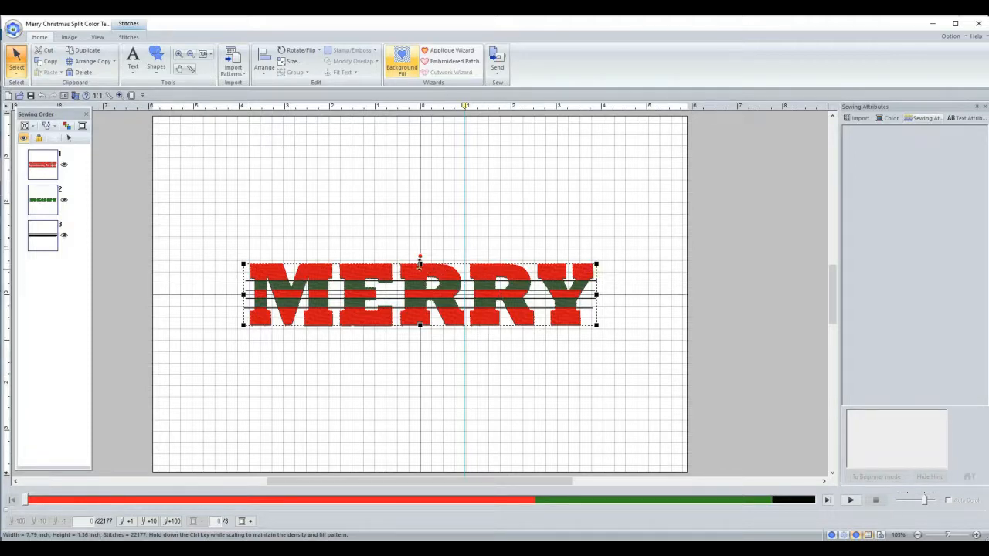
left_click_drag(419, 258, 421, 260)
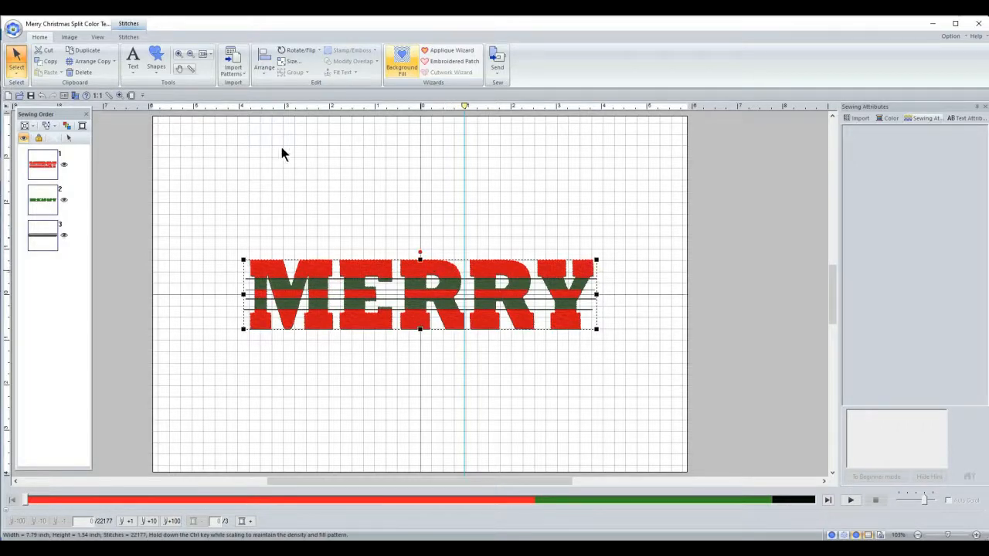
- Divide the whole MERRY stitch pattern into separate objects by color
left_click(178, 55)
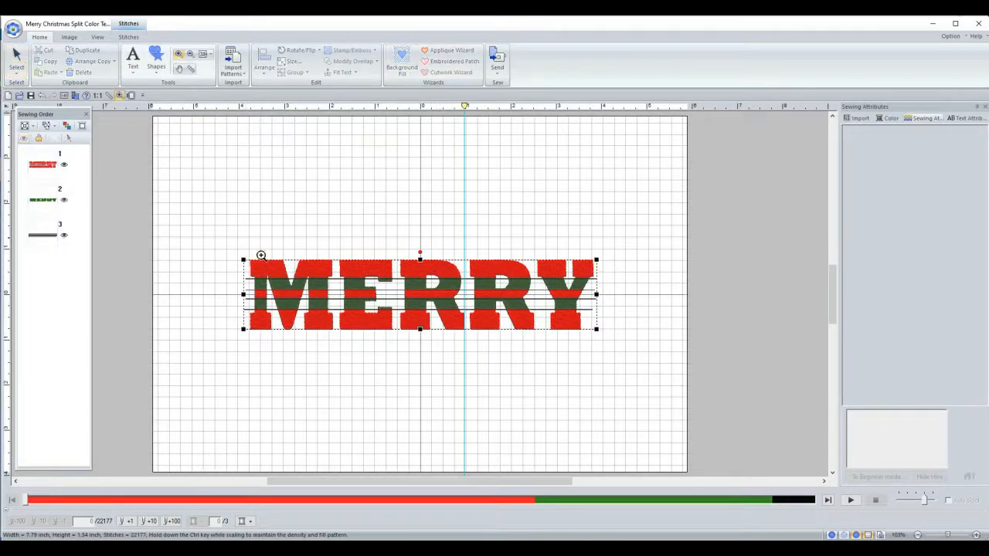
left_click_drag(242, 265, 620, 333)
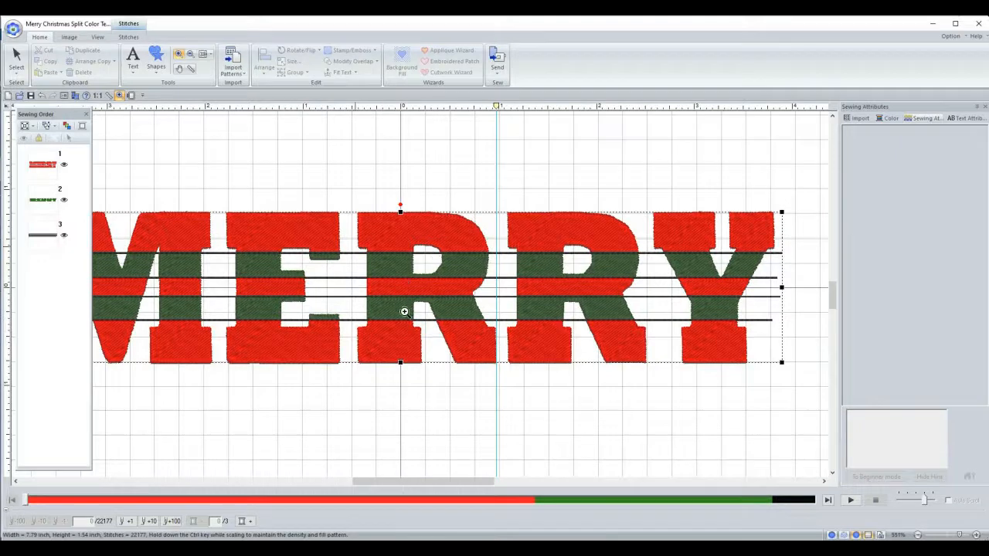
left_click(204, 55)
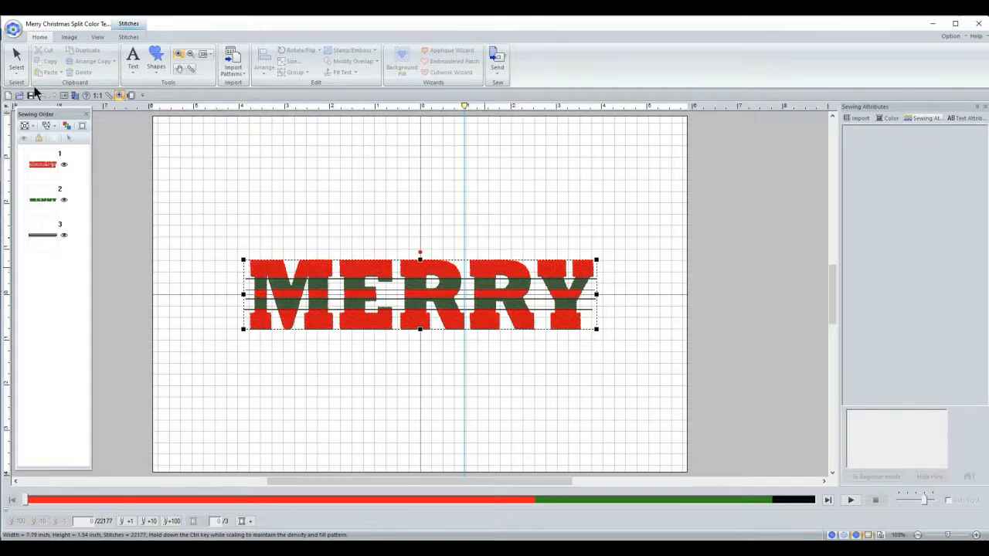
left_click(14, 58)
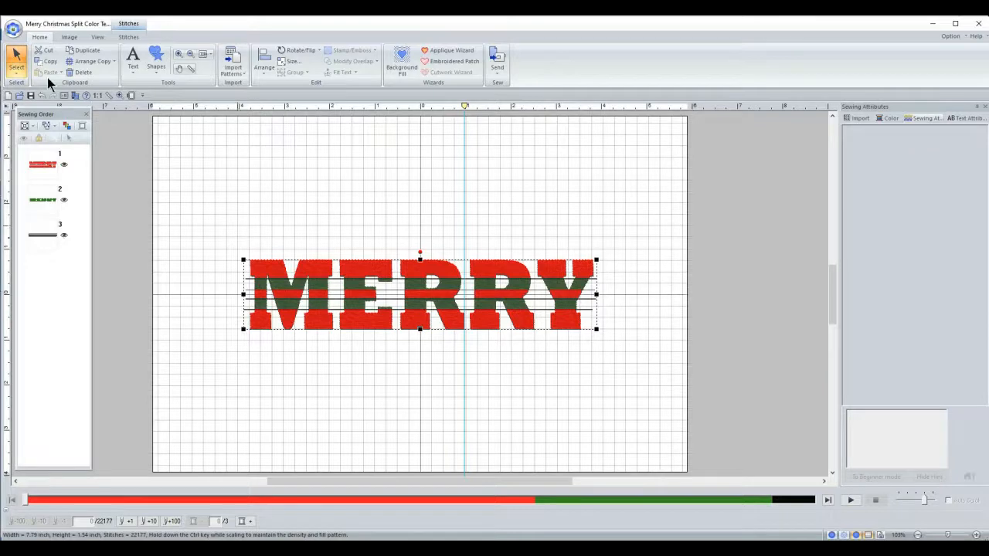
key("Escape")
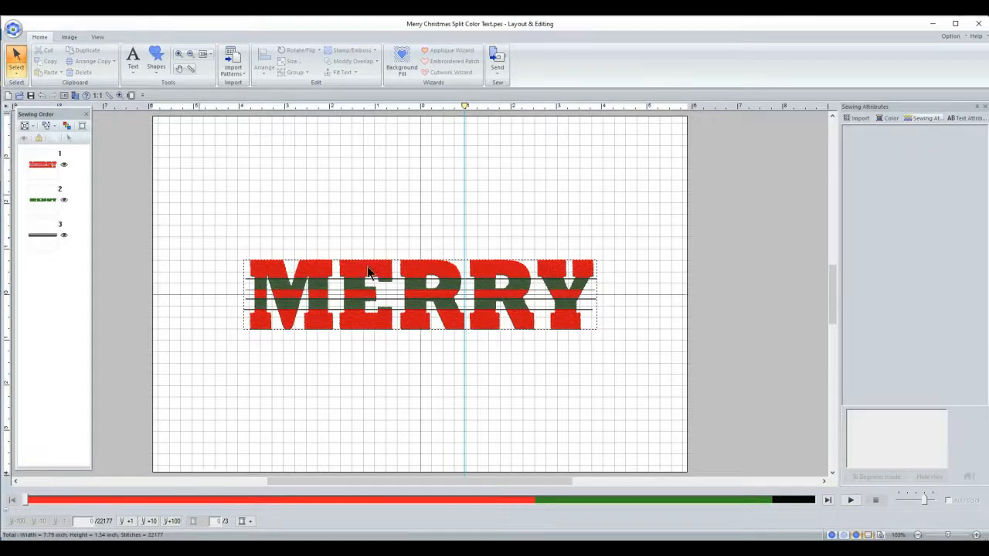
left_click_drag(232, 238, 605, 339)
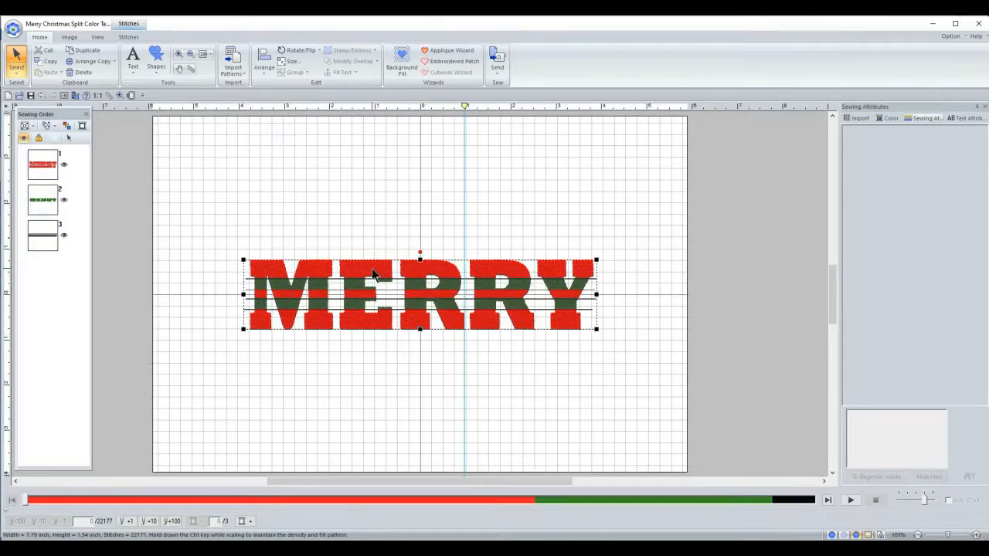
right_click(372, 274)
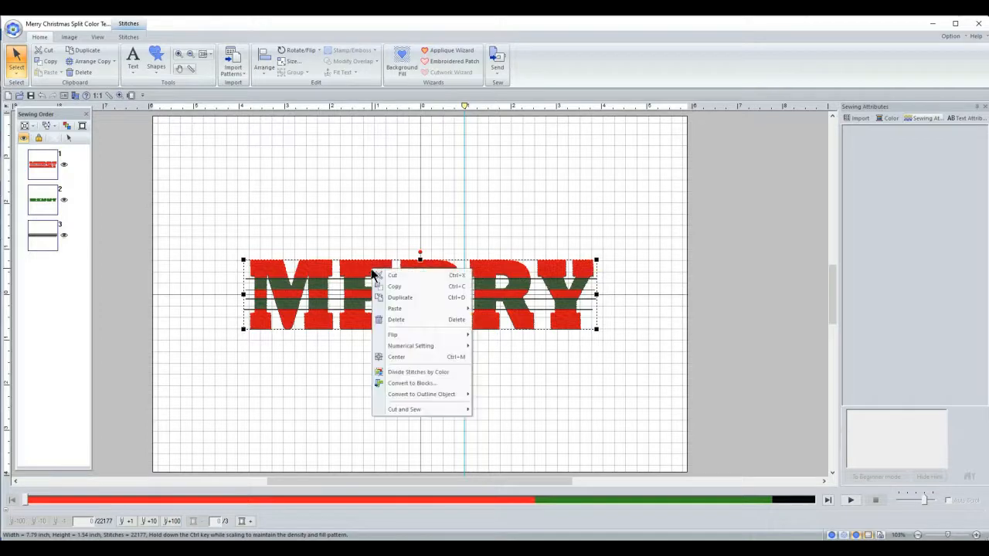
left_click(428, 373)
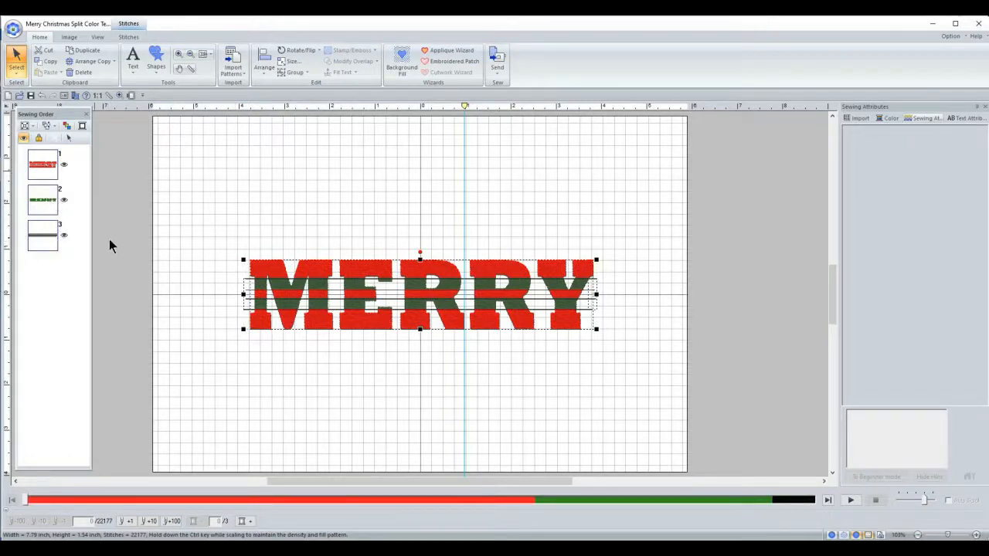
left_click(141, 245)
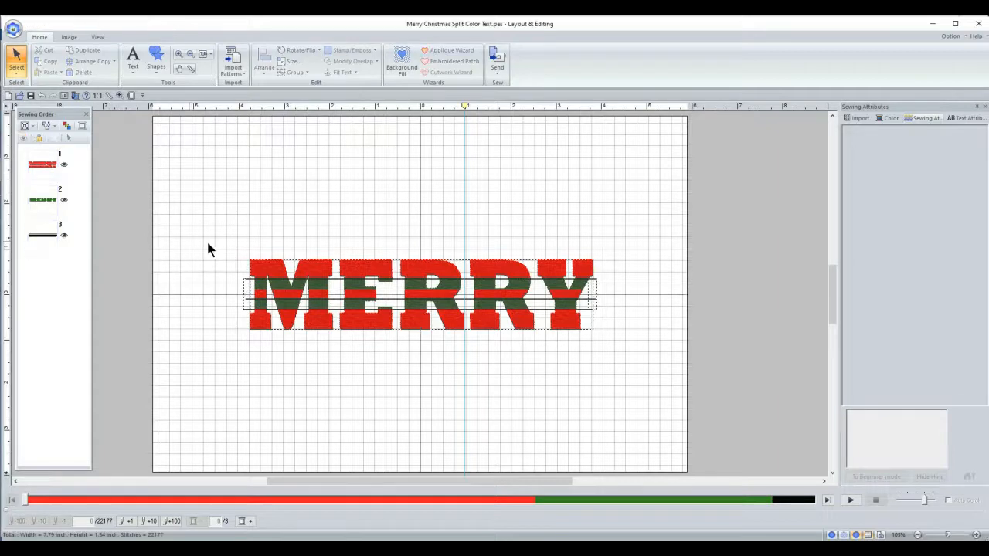
- Select the objects of the black horizontal lines in the sewing order and delete them from the design
left_click(41, 241)
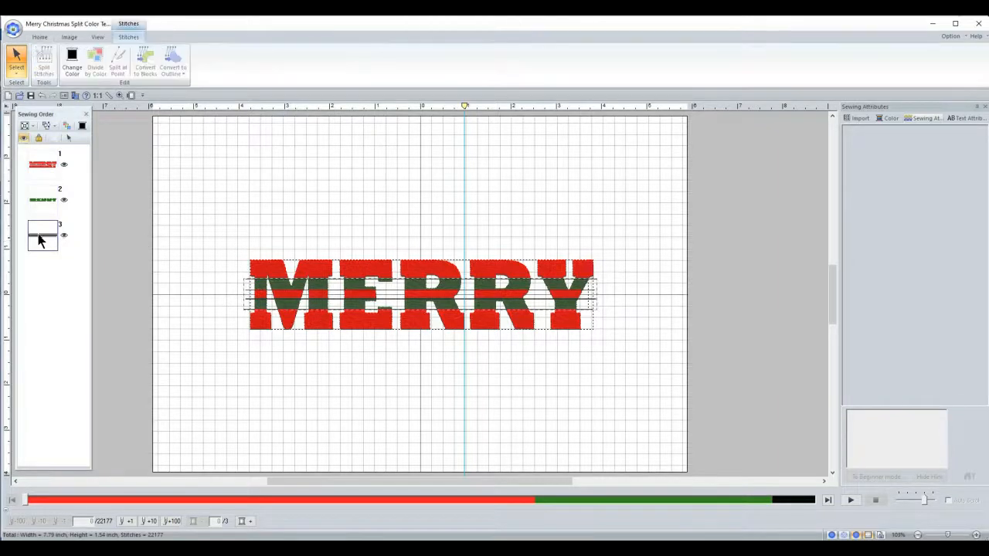
right_click(41, 232)
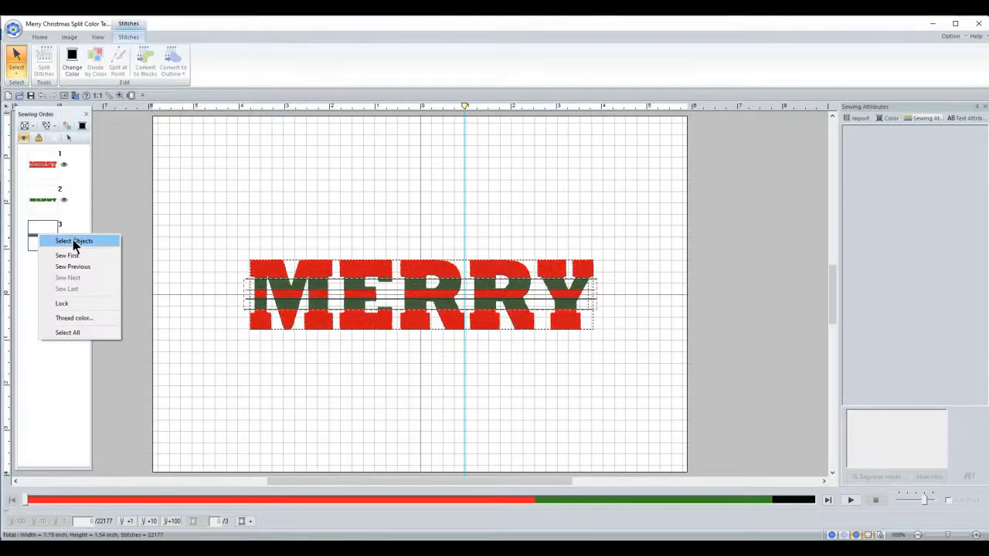
left_click(73, 241)
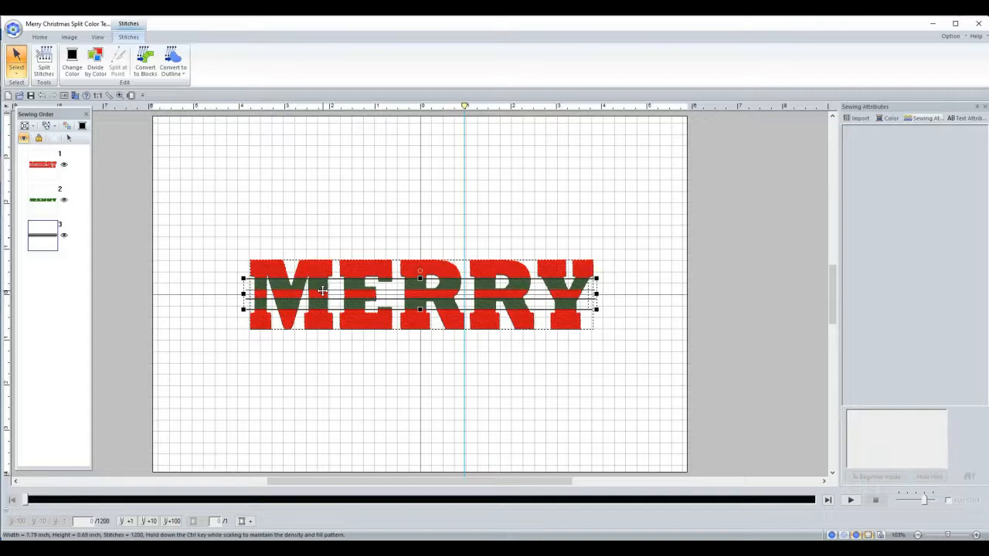
left_click(325, 297)
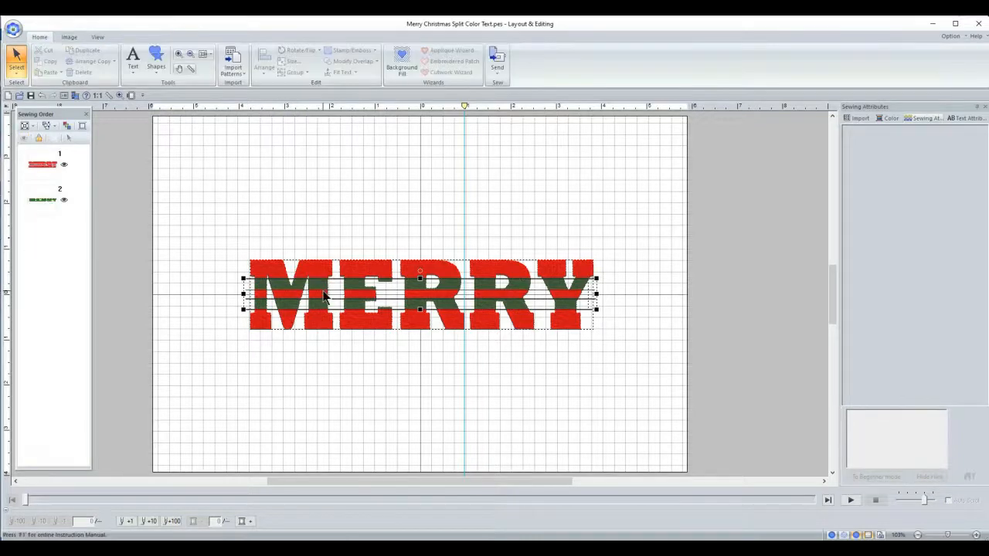
- Examine the MERRY letters close up for clean color bands and compare them with the Design Center original
left_click(180, 55)
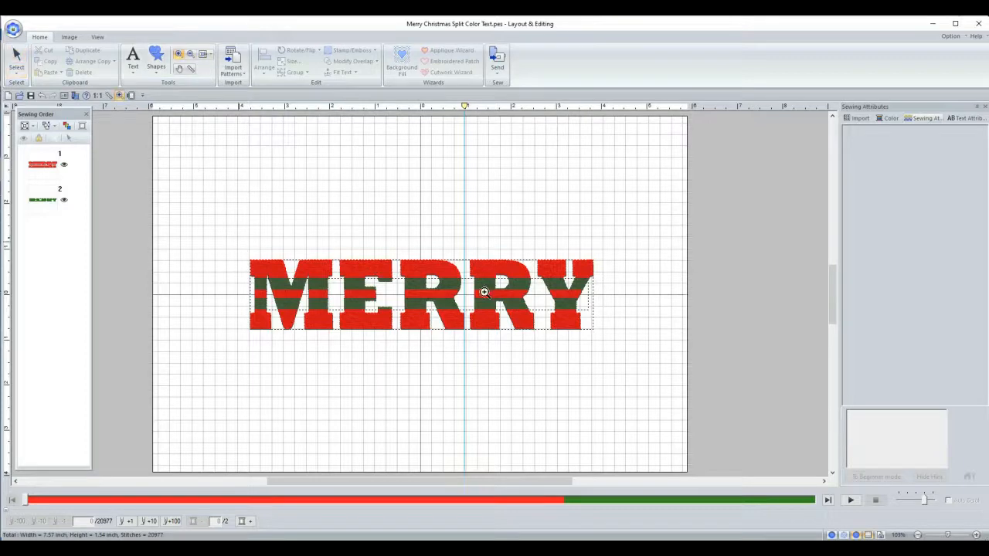
left_click_drag(229, 241, 618, 351)
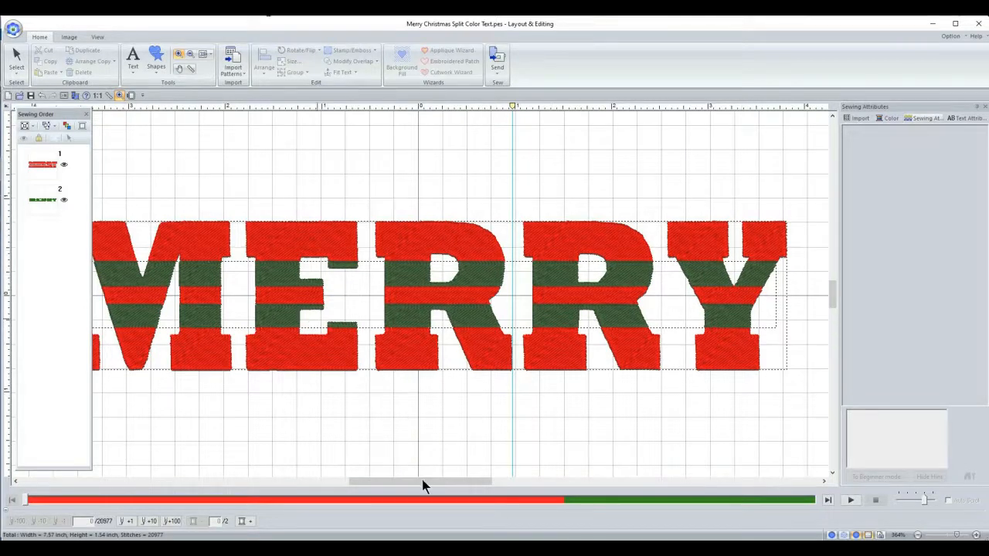
left_click_drag(425, 481, 411, 480)
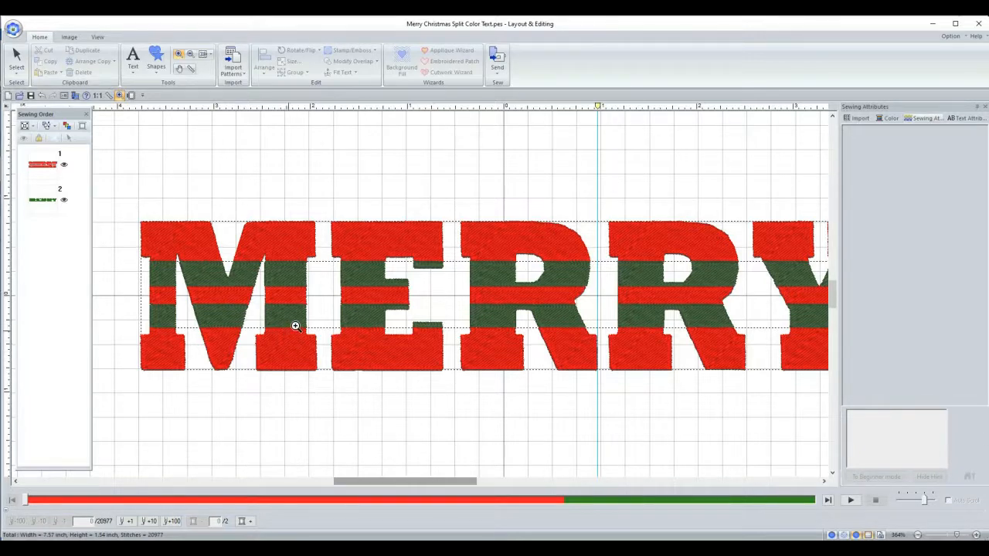
key("alt+Tab")
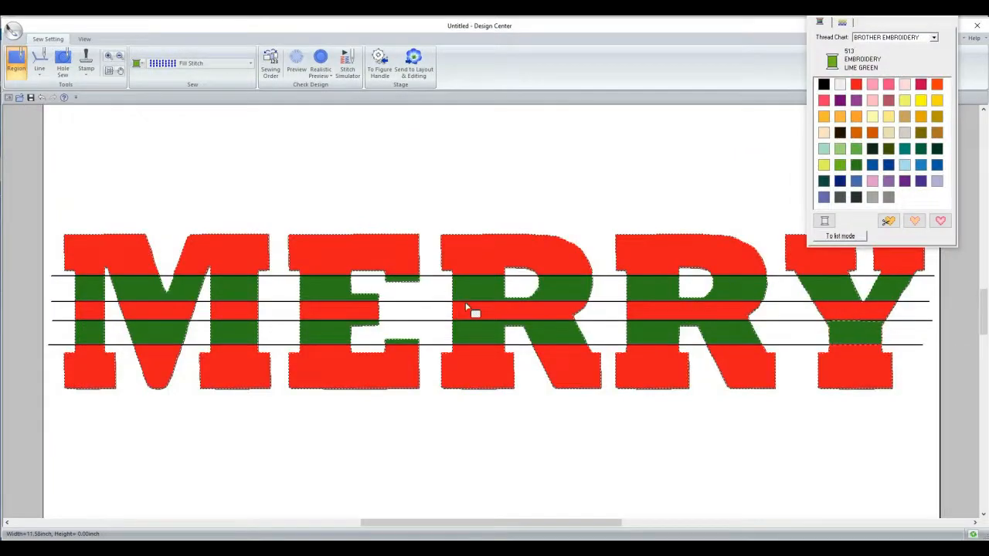
key("alt+Tab")
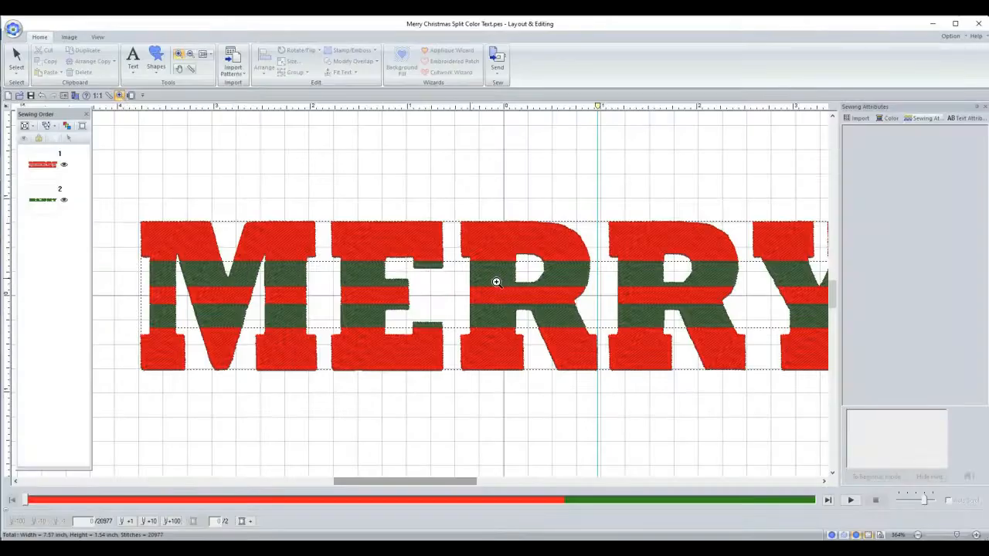
key("alt+Tab")
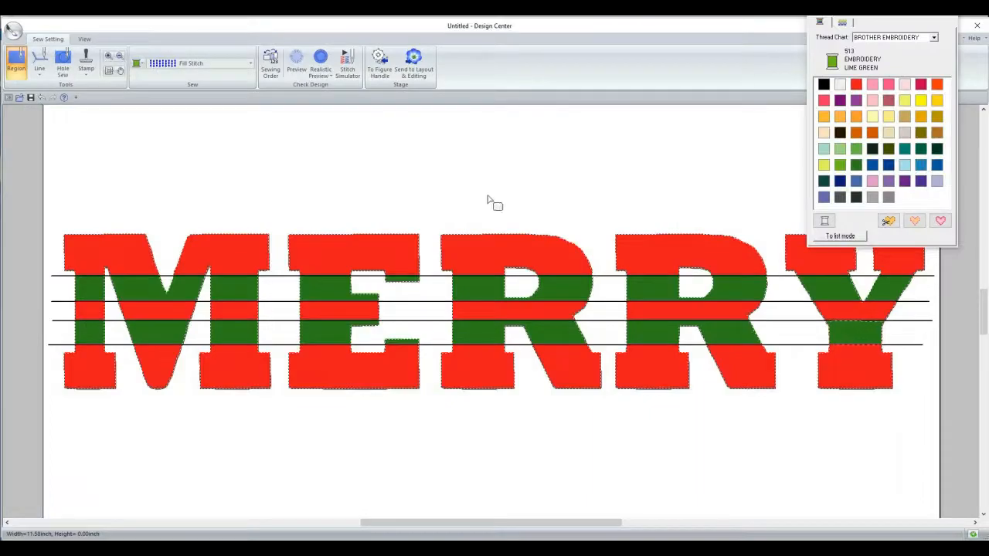
key("alt+Tab")
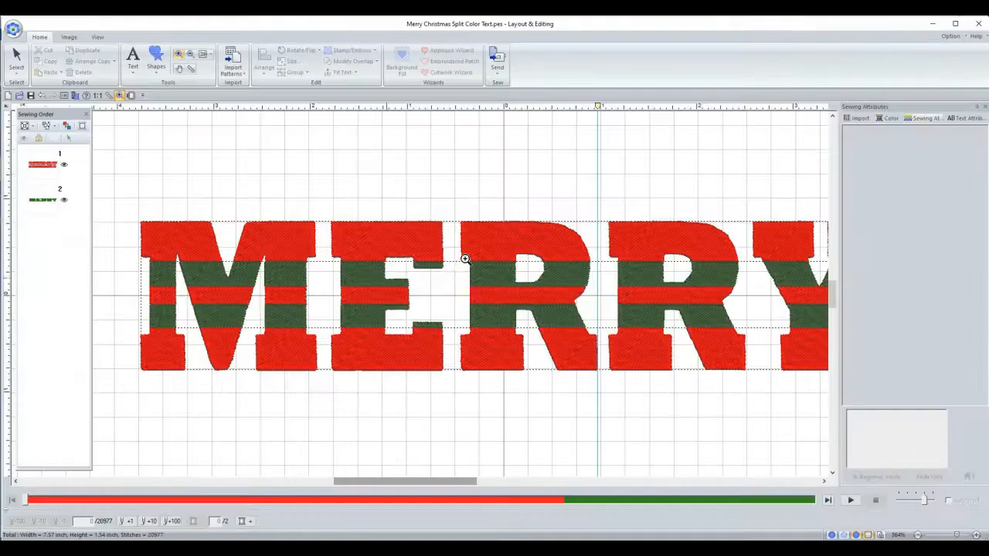
left_click(200, 54)
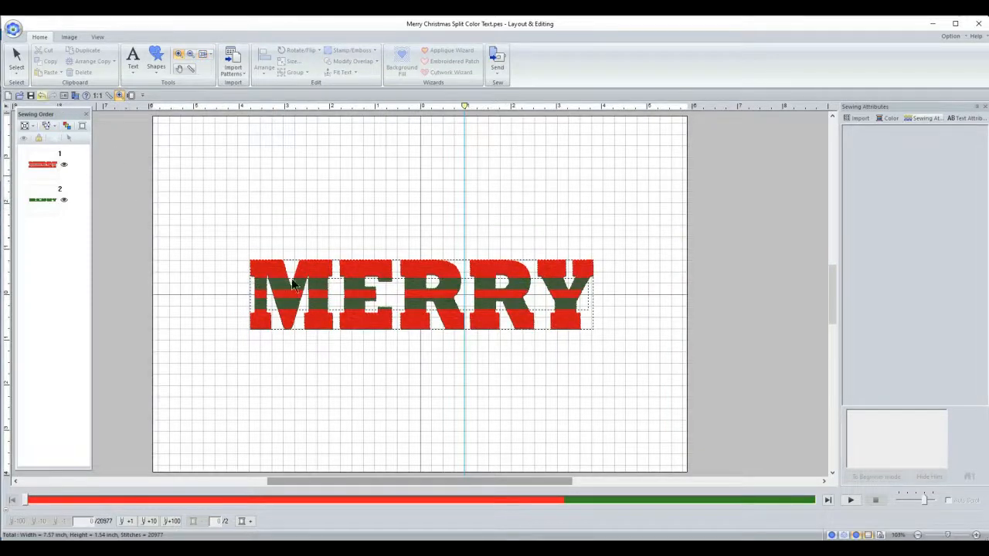
- Select both the red and green stitch objects of MERRY and move them together to the upper edge of the design page
left_click(17, 67)
left_click(269, 267)
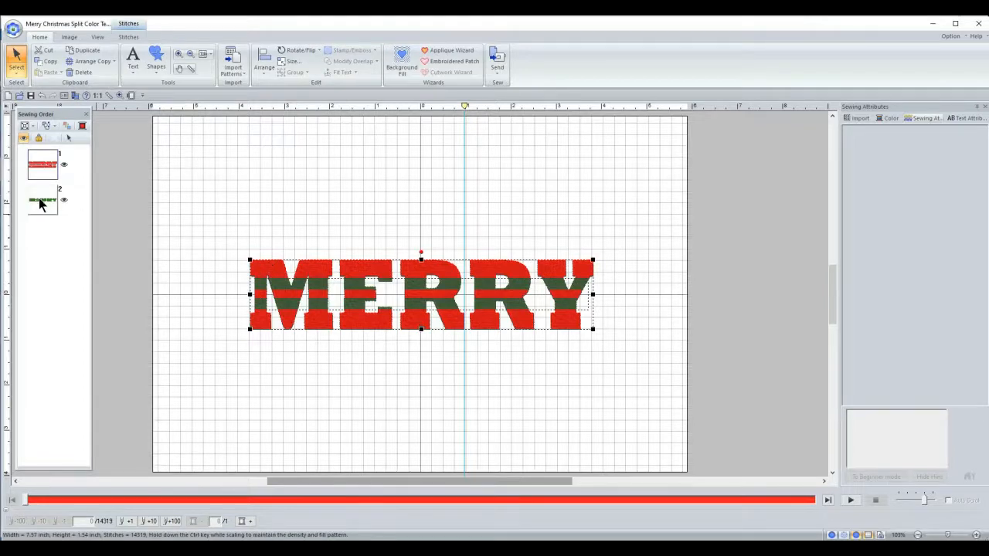
left_click(231, 239)
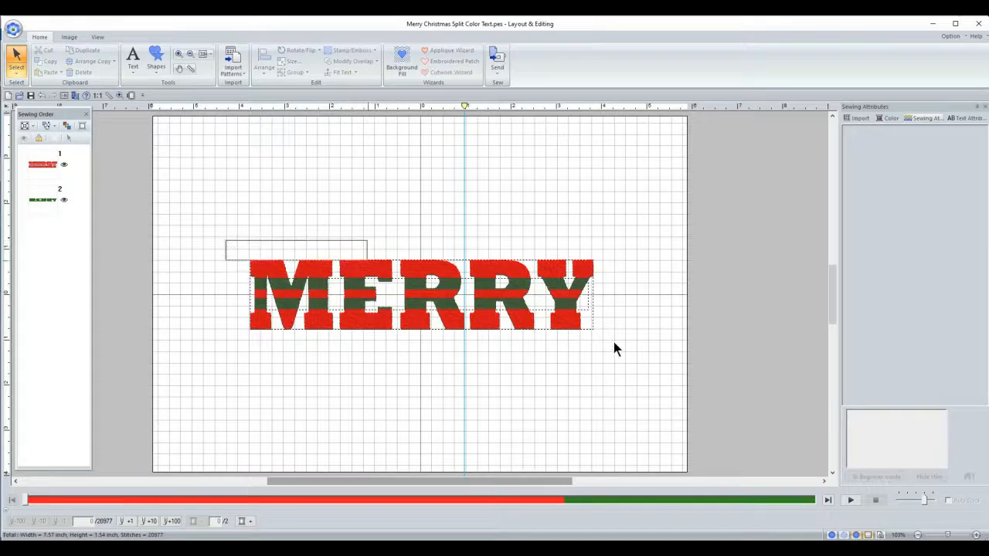
left_click_drag(613, 350, 611, 347)
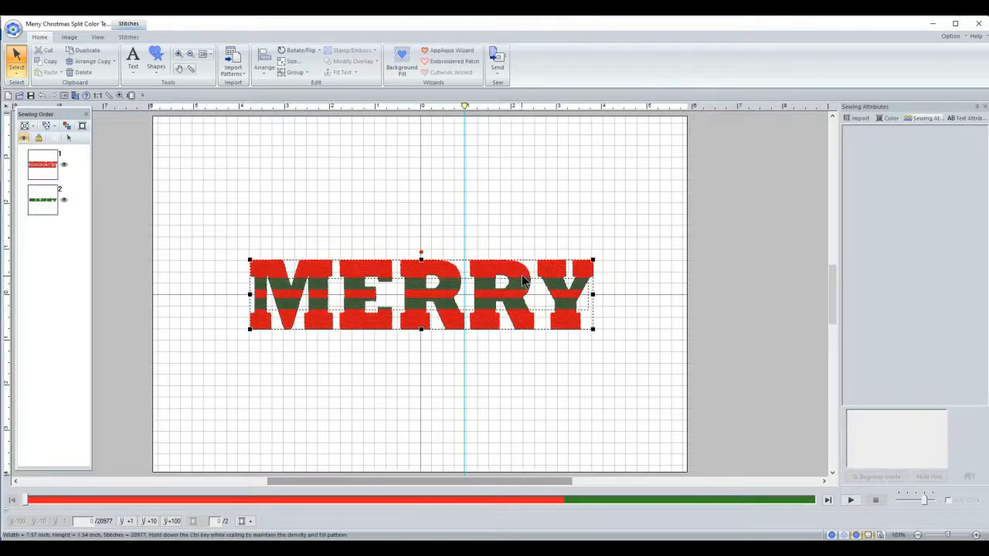
right_click(523, 276)
left_click(546, 279)
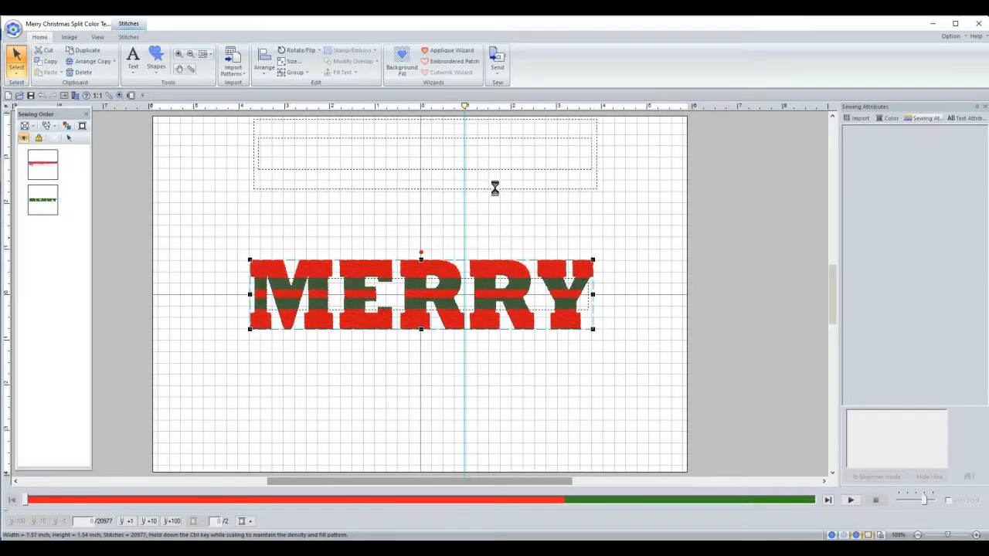
- Switch to Paint and exit the MERRY drawing without saving it
key("alt+Tab")
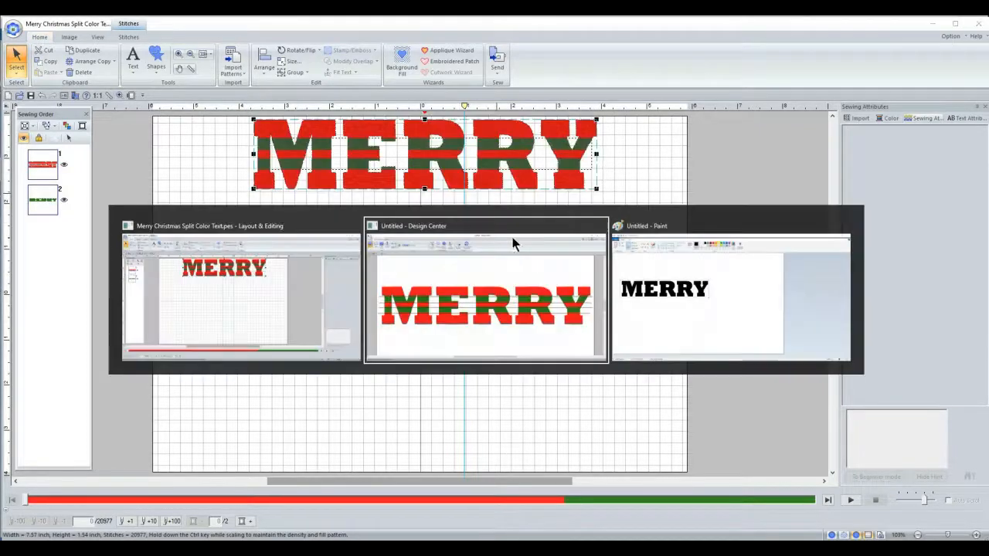
left_click(501, 246)
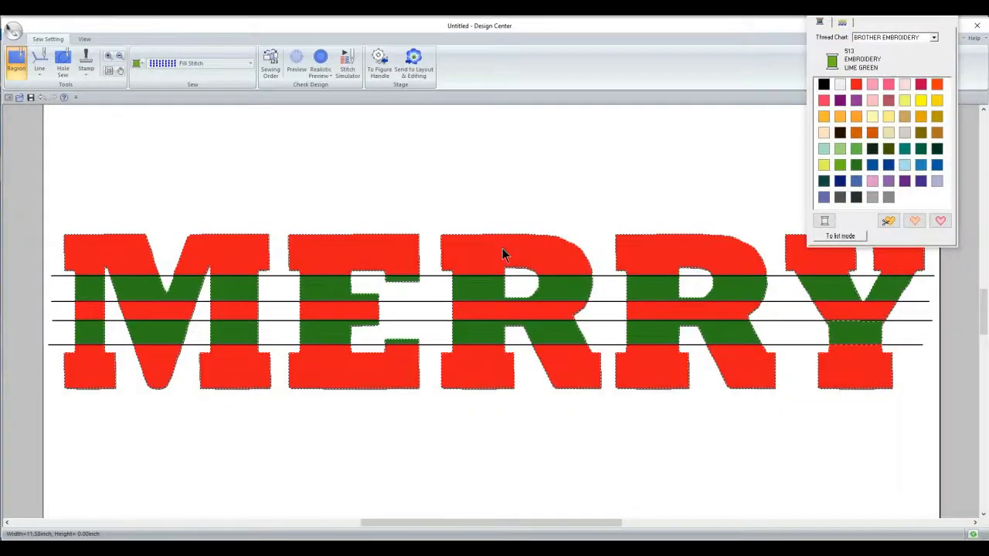
key("alt+Tab")
key("alt+Tab")
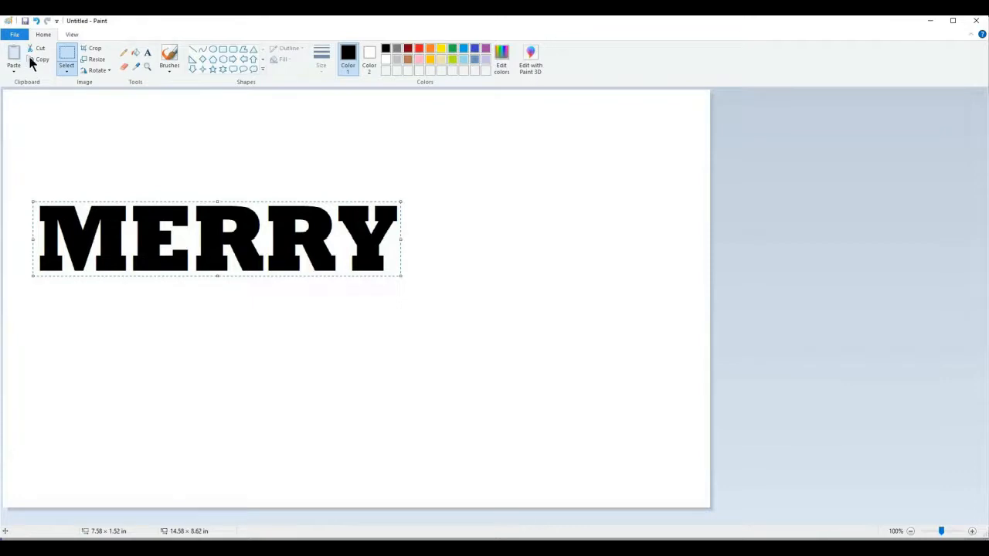
key("alt+f")
key("x")
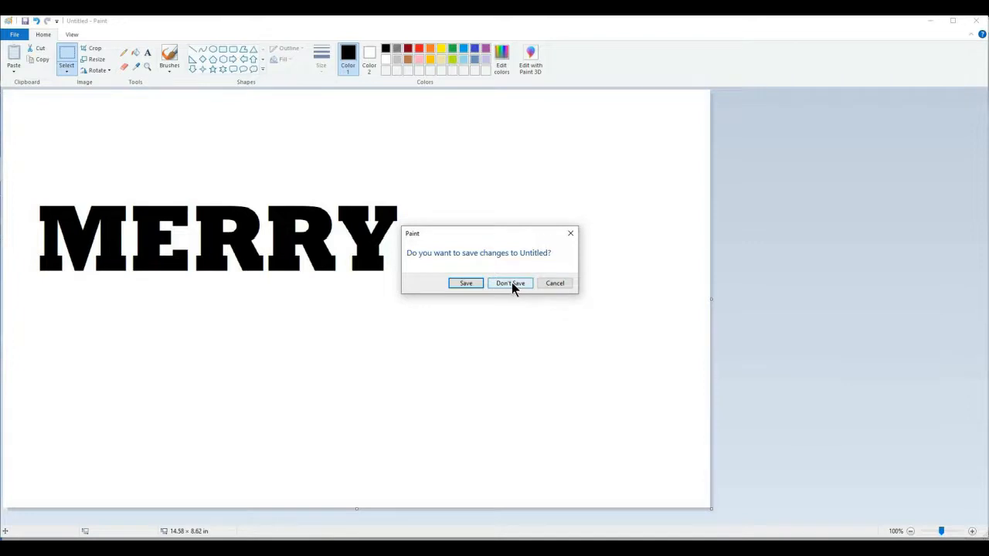
left_click(511, 282)
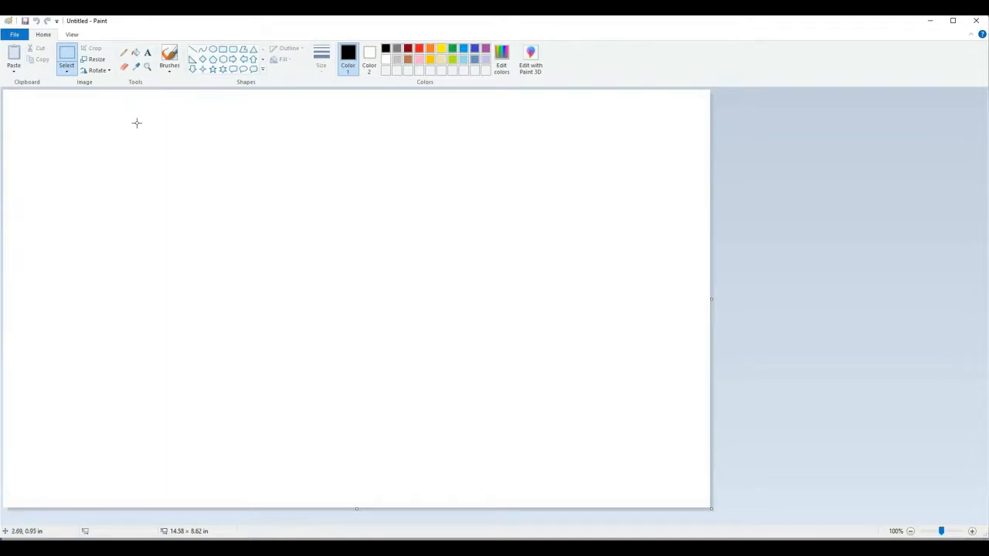
- Add the text CHRISTMAS in bold Rockwell Extra Bold, size 125, to the blank Paint canvas in a frame fitted to the word
left_click(147, 59)
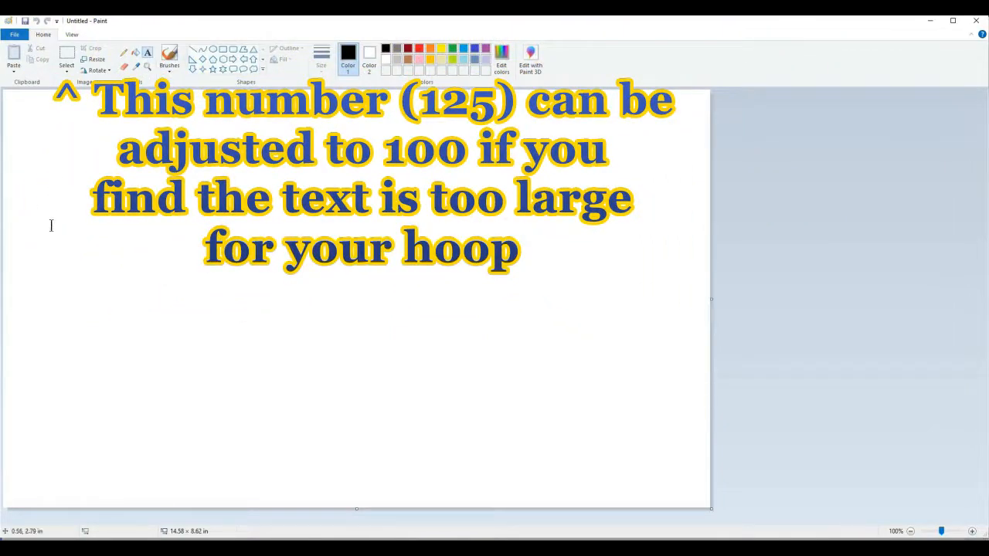
left_click_drag(29, 174, 711, 274)
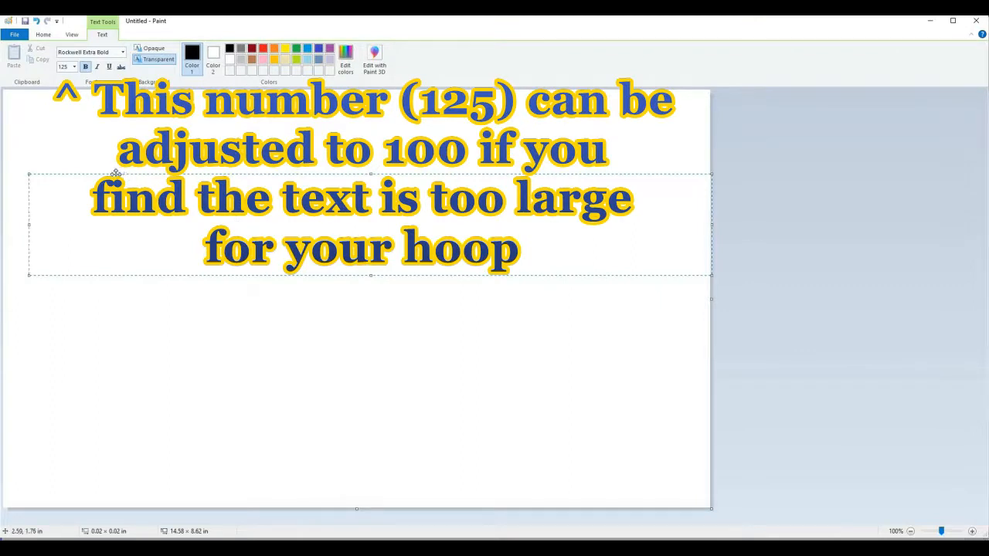
left_click_drag(116, 173, 102, 173)
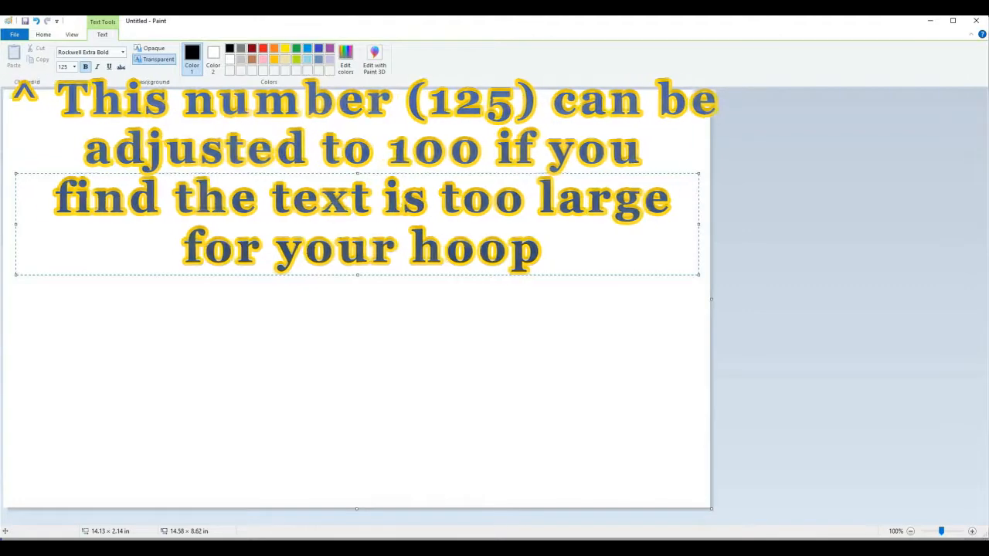
type("CHR")
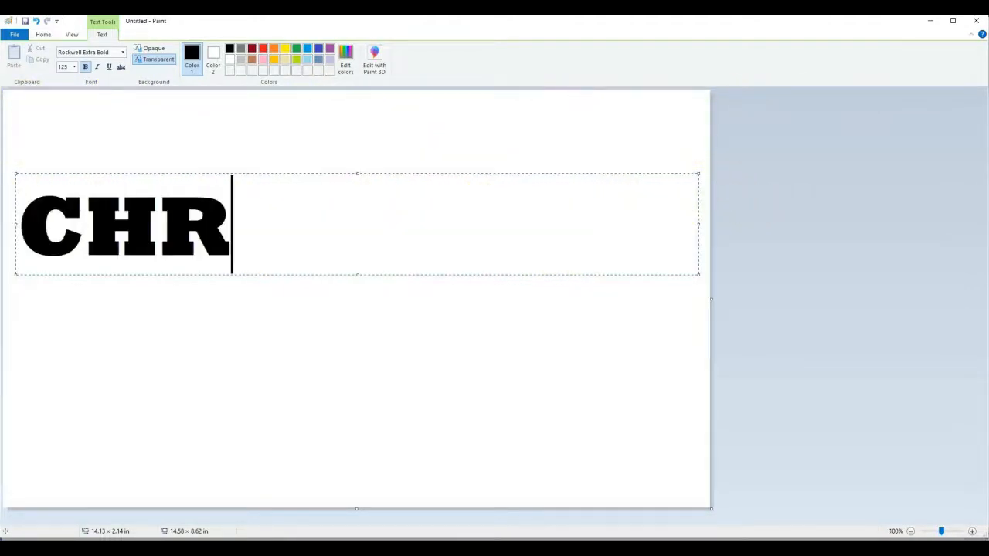
type("ISTMAS")
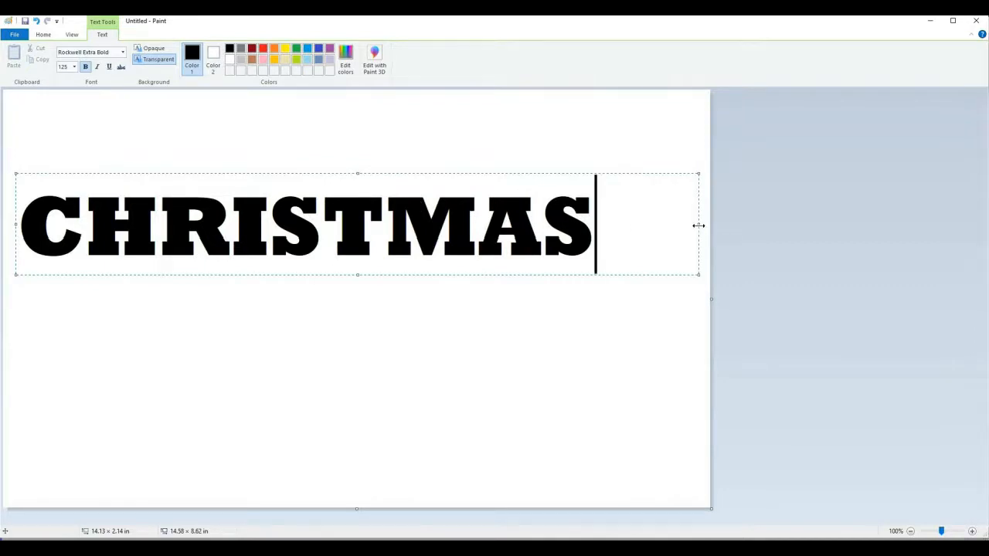
left_click_drag(698, 225, 606, 229)
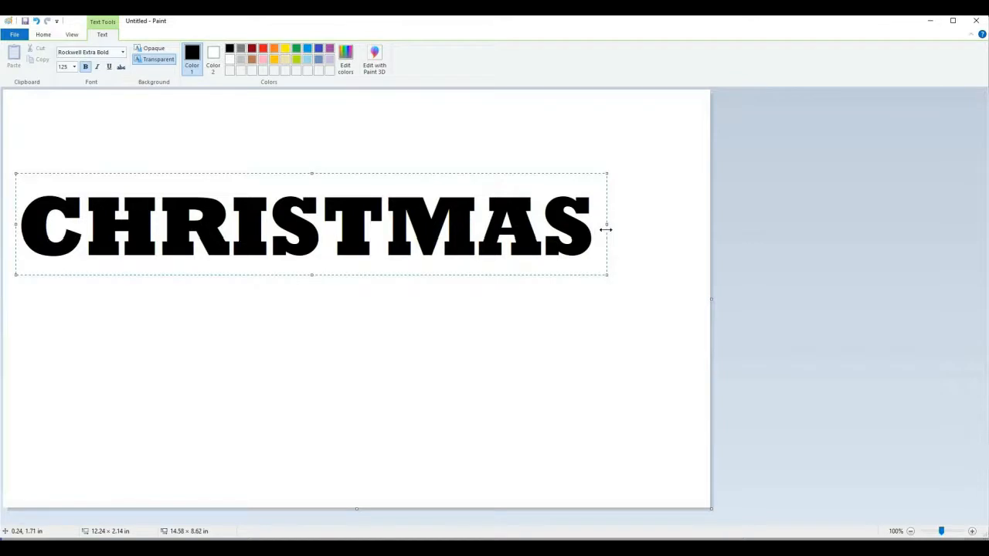
left_click(649, 229)
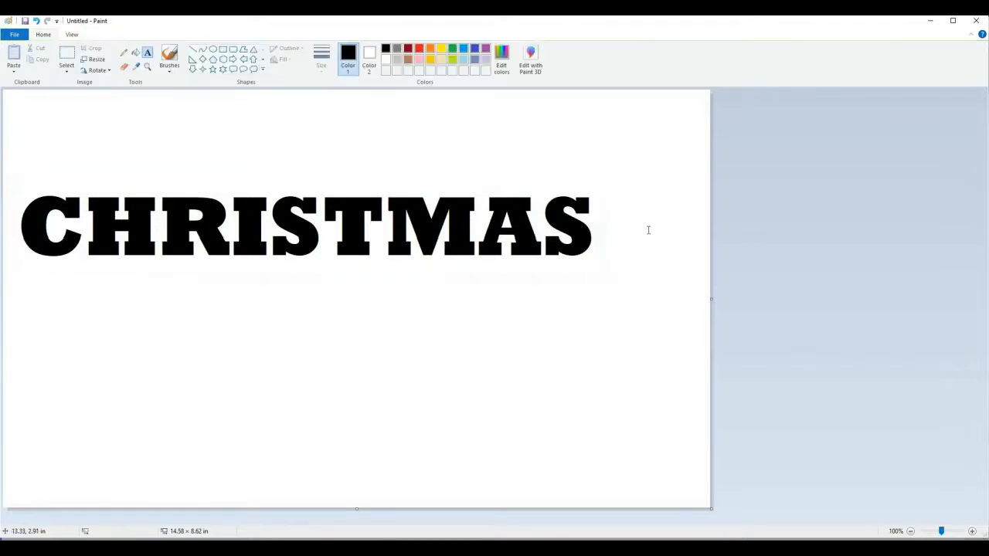
- Select the word CHRISTMAS tightly and stretch the selection's height to about 1.53 inches
left_click(70, 54)
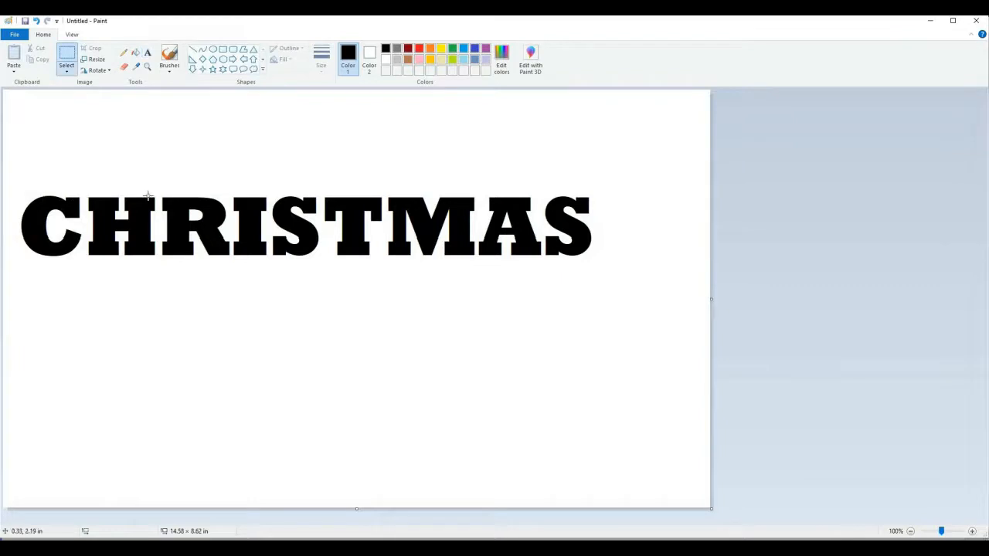
left_click_drag(148, 196, 250, 195)
left_click_drag(472, 189, 600, 261)
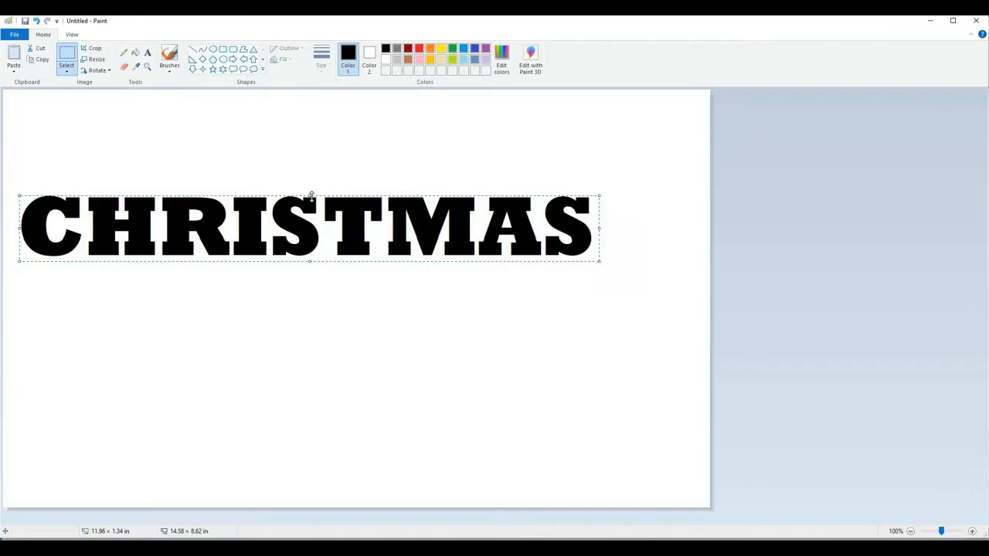
left_click_drag(310, 195, 310, 186)
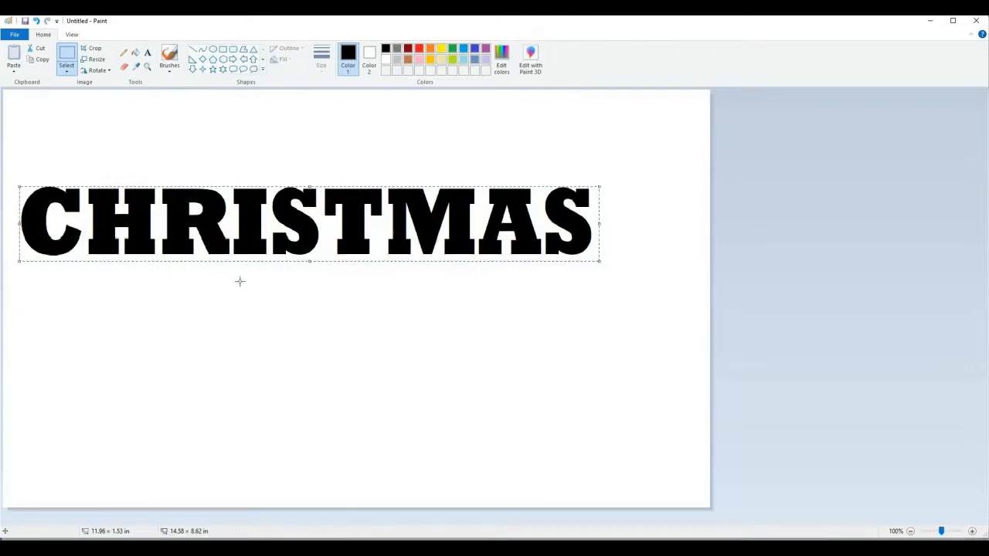
- Reselect CHRISTMAS, narrow it to about 7.86 inches wide and move it toward the middle of the canvas
left_click(171, 293)
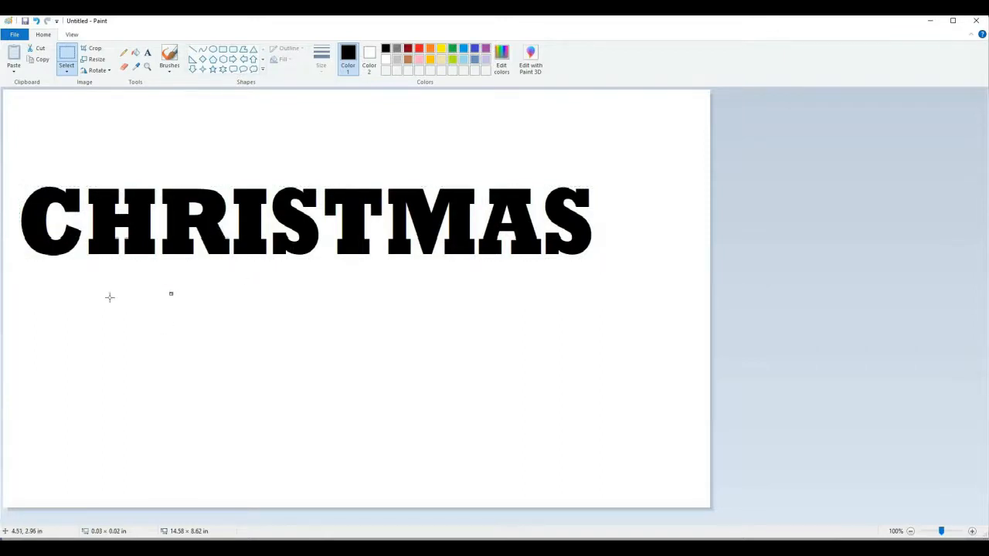
left_click_drag(17, 186, 596, 263)
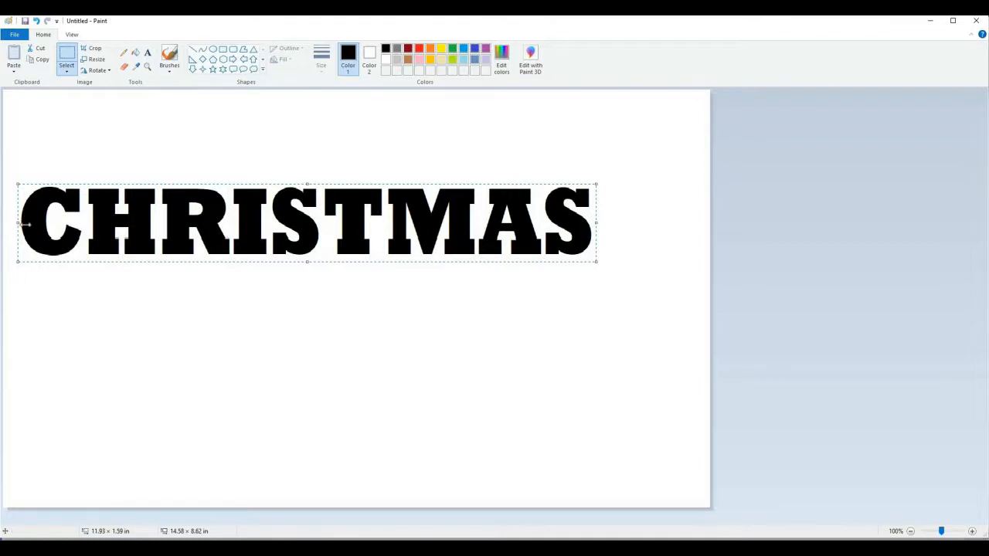
left_click_drag(19, 223, 45, 230)
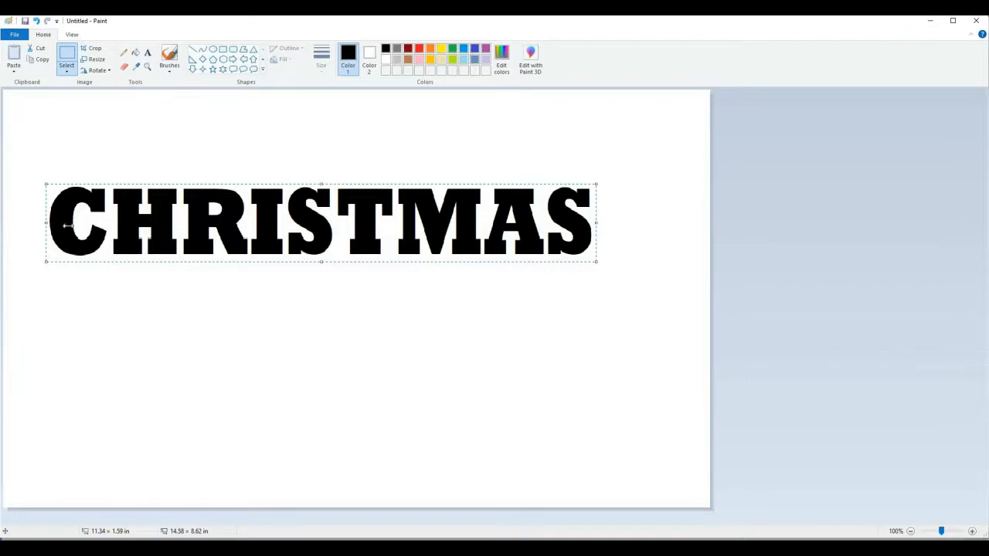
left_click_drag(67, 225, 215, 261)
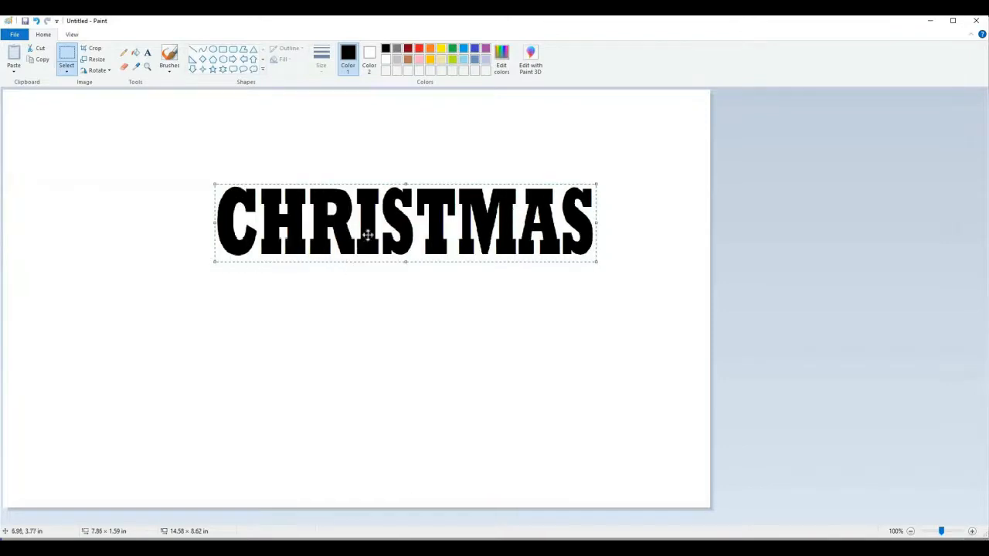
left_click_drag(319, 231, 210, 227)
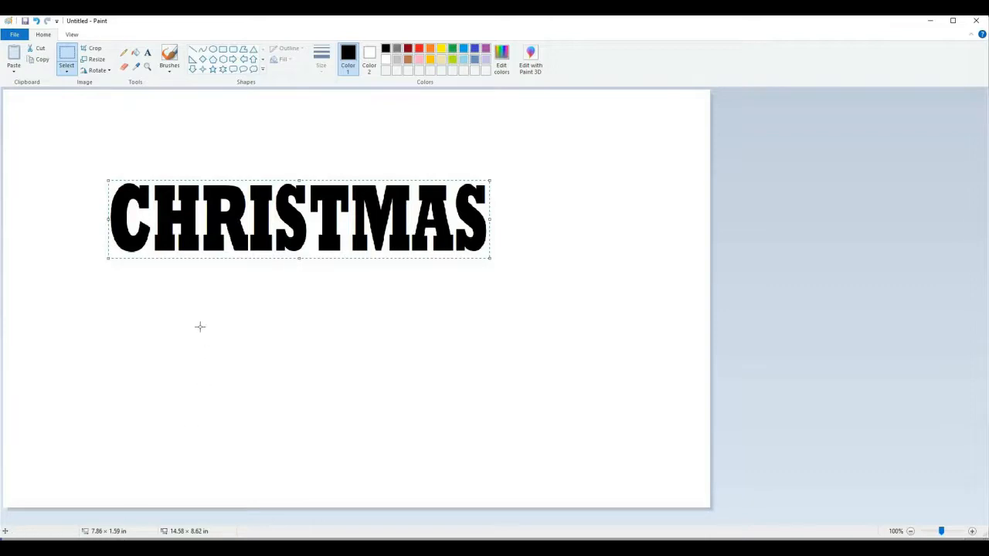
- Copy the CHRISTMAS lettering with a selection of about 8.76 by 2.43 inches around it
left_click(54, 124)
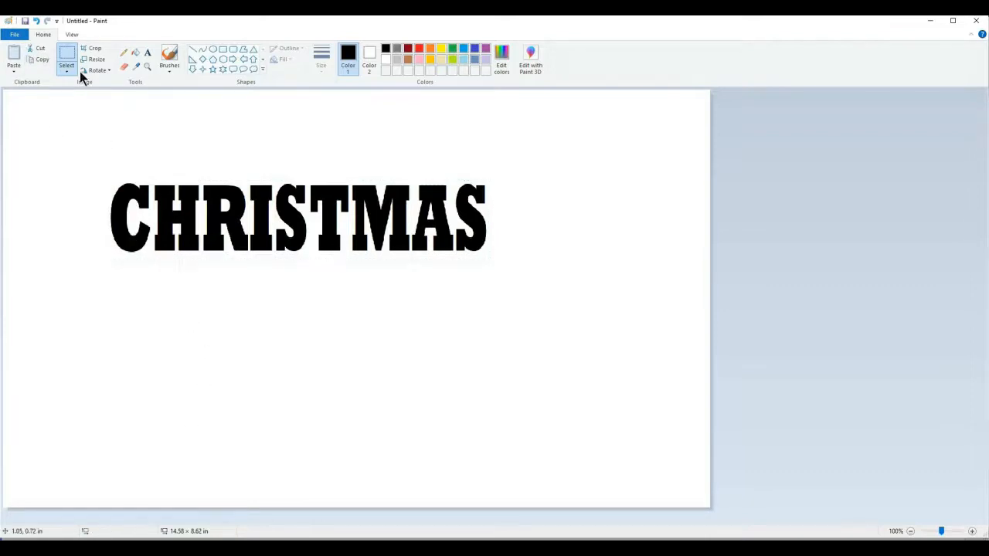
left_click_drag(91, 167, 533, 253)
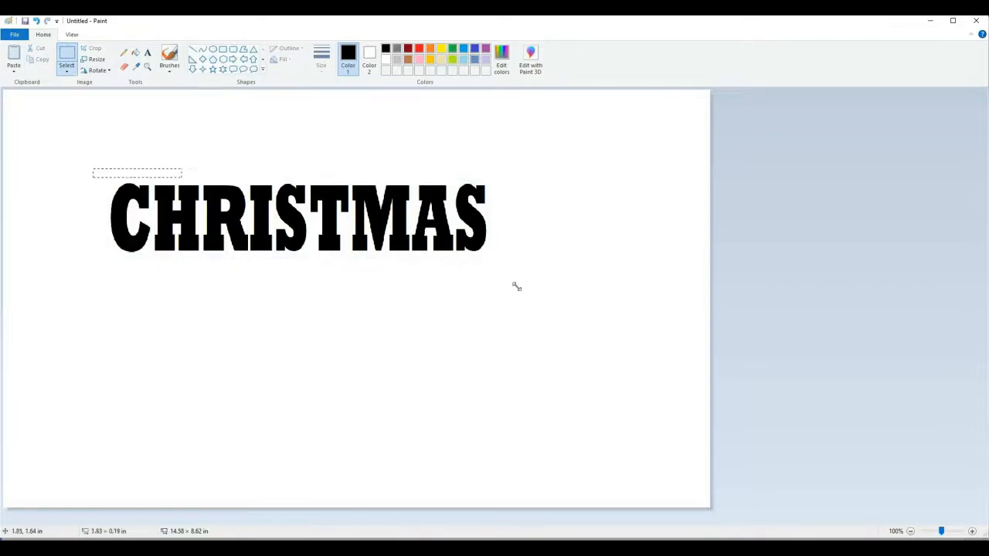
left_click(44, 60)
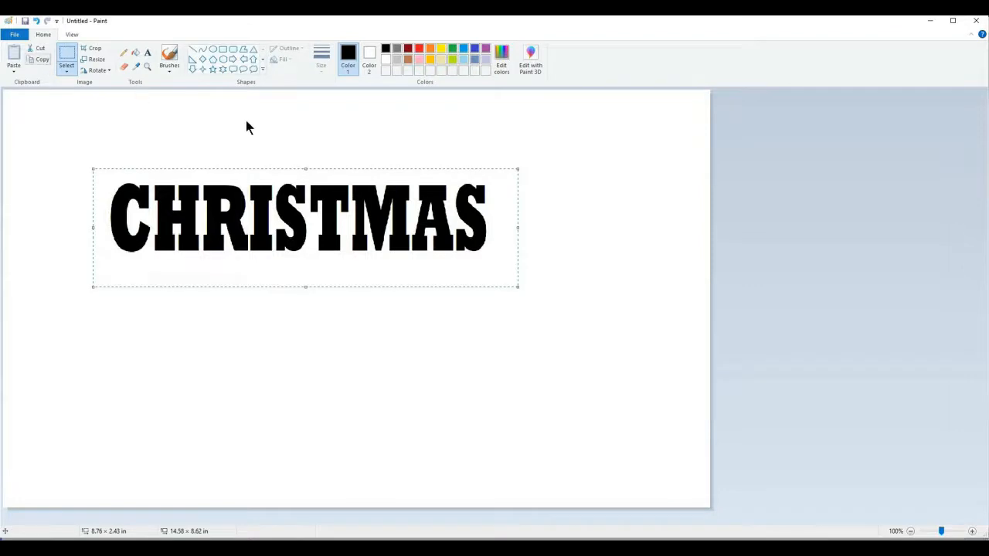
- Switch to Design Center and close the MERRY design without saving changes
key("alt+Tab")
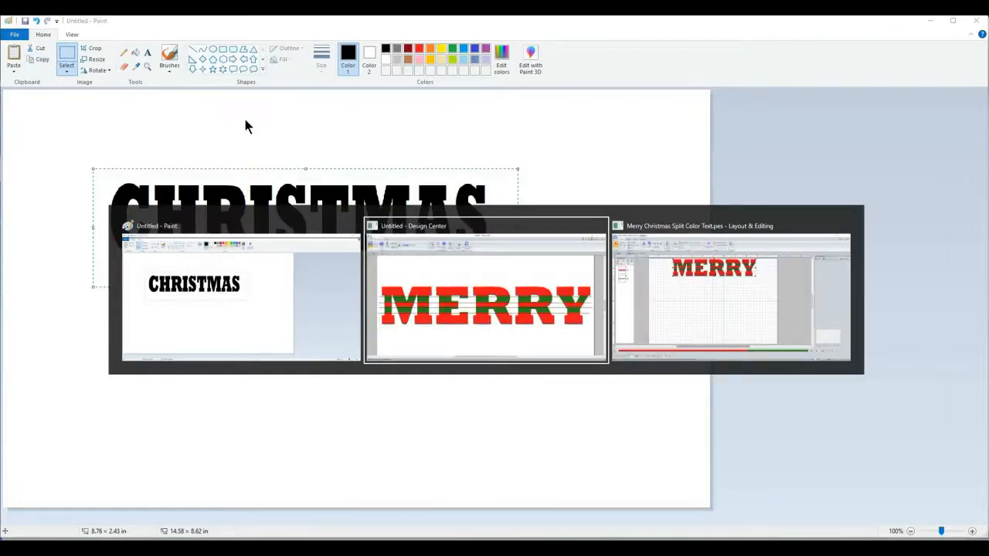
key("Tab")
key("Tab")
key("Tab")
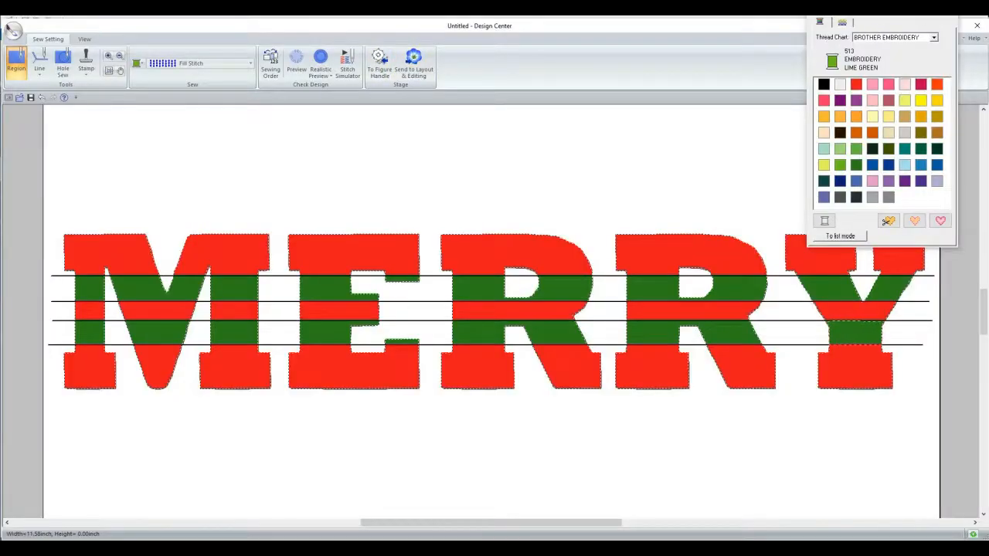
left_click_drag(871, 6, 791, 50)
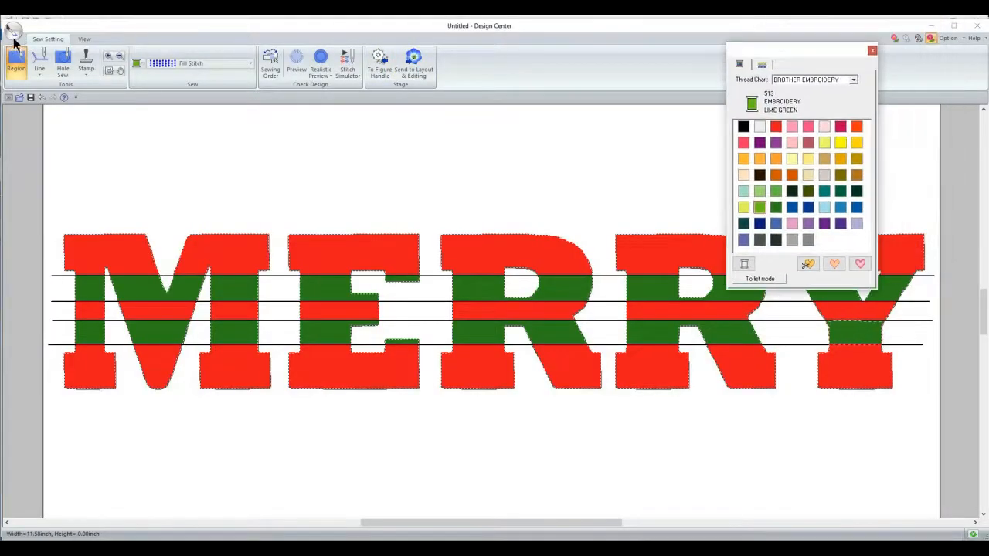
left_click(976, 29)
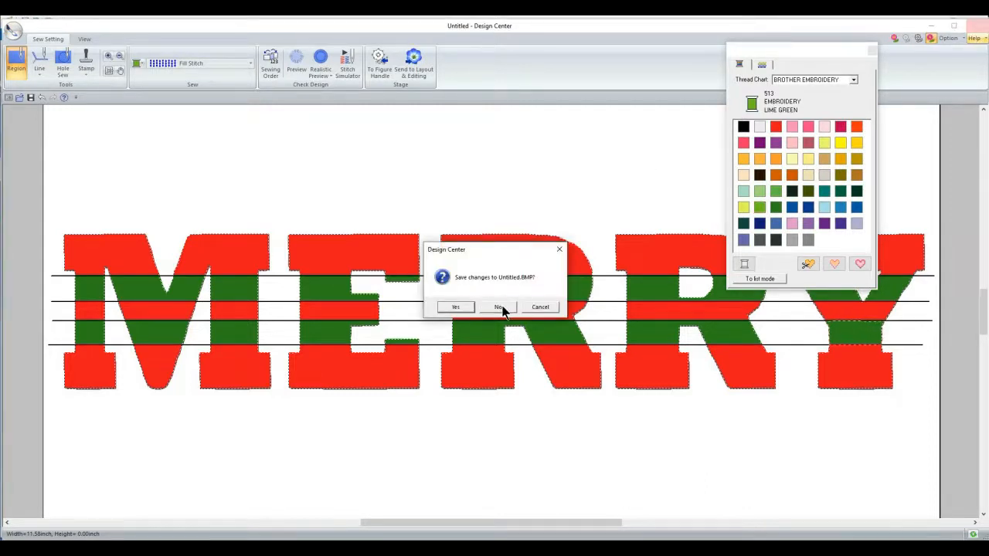
left_click(500, 307)
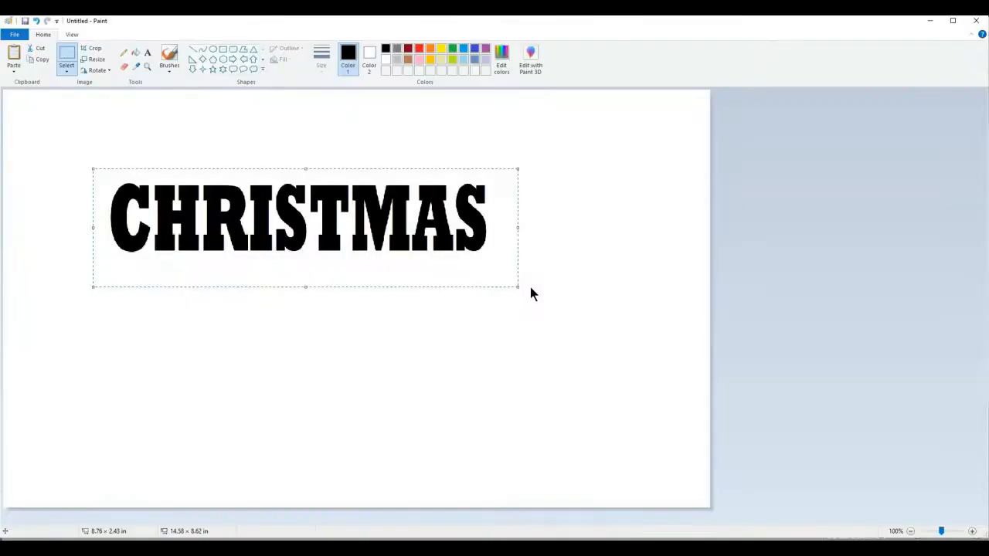
- Switch to the Merry Christmas Split Color Text design in Layout & Editing
key("alt+Tab")
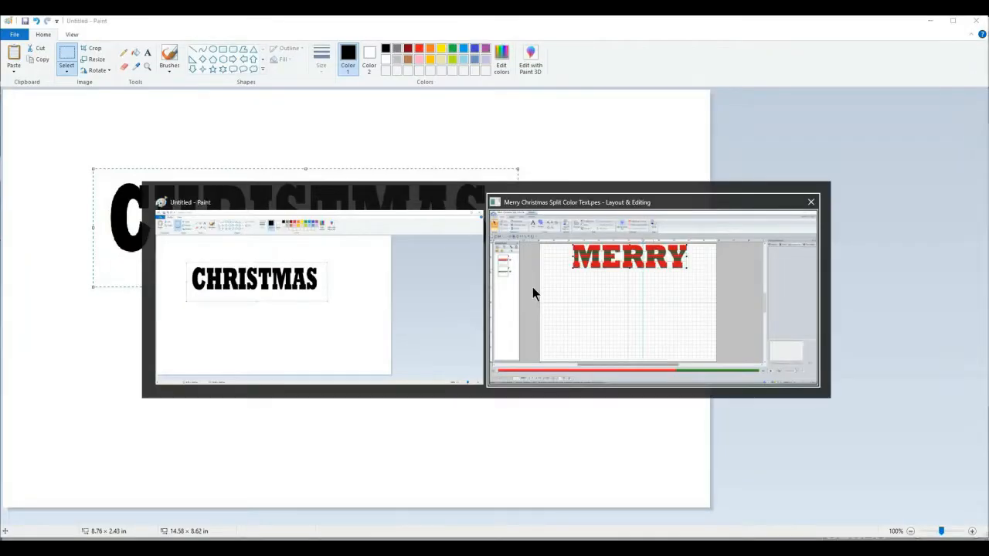
key("alt+Tab")
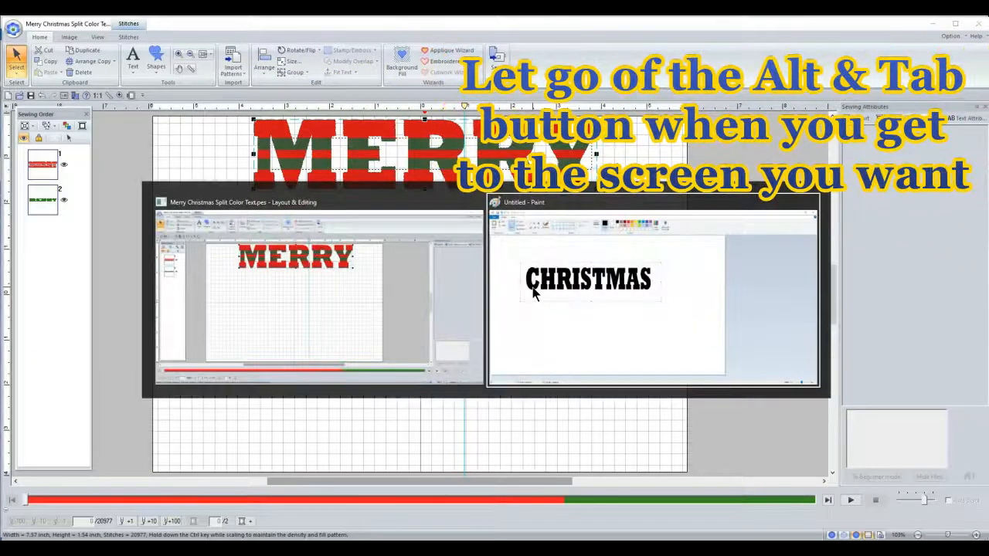
key("alt+Tab")
key("alt+Tab")
key("alt+Tab")
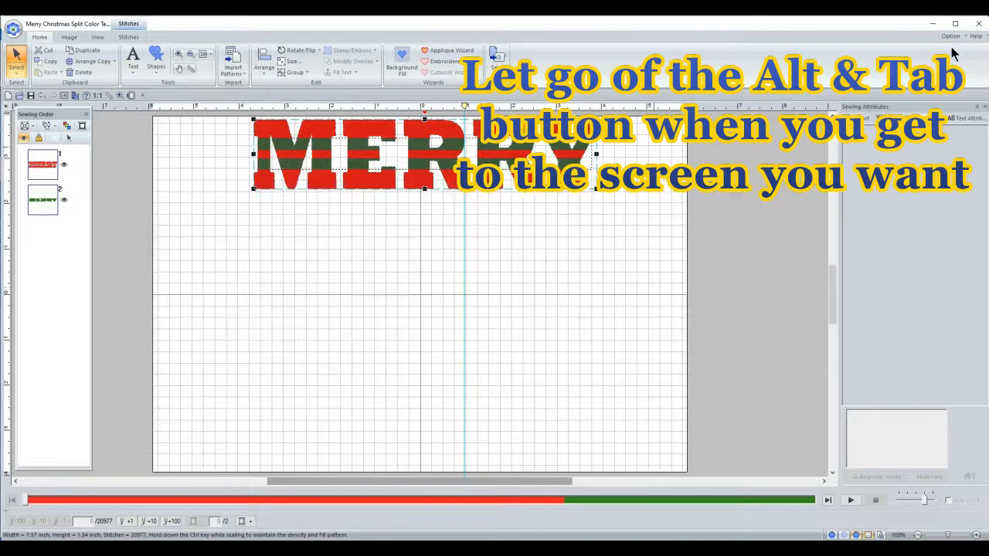
- Open Design Center from Layout & Editing and load the copied CHRISTMAS lettering from the clipboard
left_click(951, 36)
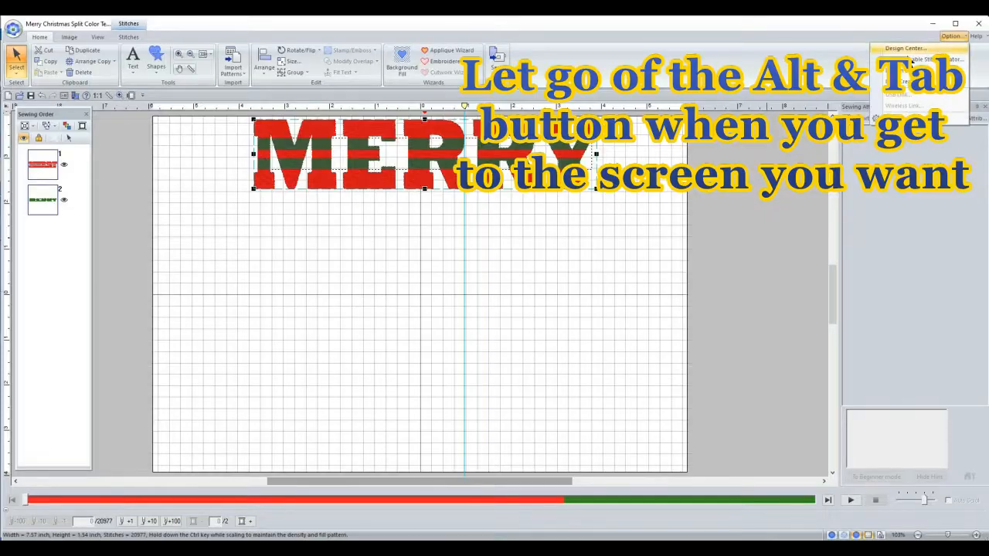
left_click(905, 48)
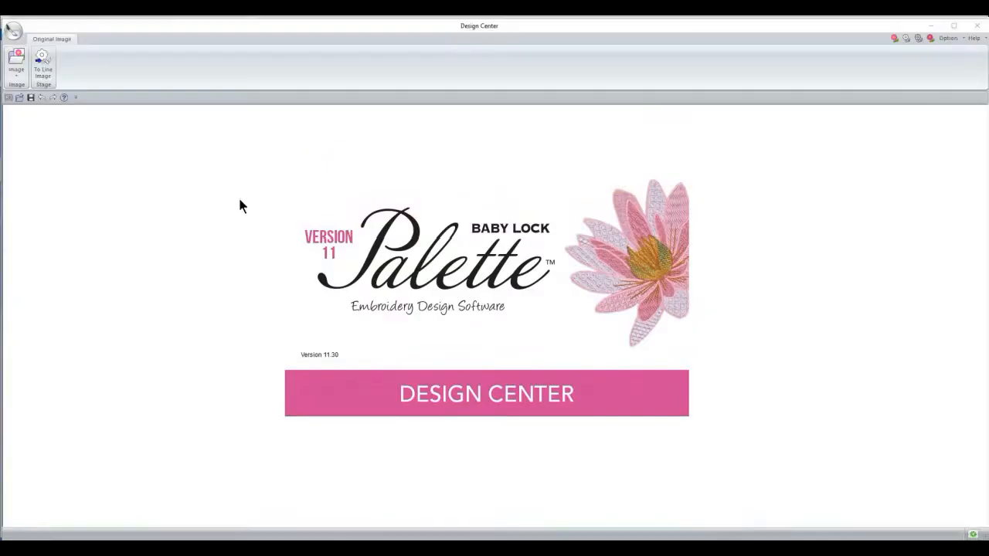
left_click(492, 353)
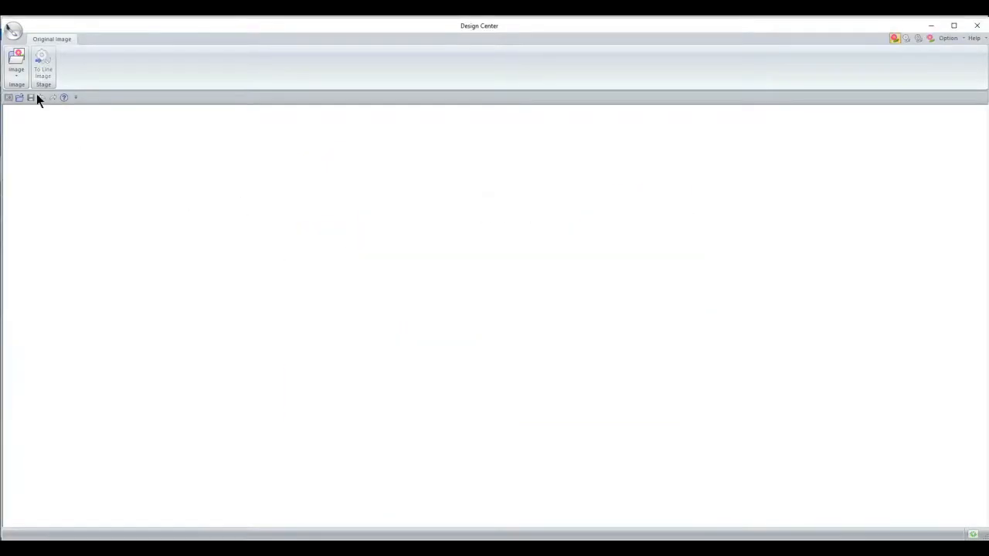
left_click(16, 67)
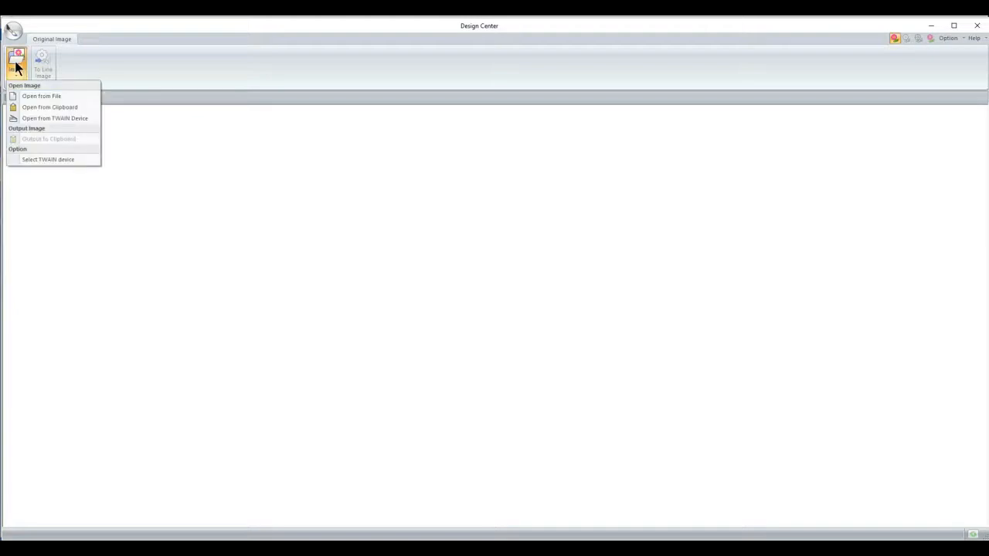
left_click(42, 107)
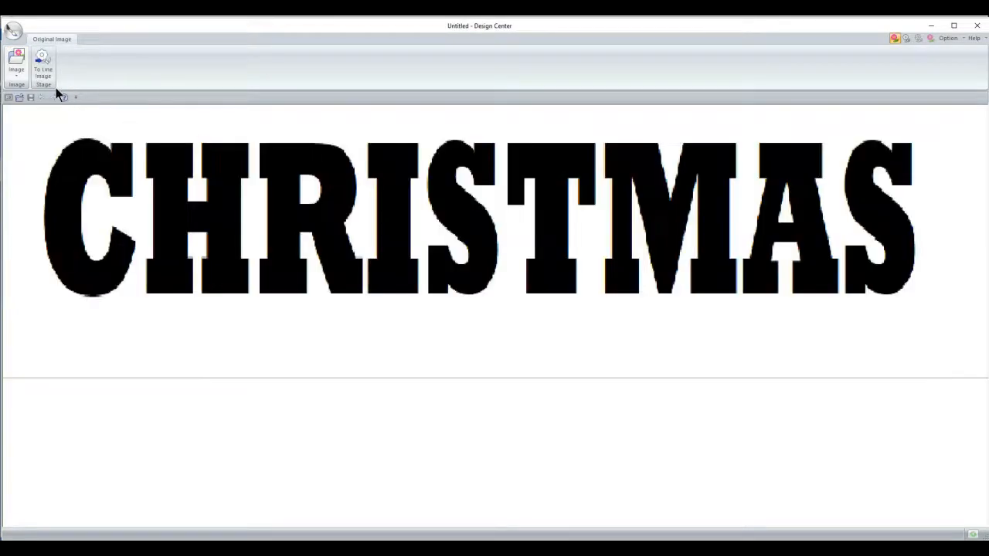
- Convert the CHRISTMAS image to a line image using black, and turn it into figure outlines at Normal resolution
left_click(42, 71)
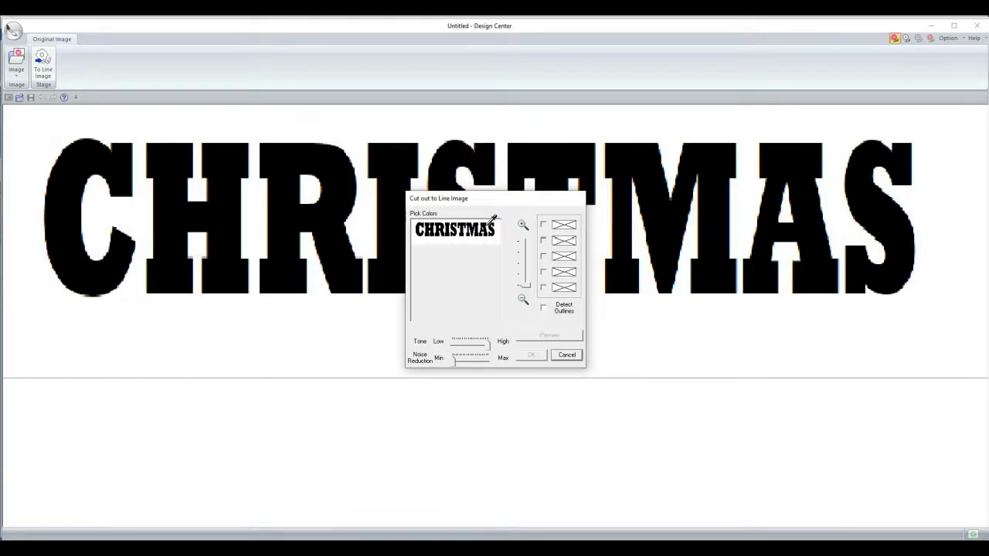
left_click(490, 221)
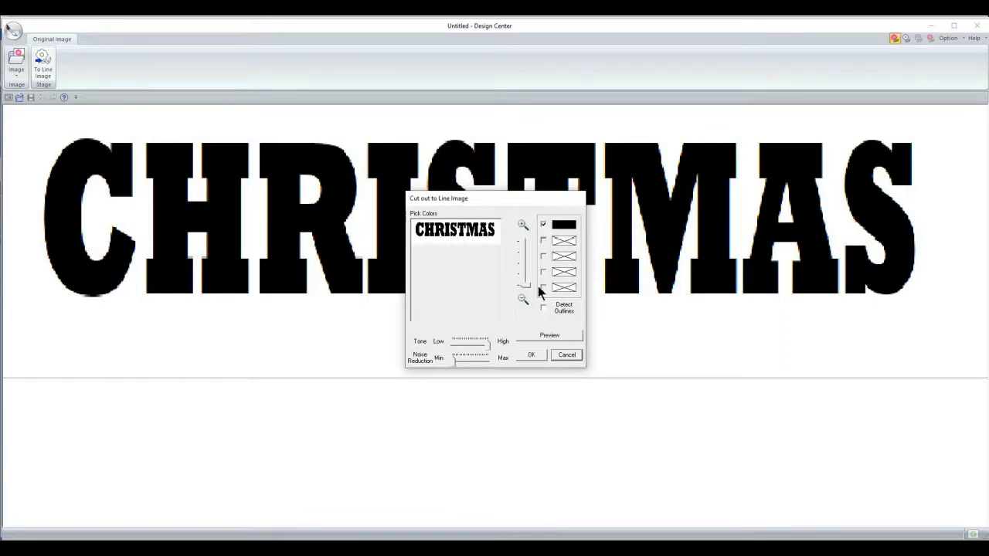
left_click(531, 354)
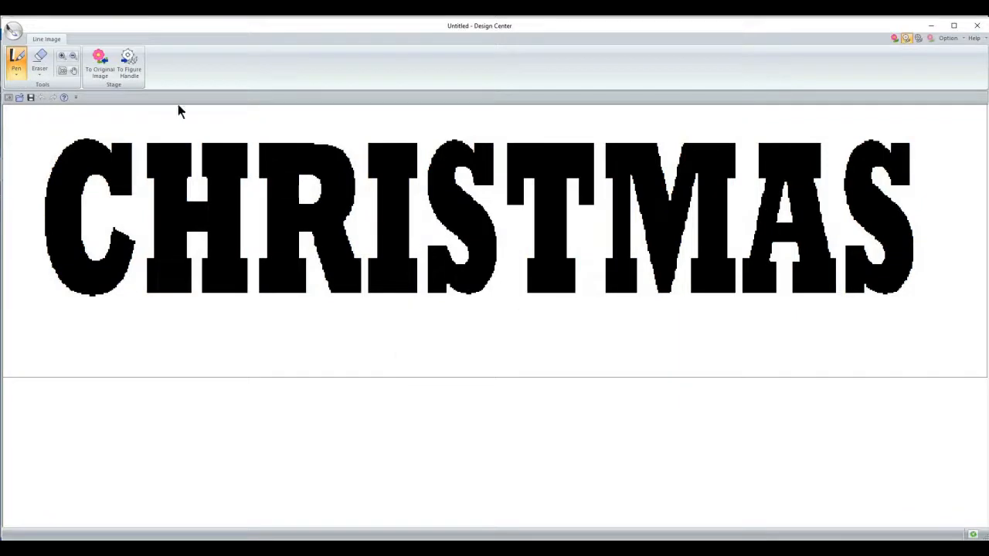
left_click(130, 70)
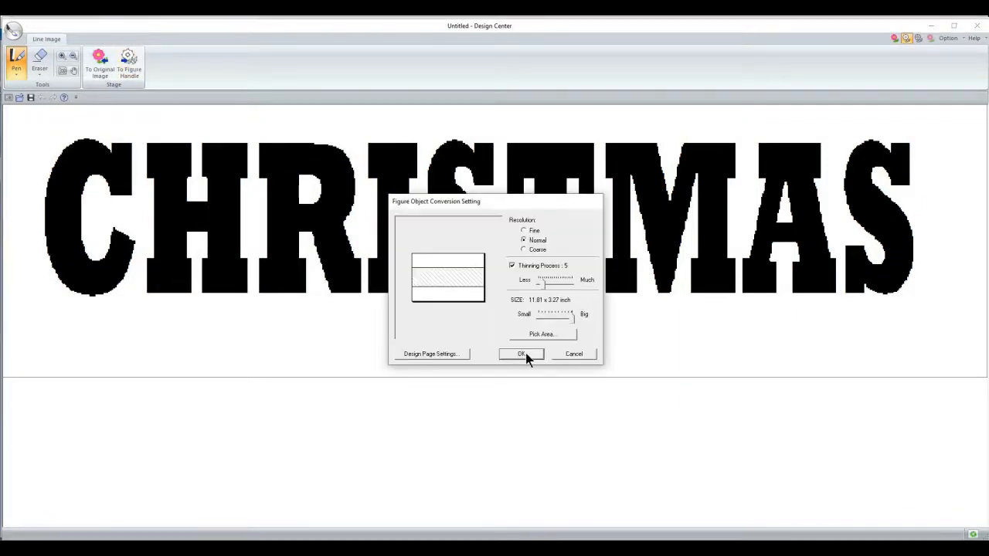
left_click(522, 354)
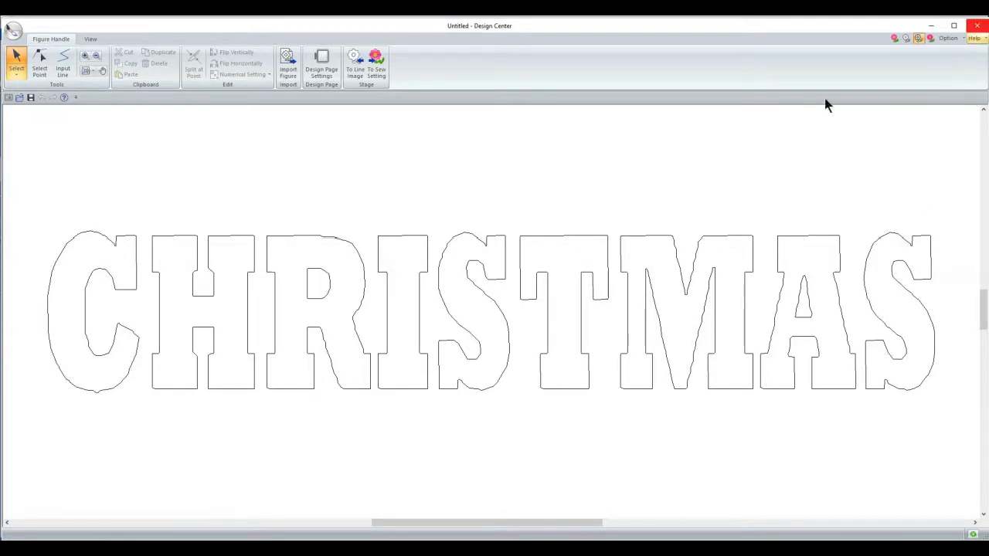
- Close Design Center without saving the CHRISTMAS outlines and switch back to the Paint window
left_click(977, 25)
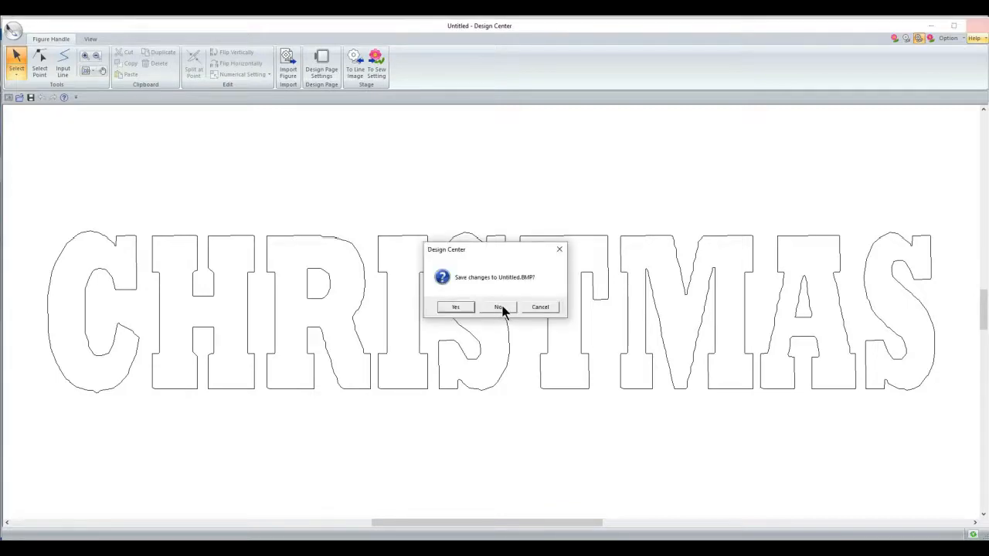
left_click(503, 308)
key("alt+Tab")
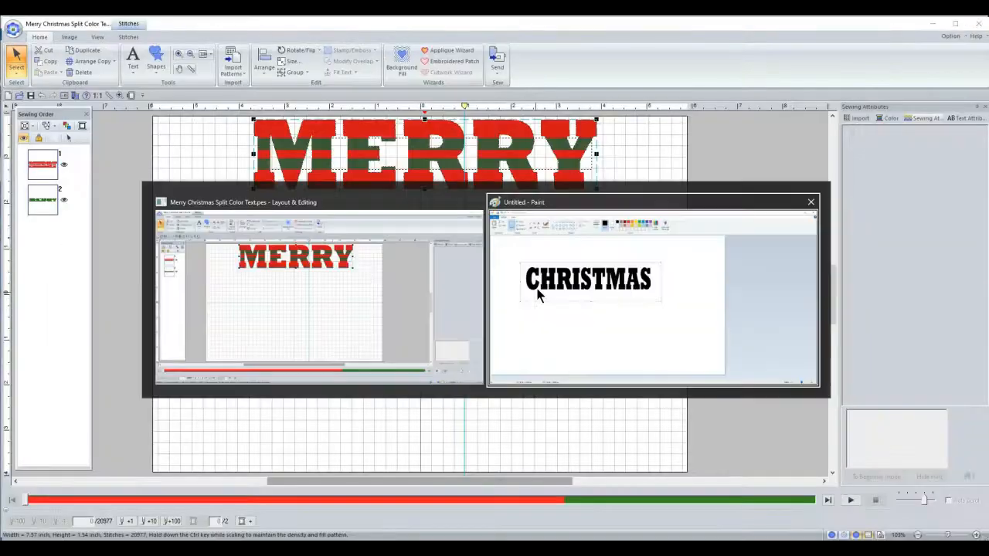
left_click(476, 266)
key("alt+Tab")
left_click(280, 204)
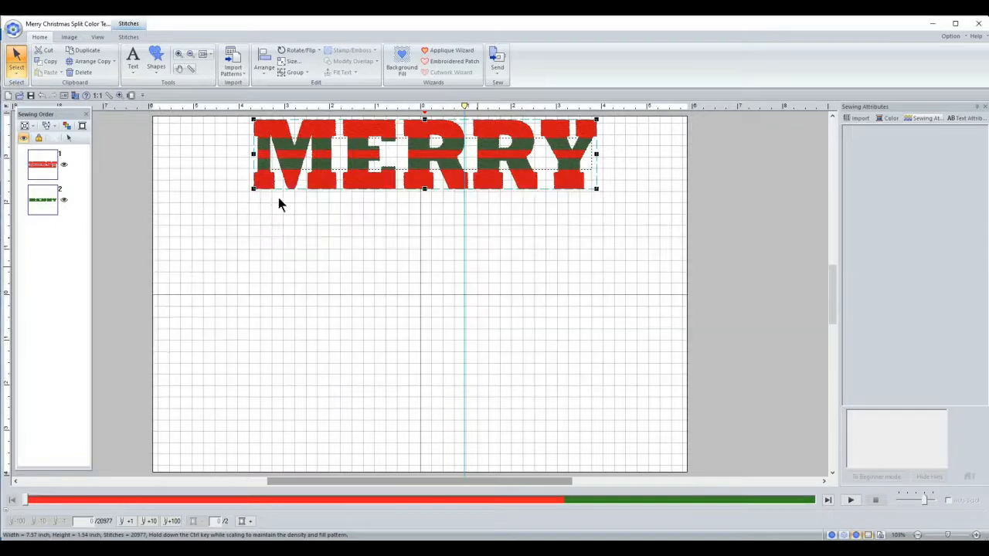
key("alt+Tab")
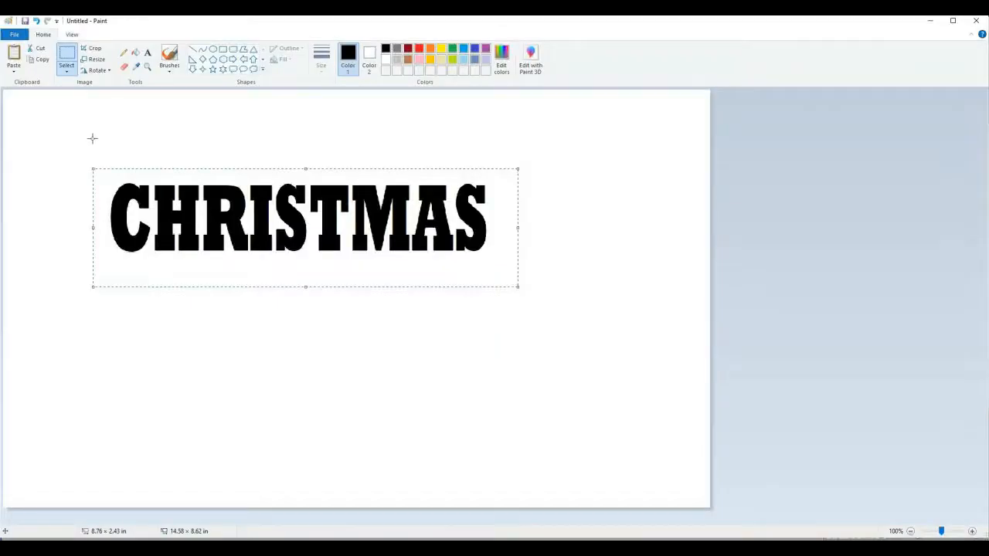
- Start a new blank Paint picture, discarding the unsaved CHRISTMAS lettering
left_click(15, 34)
key("n")
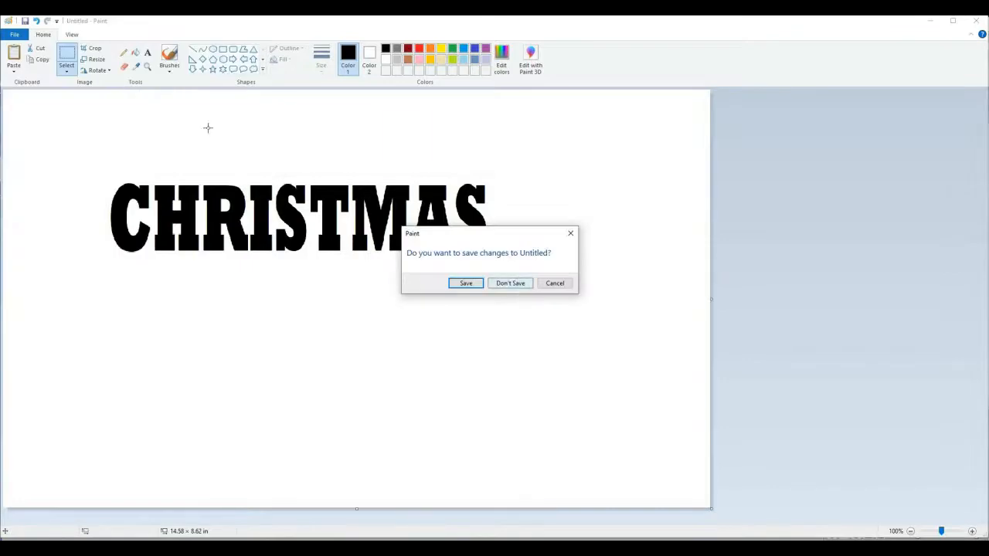
left_click(514, 283)
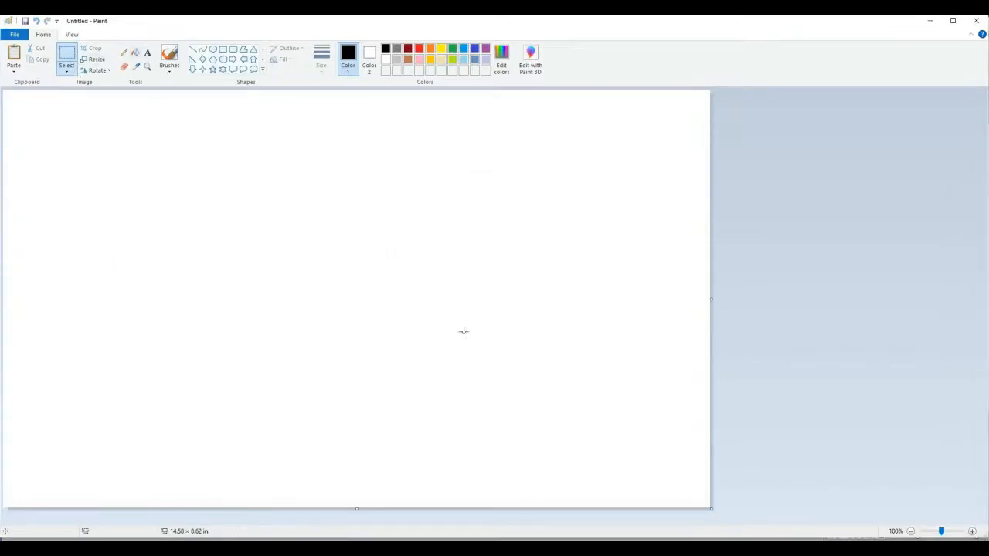
- Try to fit the text CHRISTMAS in bold Rockwell Extra Bold, size 125, on a canvas resized to about 11.50 × 7.80 in
left_click_drag(710, 509, 561, 467)
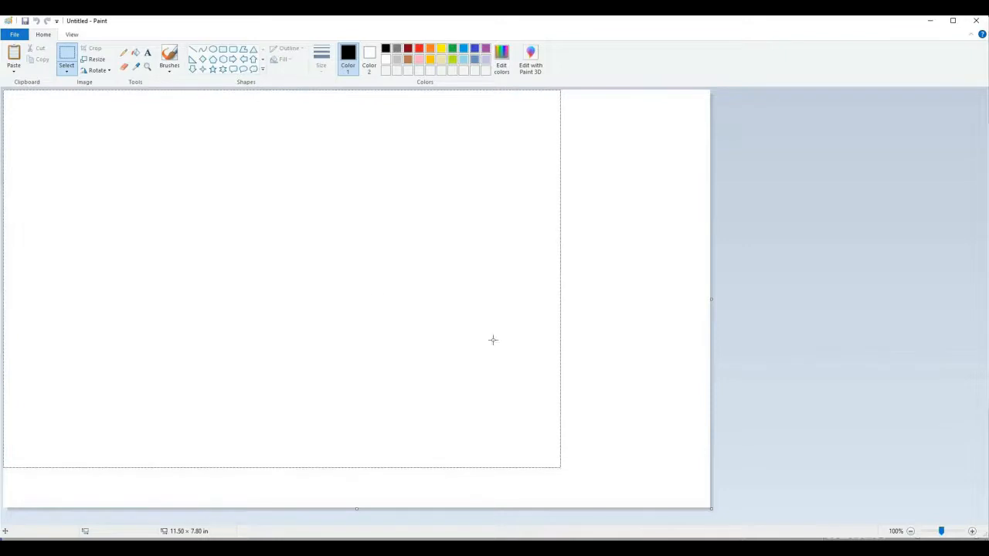
left_click(147, 52)
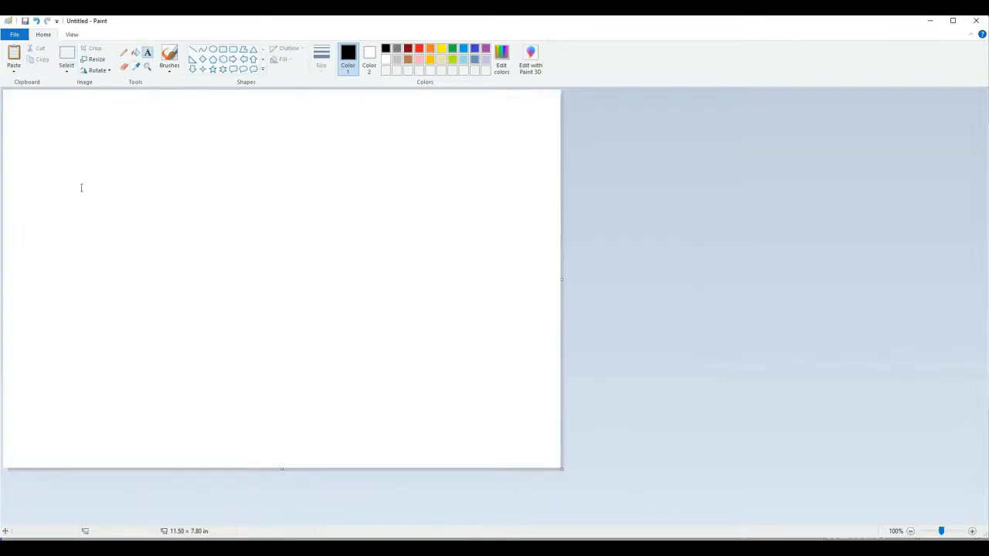
left_click(20, 215)
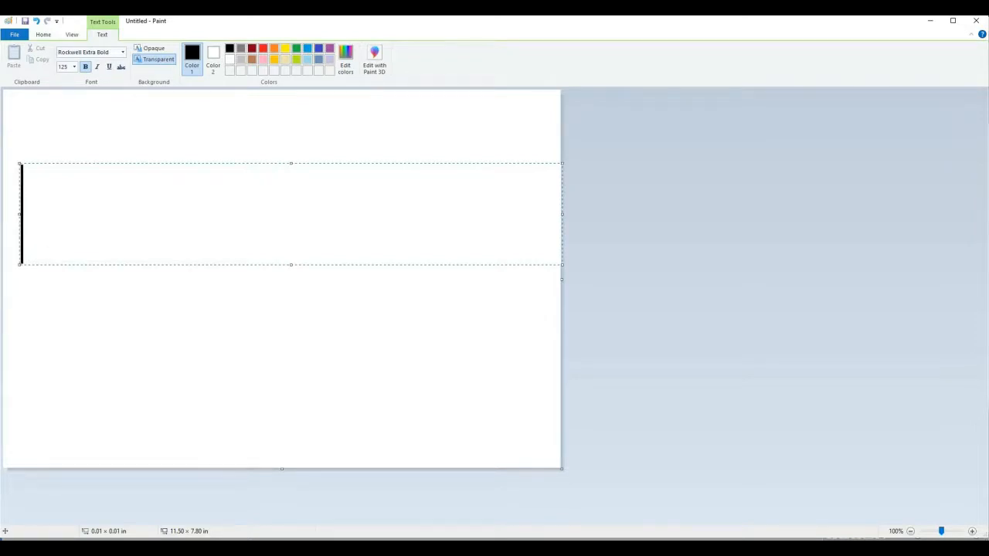
type("c")
key("BackSpace")
type("CHRISTMAS")
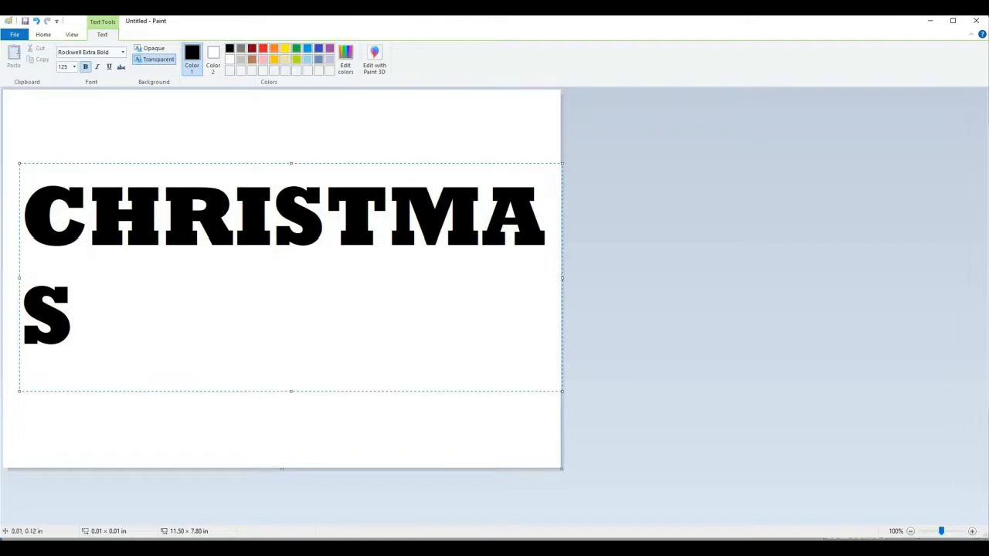
- Discard the drawing and start a new blank image with the canvas enlarged to about 12.54 × 7.92 in
left_click(15, 34)
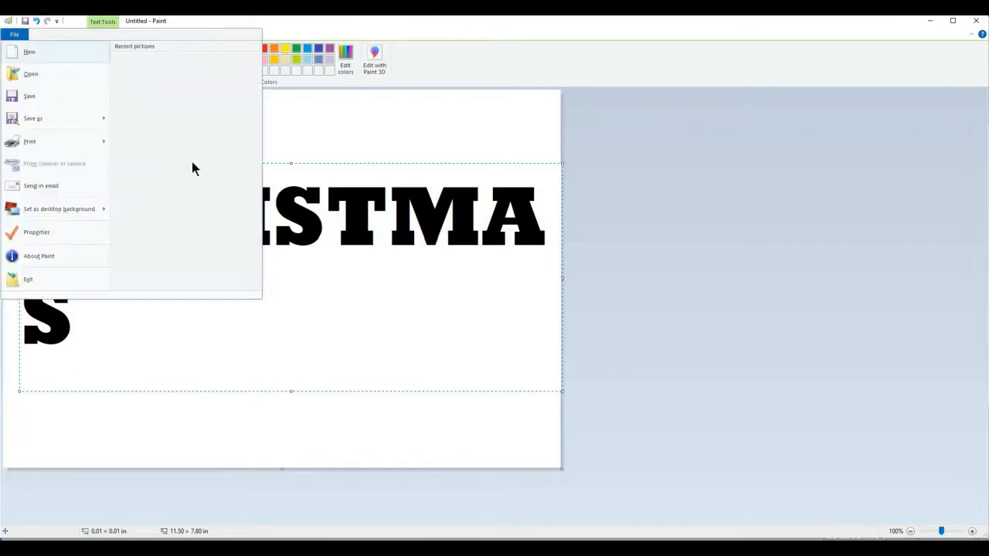
left_click(484, 303)
key("ctrl+n")
key("Tab")
key("Return")
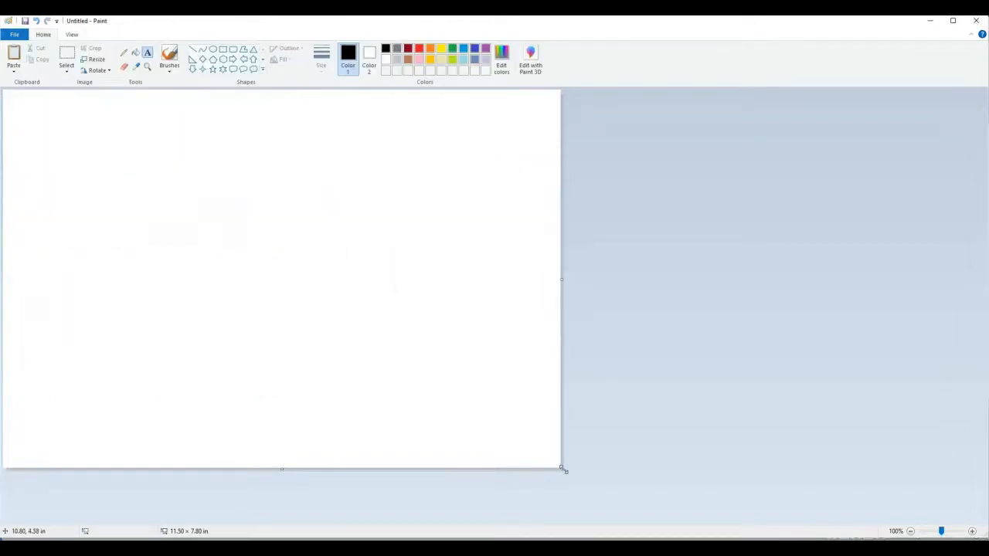
left_click_drag(563, 470, 610, 472)
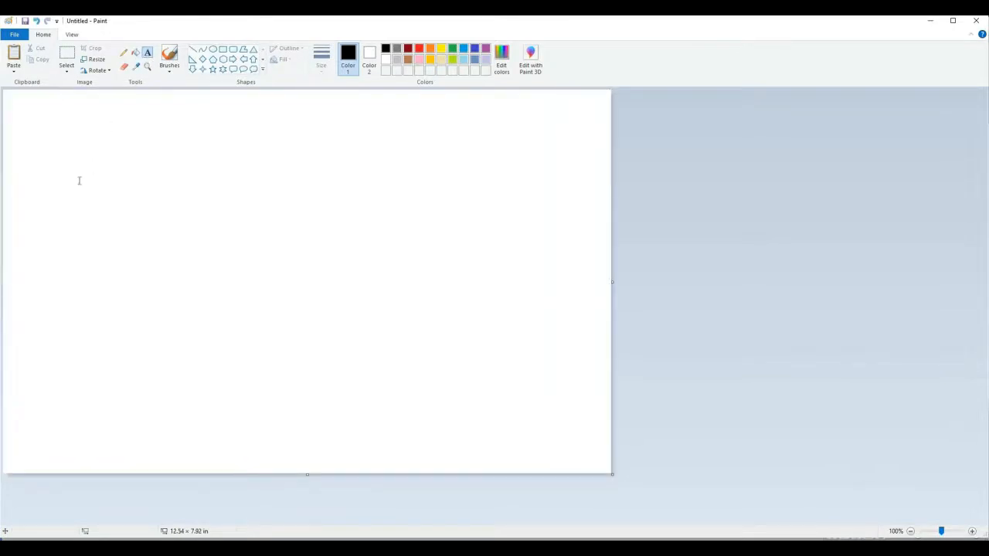
- Add the text CHRISTMAS in bold Rockwell Extra Bold, size 125, on one line across the canvas
left_click(36, 240)
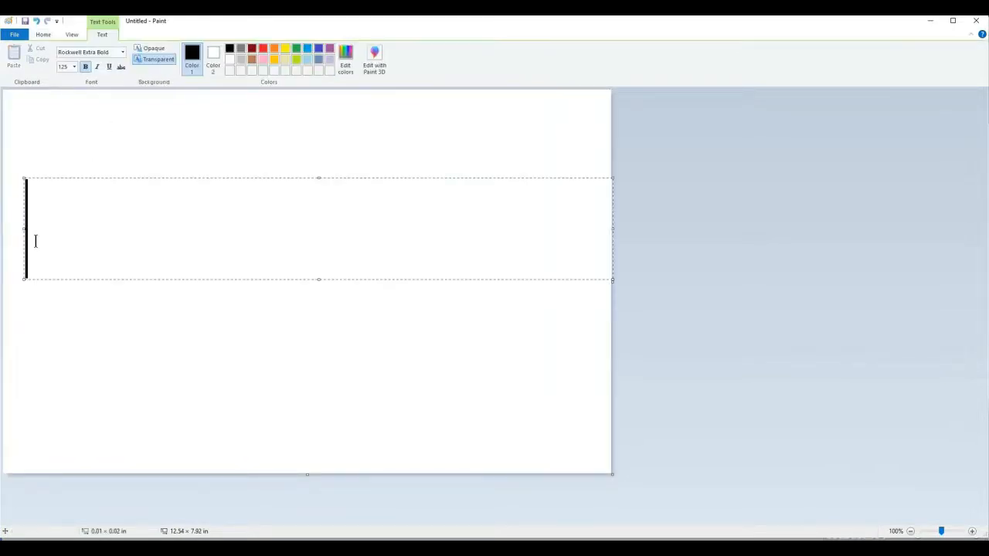
type("CHRIS")
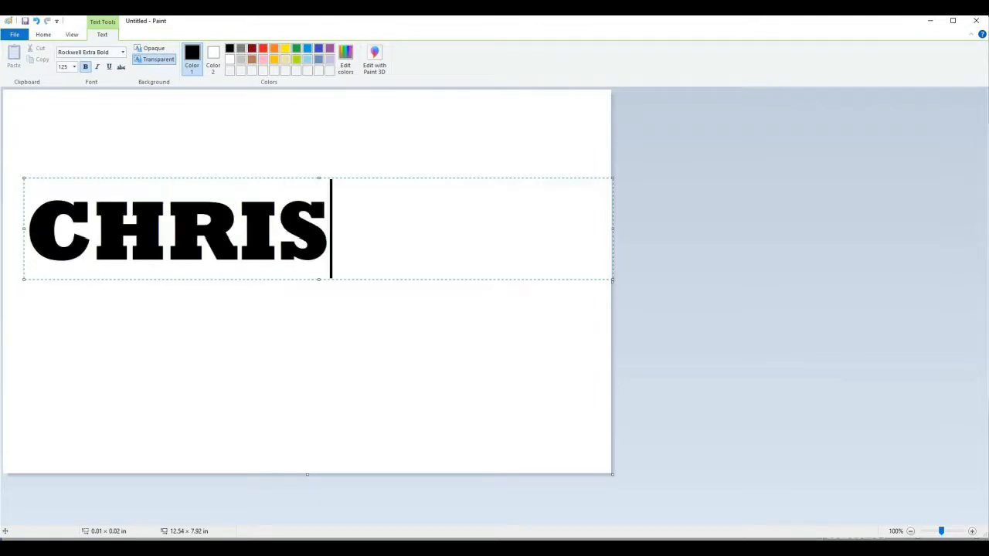
type("TMAS")
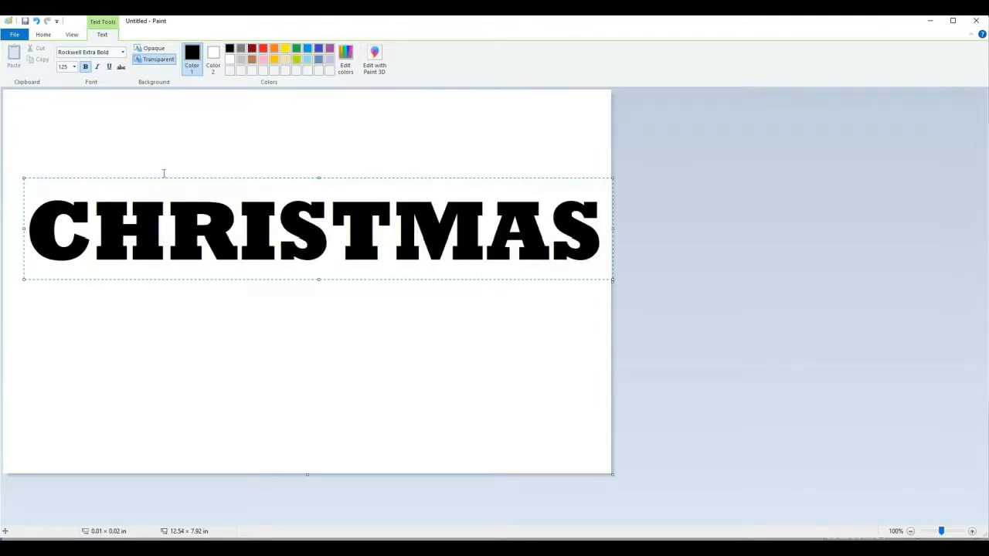
- Select the whole word CHRISTMAS, stretch it upward to about 11.96 × 1.50 in and copy it
left_click(44, 34)
left_click(66, 56)
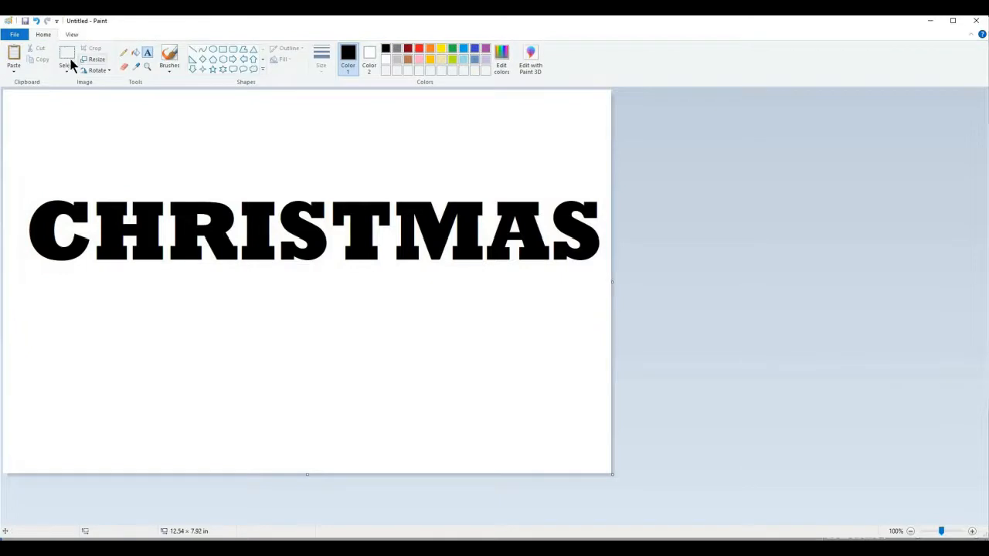
left_click_drag(33, 198, 591, 267)
left_click(270, 142)
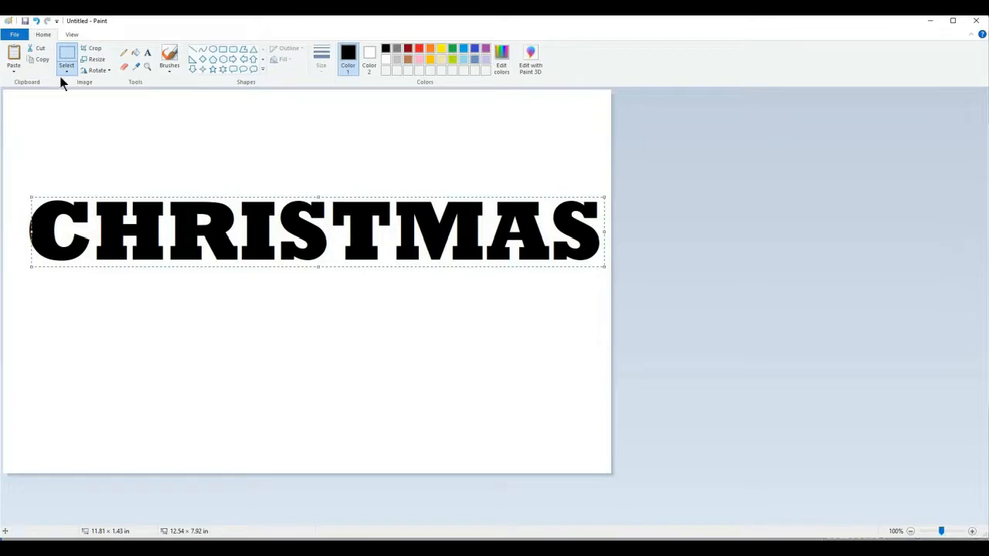
left_click(26, 199)
left_click_drag(218, 198, 606, 265)
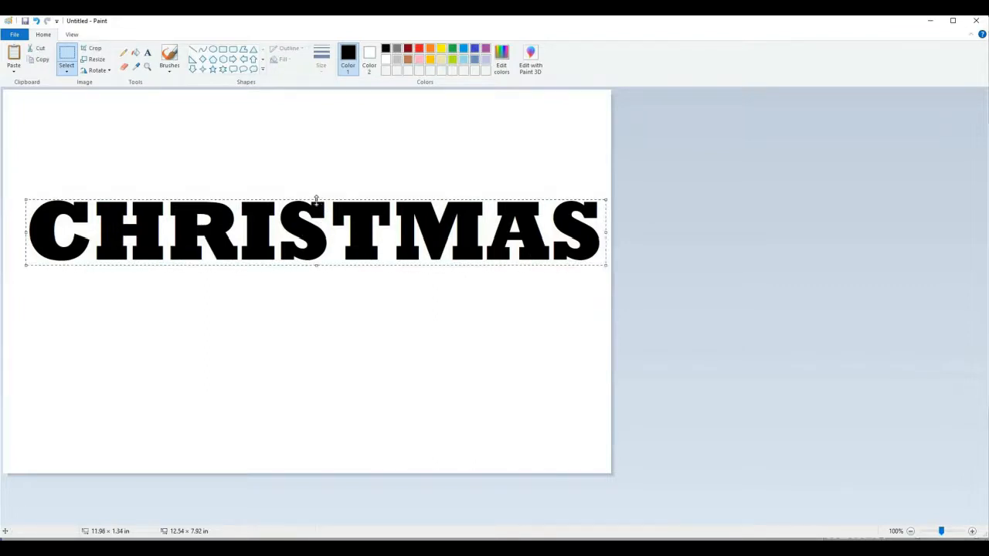
left_click_drag(314, 192, 314, 190)
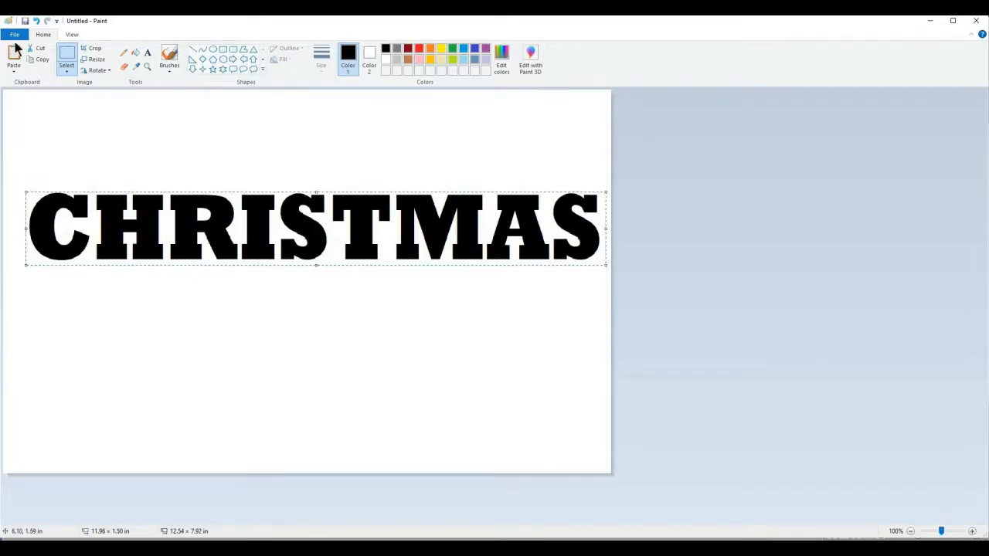
left_click(43, 59)
- Switch to the embroidery software, open Design Center and load the copied CHRISTMAS image, accepting the resized version
key("alt+Tab")
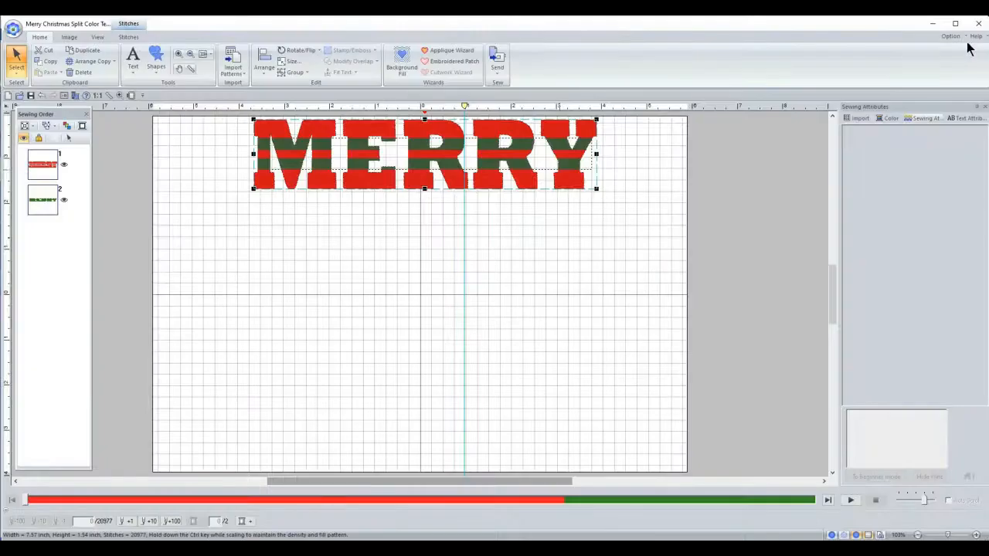
left_click(951, 36)
left_click(912, 48)
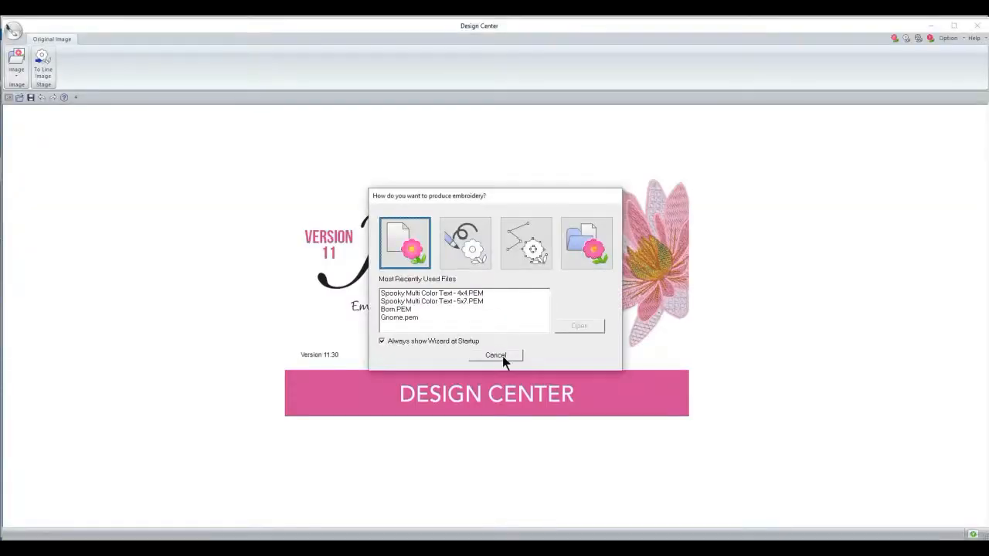
key("Escape")
left_click(15, 73)
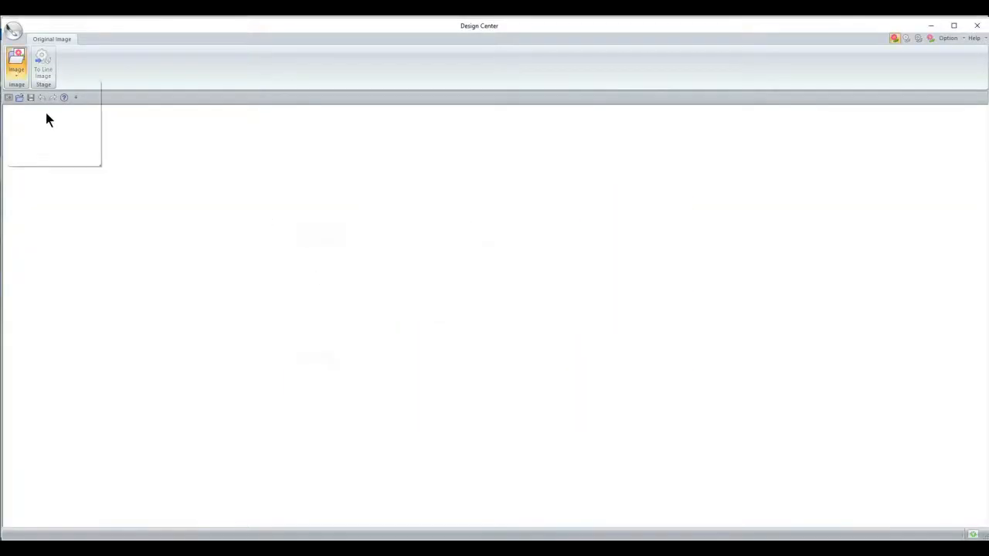
left_click(81, 107)
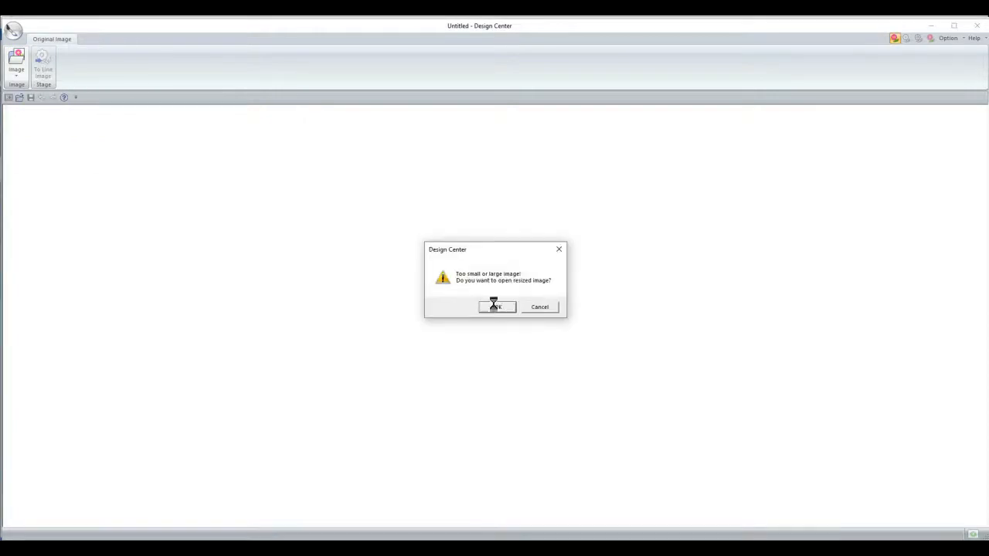
left_click(496, 308)
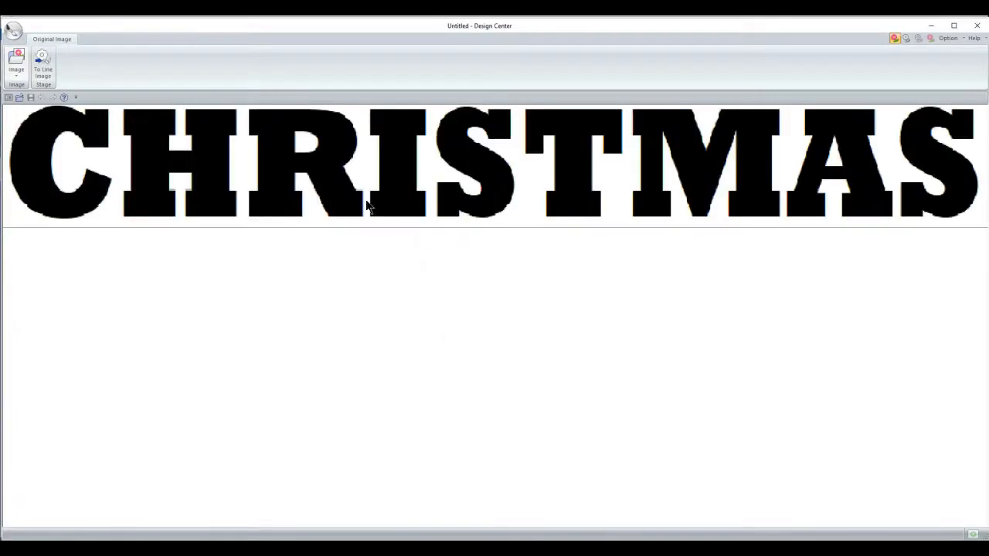
- Convert the image to a line image using its black color, and convert that to figure outlines at Normal resolution with thinning 5
left_click(43, 69)
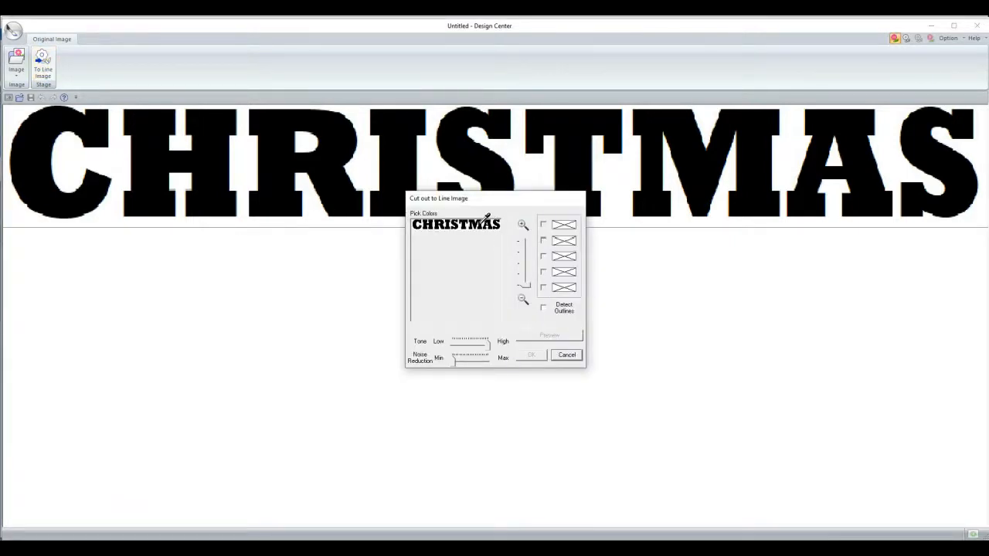
left_click(485, 219)
left_click(531, 354)
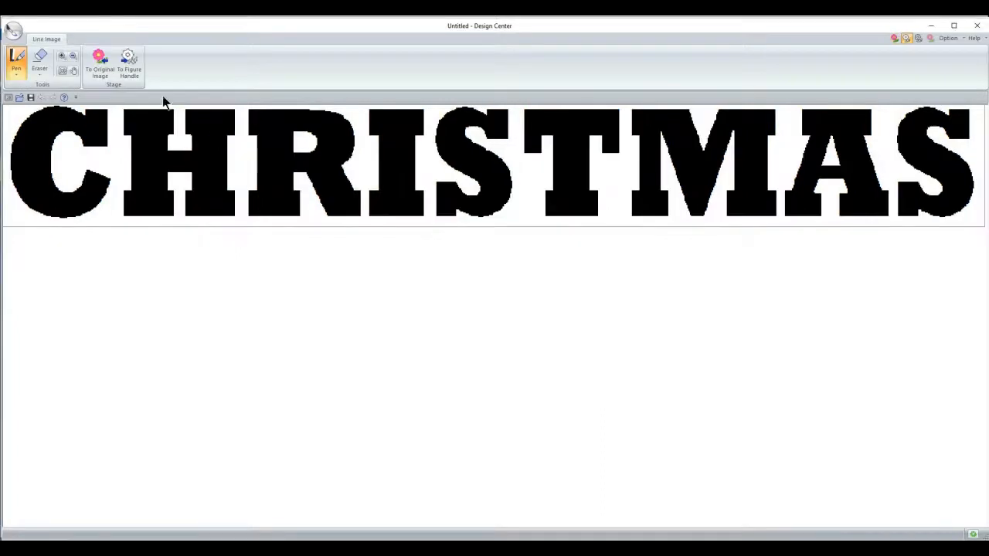
left_click(129, 64)
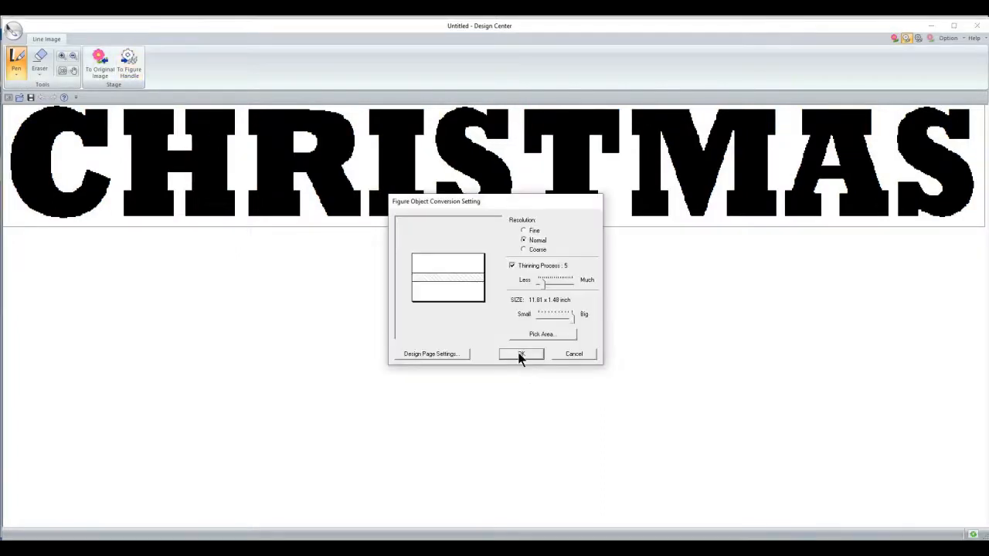
left_click(520, 355)
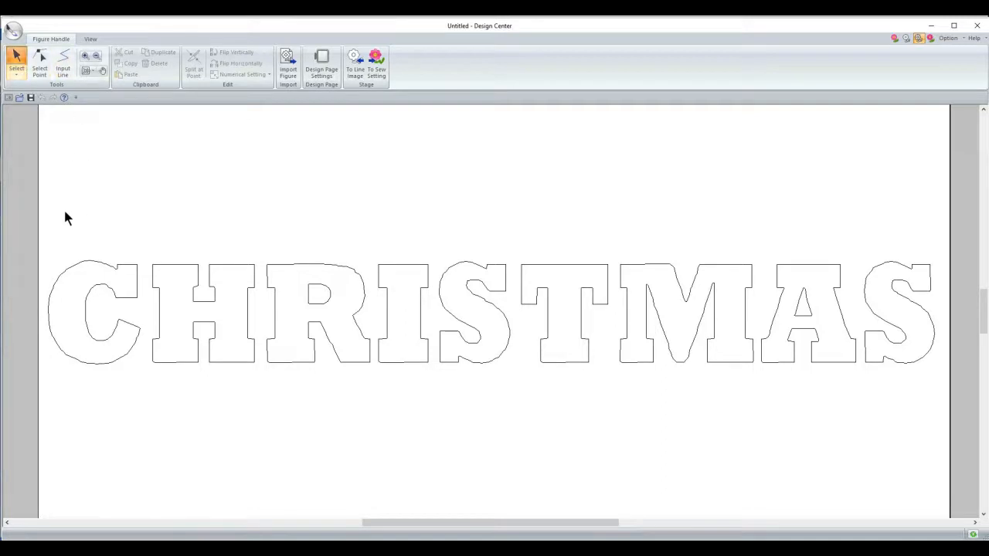
- Select all the CHRISTMAS letter outlines and resize them to about 7.89 inches wide and 1.52 inches high
left_click_drag(53, 233, 948, 387)
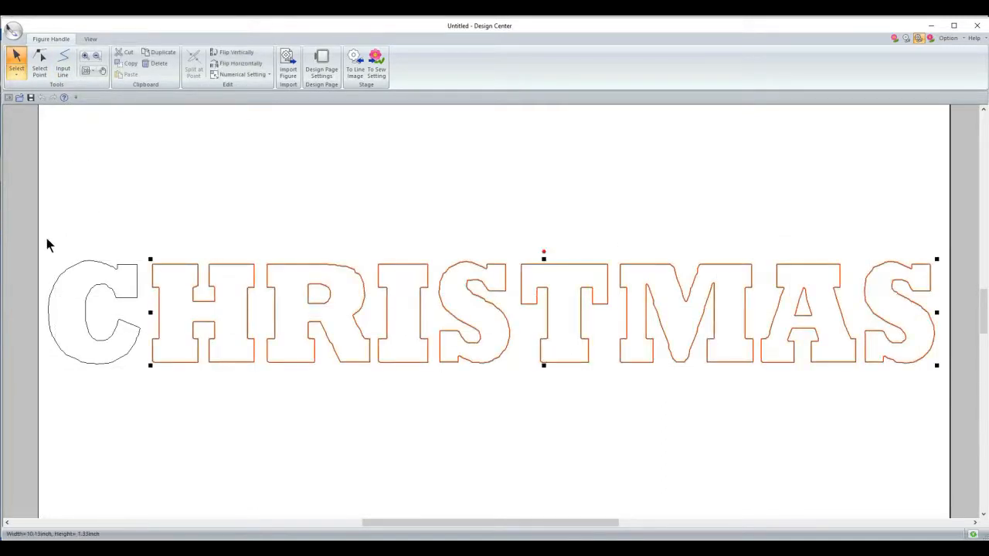
left_click_drag(41, 240, 949, 387)
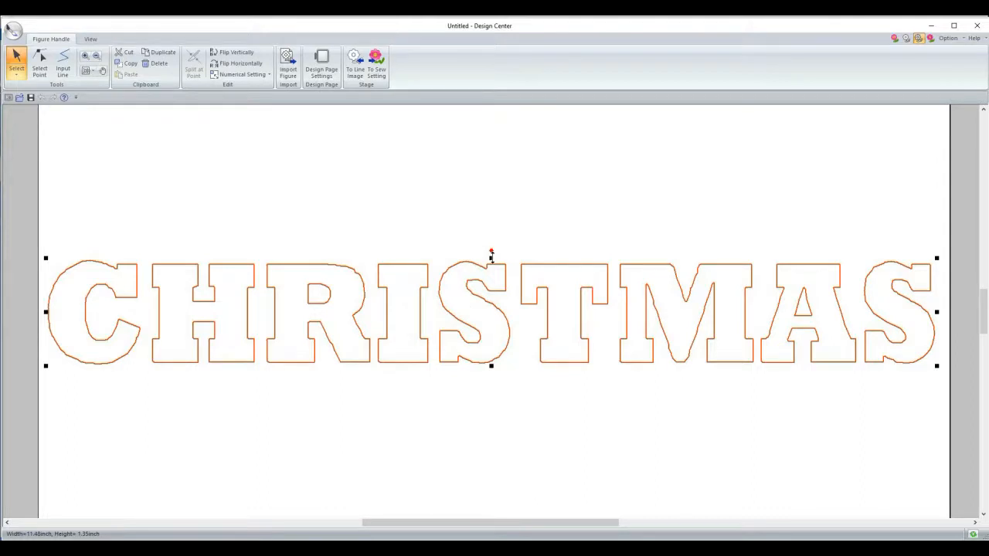
left_click_drag(491, 256, 491, 248)
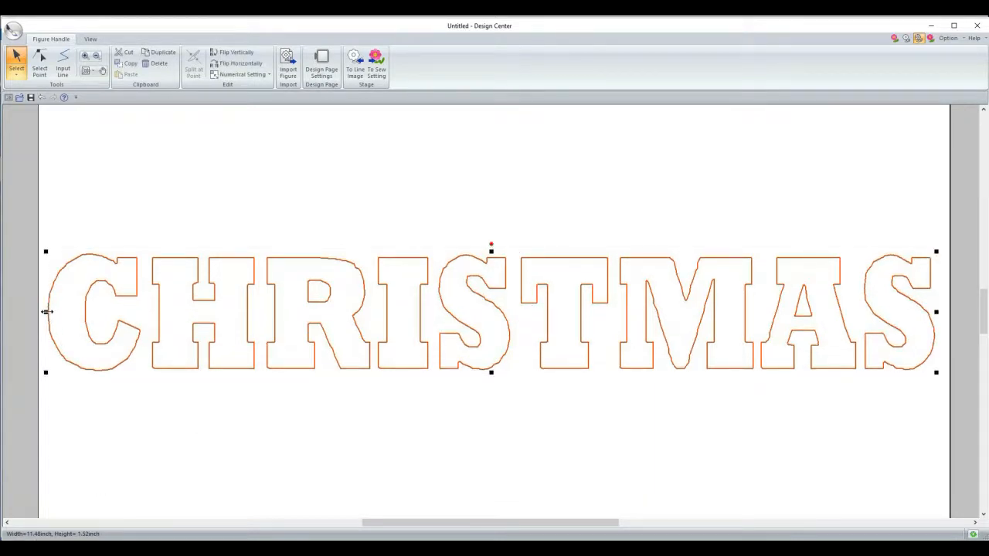
left_click_drag(59, 311, 187, 339)
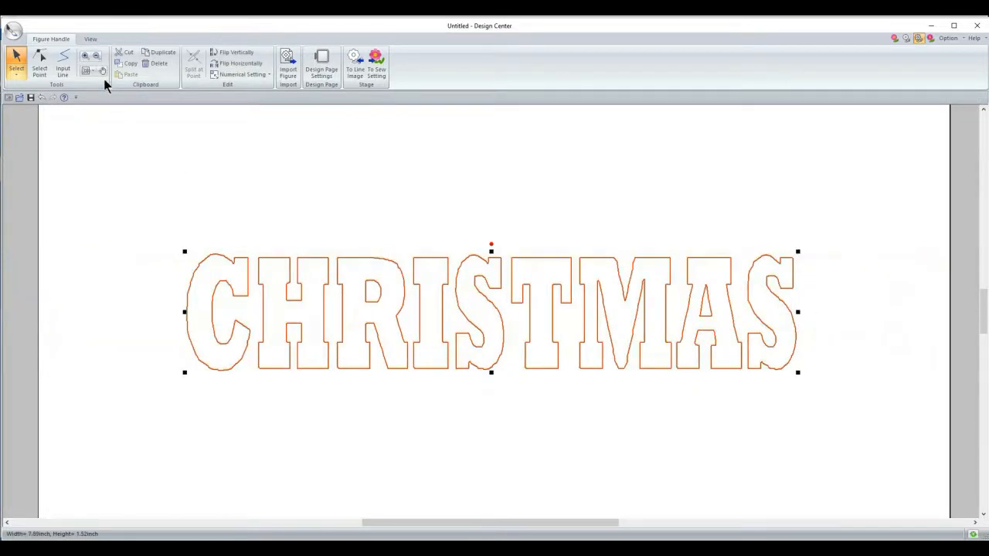
- Delete the surplus nodes from the final S outline, along its outer curves, bottom edge and central diagonal
left_click(85, 56)
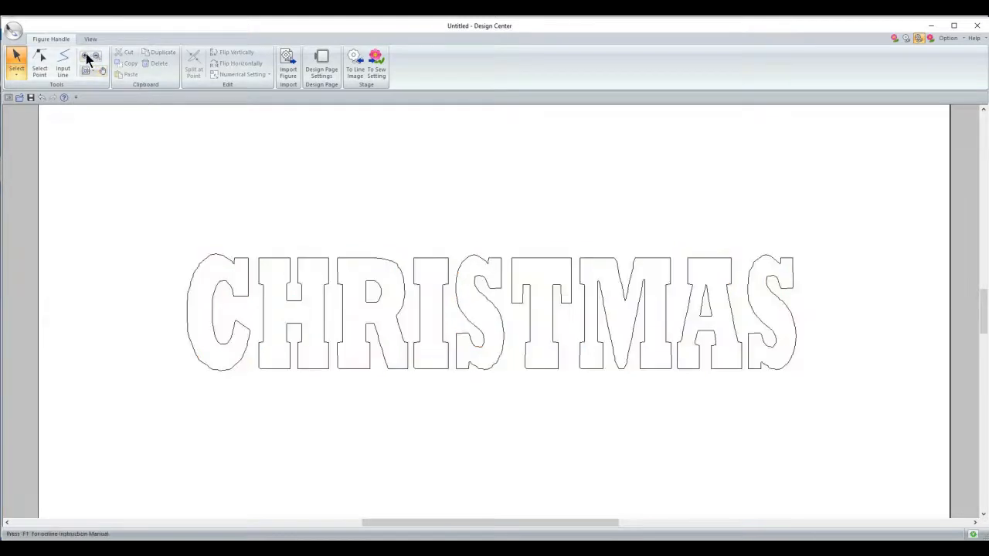
left_click_drag(155, 216, 833, 398)
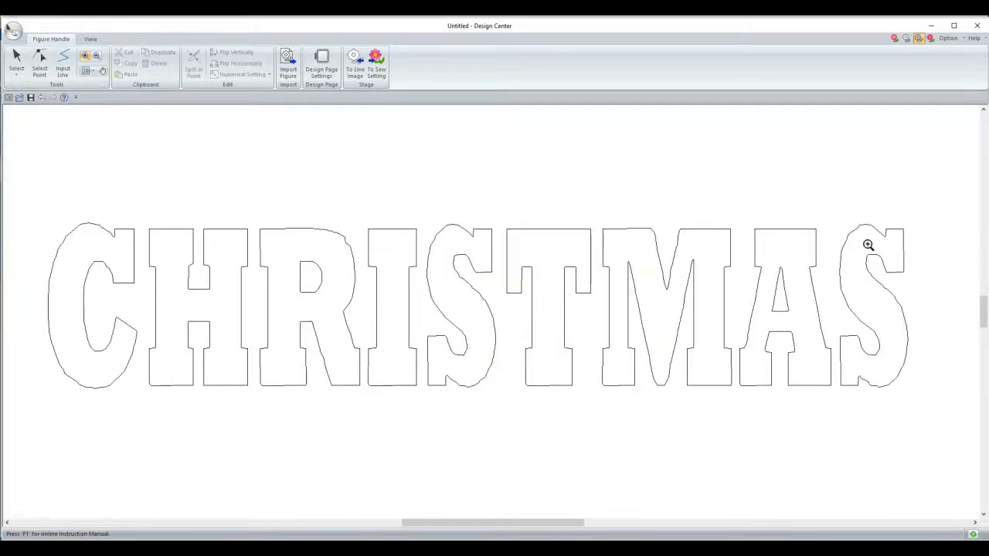
left_click(85, 57)
left_click_drag(820, 212, 935, 421)
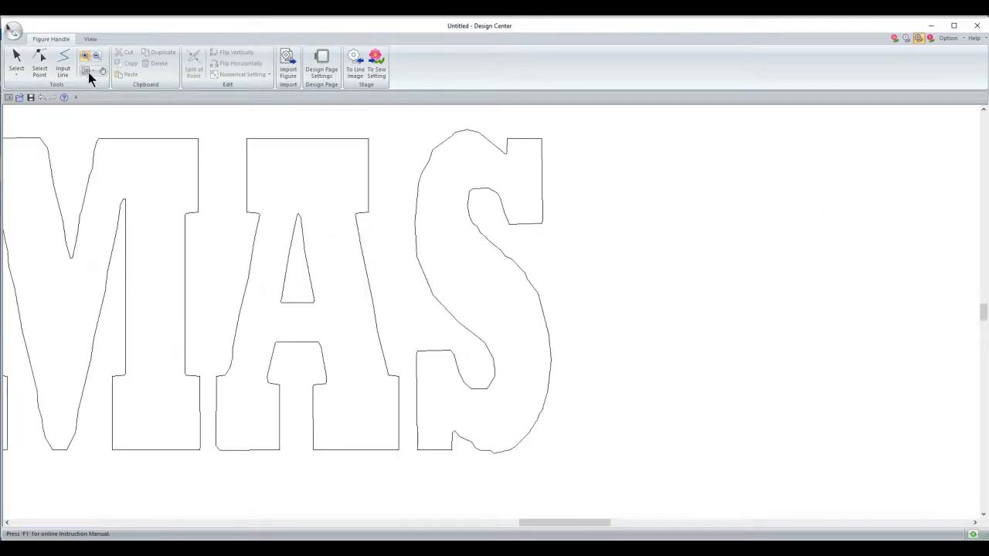
left_click(43, 64)
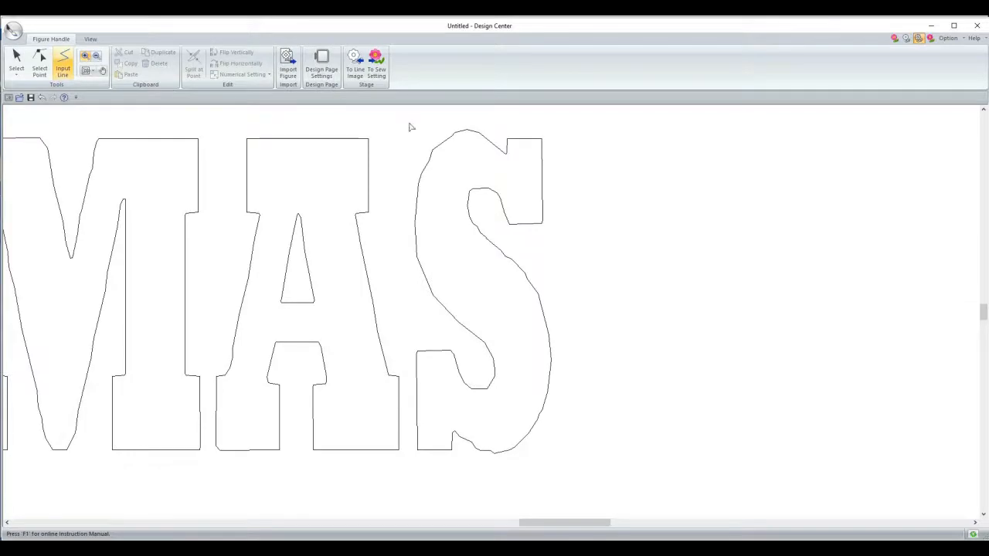
left_click(433, 169)
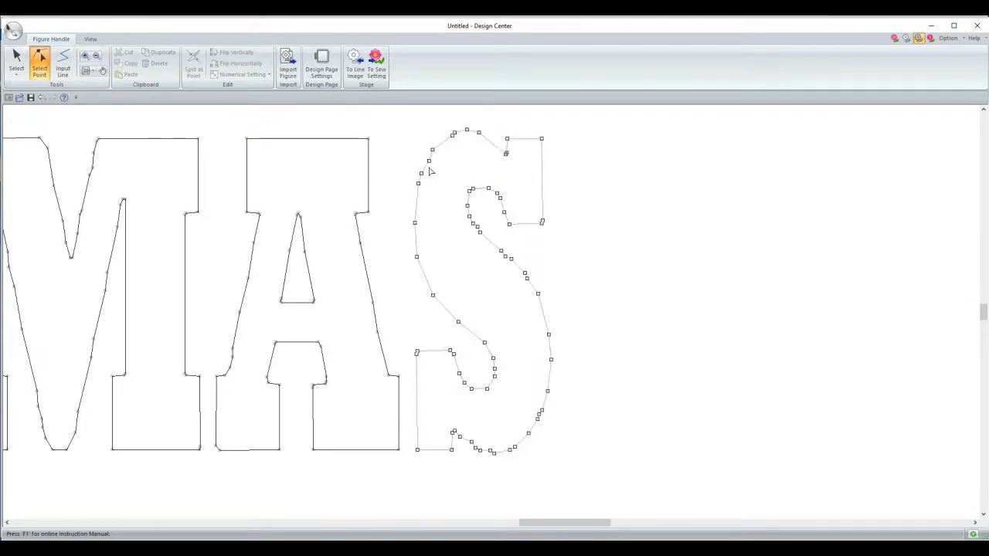
left_click(460, 132)
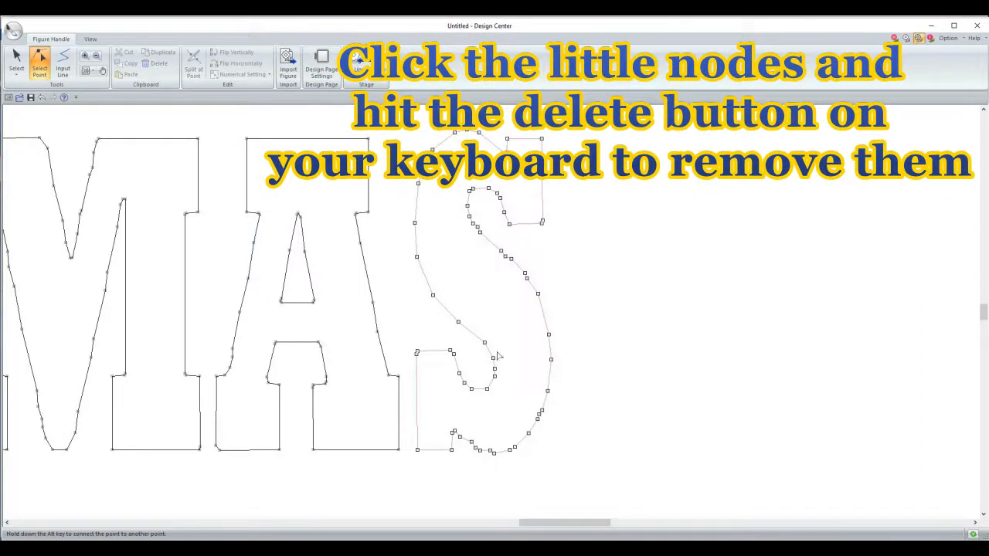
left_click(473, 446)
key("Delete")
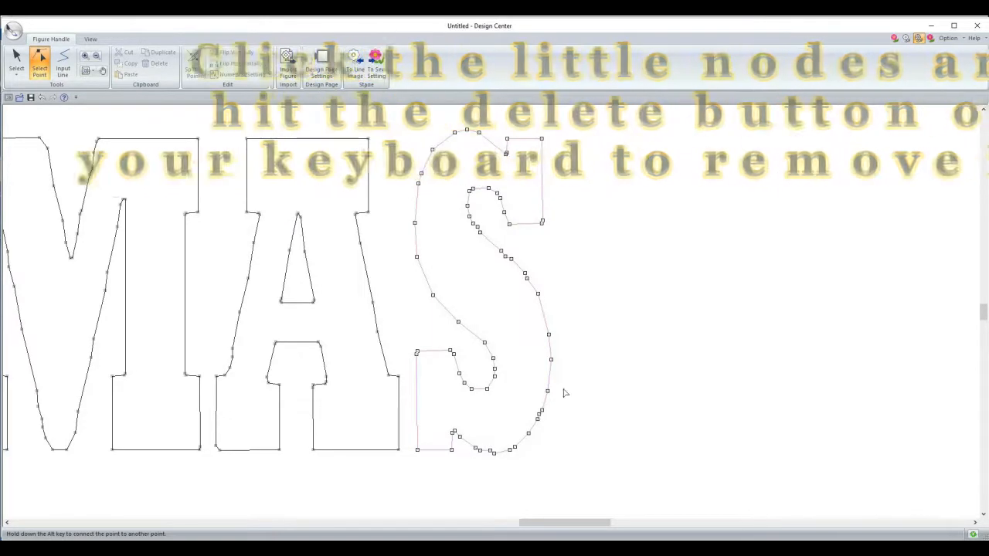
left_click(505, 256)
key("Delete")
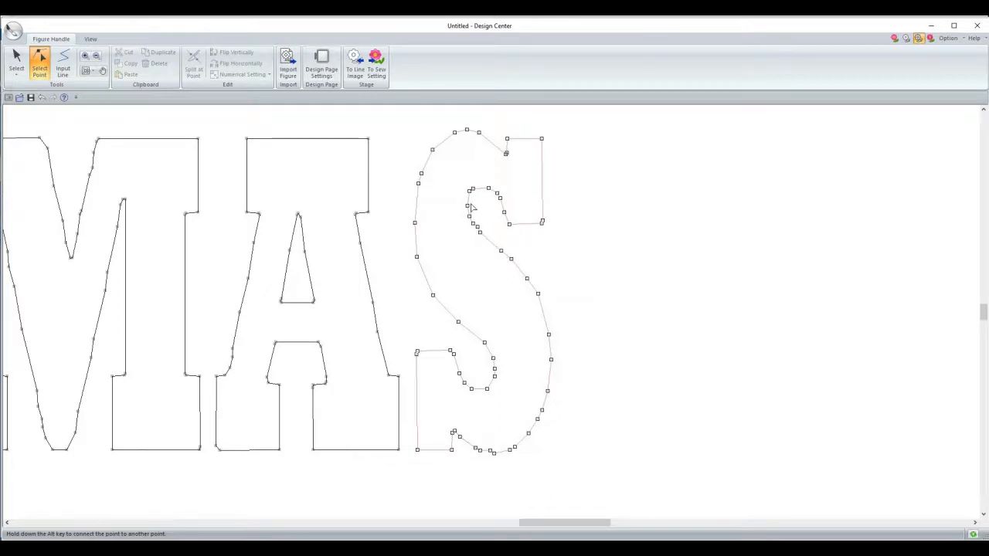
left_click(387, 128)
left_click(17, 65)
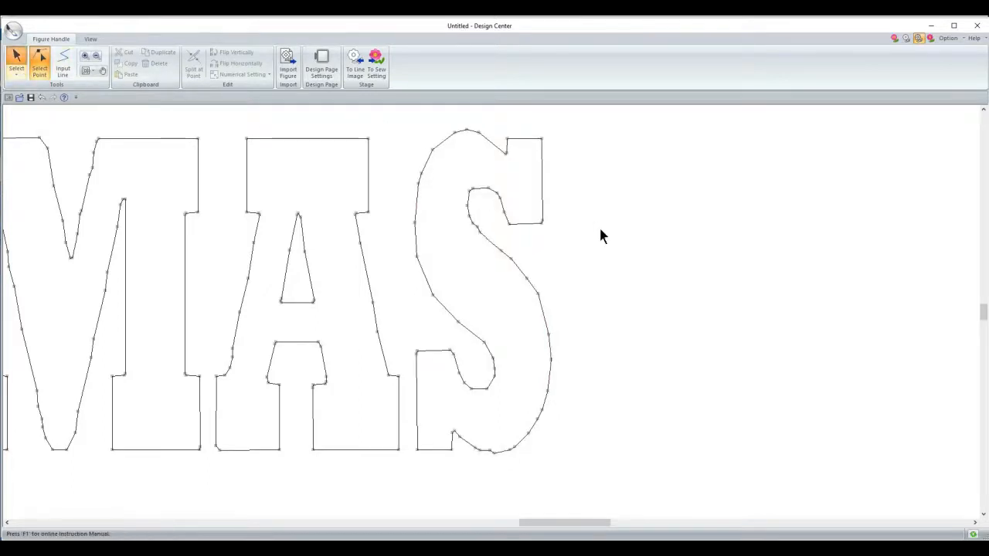
- Smooth the bottom curve of the final S by removing the node that dents it
left_click(85, 56)
left_click_drag(423, 376, 572, 490)
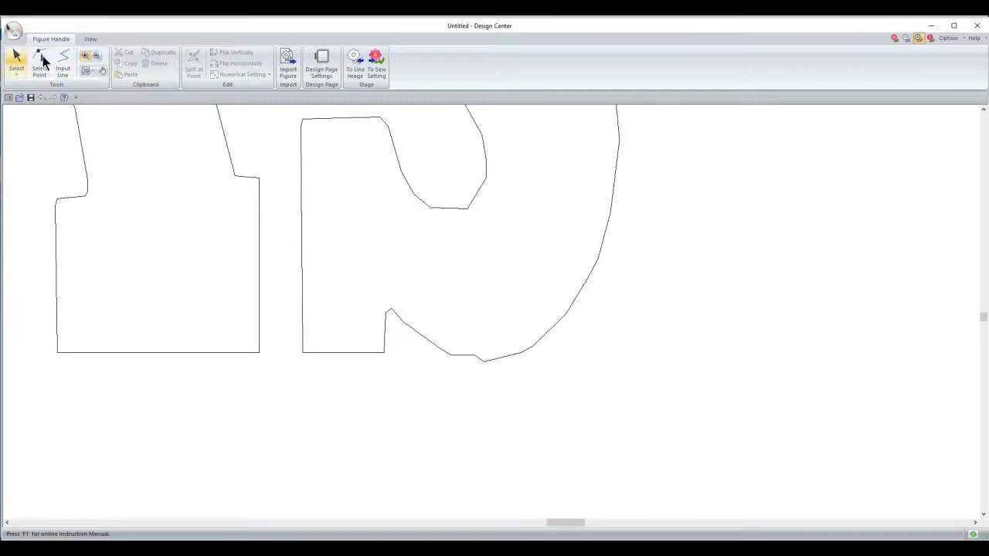
left_click(41, 62)
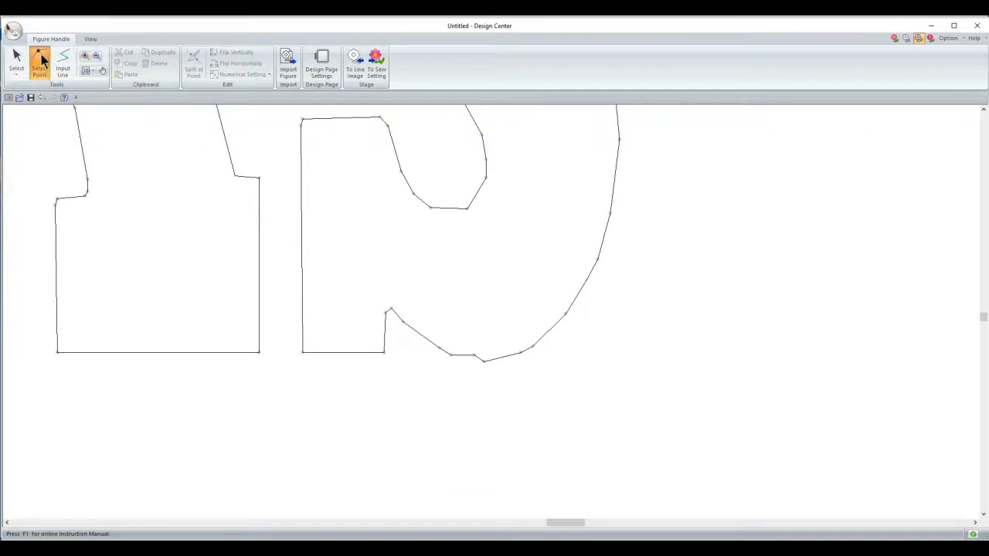
left_click(475, 357)
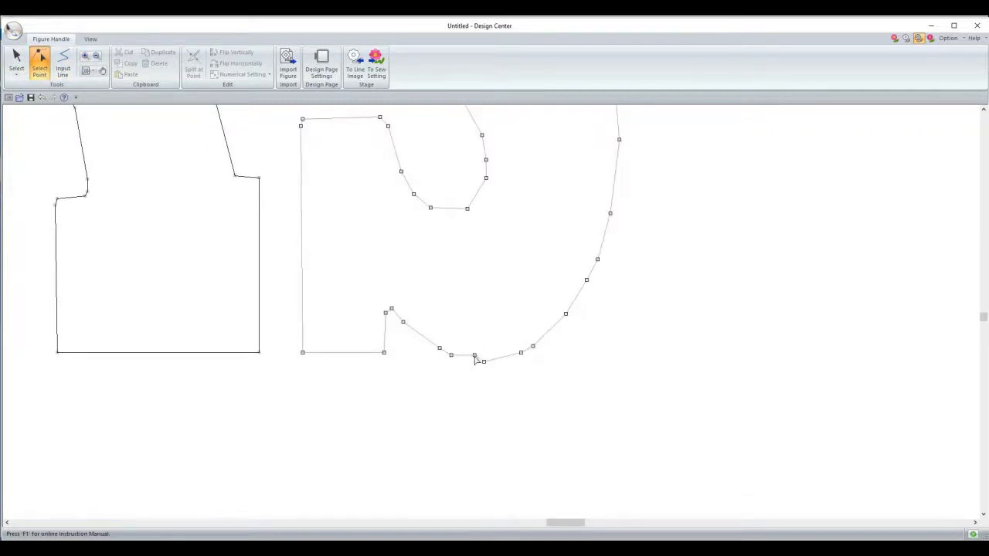
left_click_drag(475, 357, 517, 361)
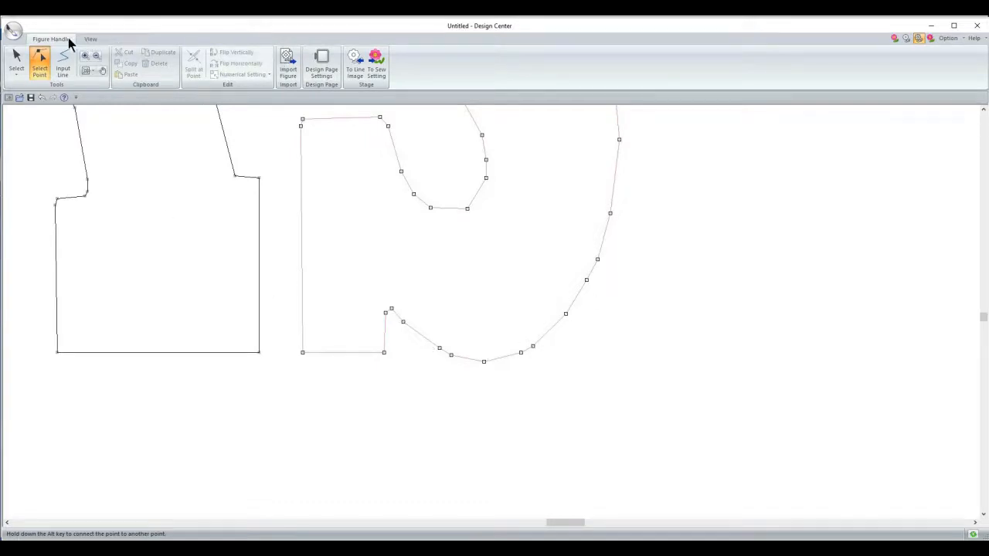
left_click(86, 71)
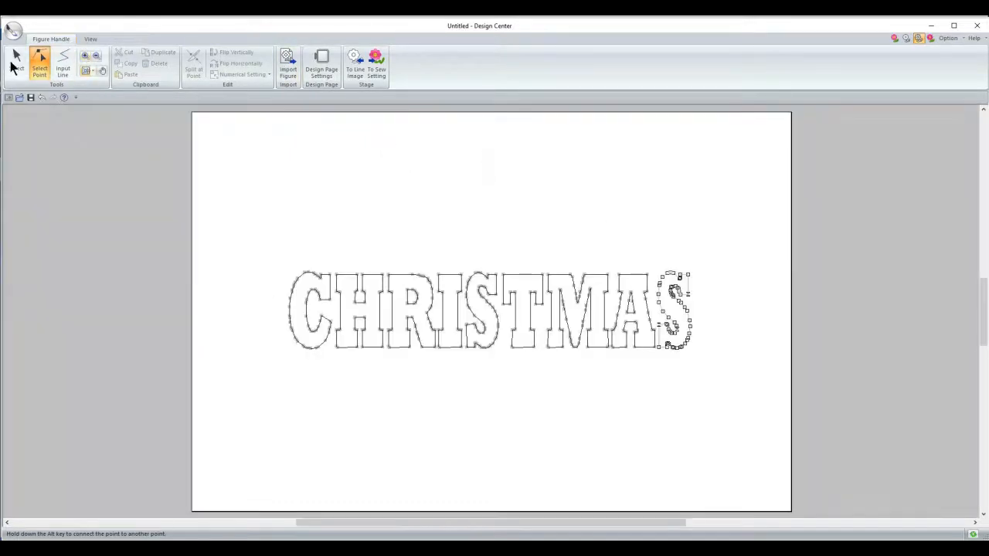
left_click(16, 62)
left_click(391, 265)
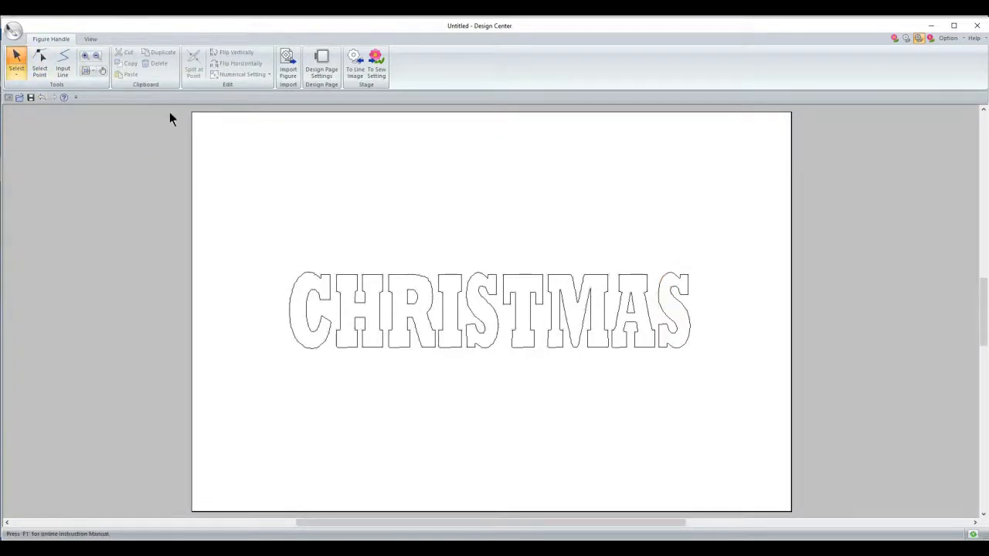
- Delete the uneven nodes from the middle S outline, on its upper-left curve, central diagonal, lower-right curve and bottom
left_click(85, 57)
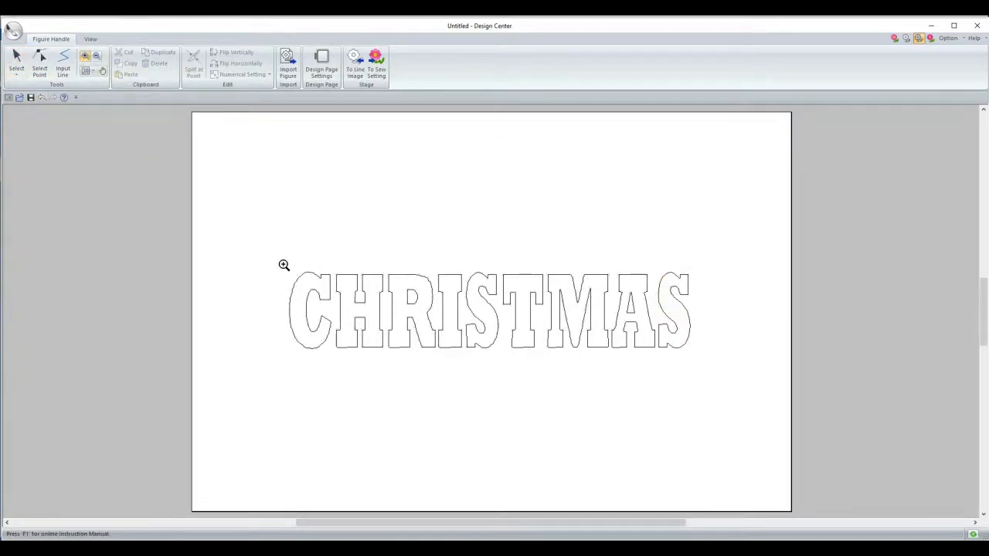
left_click_drag(283, 264, 723, 371)
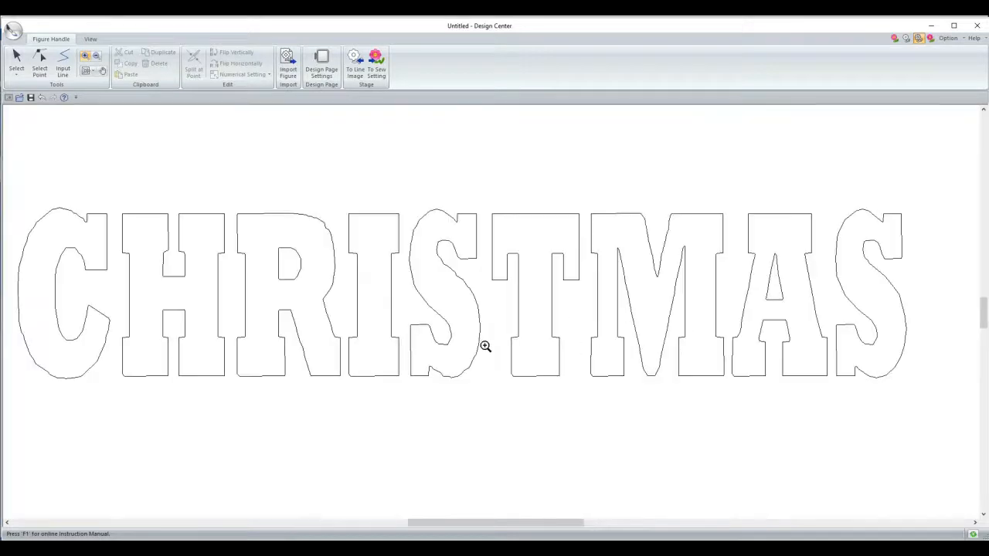
left_click(58, 65)
left_click(85, 57)
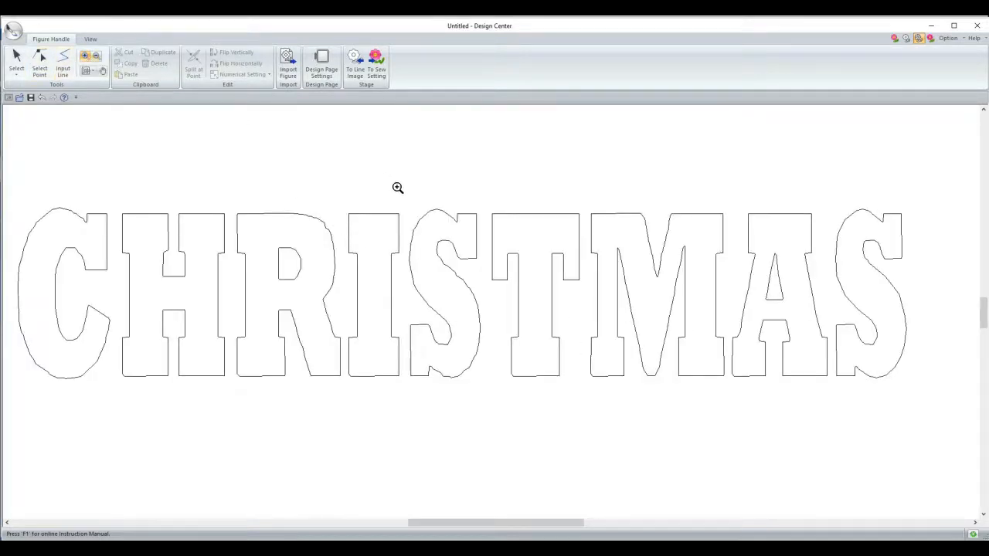
left_click_drag(507, 401, 393, 182)
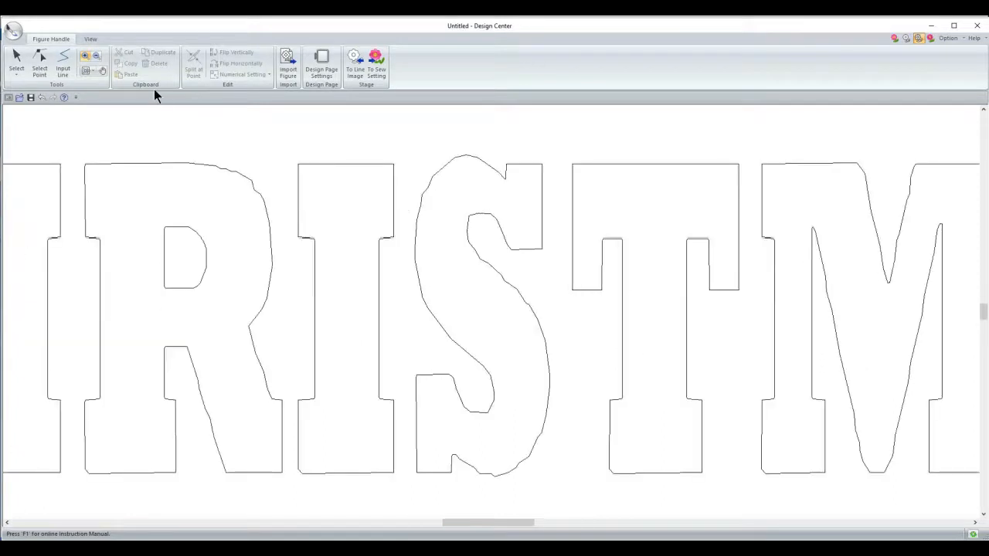
left_click(42, 62)
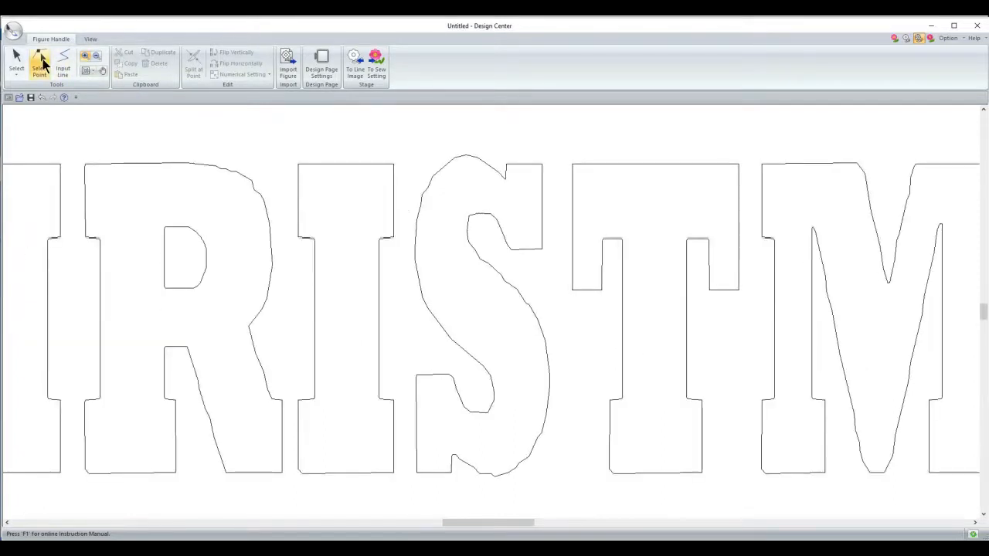
left_click(84, 57)
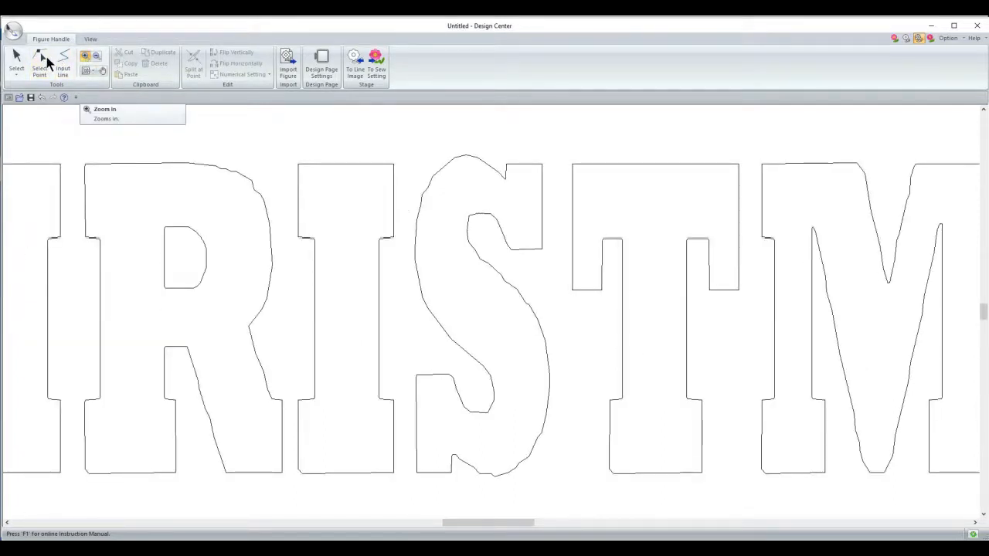
left_click(40, 62)
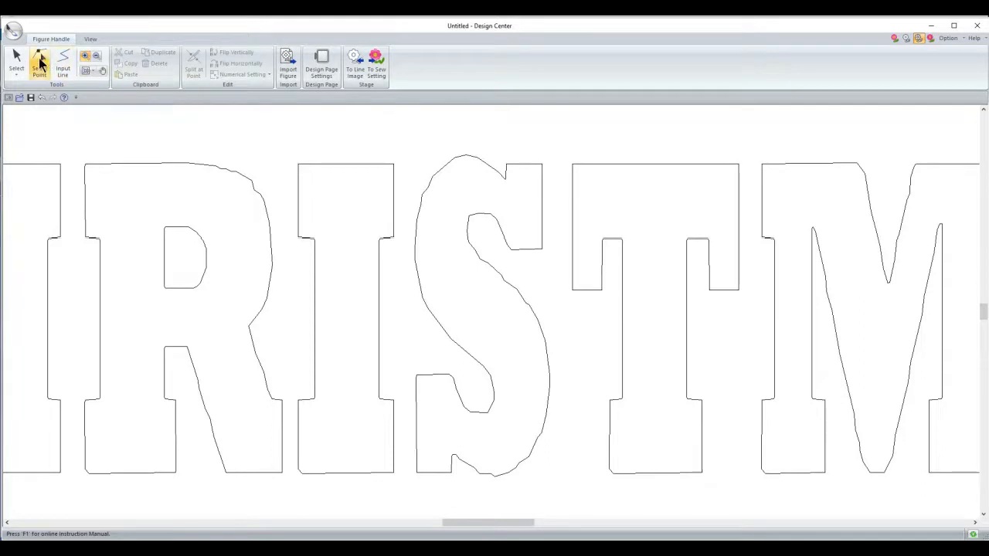
left_click(427, 187)
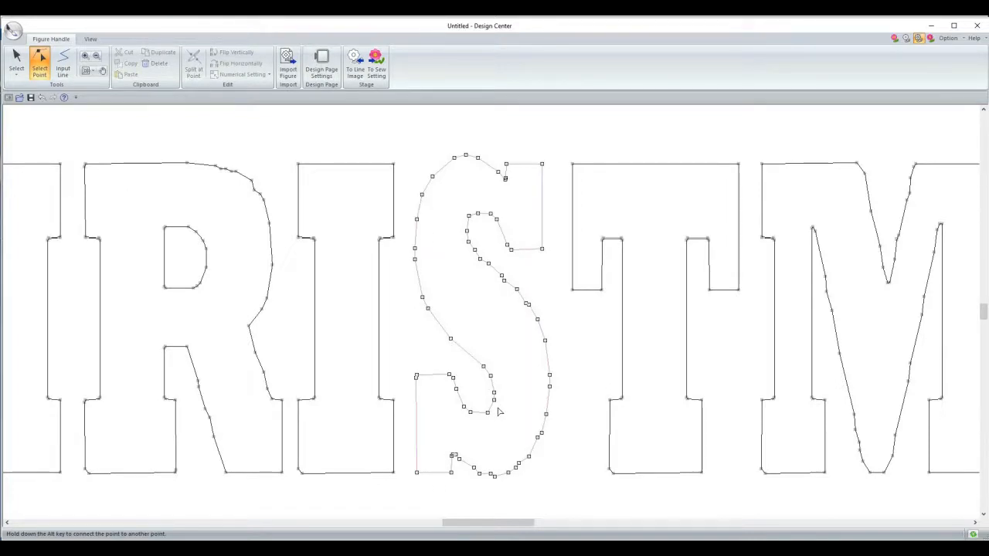
left_click(495, 476)
key("Delete")
left_click(538, 438)
key("Delete")
left_click(480, 258)
key("Delete")
left_click(466, 167)
- Check the nodes along the upper-right curve of the R outline
left_click(221, 171)
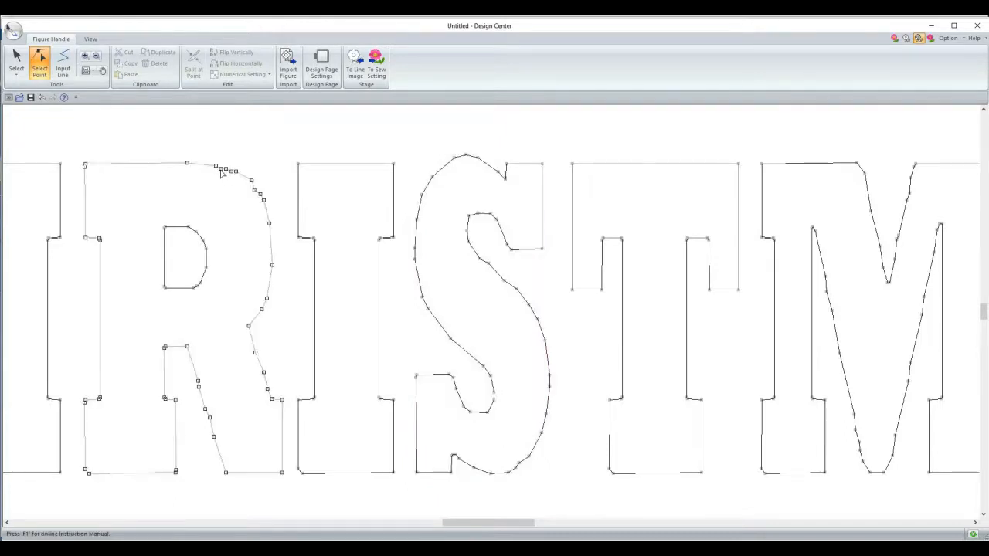
left_click(267, 149)
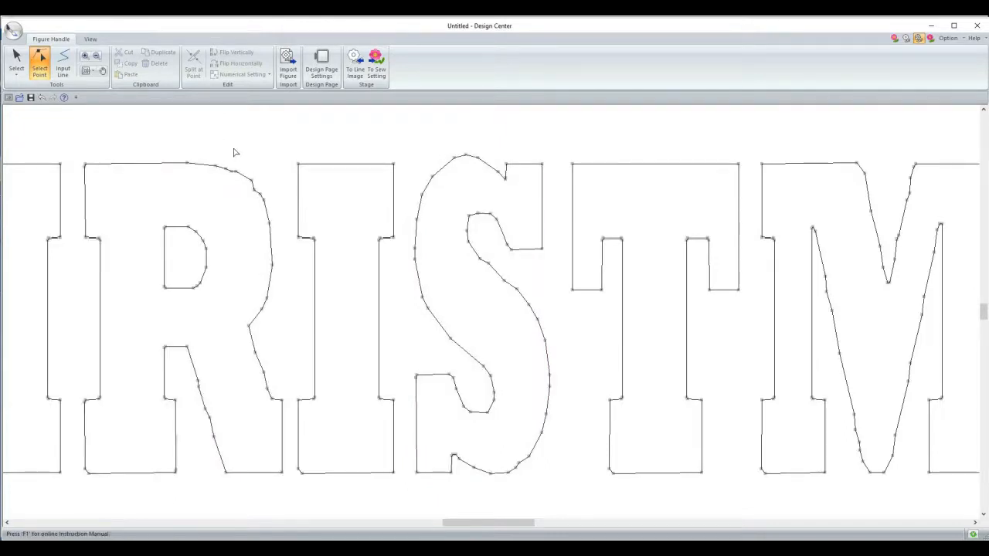
left_click(85, 70)
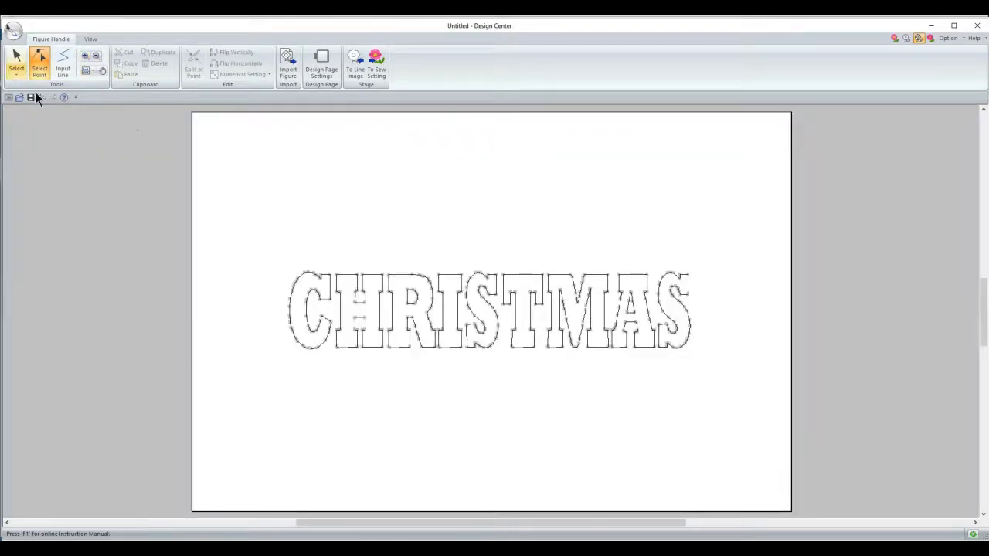
left_click(17, 62)
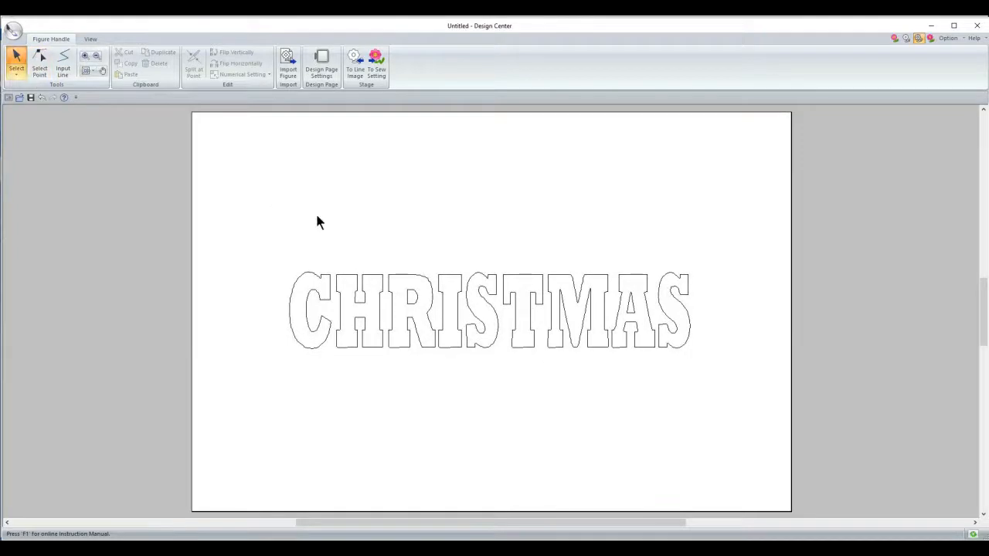
- Delete the redundant nodes from the C outline along its outer curve, bottom and lower-right end
left_click(86, 59)
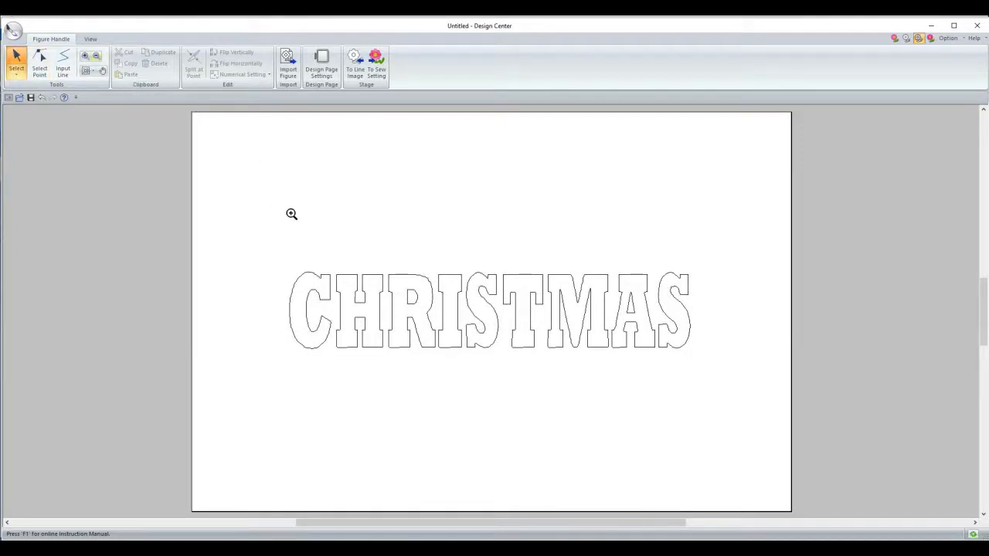
left_click_drag(276, 239, 729, 383)
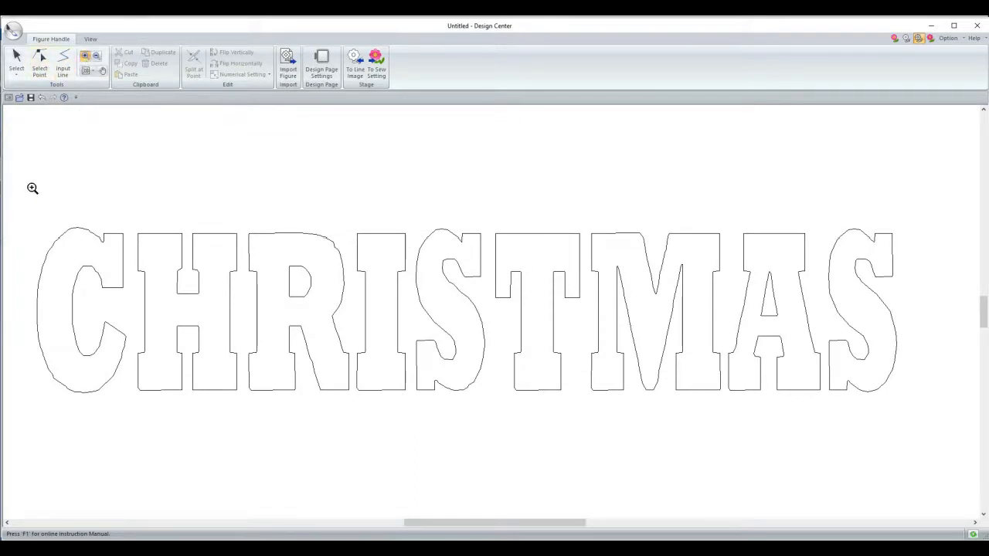
left_click_drag(23, 210, 131, 420)
left_click(41, 62)
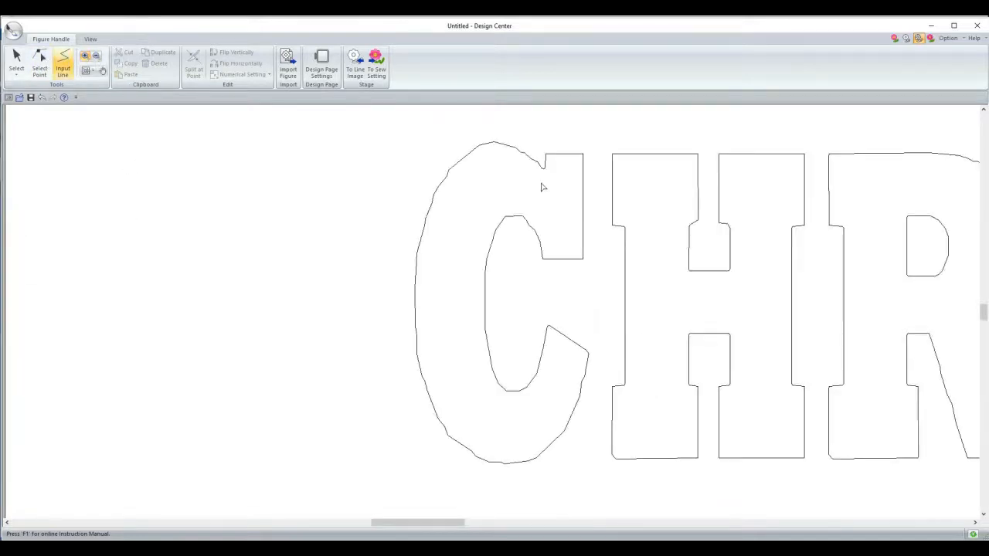
left_click(446, 178)
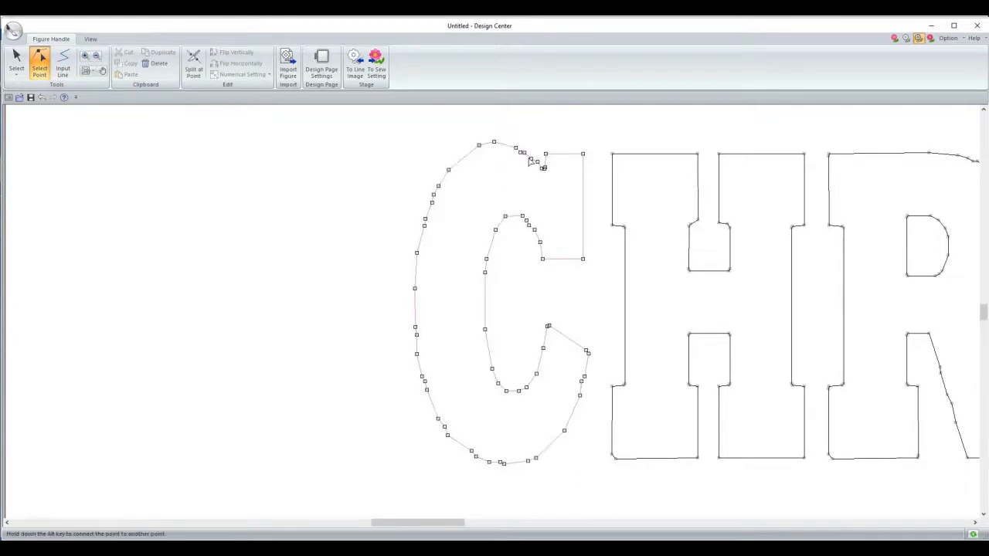
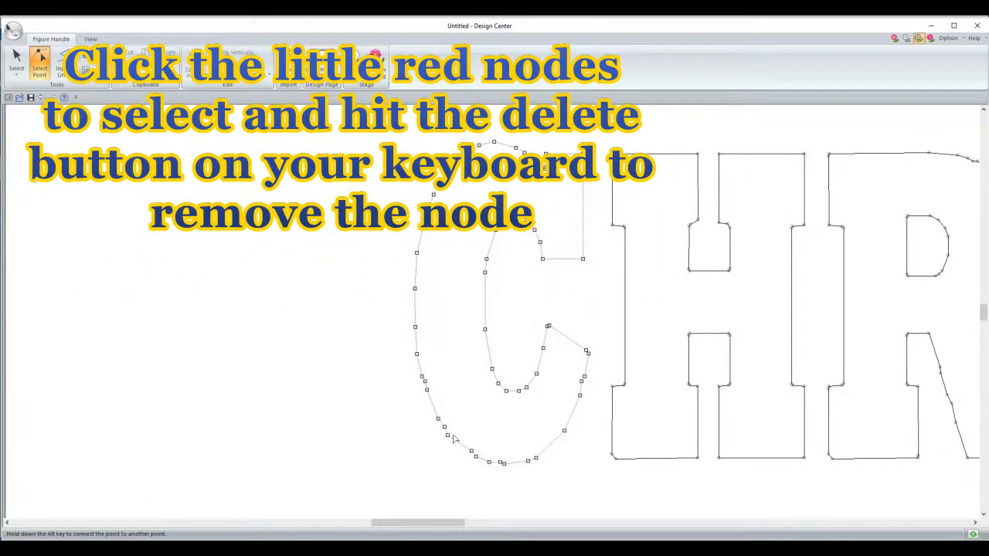
left_click(581, 381)
key("Delete")
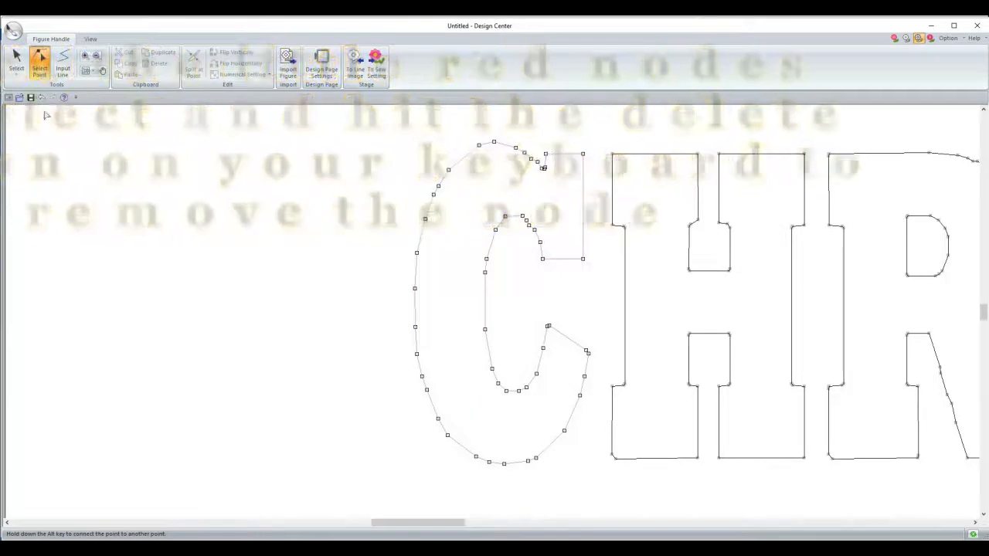
left_click(17, 66)
left_click(397, 188)
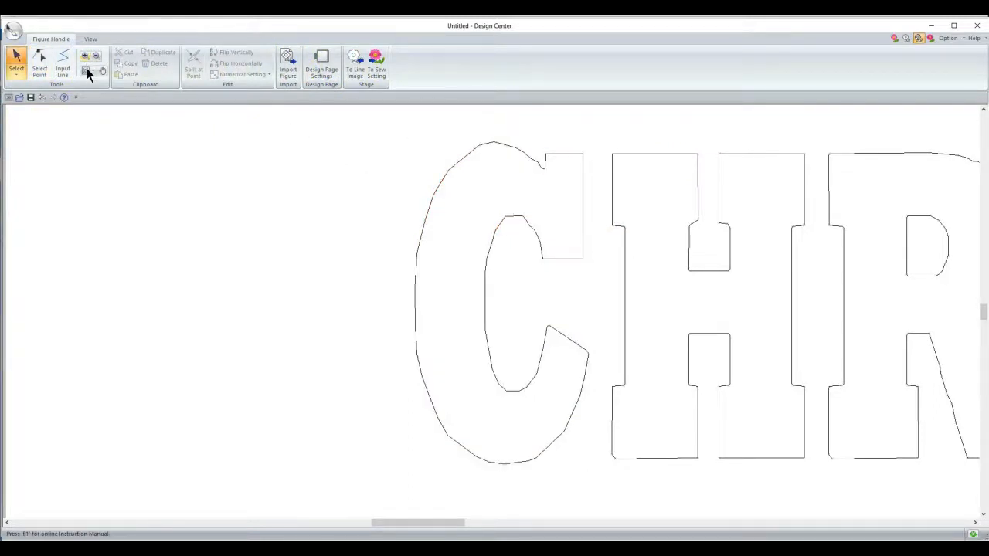
left_click(603, 265)
left_click(644, 307)
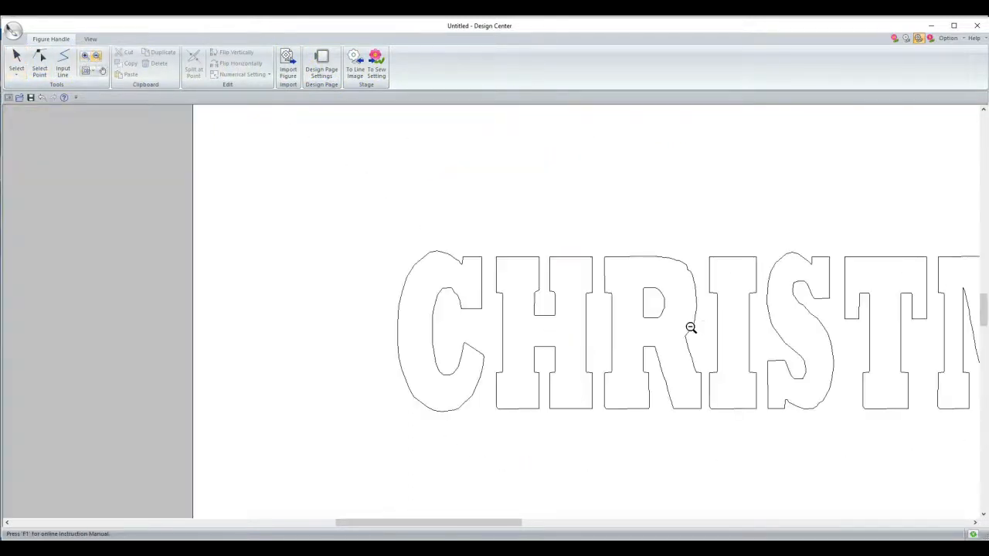
- Switch to the Merry Christmas embroidery layout and examine where the green and red bands divide the MERRY letters
left_click(691, 327)
left_click(85, 56)
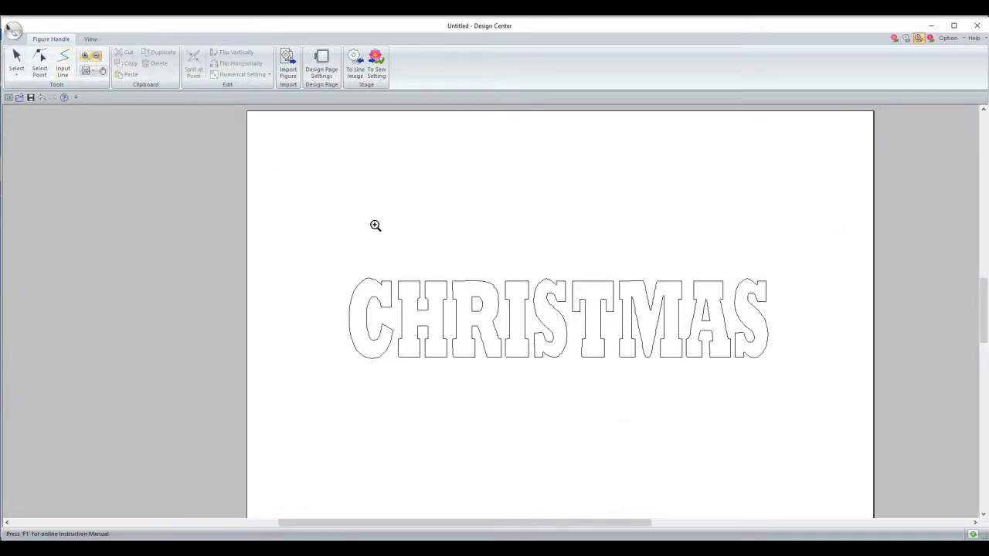
left_click_drag(321, 244, 788, 347)
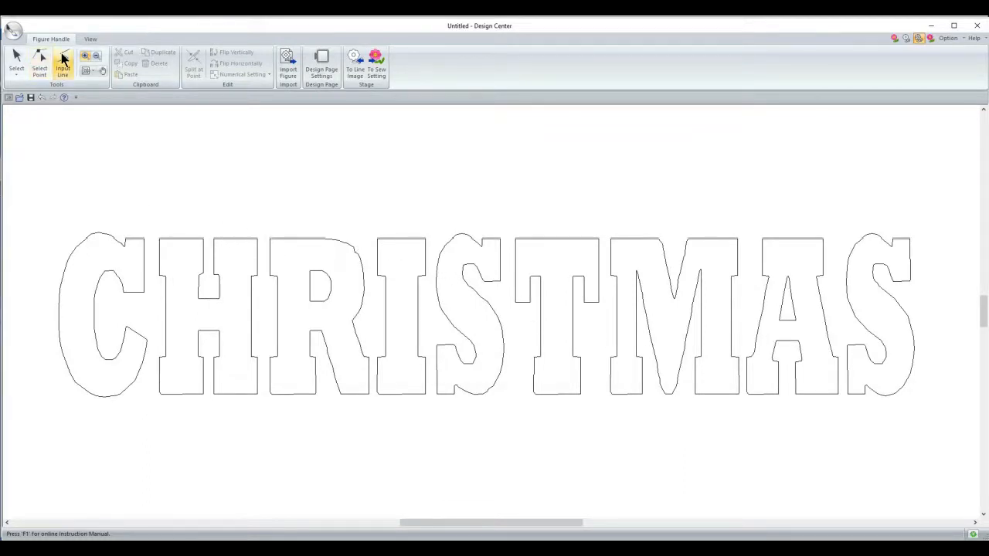
left_click(63, 59)
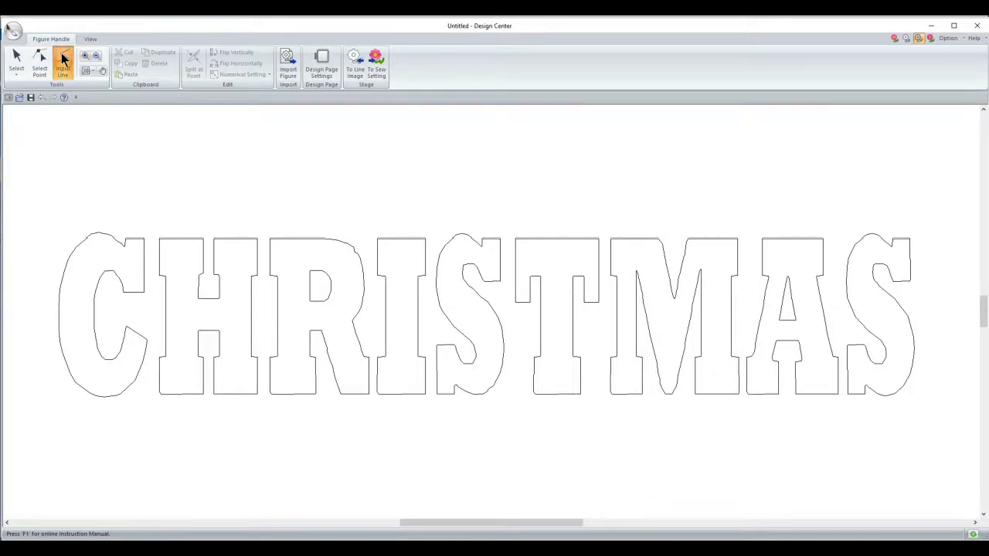
key("alt+Tab")
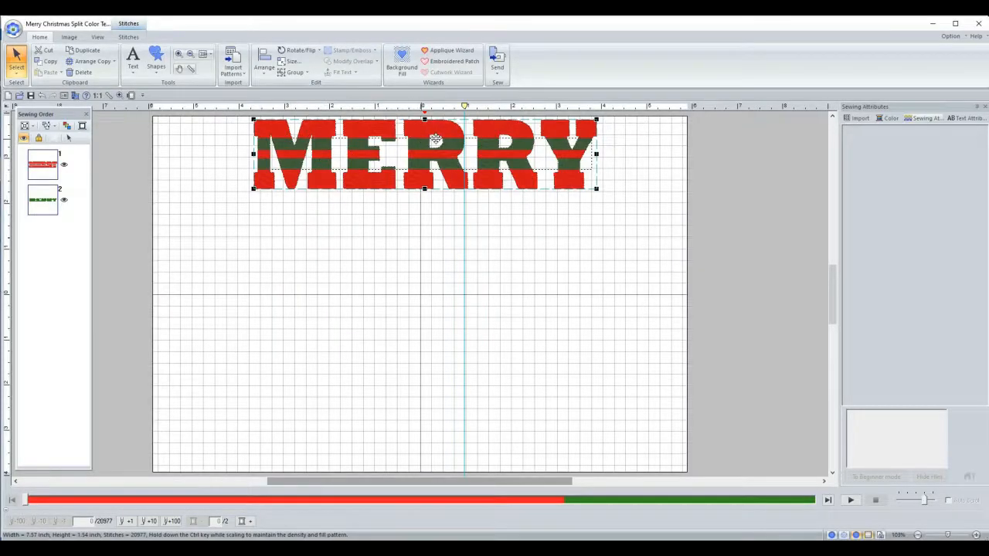
left_click(179, 54)
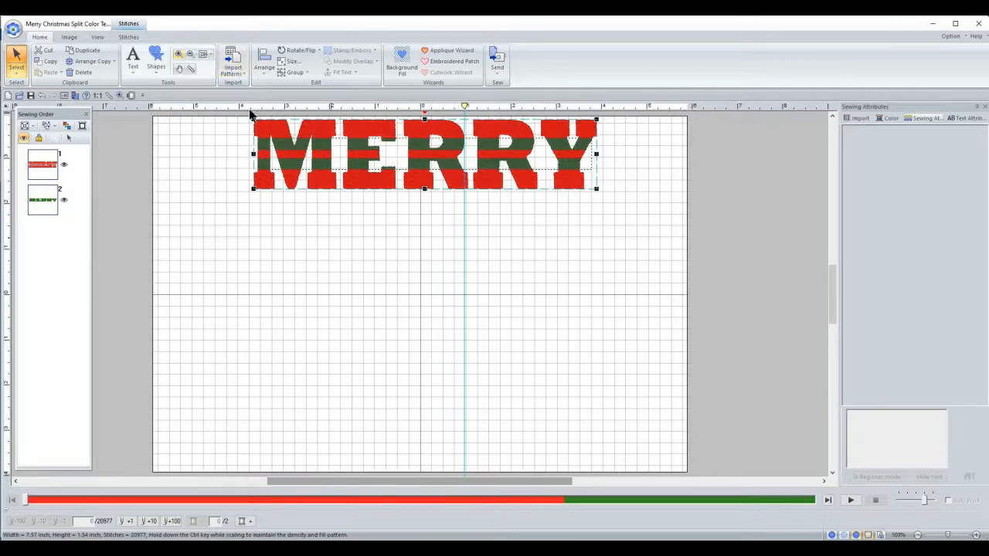
left_click_drag(248, 118, 611, 204)
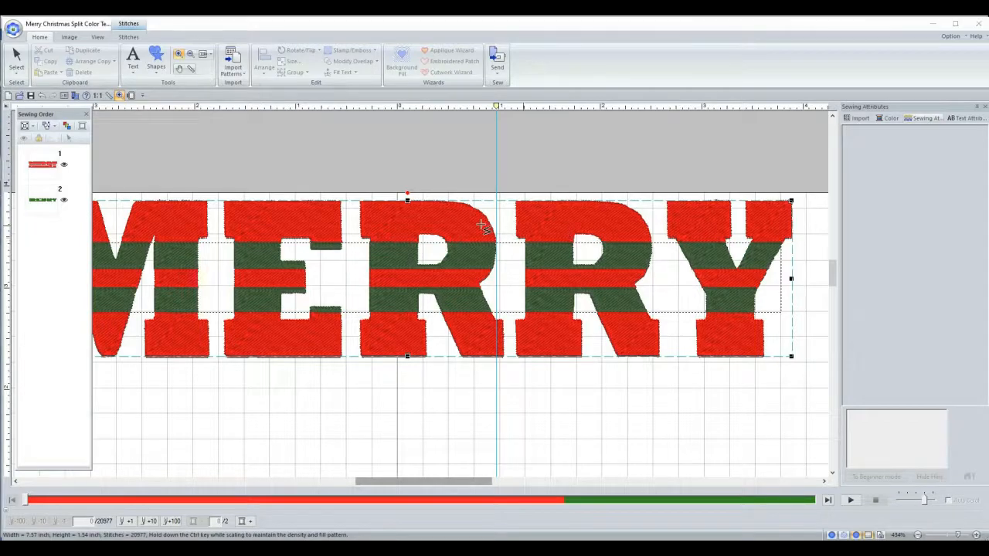
key("alt+Tab")
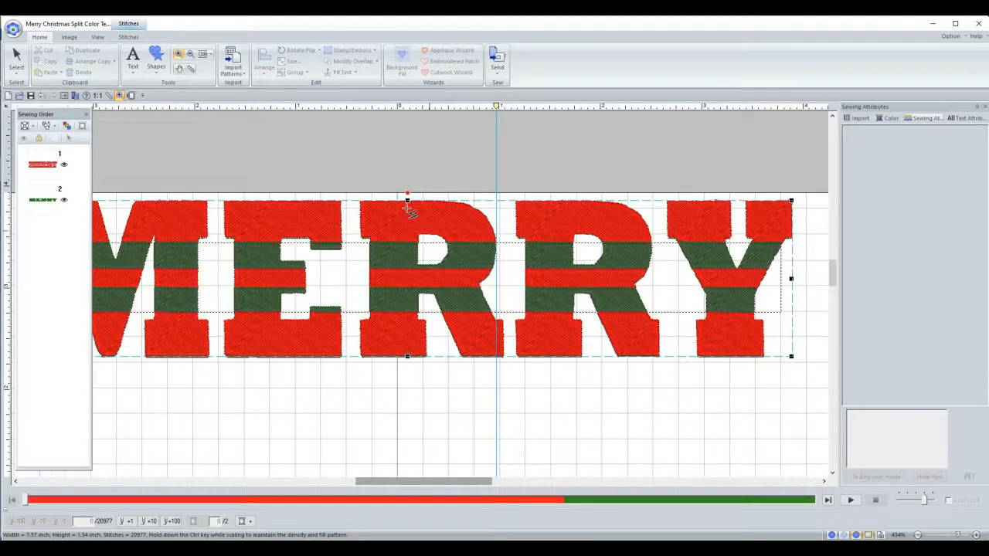
key("alt+Tab")
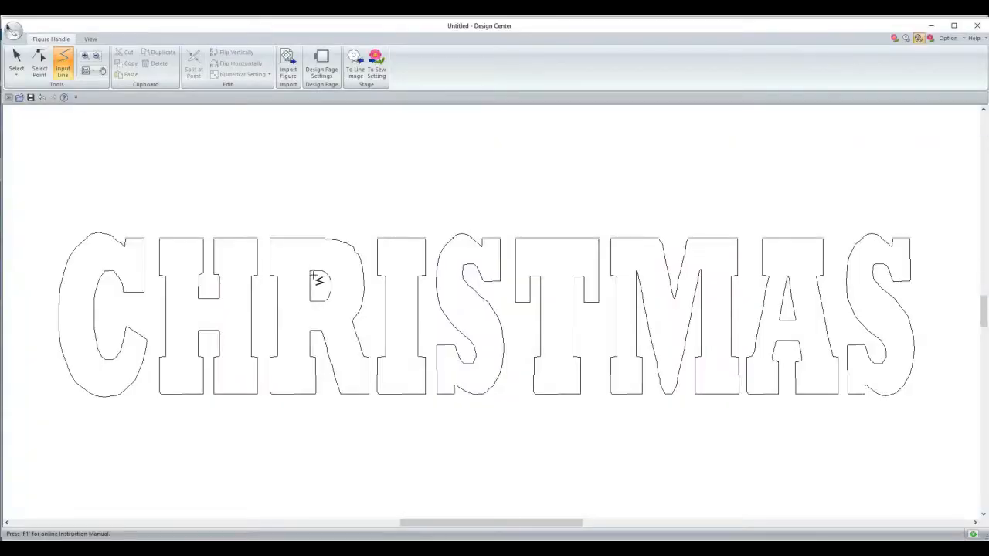
- In Design Center, draw two horizontal lines about 8.6 inches long across CHRISTMAS, one through the upper serifs and one just above mid-height
left_click(34, 269)
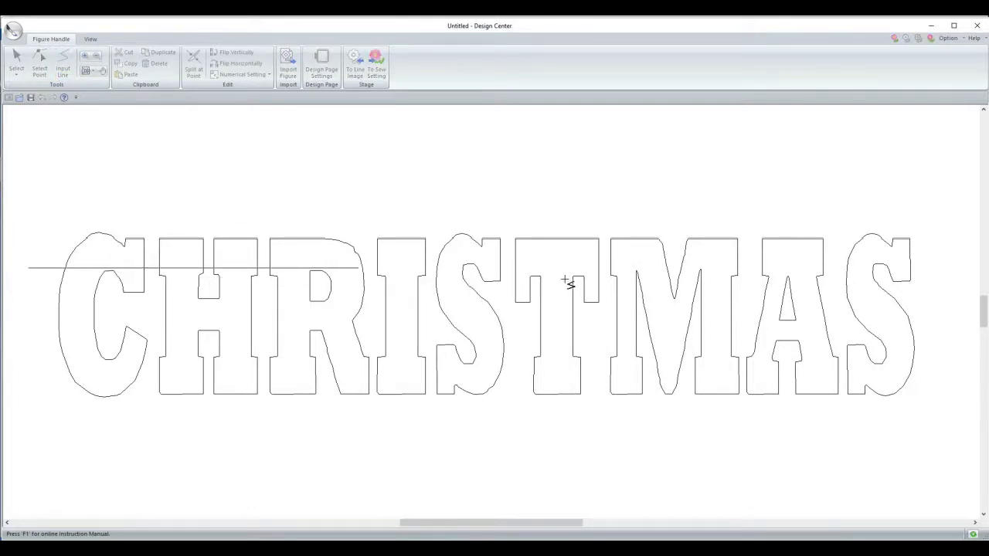
double_click(955, 270)
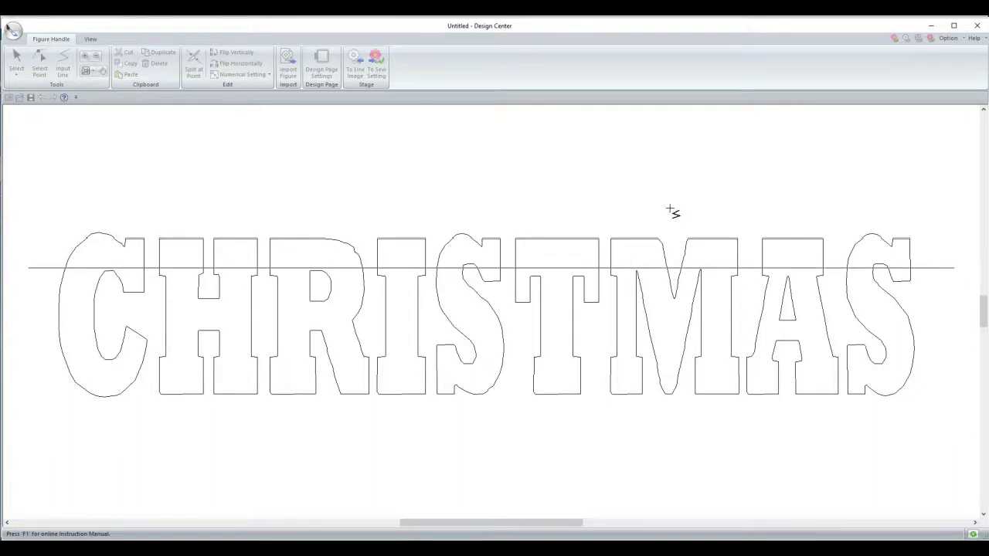
left_click(21, 302)
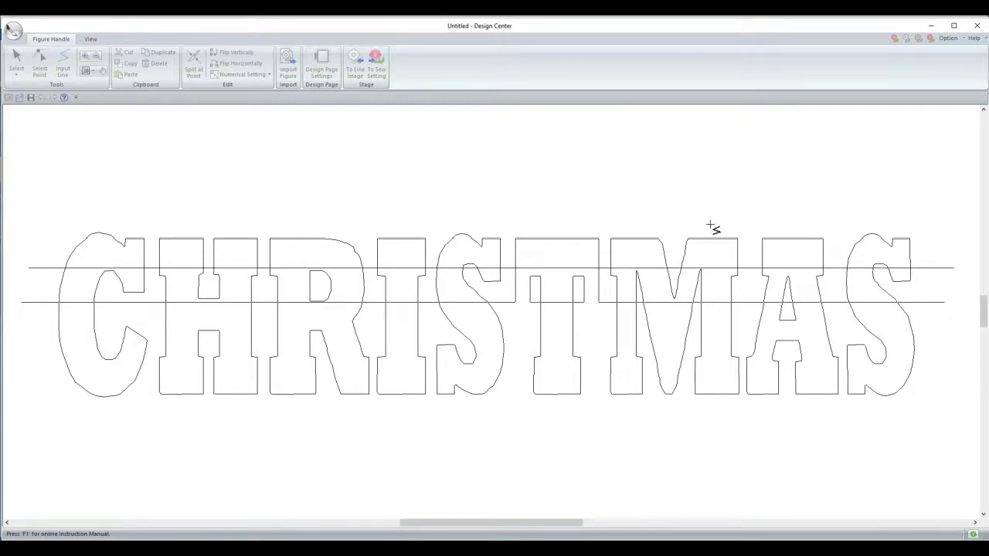
key("alt+Tab")
key("alt")
key("alt")
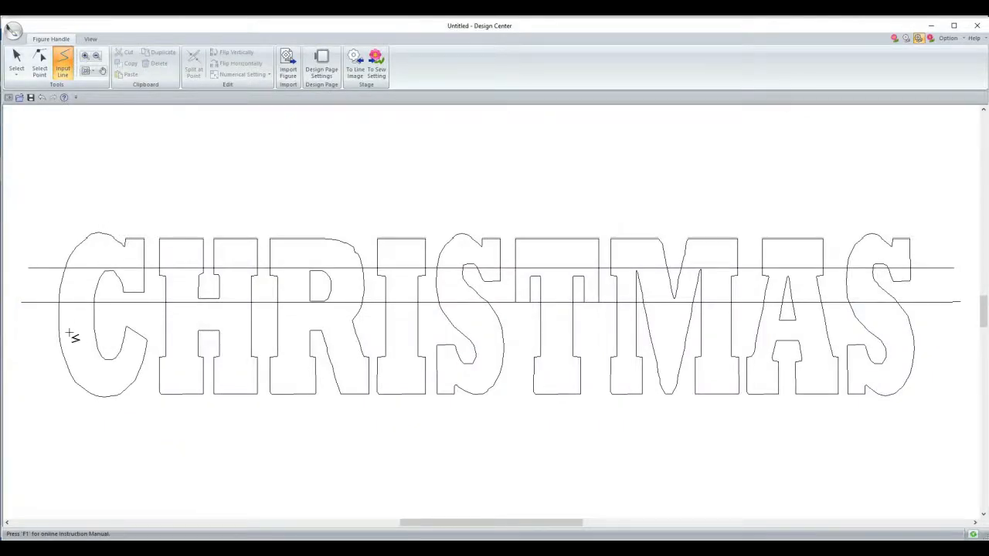
- Draw a third horizontal line about 8.4 inches long across CHRISTMAS and raise it to just below the letters' mid-height
left_click(25, 337)
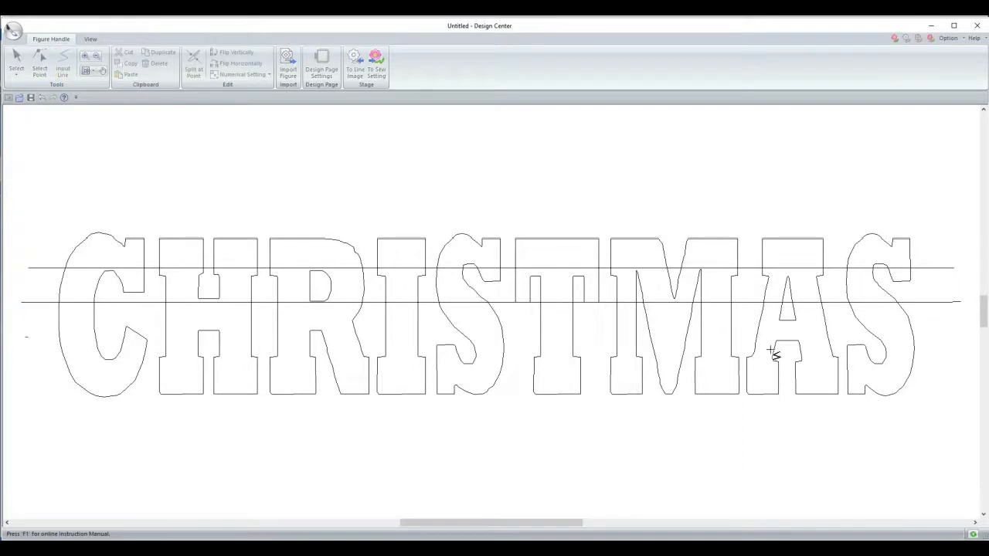
double_click(940, 336)
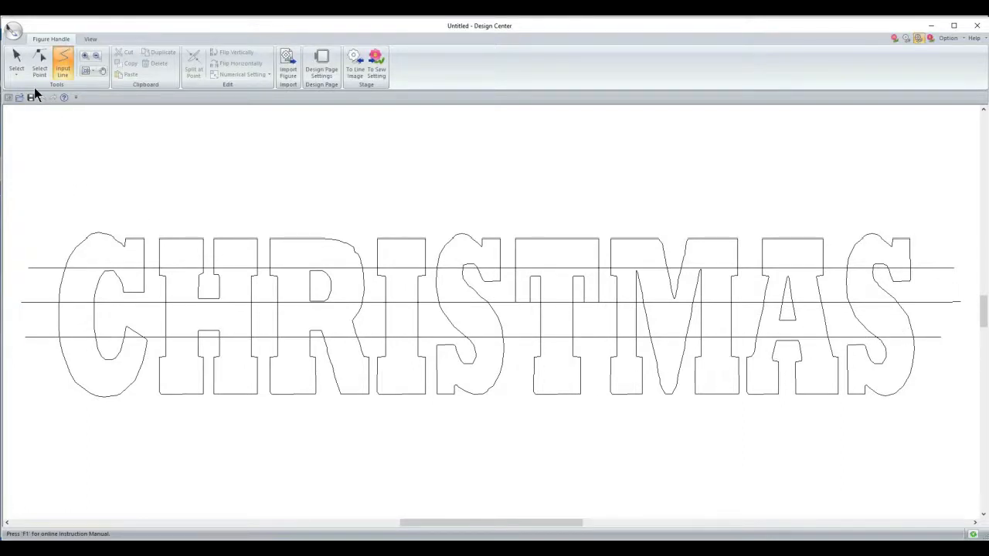
left_click(17, 62)
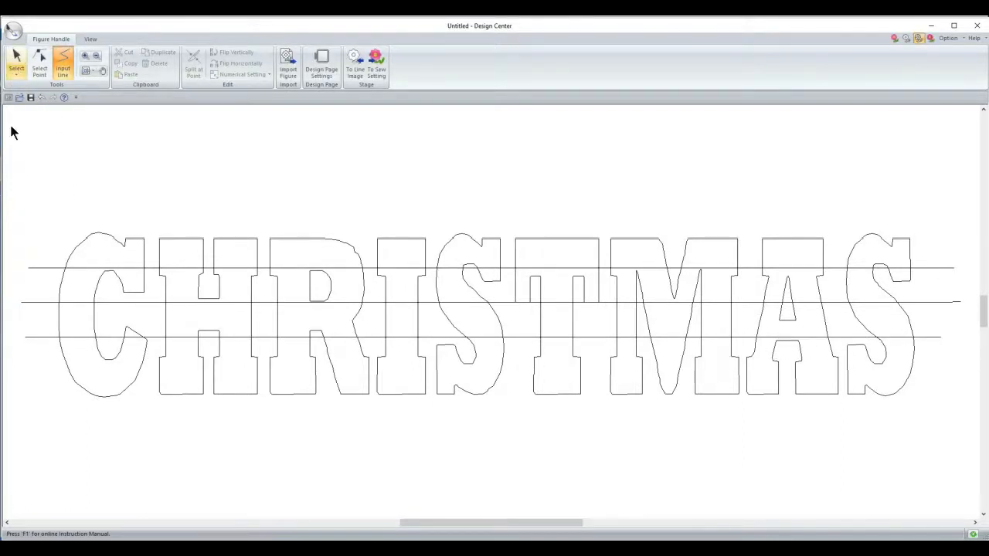
left_click(38, 337)
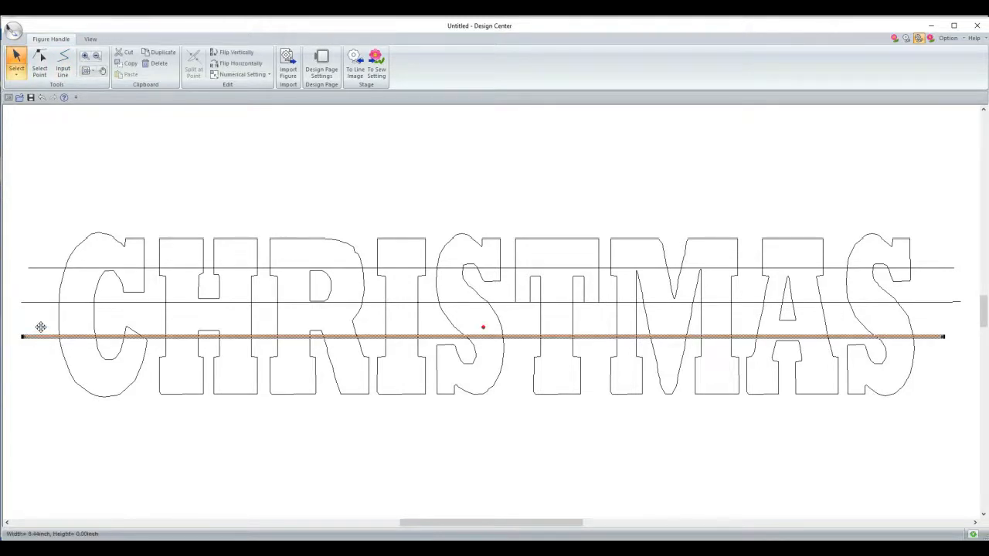
left_click_drag(40, 336, 42, 326)
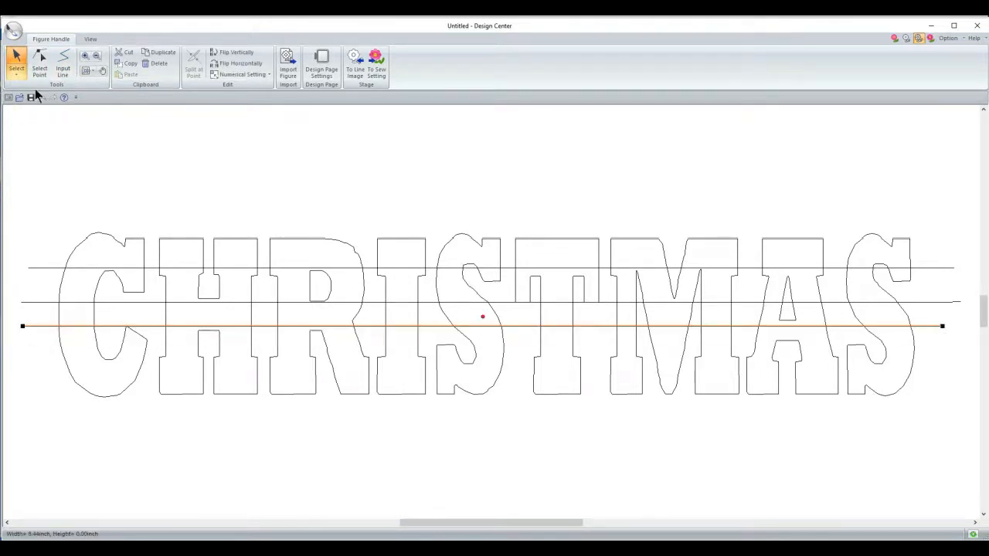
- Draw a fourth horizontal line about 8.5 inches long across the lower letters and raise it slightly above the bottom serifs
left_click(65, 63)
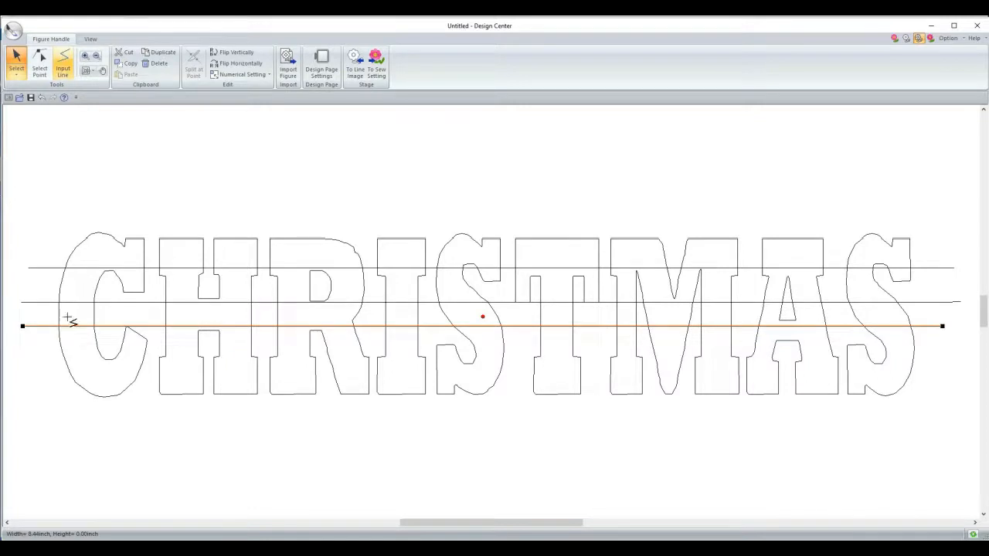
left_click(31, 357)
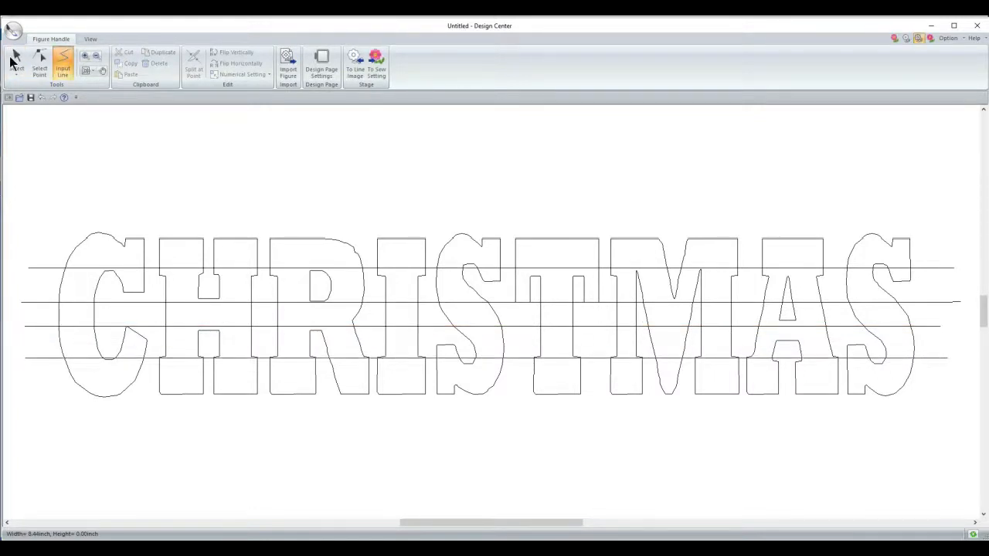
left_click(16, 61)
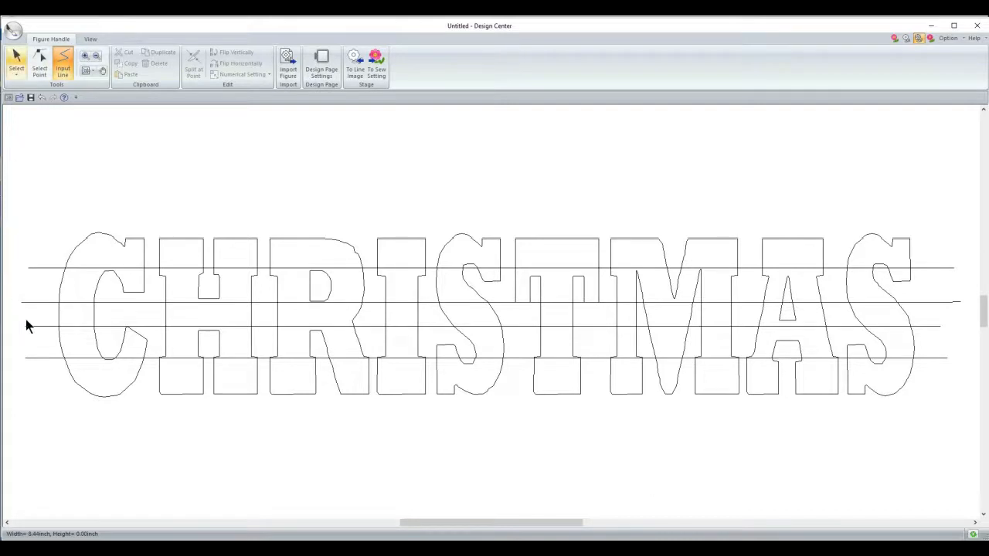
left_click(40, 358)
left_click_drag(40, 353, 40, 353)
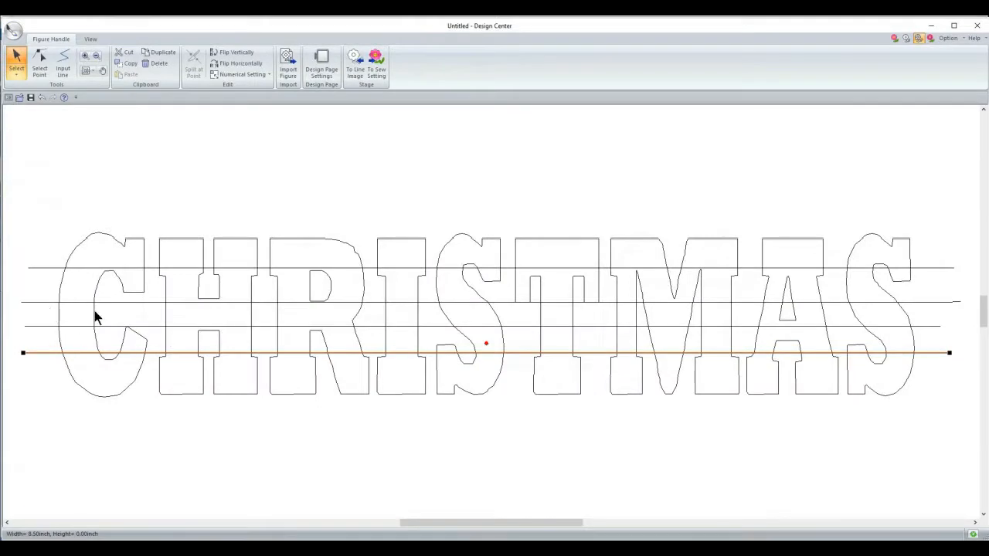
- Lower the second split line slightly toward the third one and compare the spacing with the MERRY bands
left_click(37, 302)
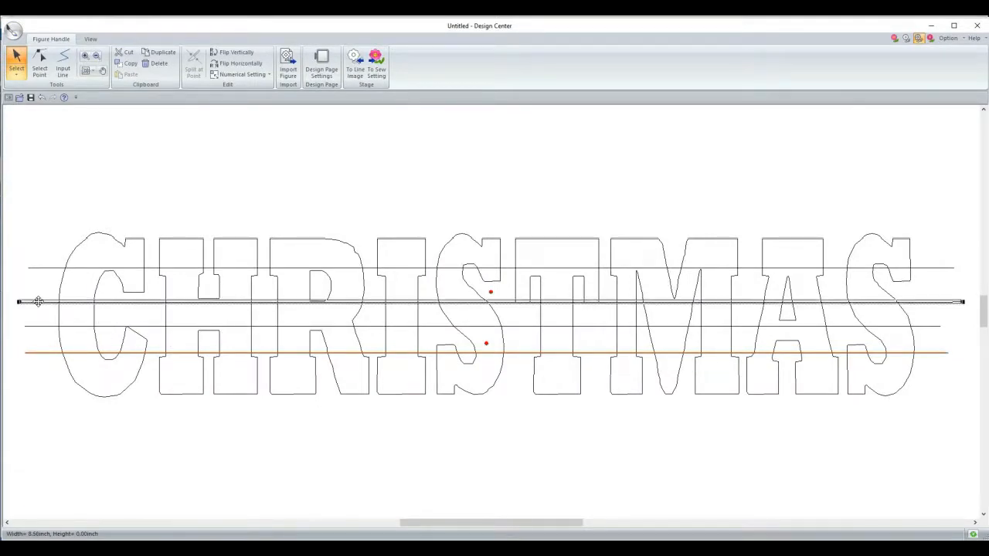
left_click_drag(40, 304, 40, 306)
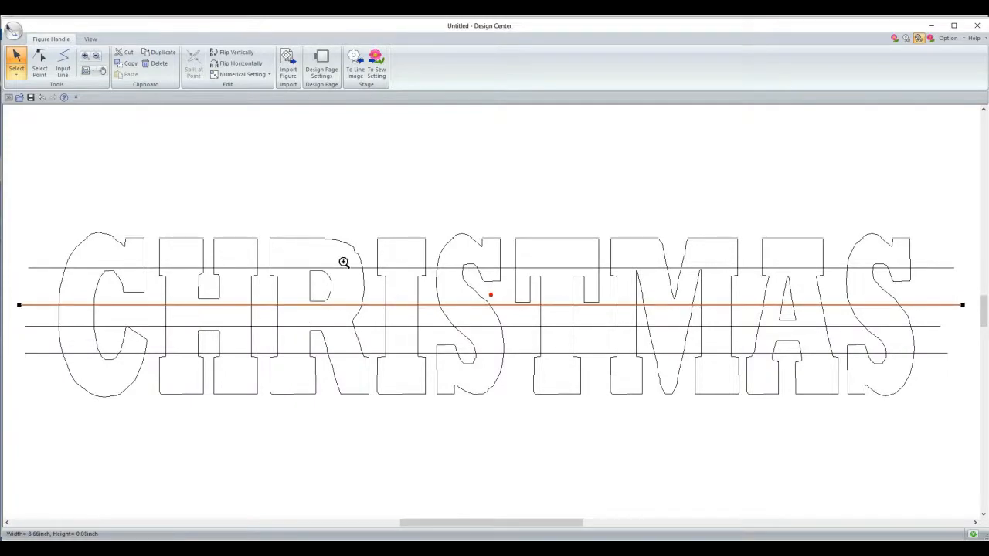
key("alt+Tab")
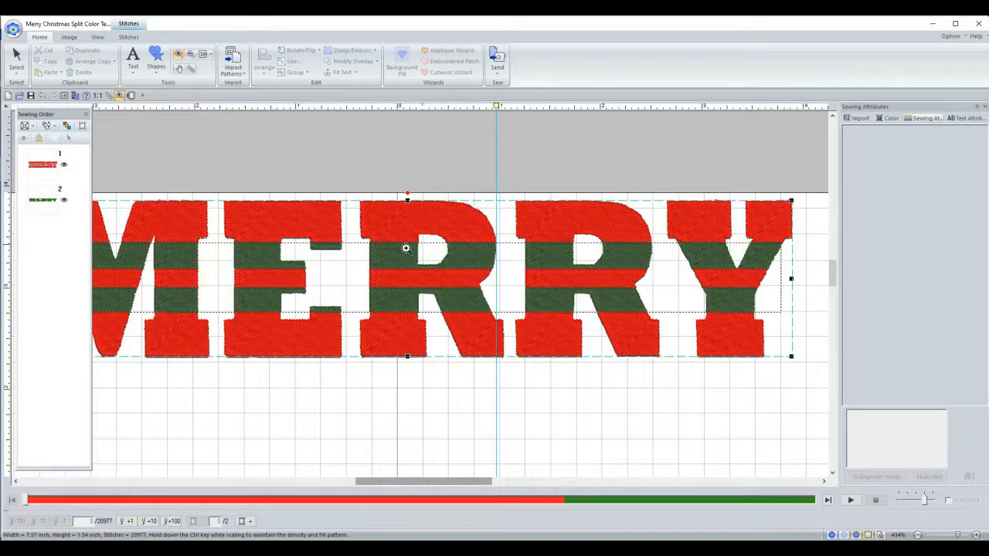
key("alt+Tab")
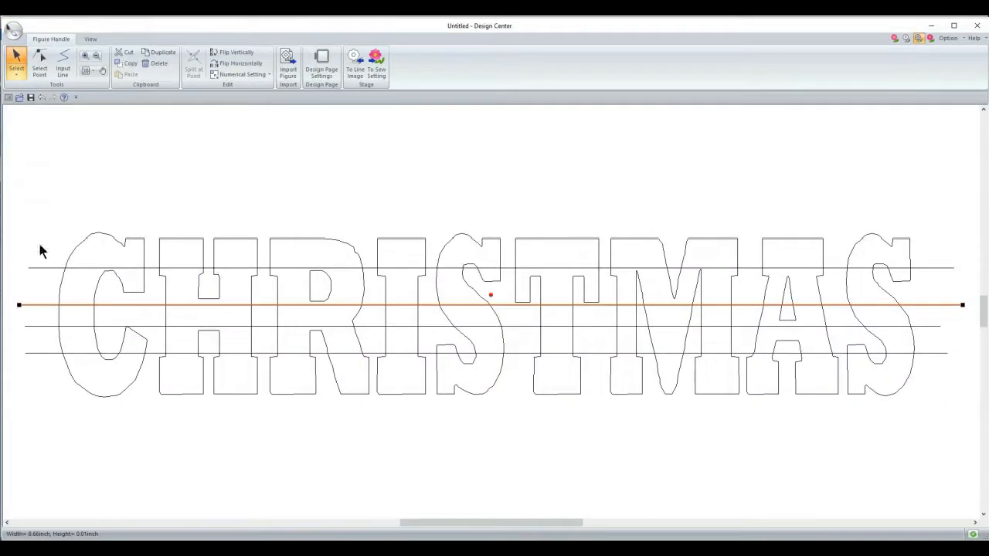
- Move the uppermost split line down to the lower edge of the top serifs, using the MERRY bands as reference
left_click(48, 268)
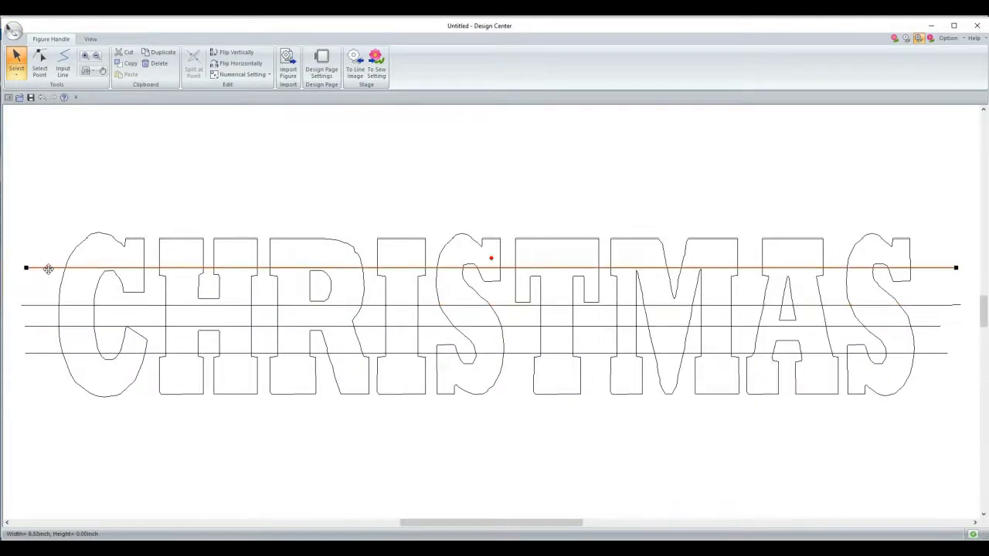
left_click_drag(46, 272, 43, 278)
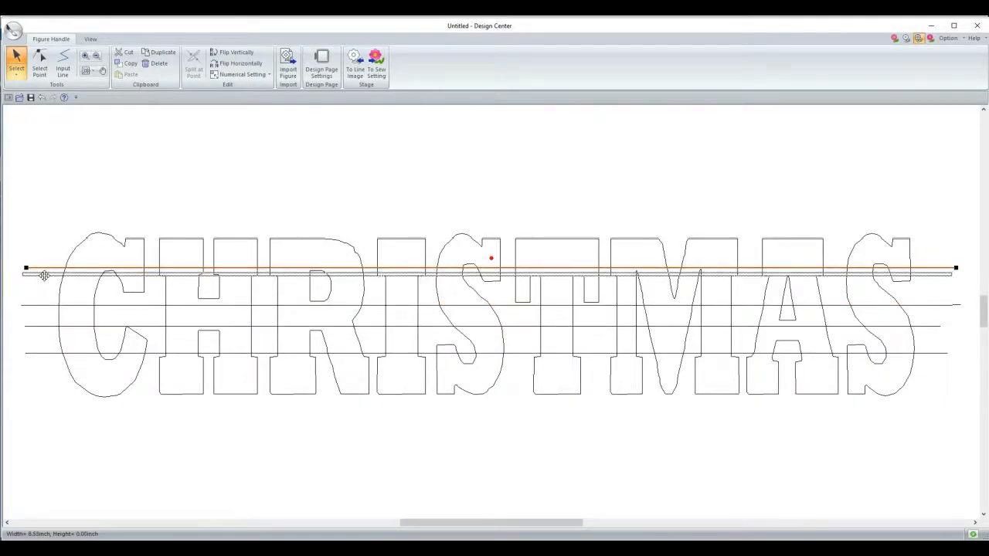
key("alt+Tab")
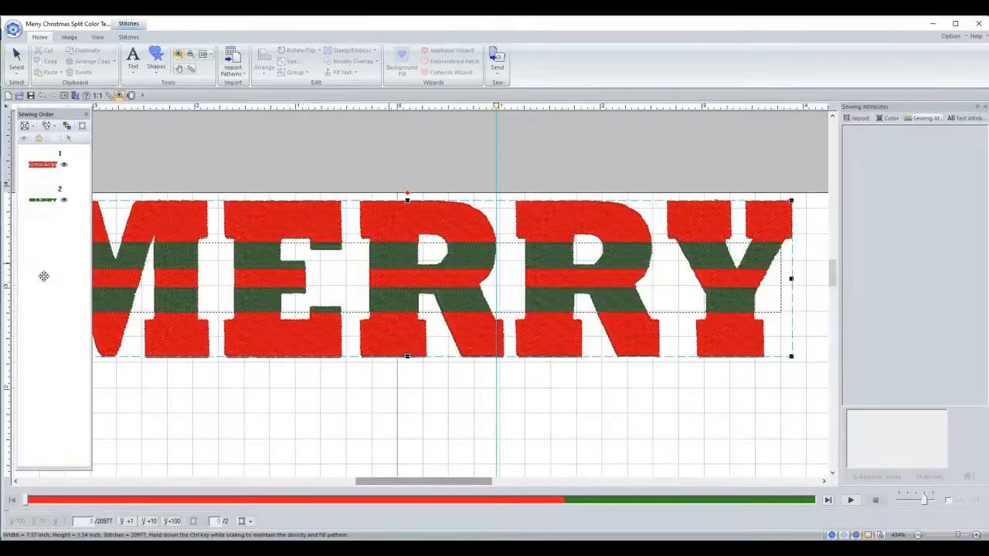
key("alt+Tab")
left_click_drag(42, 275, 43, 277)
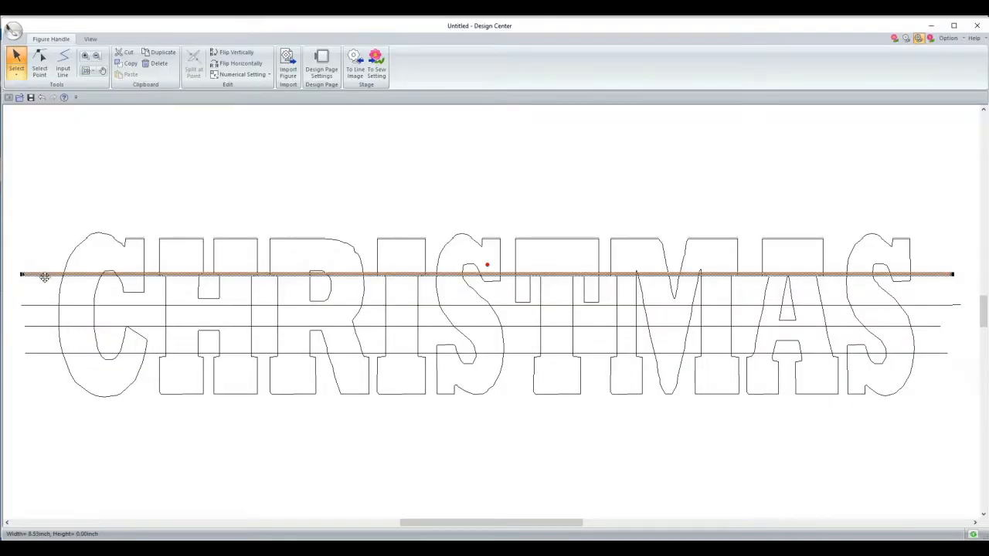
- Compare the positions of the four split lines across CHRISTMAS with the color bands on the MERRY lettering
key("alt+Tab")
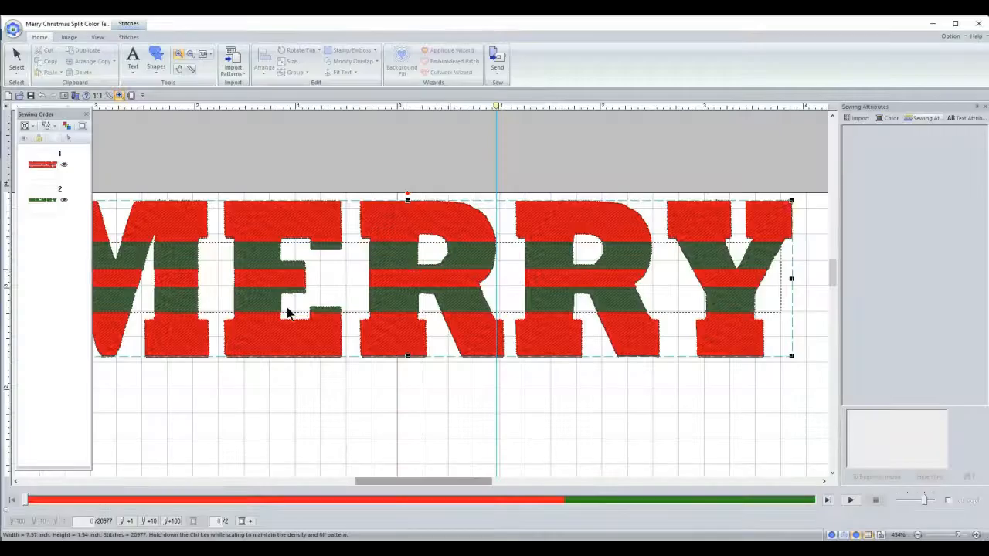
key("alt+Tab")
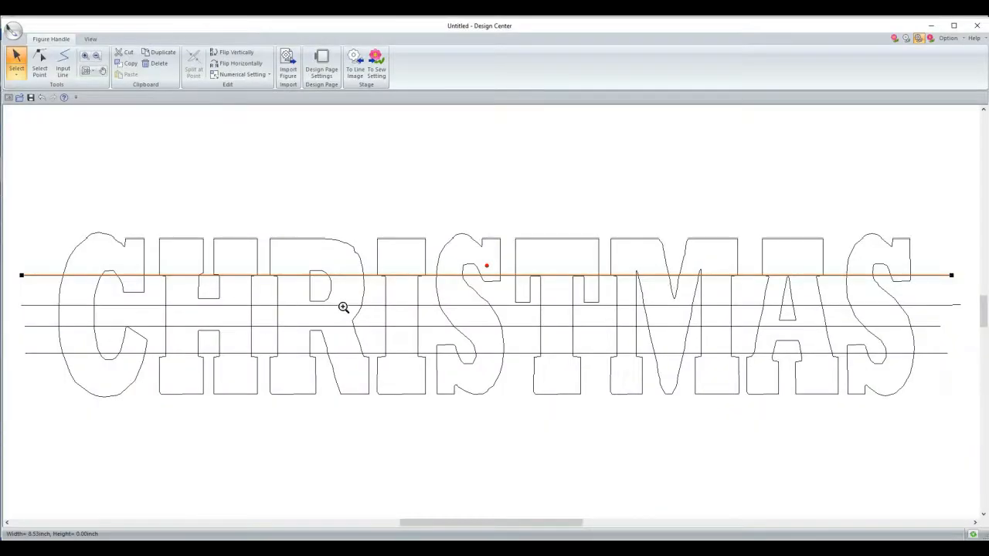
key("alt+Tab")
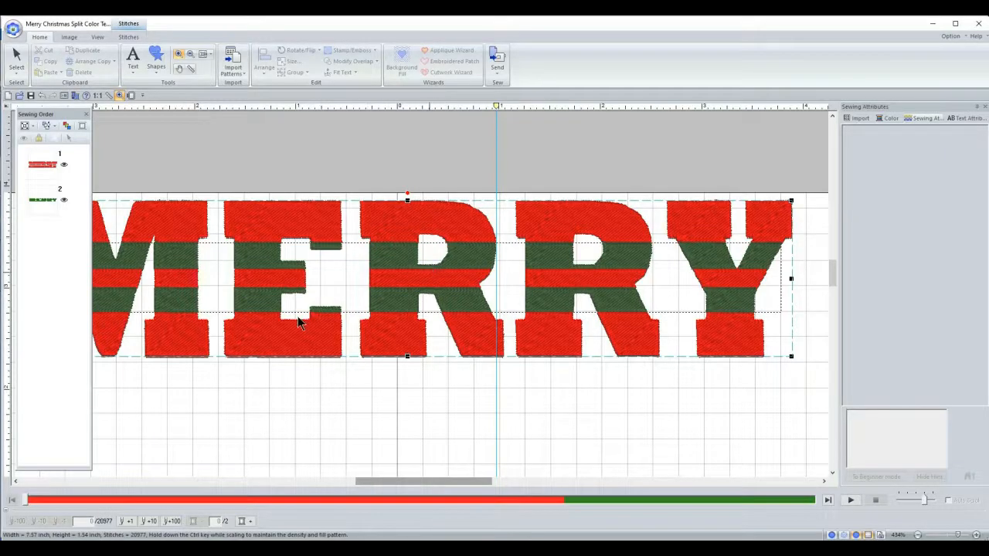
key("alt+Tab")
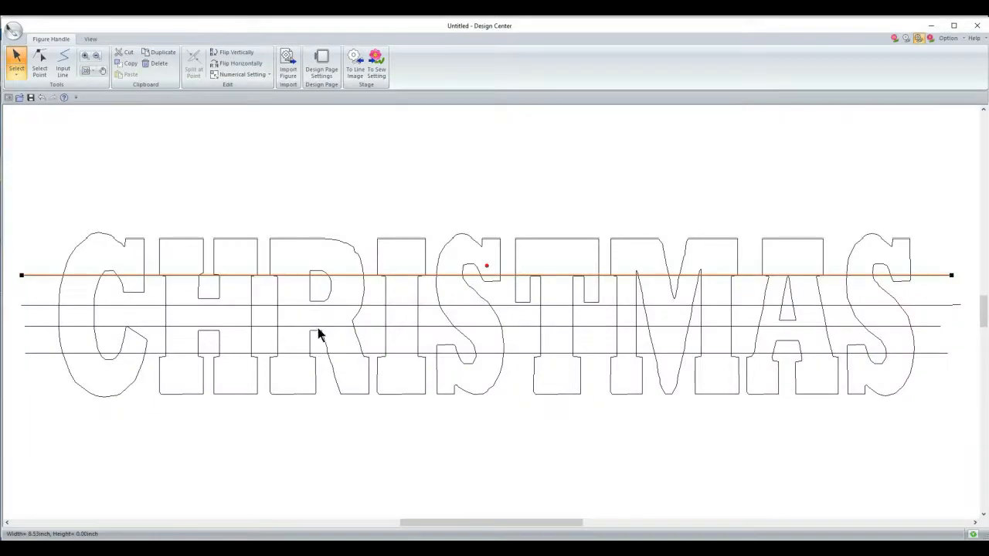
key("alt+Tab")
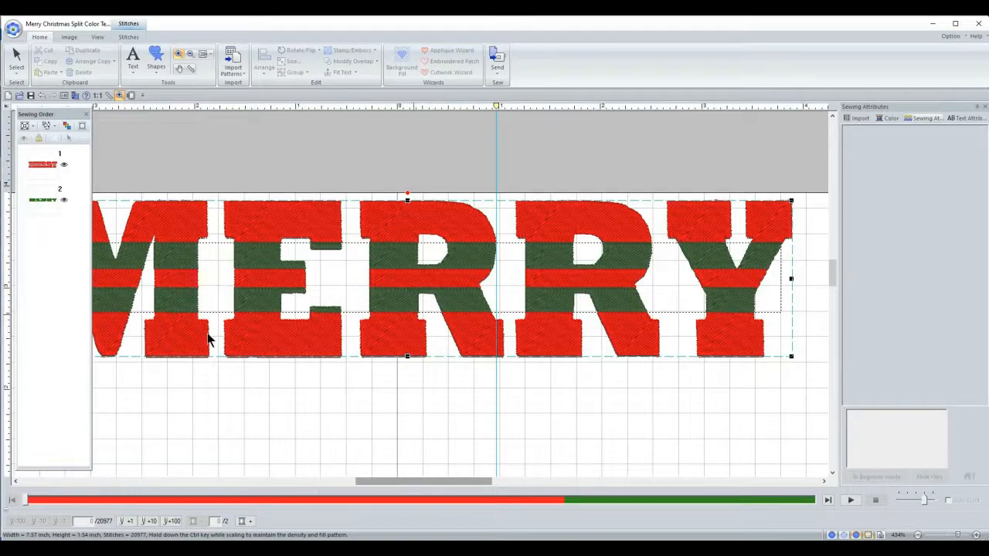
key("alt+Tab")
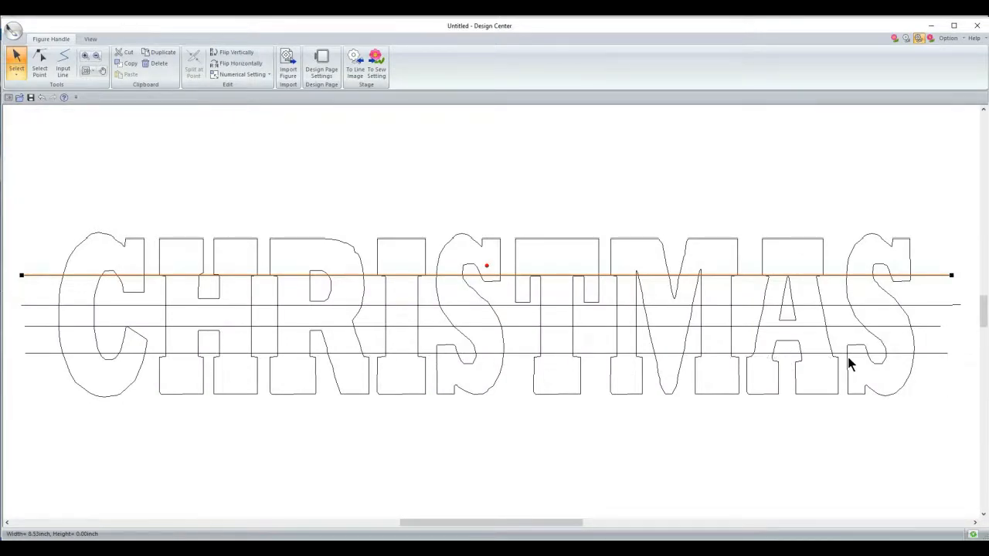
- Switch to the sew settings and set the outlines of the letters C, H and R to Not Sewn
left_click(114, 116)
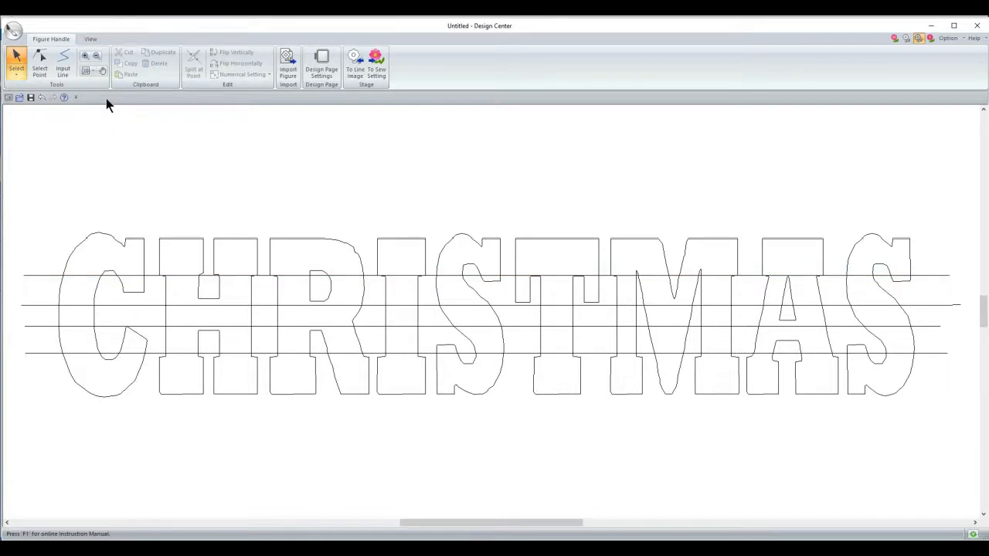
left_click(378, 72)
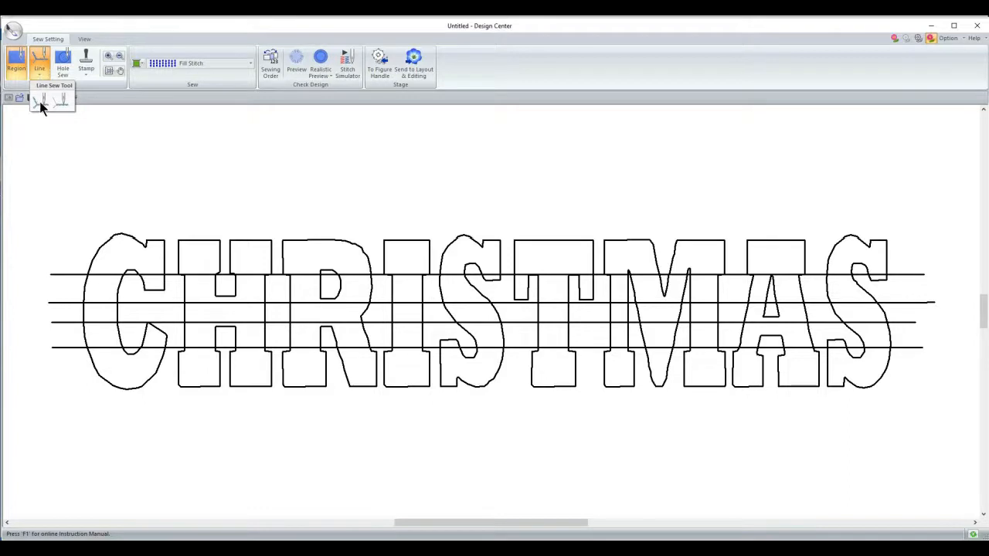
left_click(40, 101)
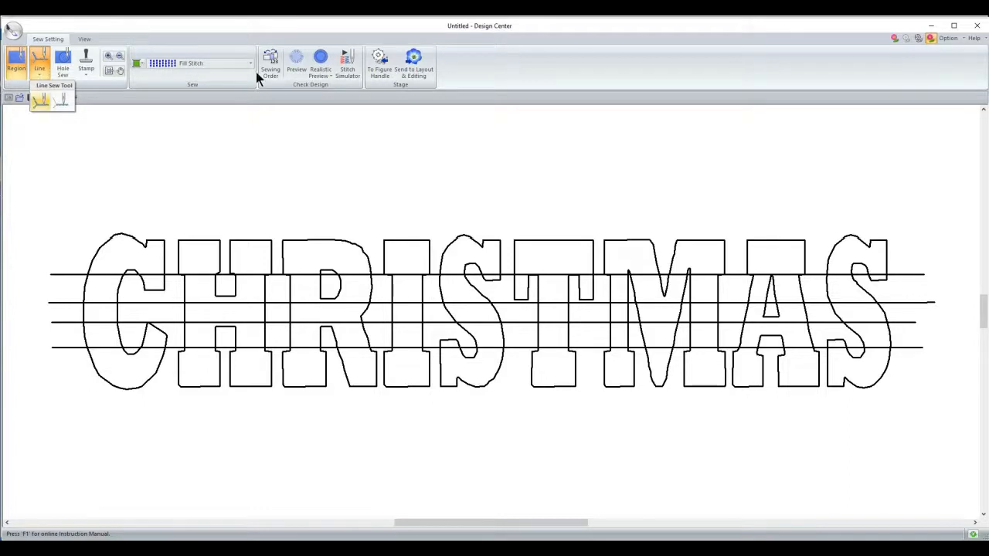
left_click(207, 63)
left_click(200, 76)
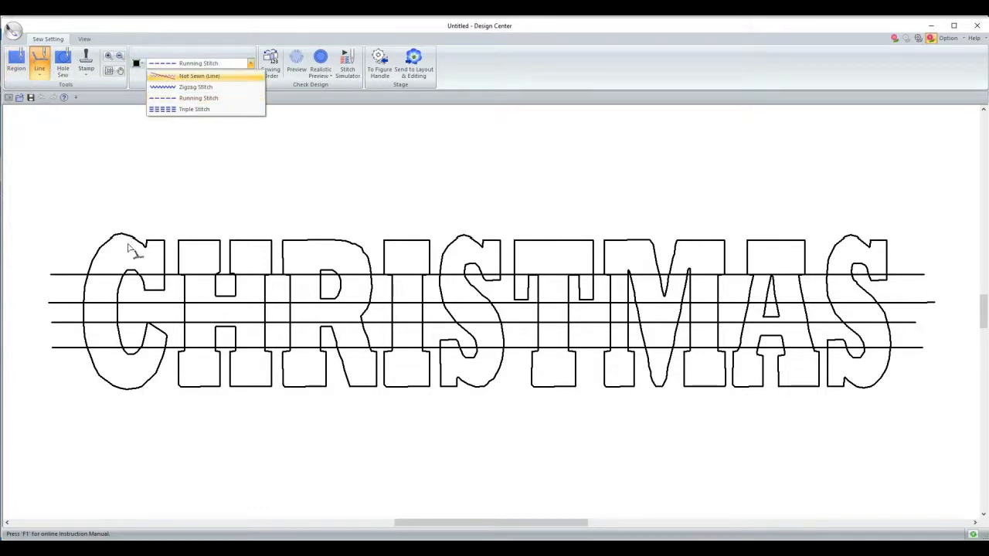
left_click(180, 254)
left_click(263, 252)
left_click(284, 255)
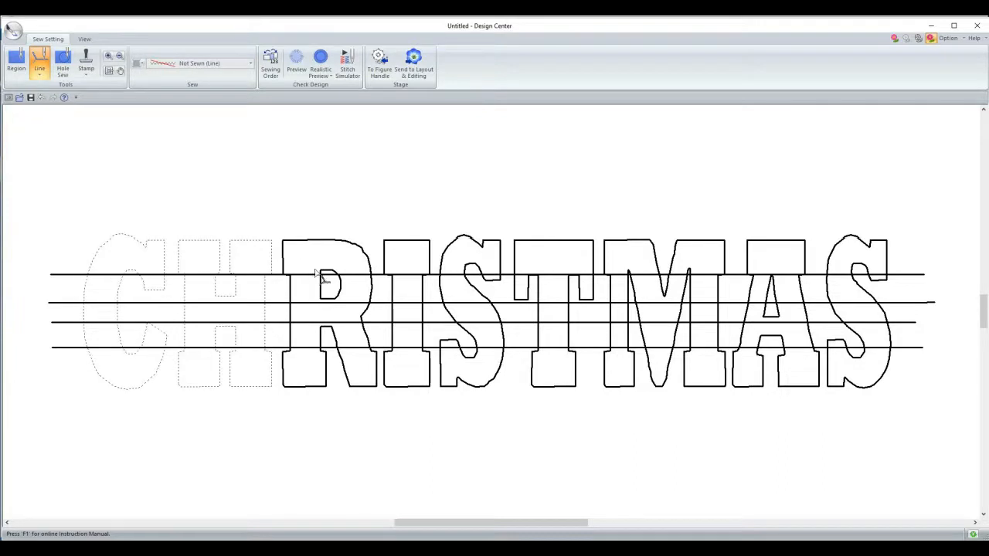
left_click(328, 289)
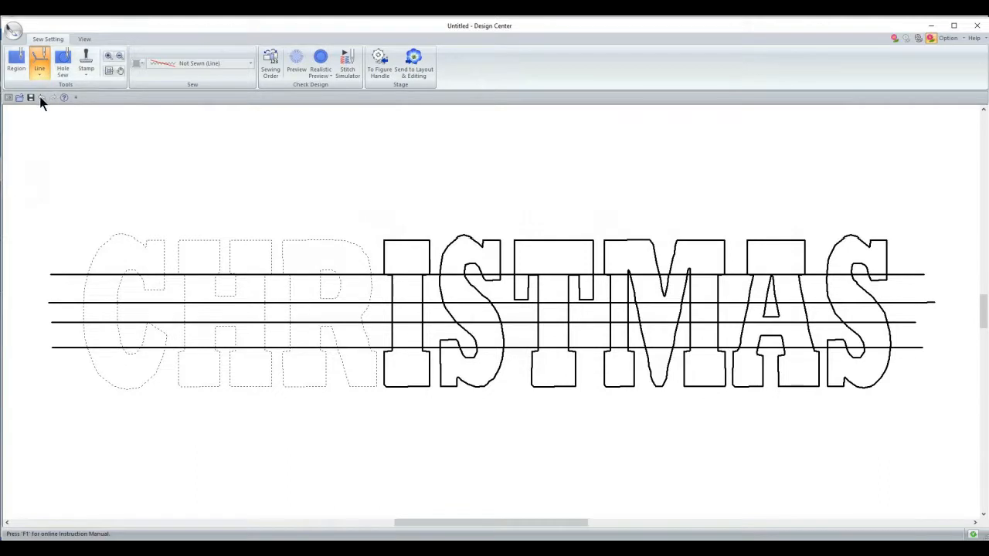
- Undo the Not Sewn settings on the C, H and R outlines and return to figure editing
left_click(40, 97)
left_click(41, 97)
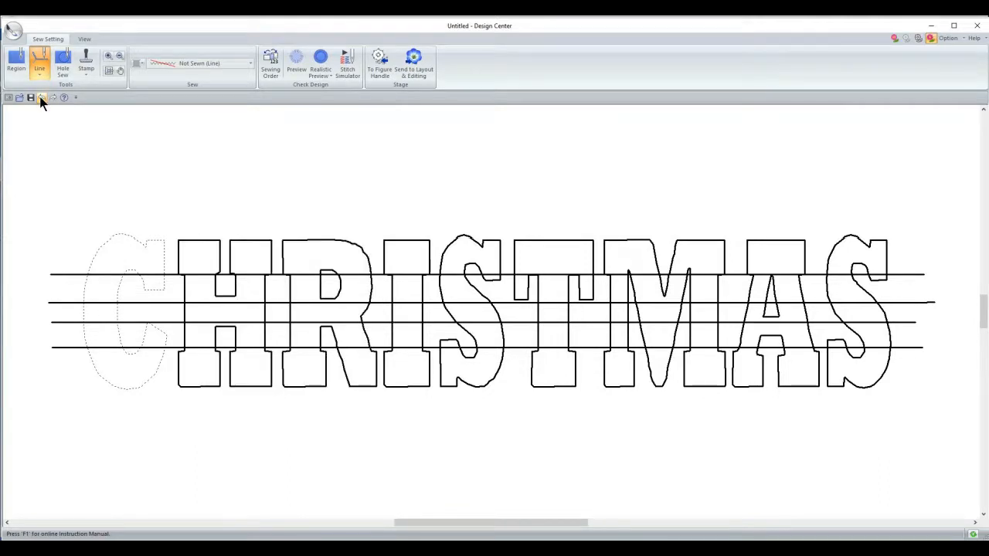
left_click(40, 96)
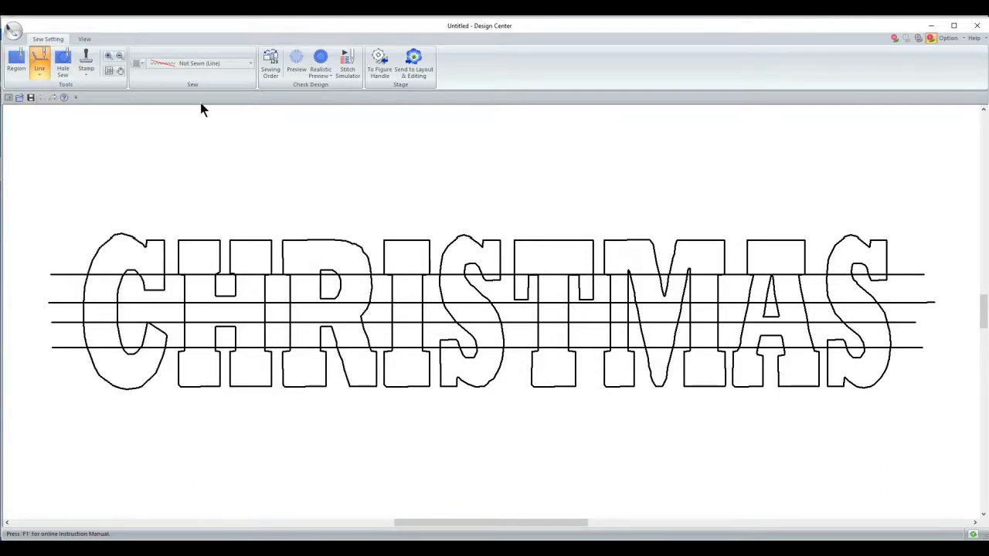
left_click(377, 72)
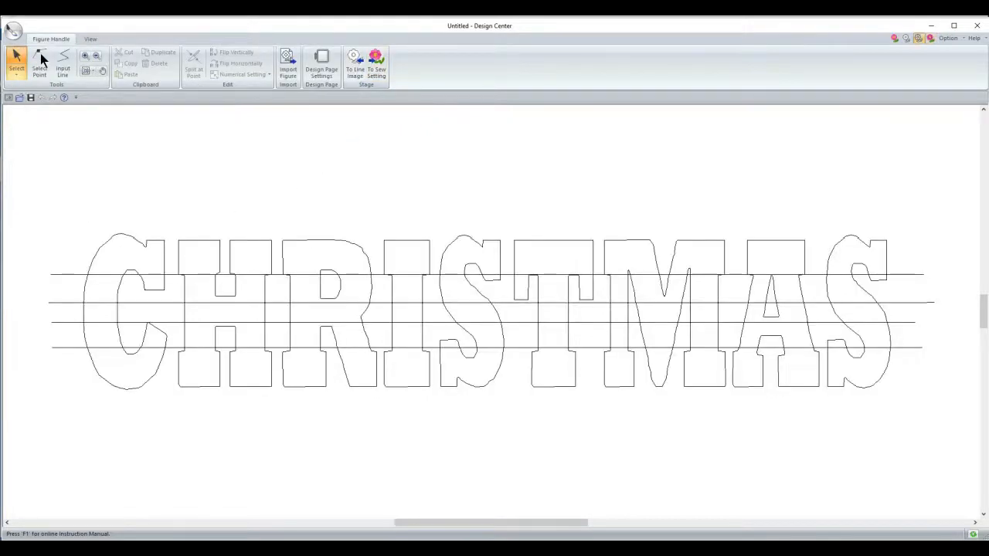
- Move the uppermost split line down slightly so it sits just below the top serifs of CHRISTMAS
left_click(42, 61)
key("Escape")
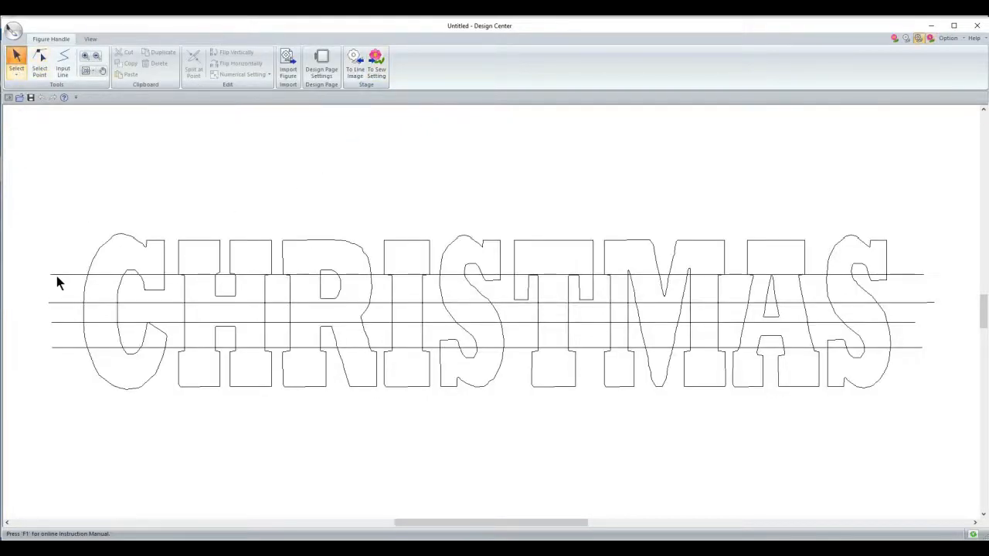
left_click(63, 275)
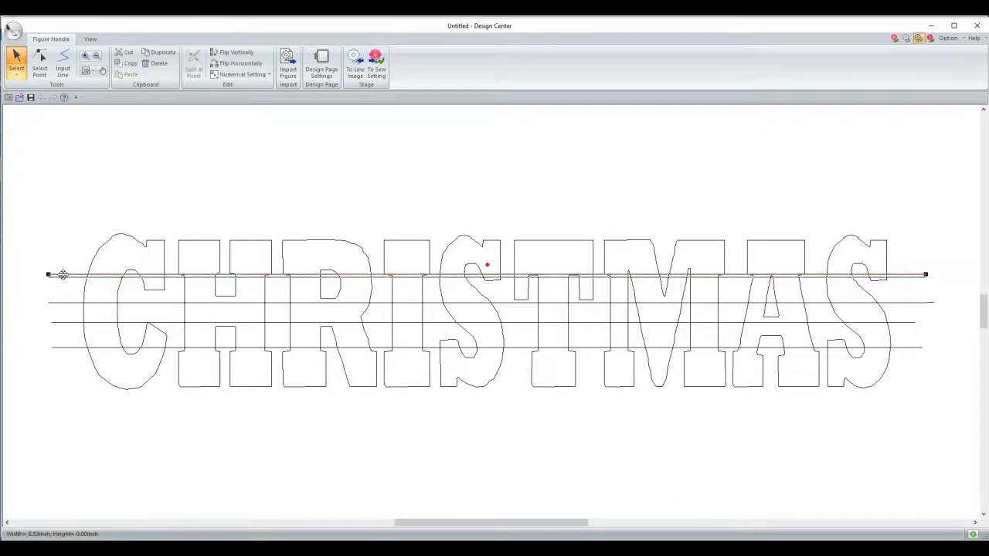
mouse_move(62, 275)
left_mouse_down()
mouse_move(84, 275)
mouse_move(59, 286)
mouse_move(61, 278)
left_mouse_up()
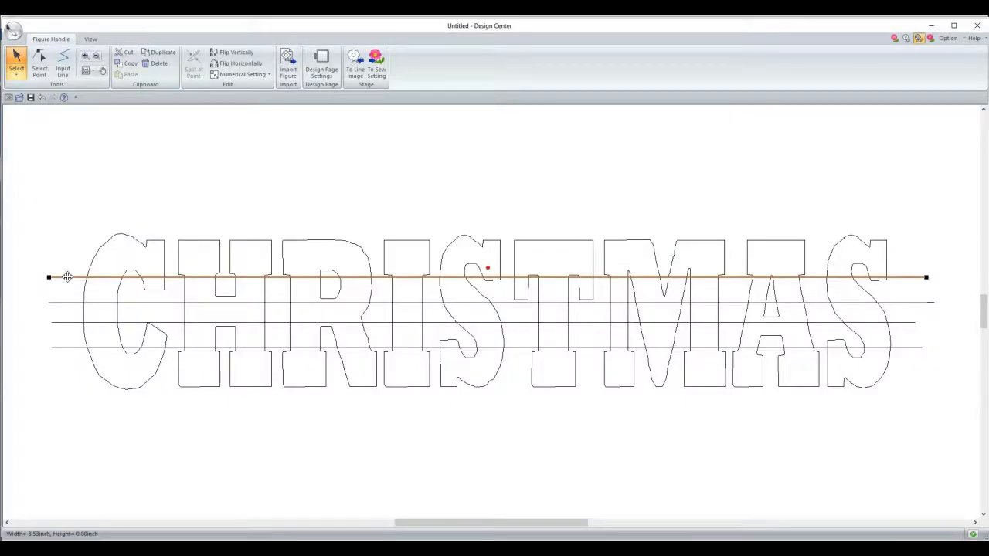
left_click_drag(67, 277, 67, 277)
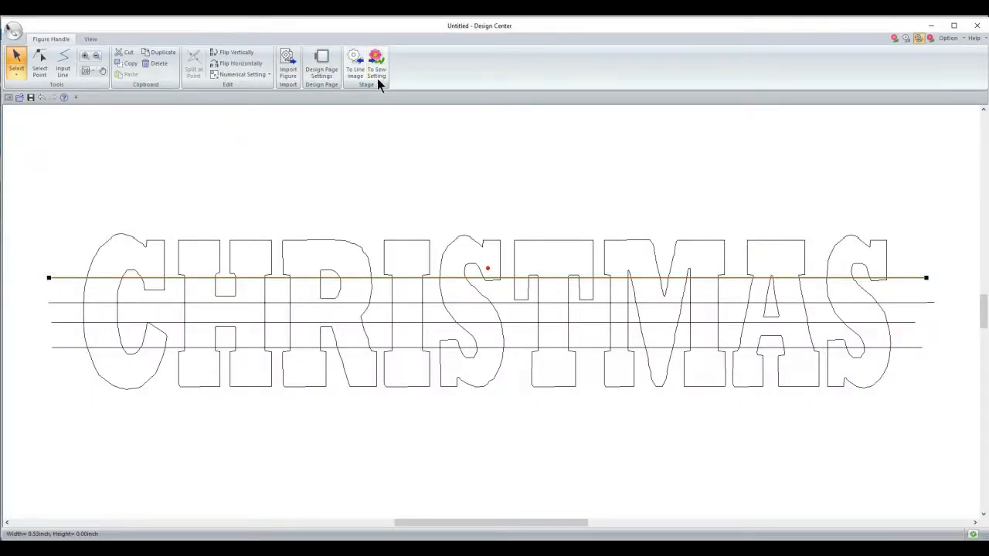
- Return to the sew settings and set all letter outlines of CHRISTMAS, including the inner openings, to Not Sewn
left_click(377, 78)
left_click(40, 61)
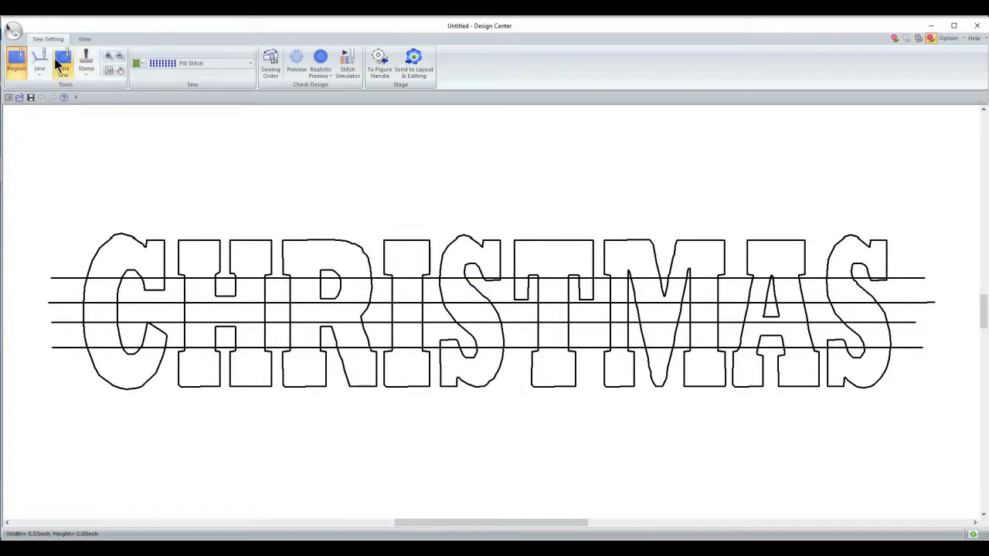
left_click(199, 70)
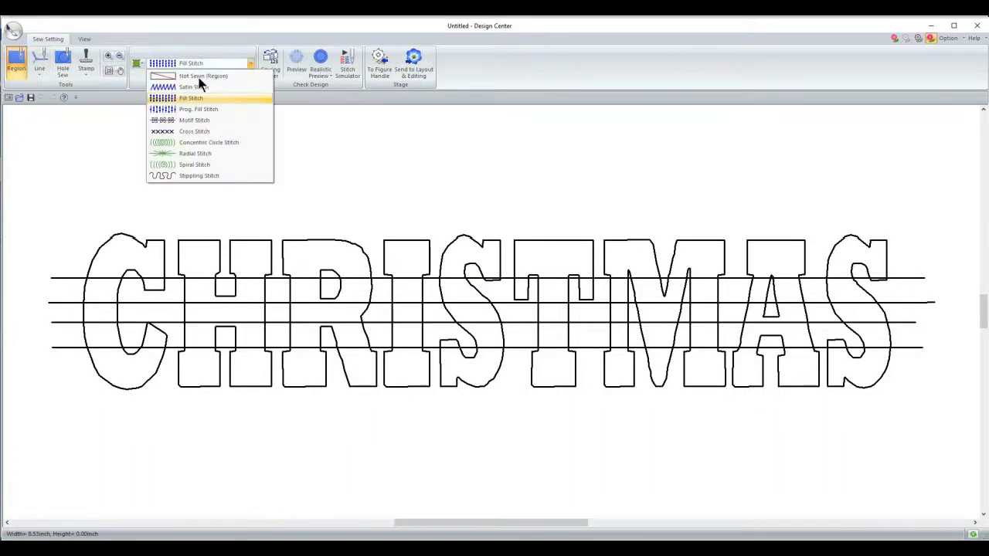
left_click(195, 77)
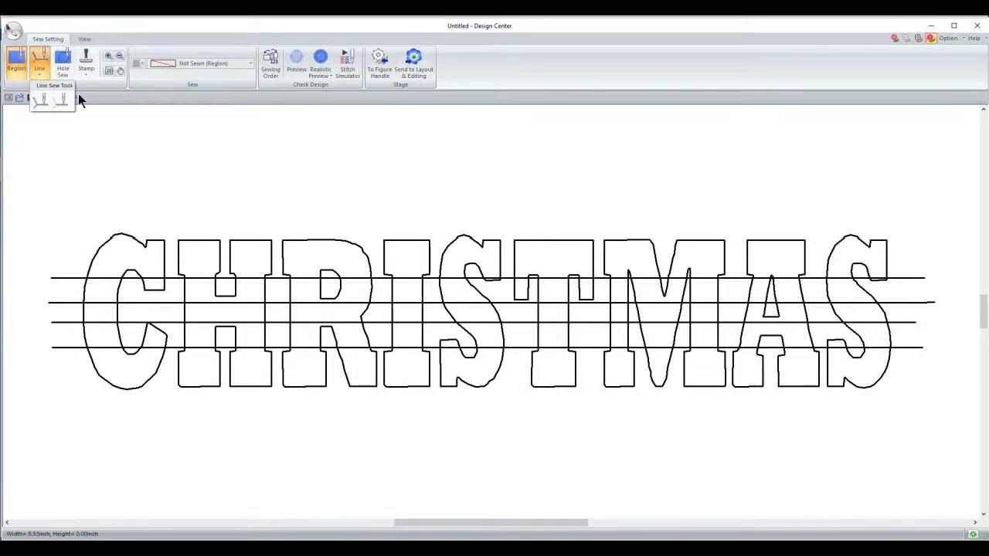
left_click(143, 243)
left_click(213, 250)
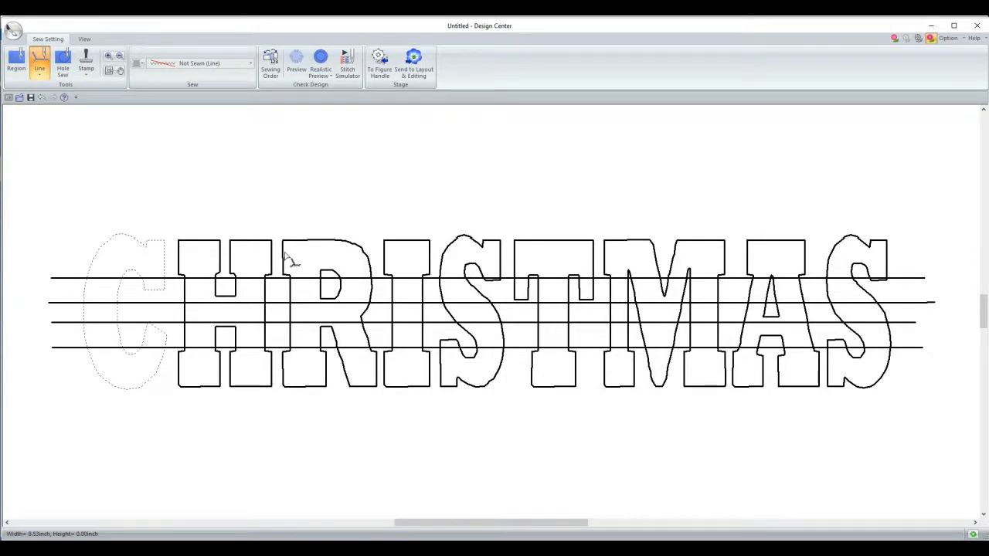
left_click(338, 258)
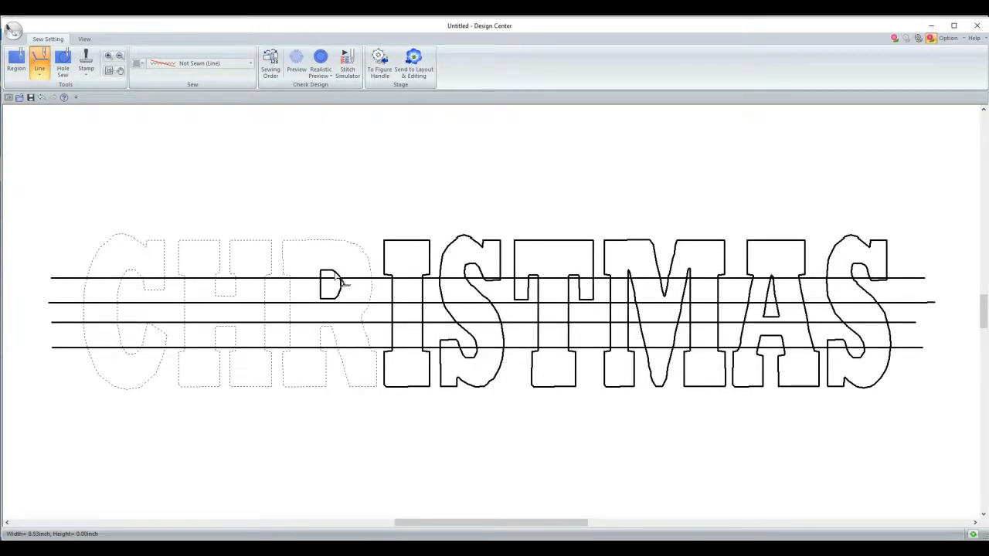
left_click(454, 255)
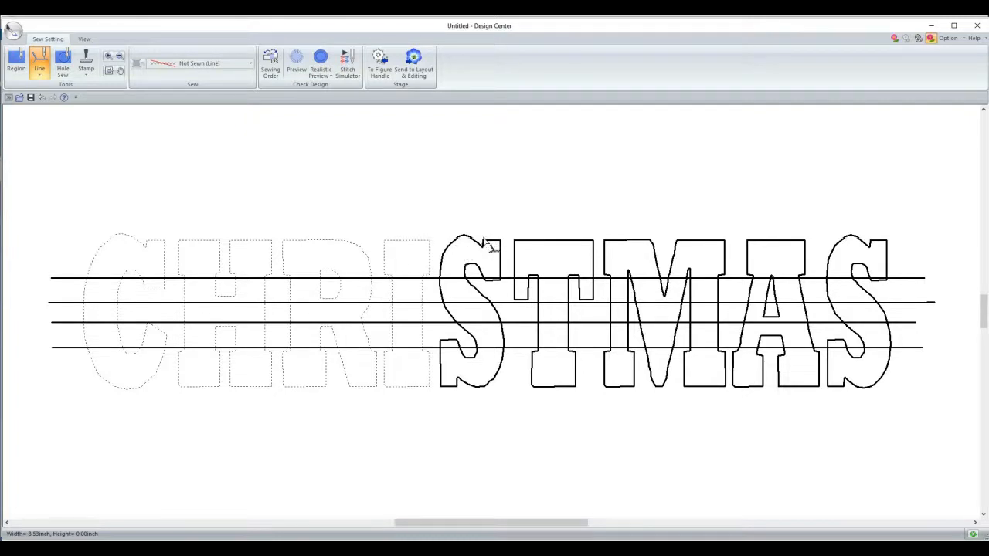
left_click(493, 247)
left_click(599, 248)
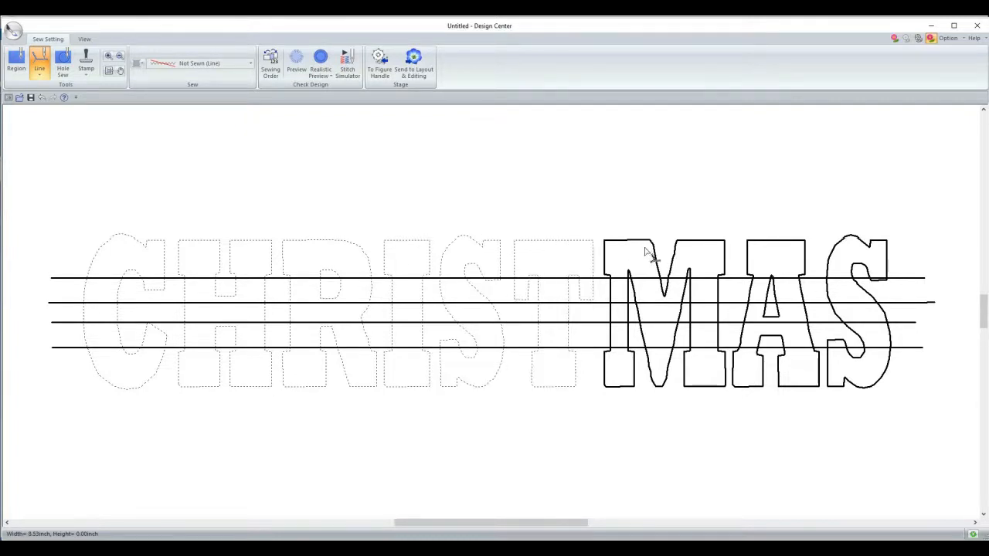
left_click(690, 264)
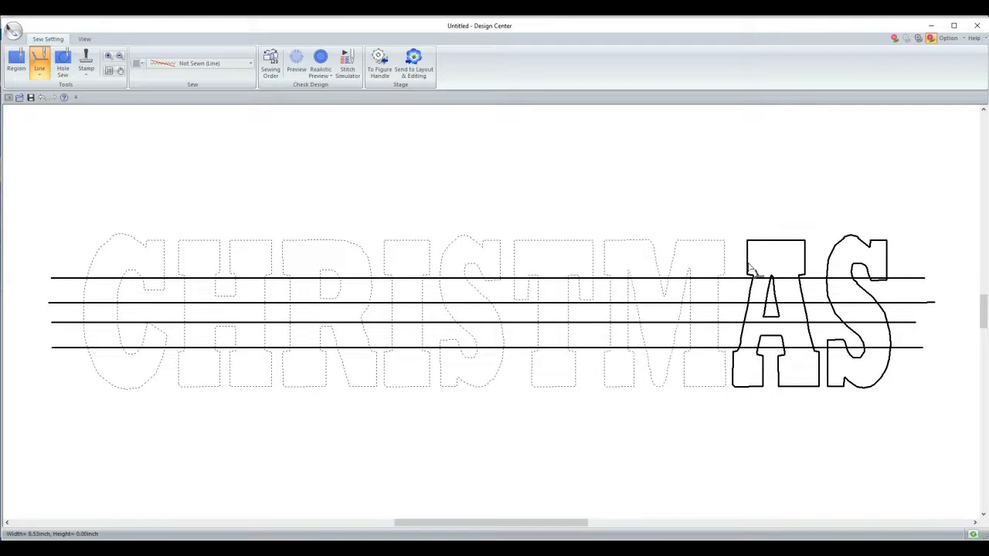
left_click(822, 284)
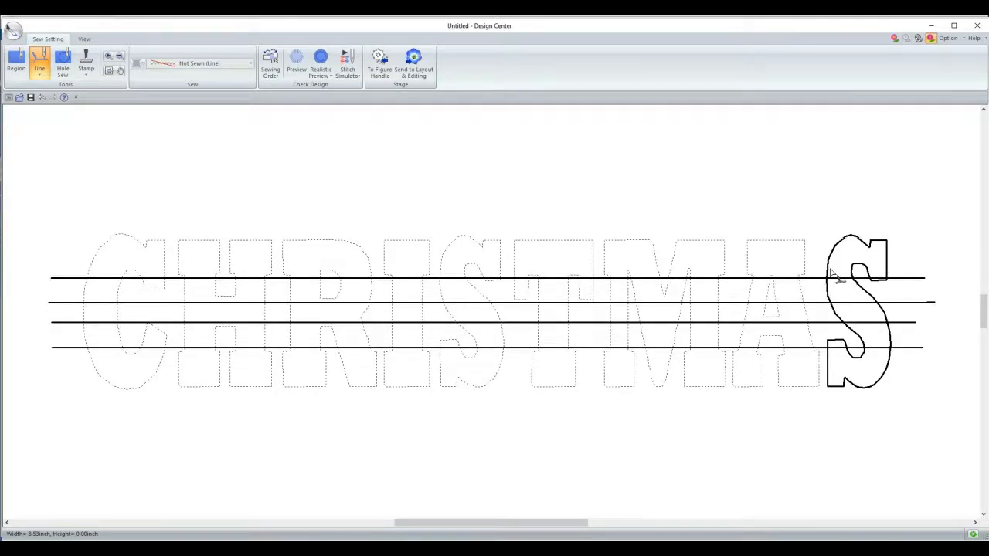
left_click(830, 270)
- Set the region sewing to Fill Stitch with red thread 800 from the Brother Embroidery chart
left_click(15, 60)
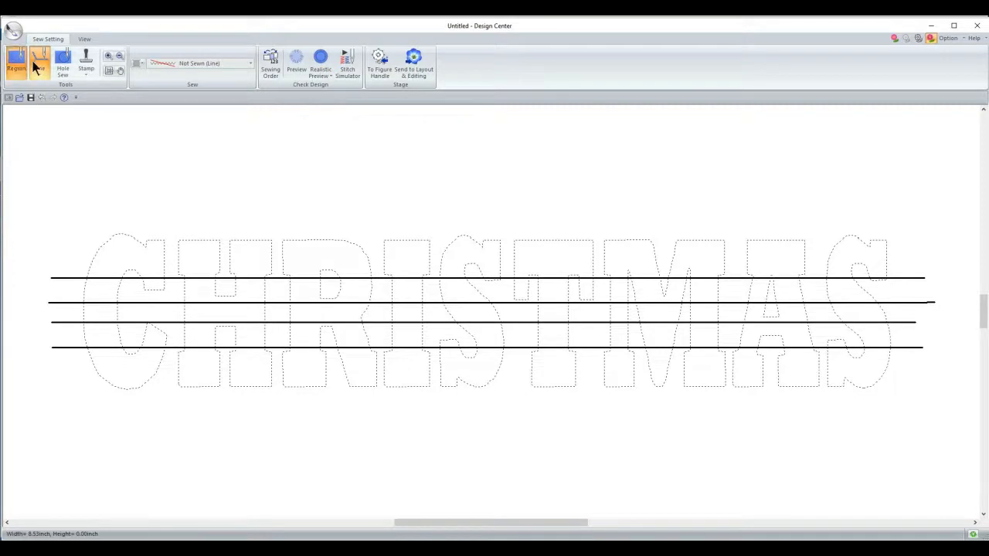
left_click(208, 67)
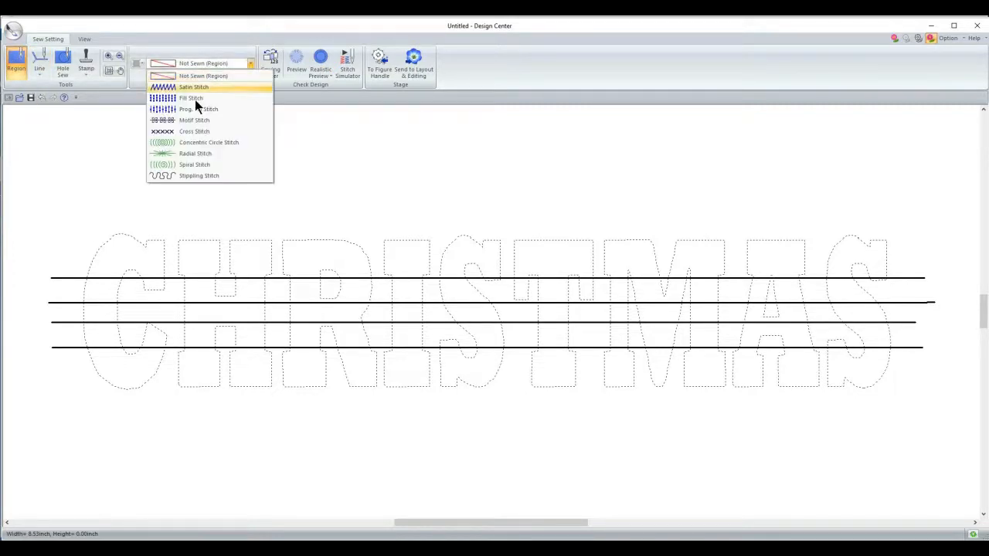
left_click(194, 102)
left_click(137, 63)
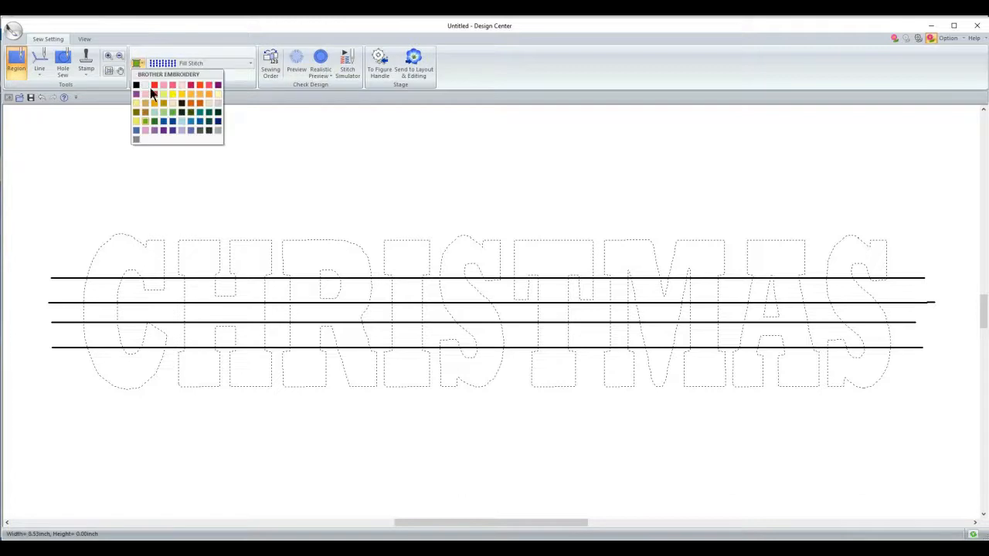
left_click(157, 90)
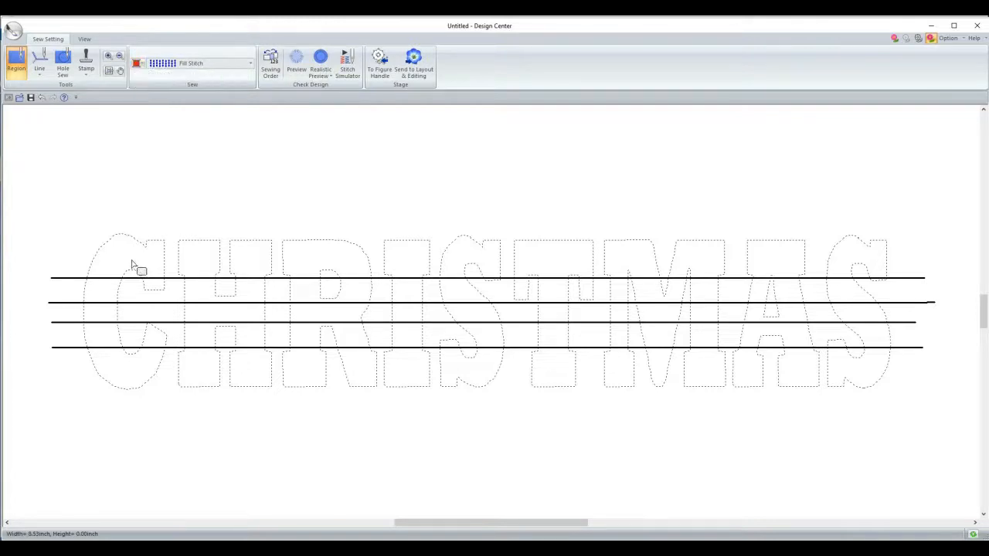
left_click(776, 129)
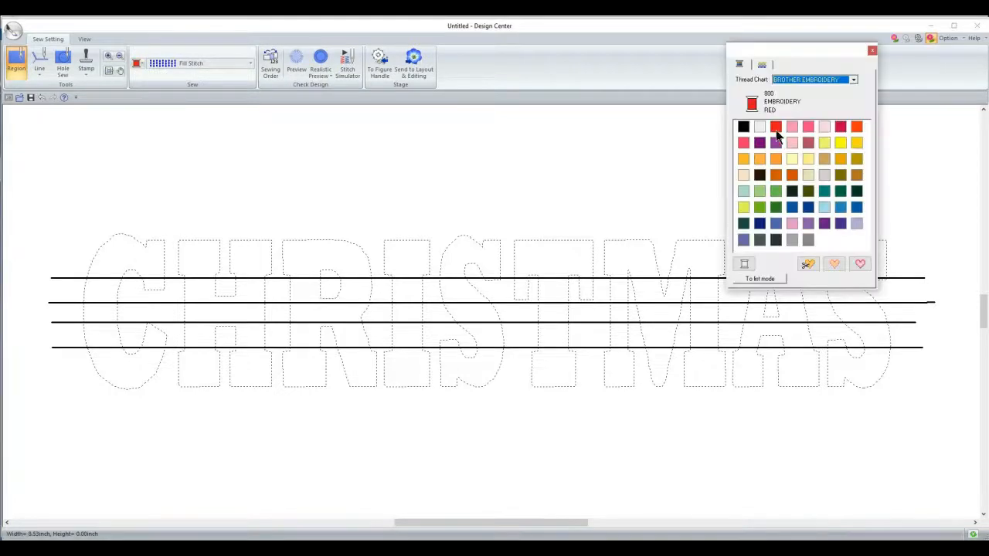
- Apply the red fill stitch to every letter region above the uppermost split line across CHRISTMAS
left_click(130, 250)
left_click(206, 258)
left_click(249, 258)
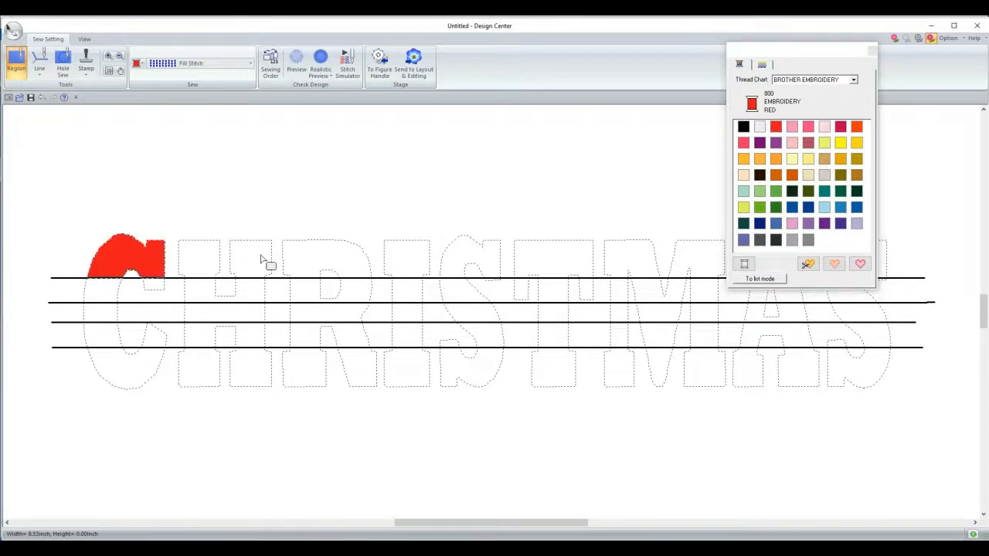
left_click(395, 259)
left_click(468, 267)
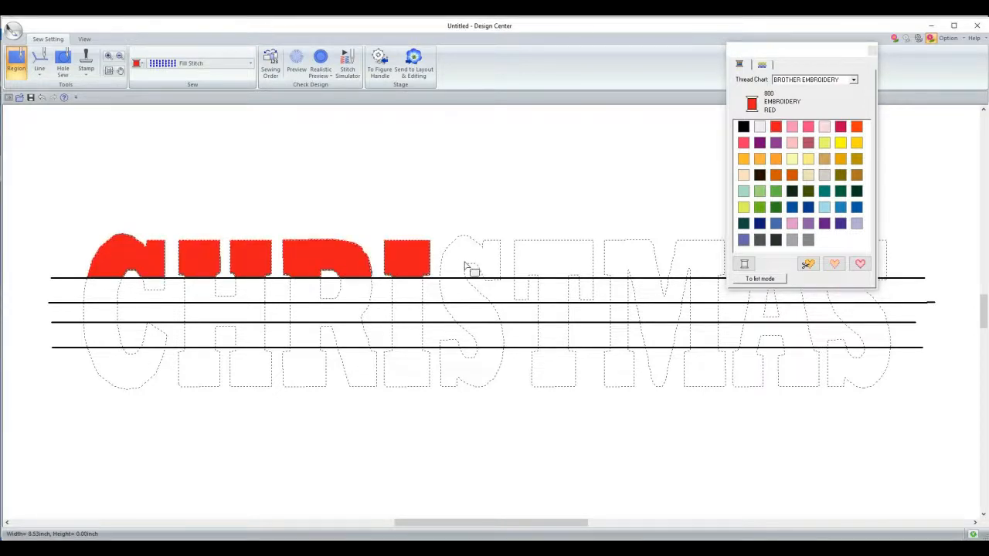
left_click(568, 261)
left_click(636, 263)
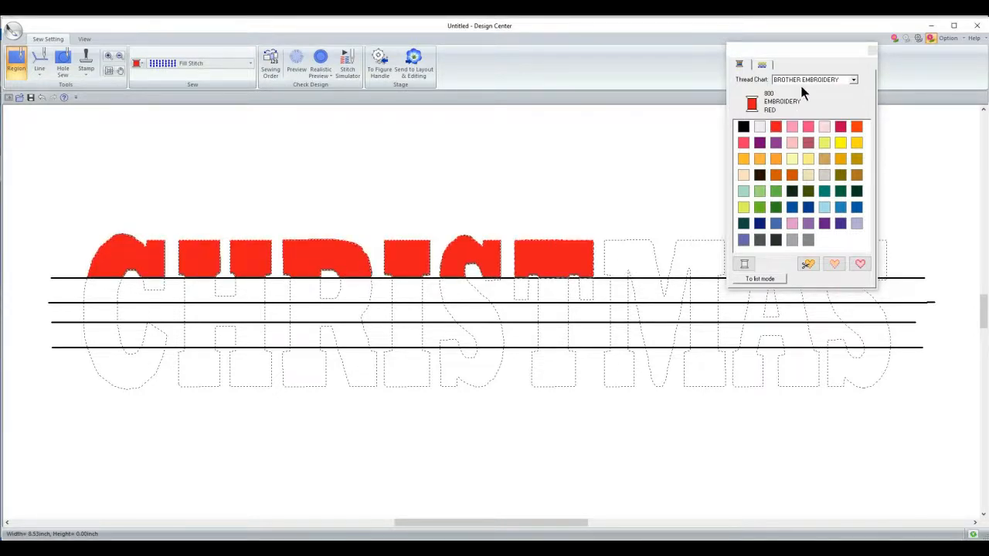
left_click_drag(741, 51, 521, 24)
left_click(770, 261)
left_click(856, 261)
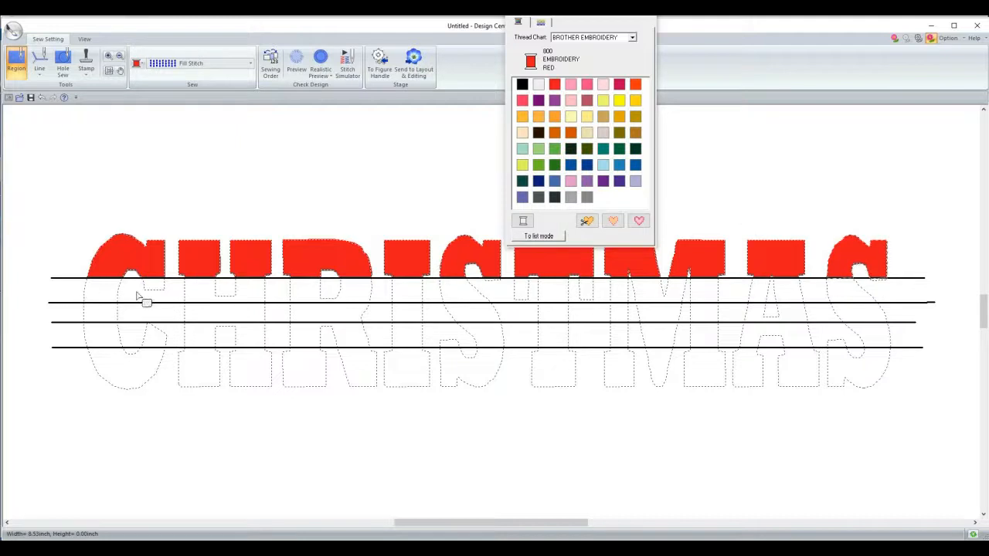
- Apply the red 800 fill stitch to every letter region in the middle band, between the second and third split lines of CHRISTMAS
left_click(98, 315)
left_click(261, 317)
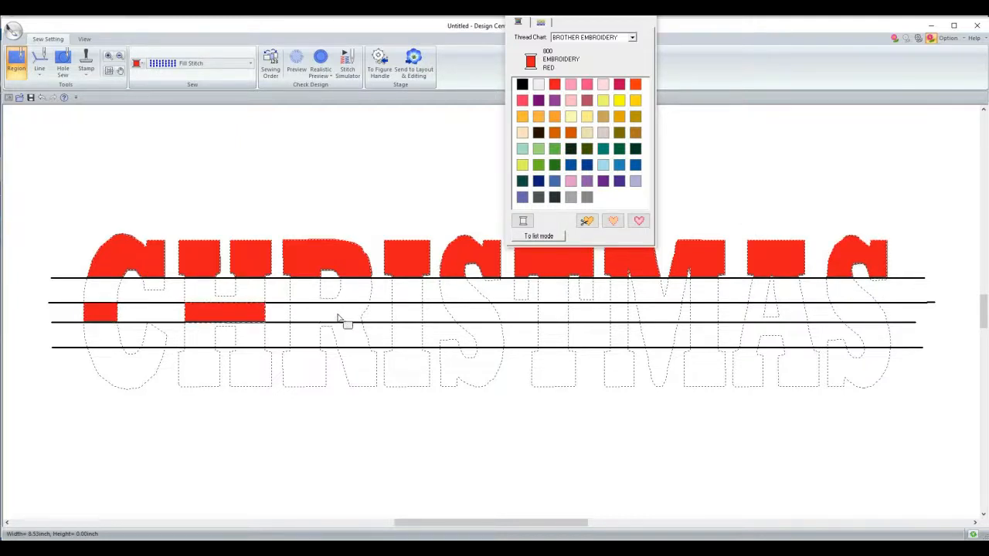
left_click(342, 320)
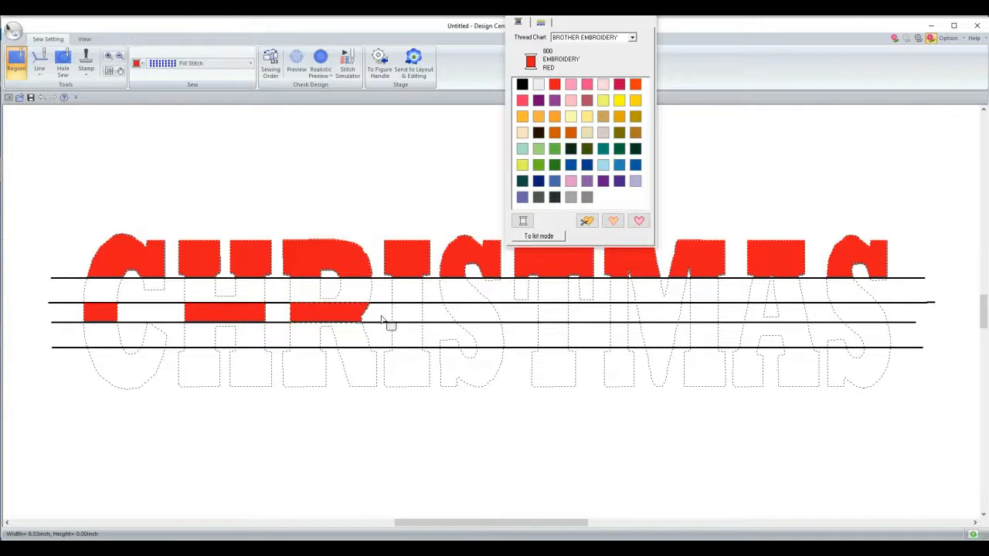
left_click(463, 319)
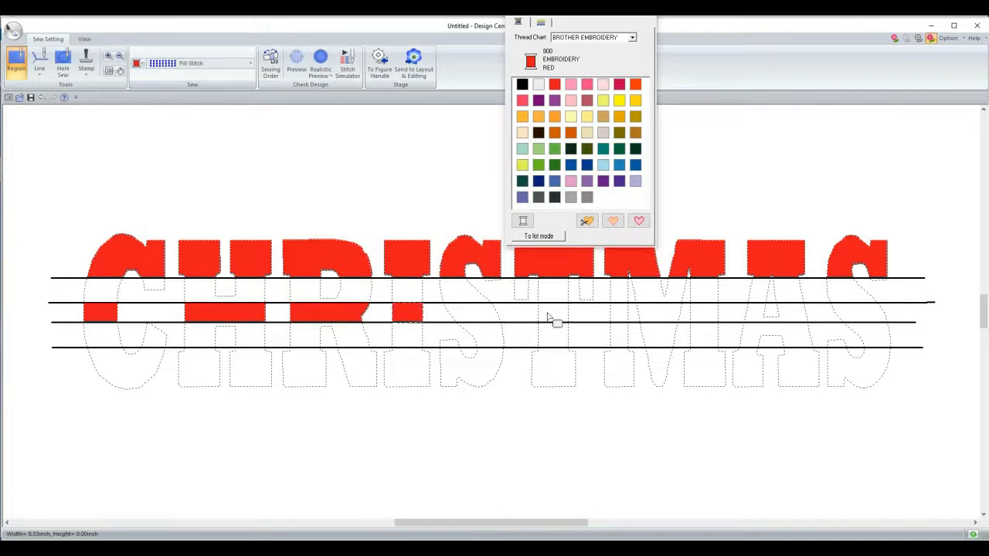
left_click(627, 317)
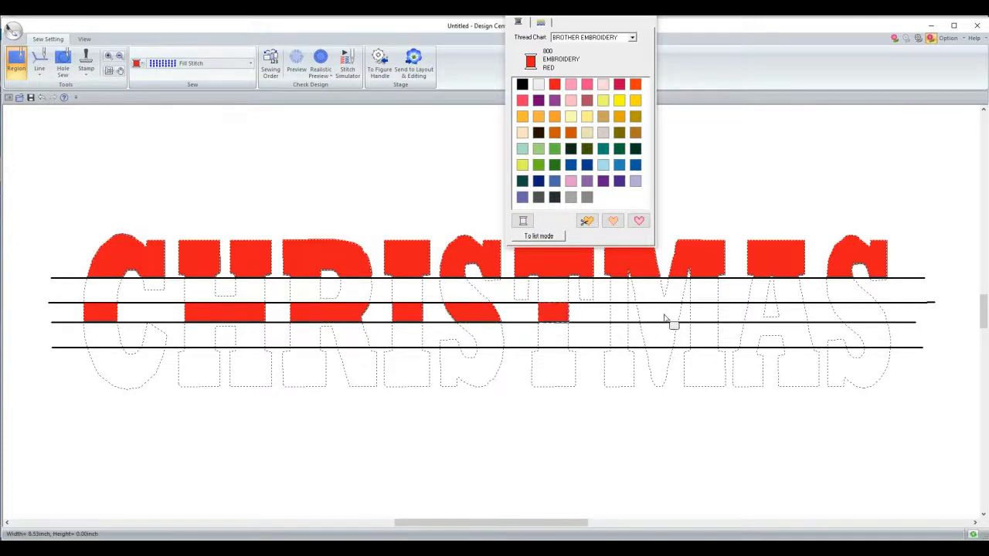
left_click(762, 317)
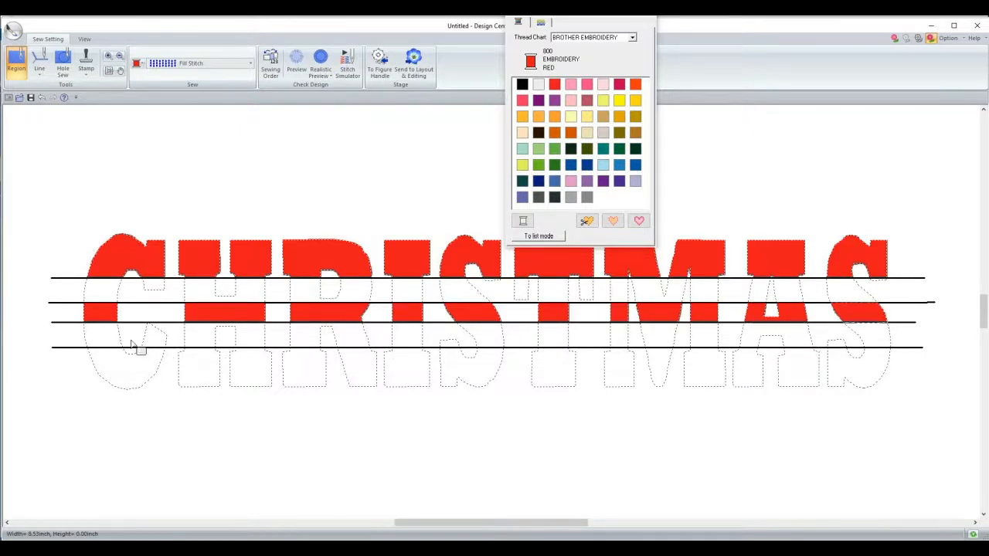
- Fill every letter region below the lowest split line across CHRISTMAS with the red fill stitch
left_click(198, 376)
left_click(263, 376)
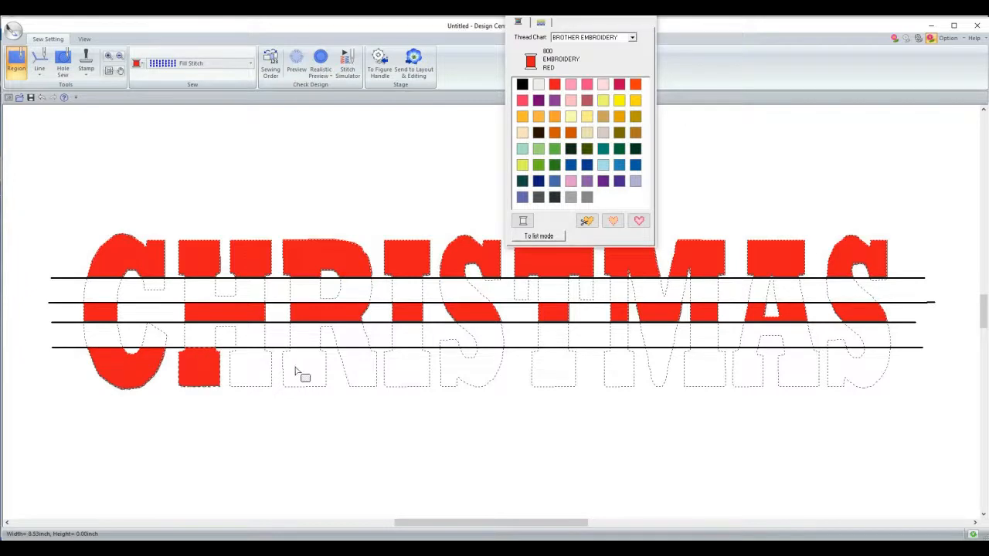
left_click(302, 374)
left_click(379, 369)
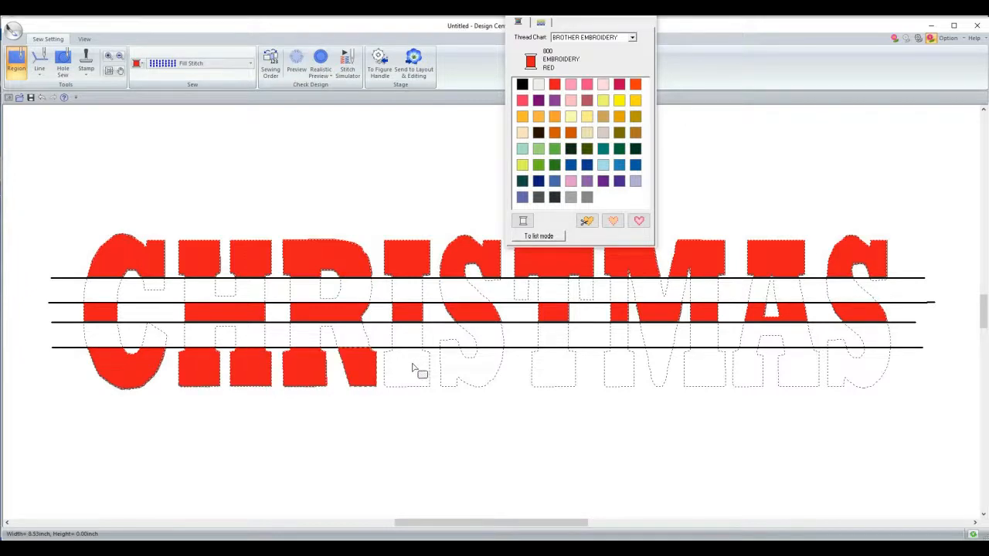
left_click(421, 371)
left_click(476, 376)
left_click(552, 376)
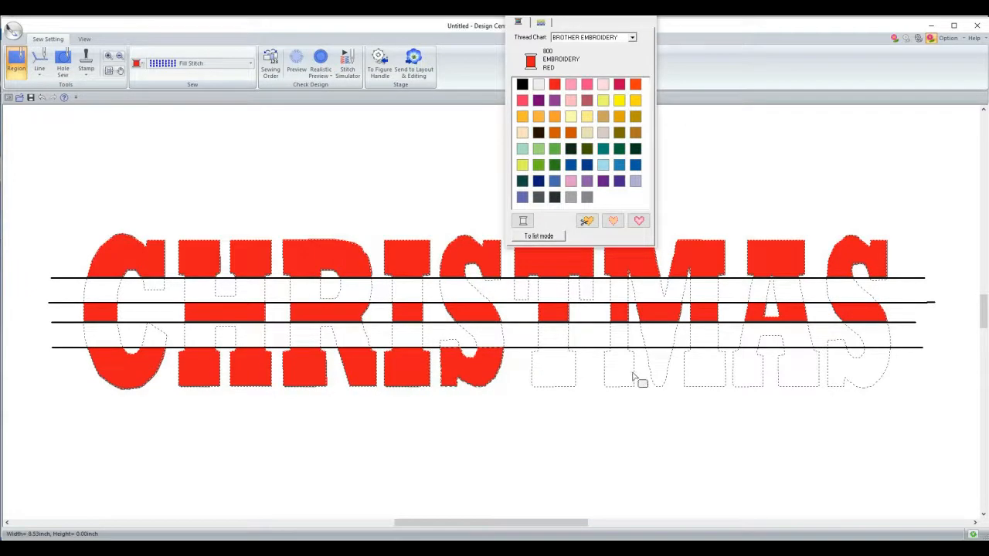
left_click(632, 376)
left_click(684, 374)
left_click(719, 376)
left_click(756, 376)
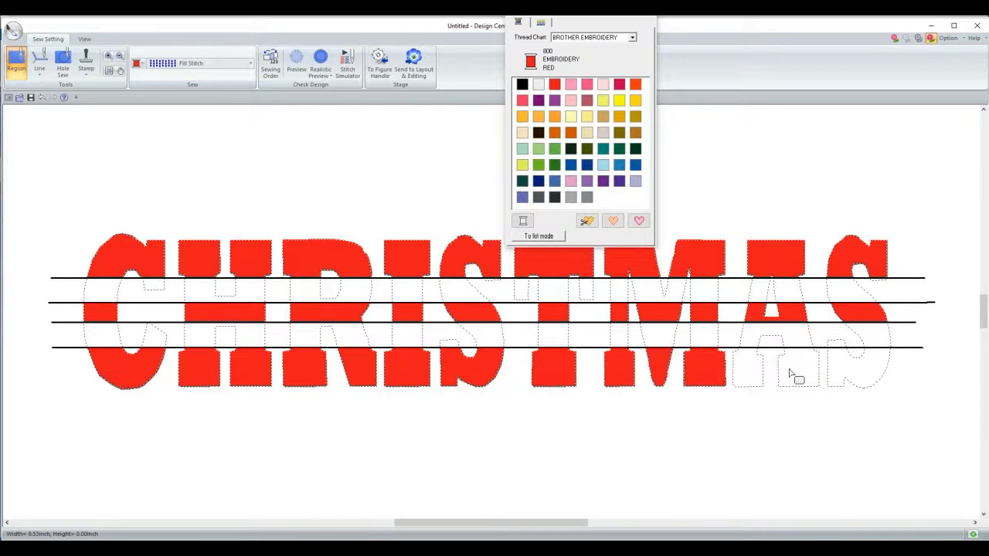
left_click(799, 377)
left_click(842, 370)
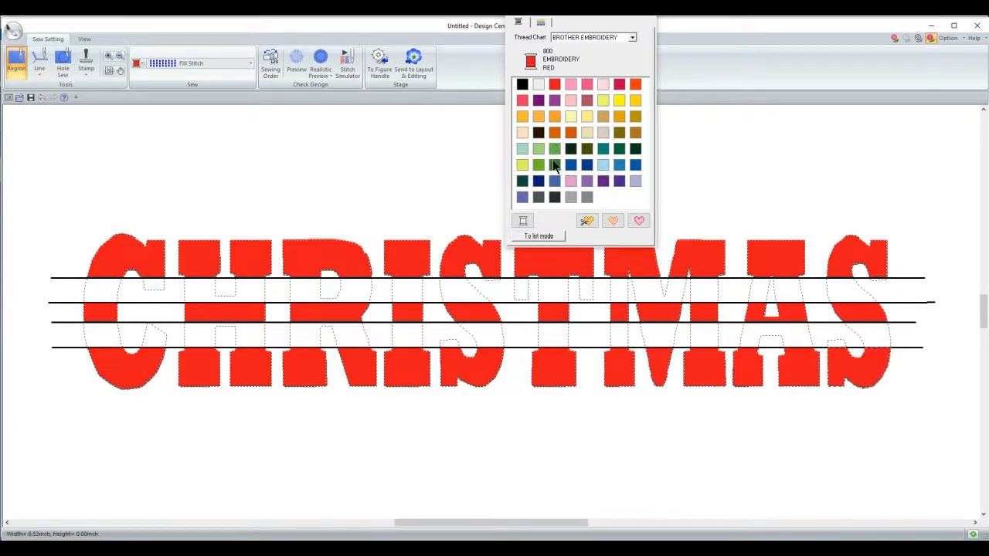
- Switch the fill thread to Moss Green 515 and fill all CHRISTMAS letter regions between the first and second split lines
left_click(555, 165)
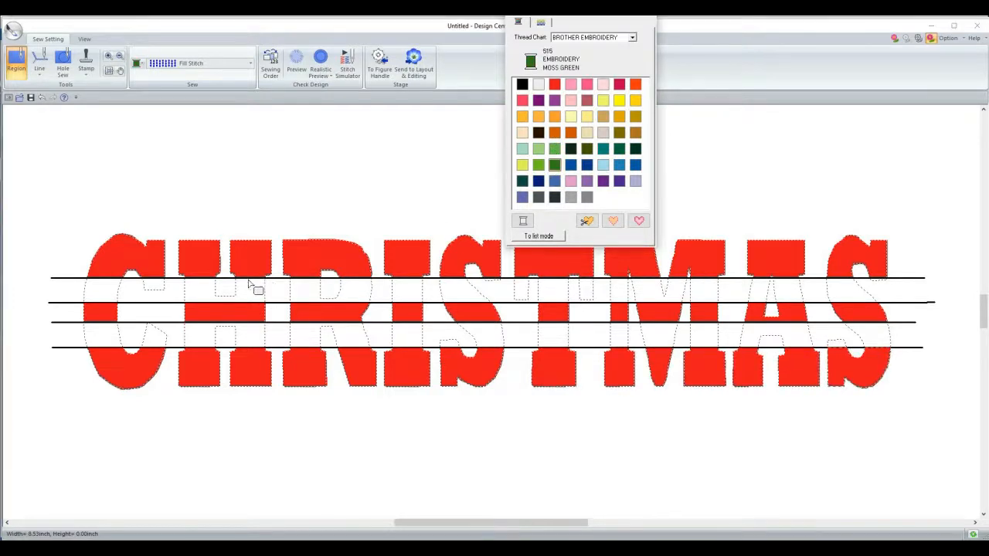
left_click(107, 292)
left_click(155, 286)
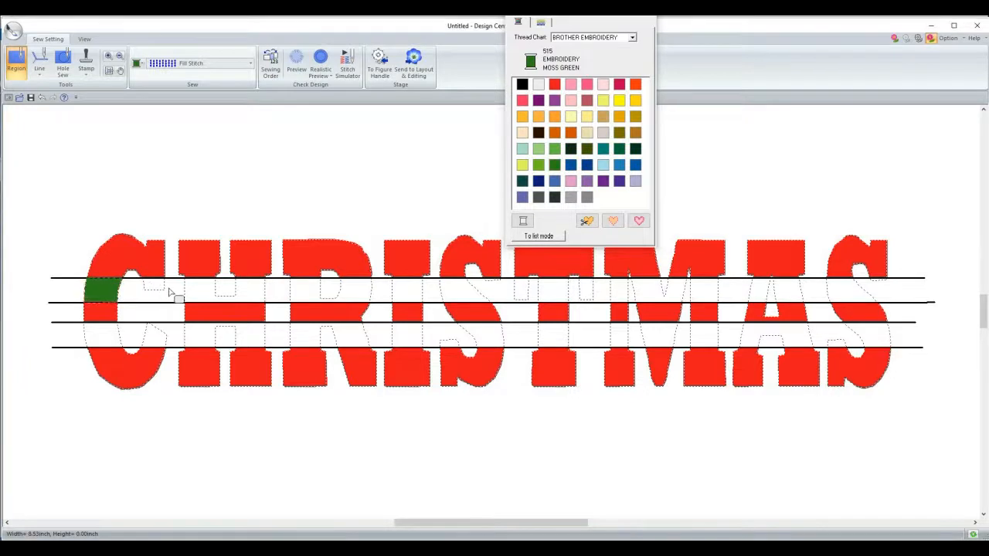
left_click(224, 291)
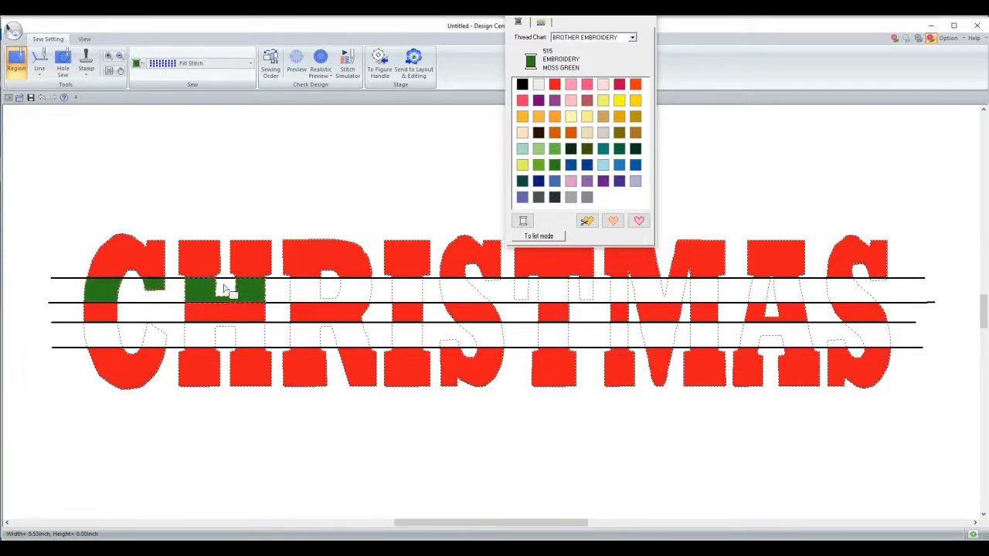
left_click(324, 296)
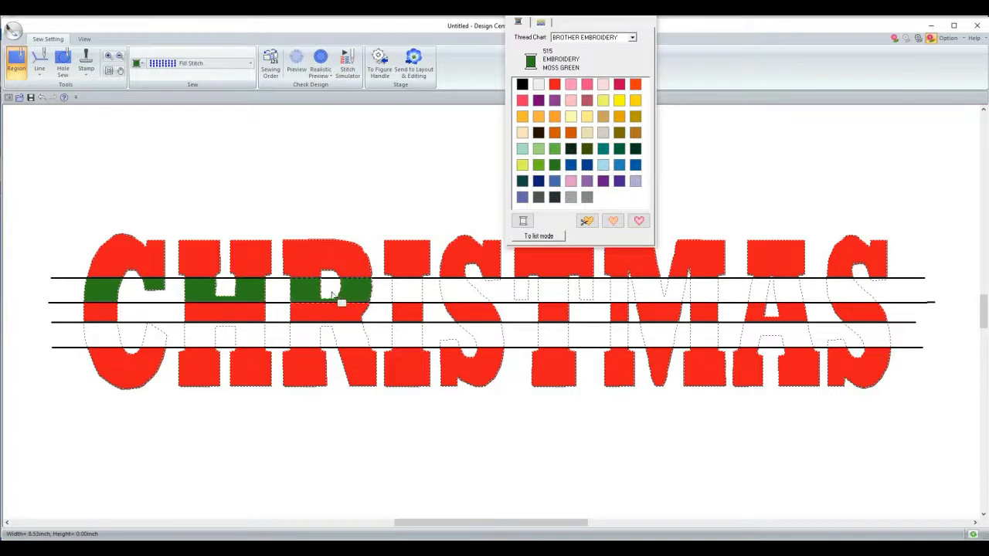
left_click(461, 295)
left_click(523, 295)
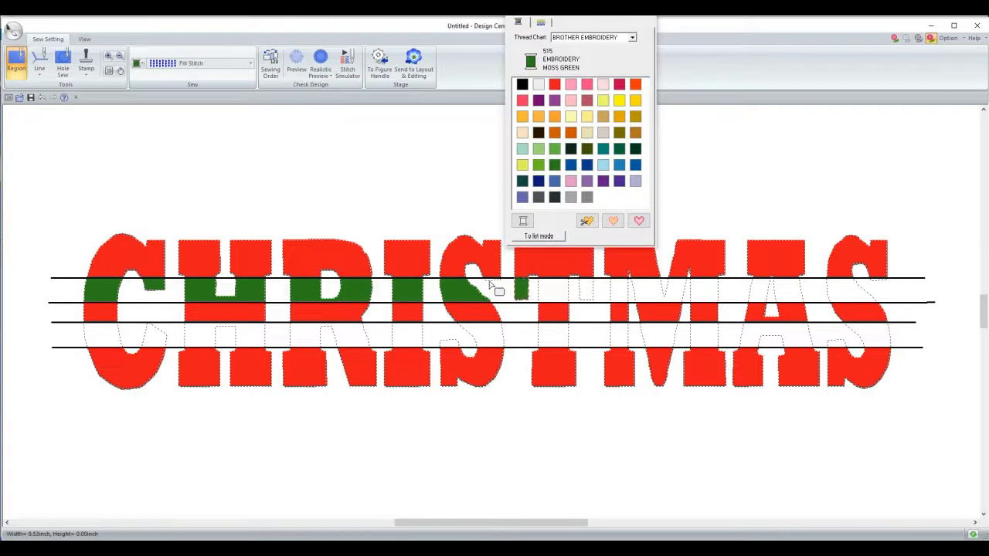
left_click(591, 291)
left_click(623, 293)
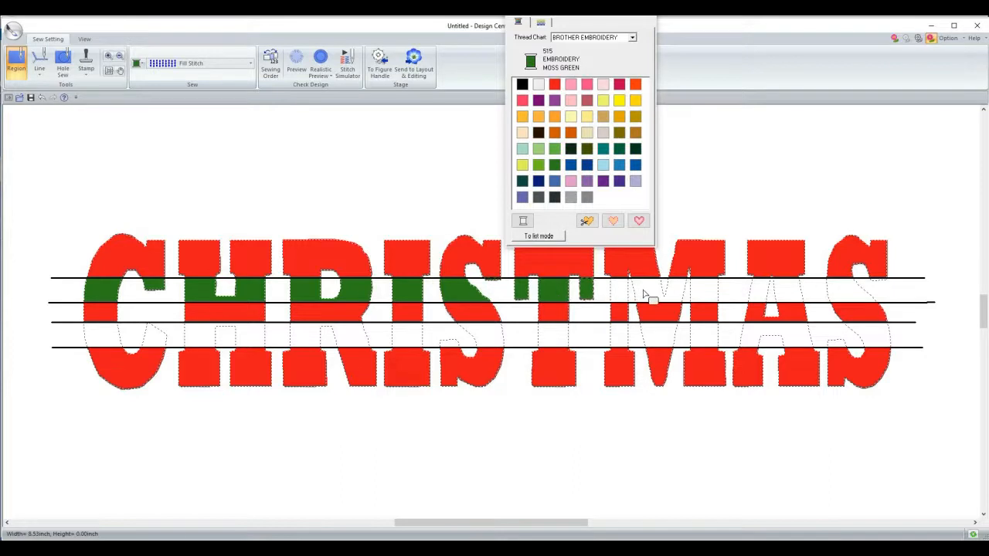
left_click(717, 298)
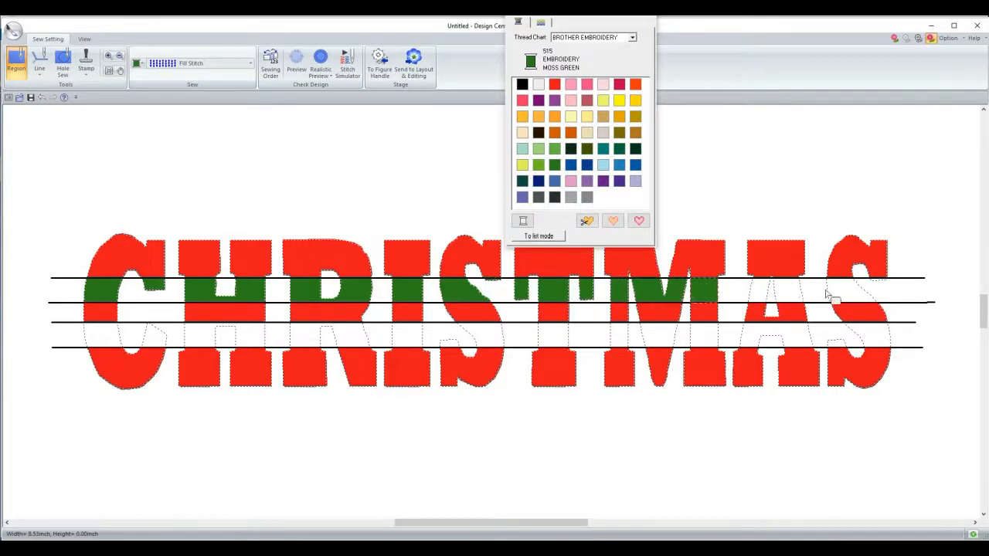
left_click(850, 296)
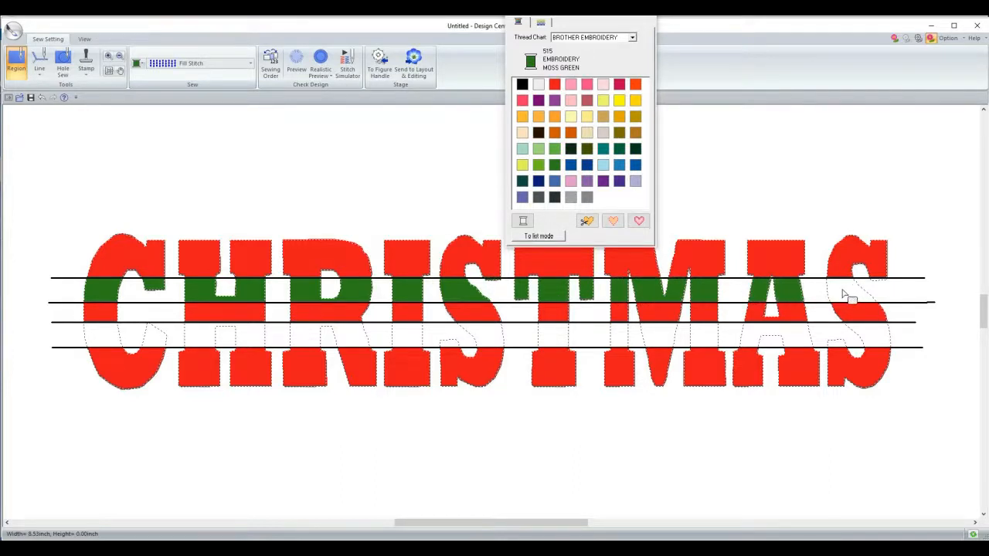
- Apply the Moss Green fill stitch to all CHRISTMAS letter regions between the third and fourth split lines
left_click(162, 340)
left_click(264, 338)
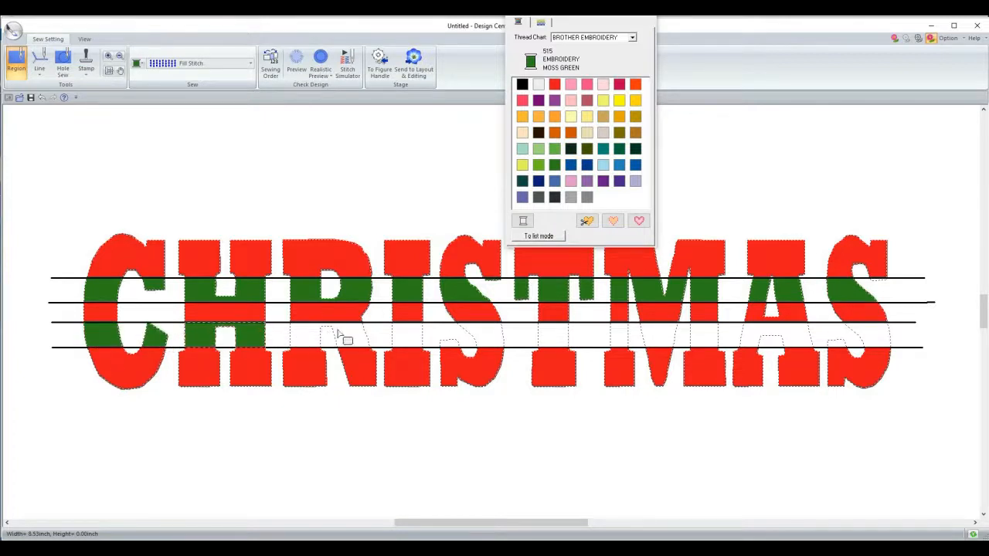
left_click(338, 332)
left_click(406, 333)
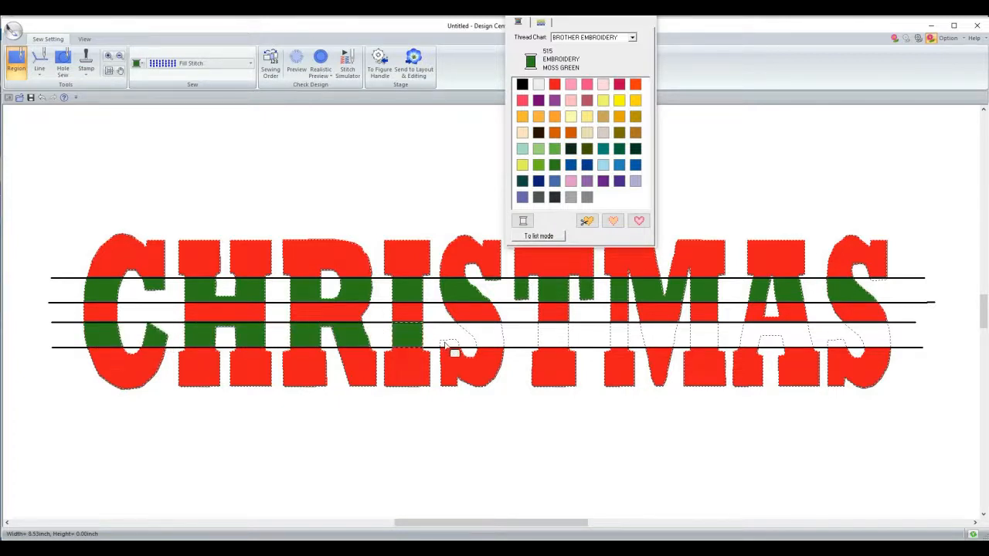
left_click(479, 333)
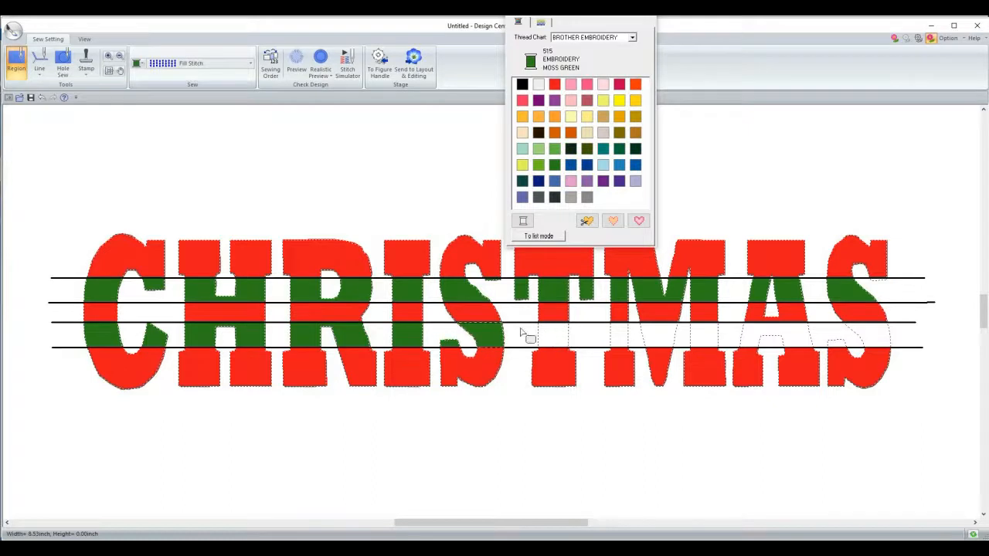
left_click(545, 334)
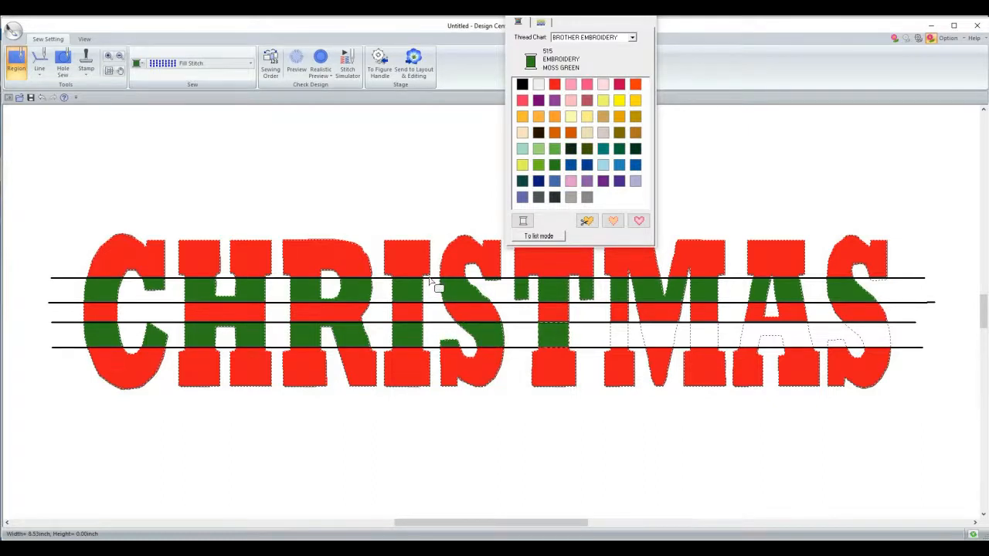
left_click(627, 342)
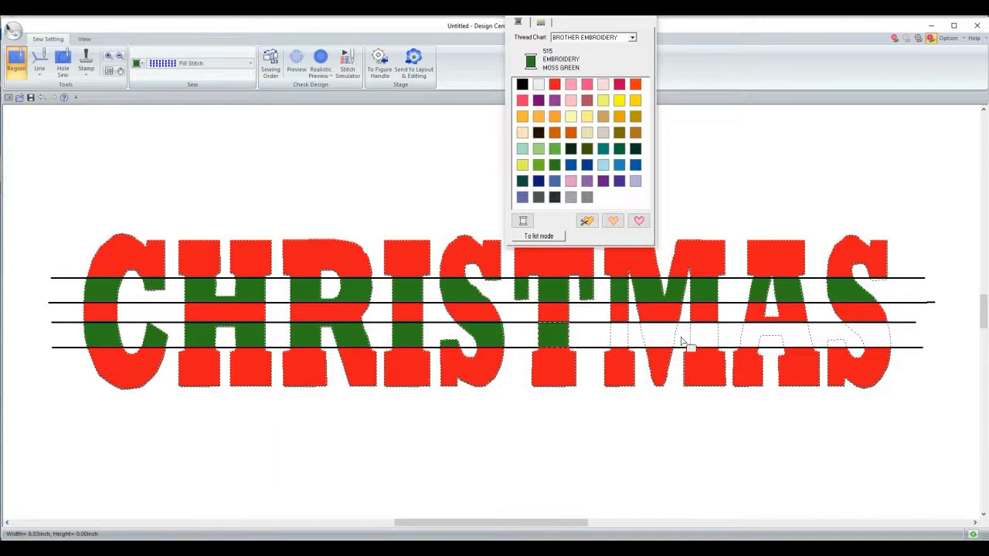
left_click(847, 346)
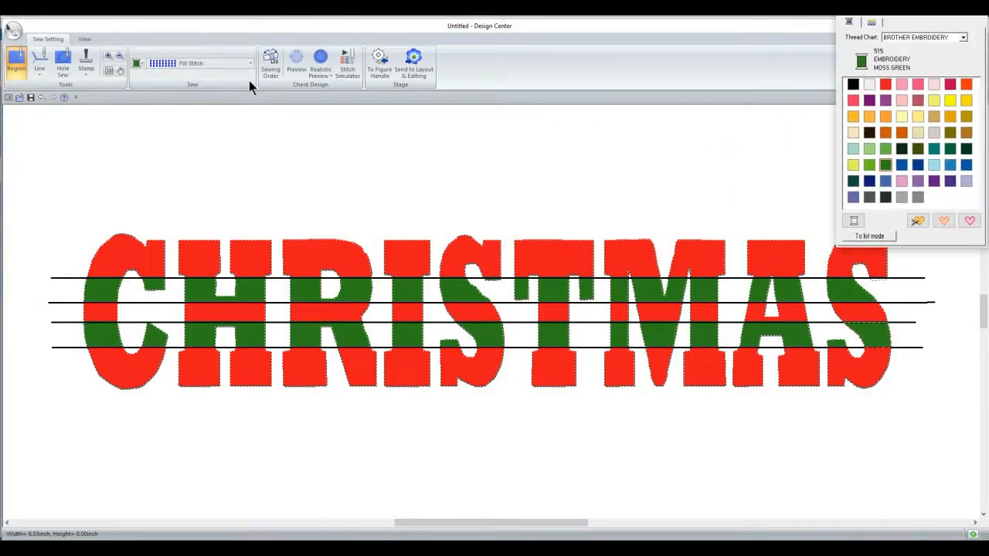
- Play the stitch simulation of the striped CHRISTMAS at maximum speed, and close the simulator
left_click(345, 74)
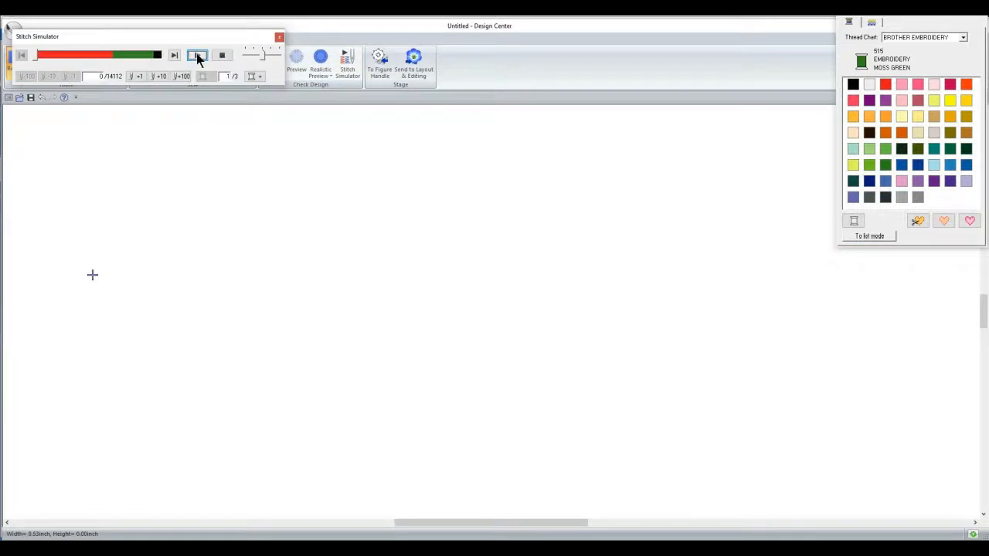
left_click(197, 53)
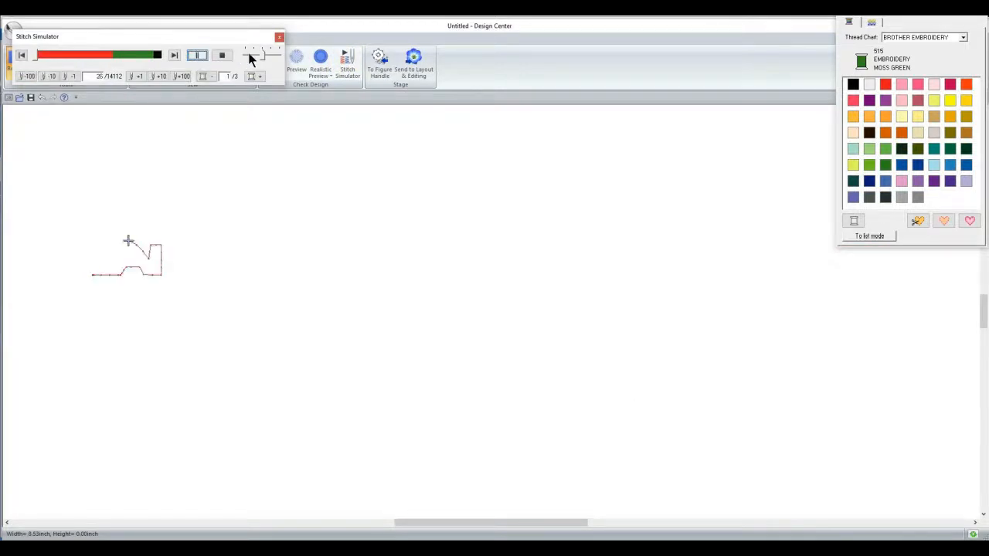
left_click_drag(273, 55, 282, 60)
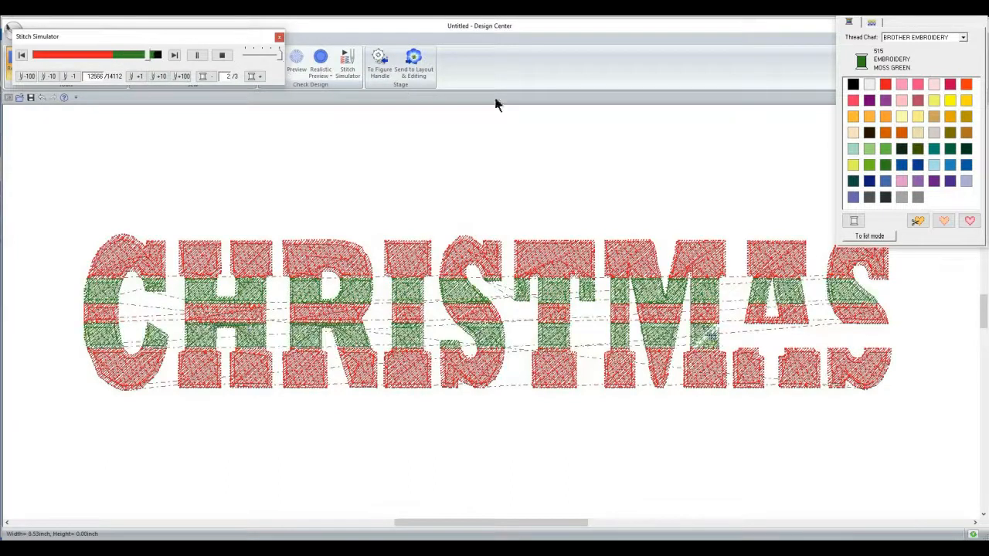
left_click(279, 37)
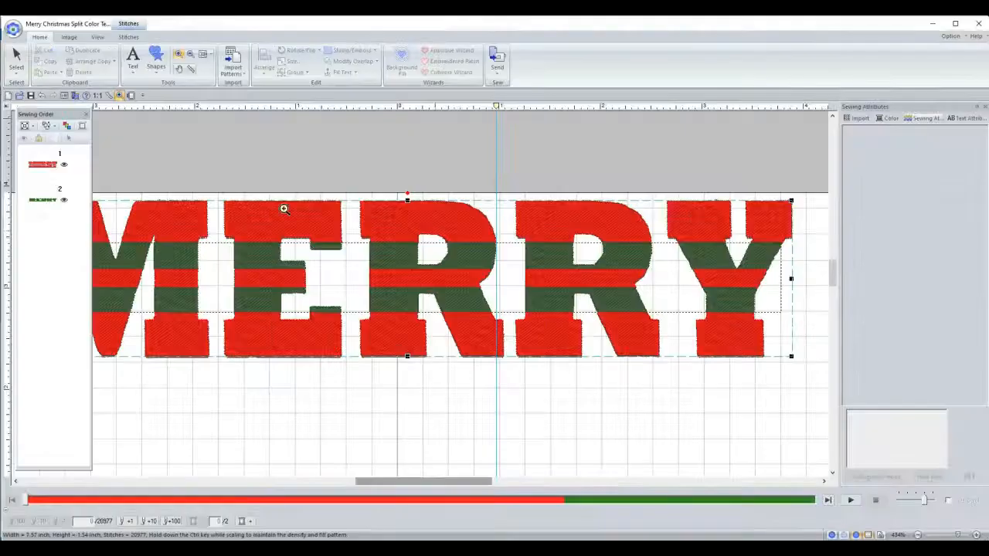
- Send the striped CHRISTMAS to Layout & Editing and import it as stitches at 100% magnification
left_click(204, 56)
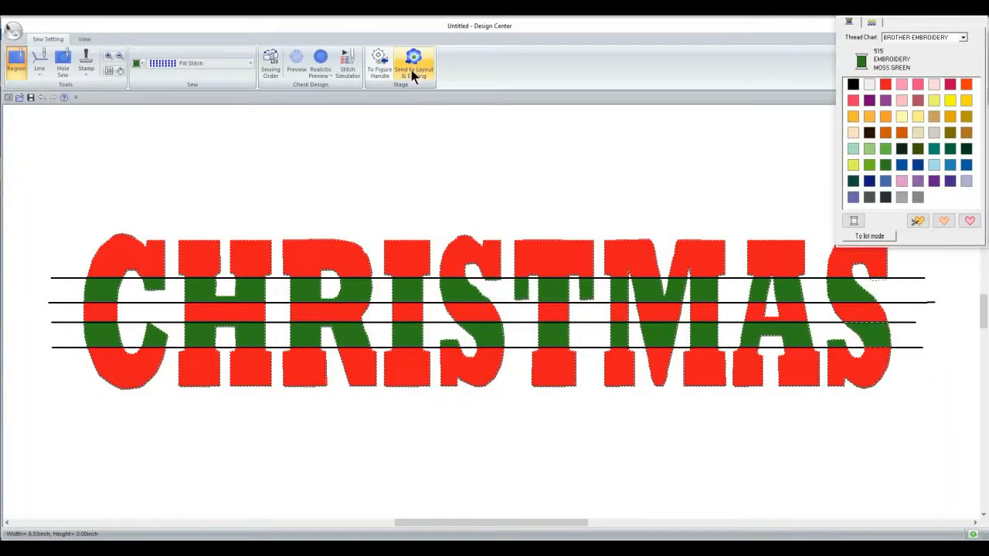
left_click(412, 68)
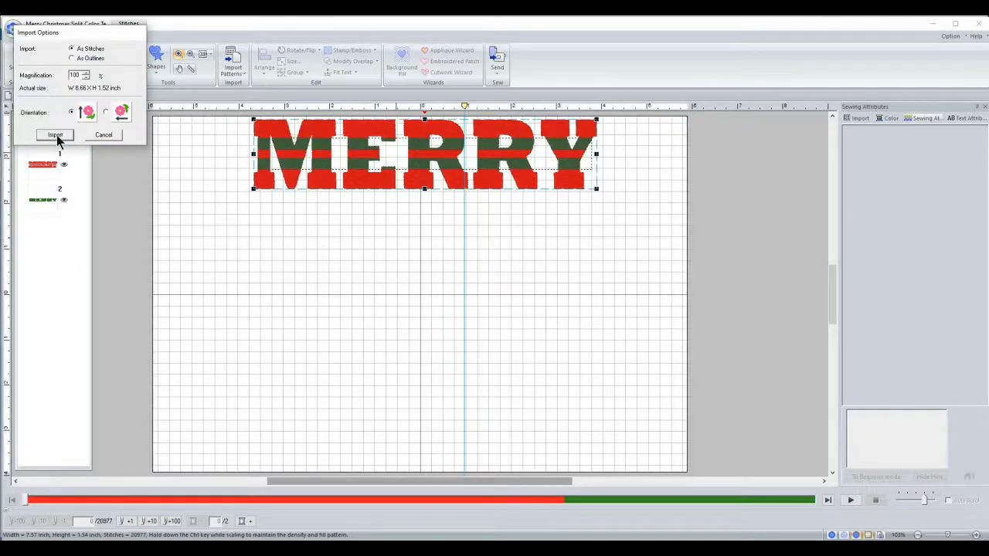
left_click(56, 135)
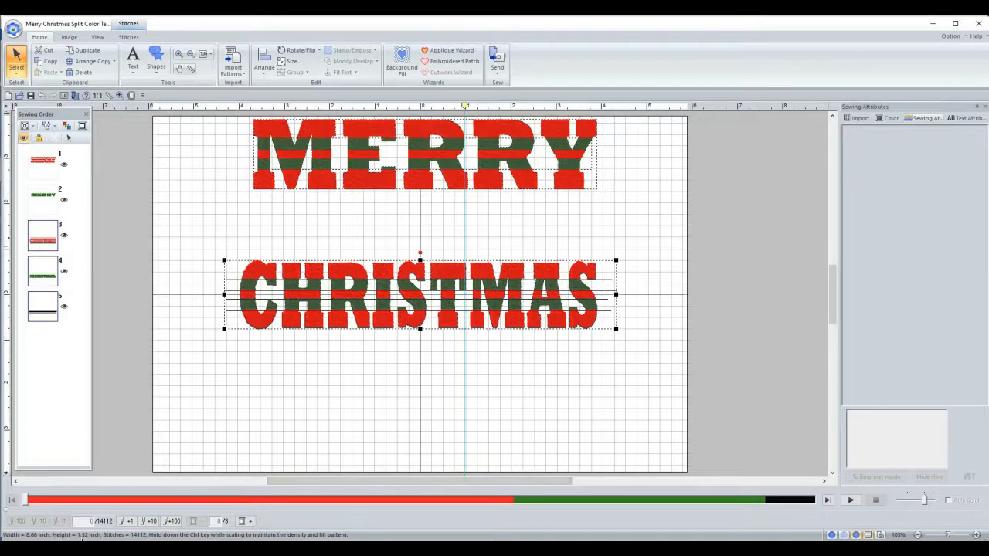
- Move MERRY down to just above the page's horizontal centre line and CHRISTMAS below it, leaving a small gap between the words
left_click(271, 127)
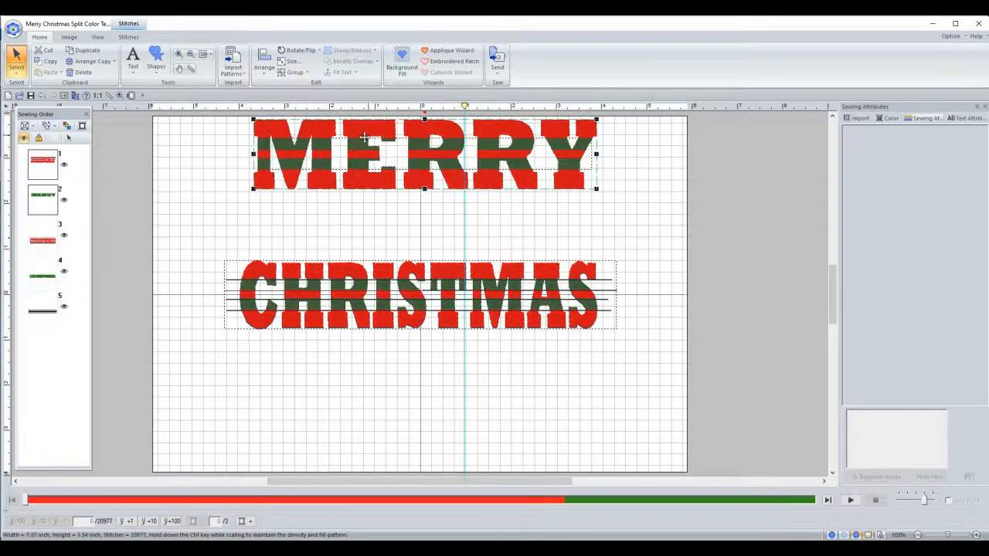
left_click_drag(367, 148, 363, 200)
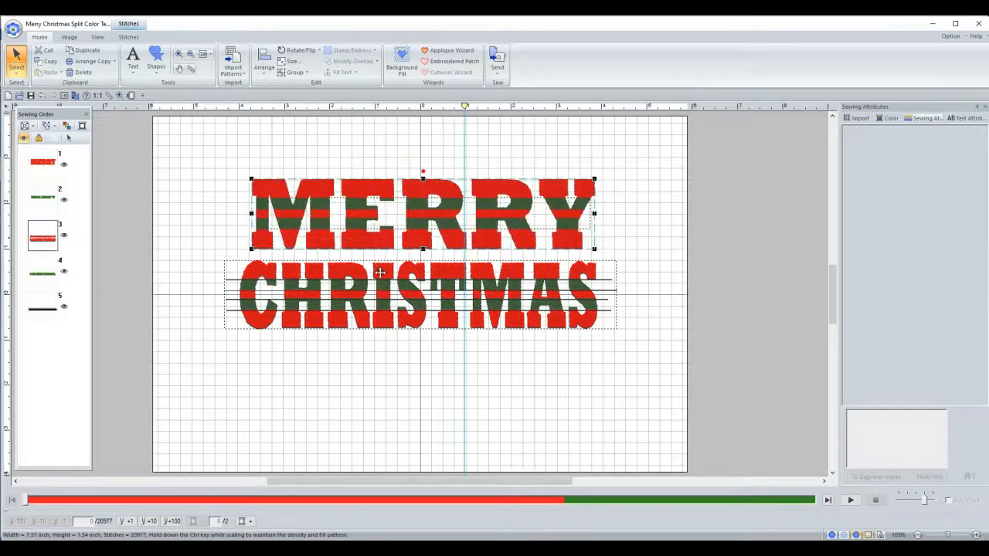
left_click(383, 301)
left_click_drag(384, 303, 405, 247)
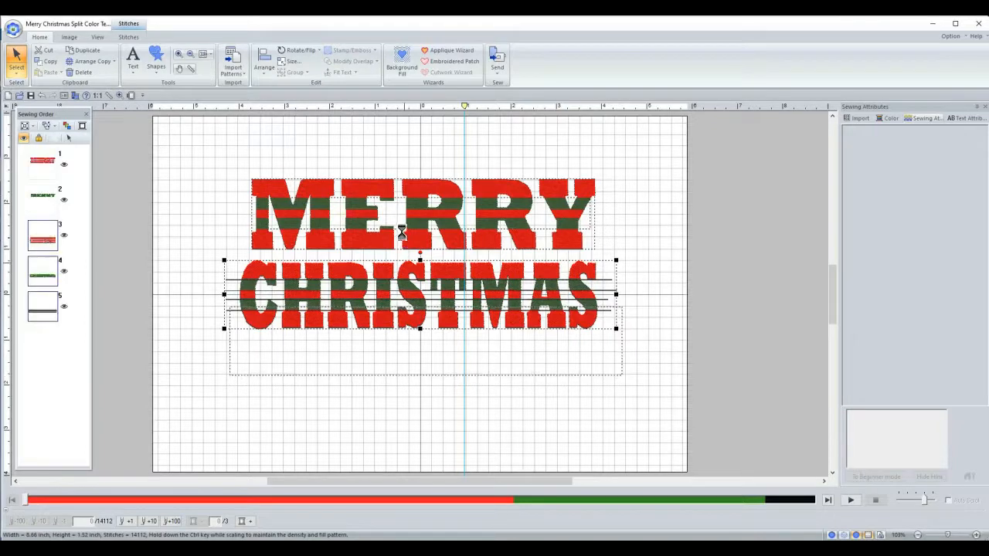
left_click(361, 244)
left_click_drag(360, 253, 363, 270)
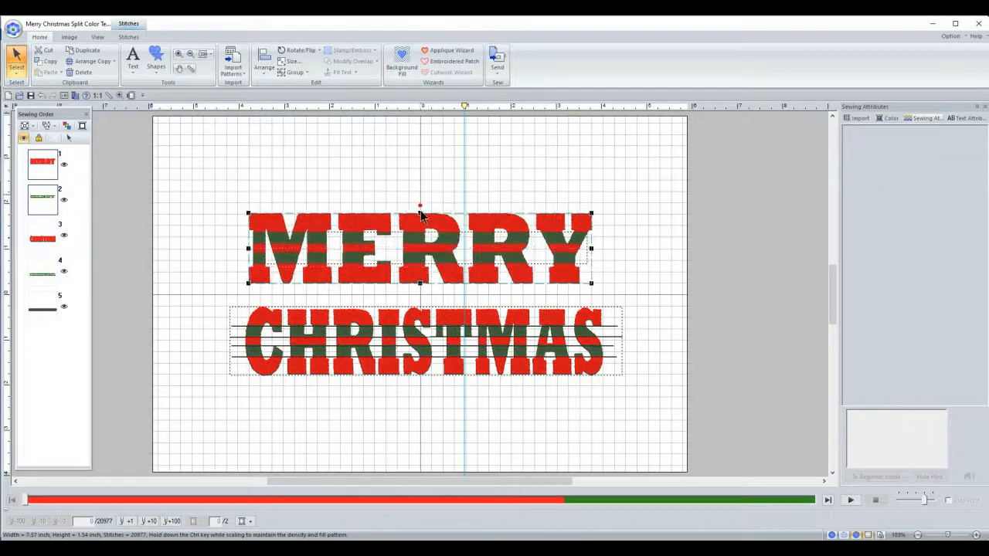
- Nudge CHRISTMAS slightly left to centre its bounding box on the page's vertical centre line
left_click(421, 319)
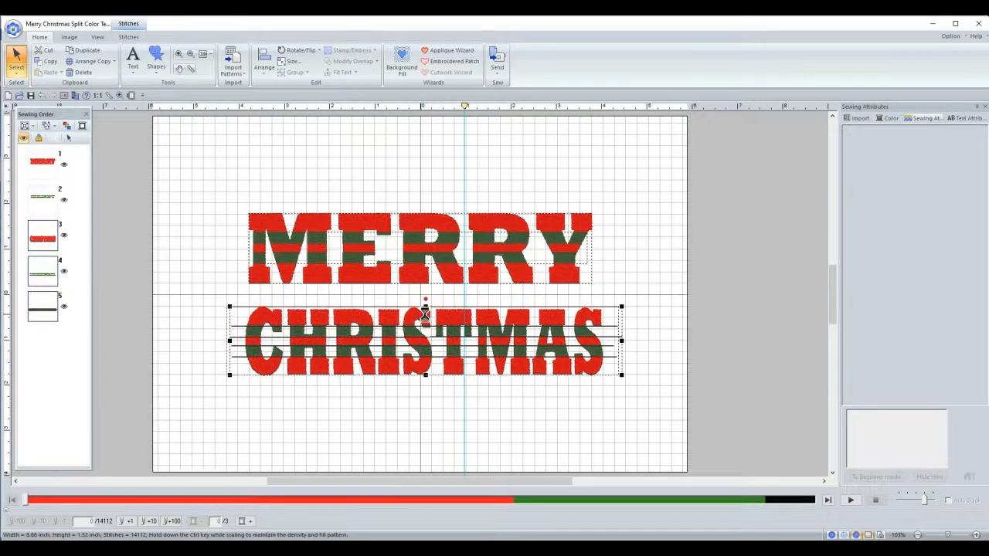
key("Left")
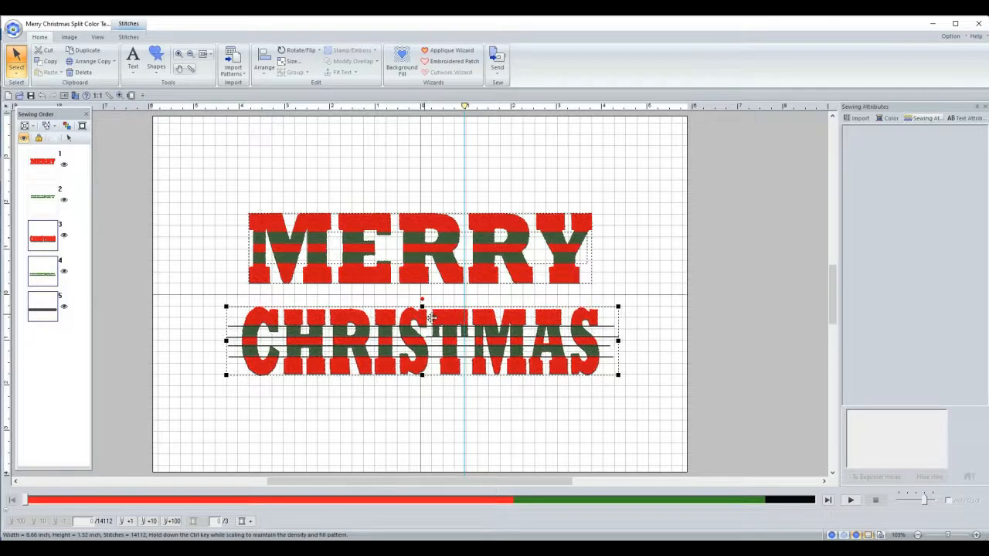
right_click(445, 323)
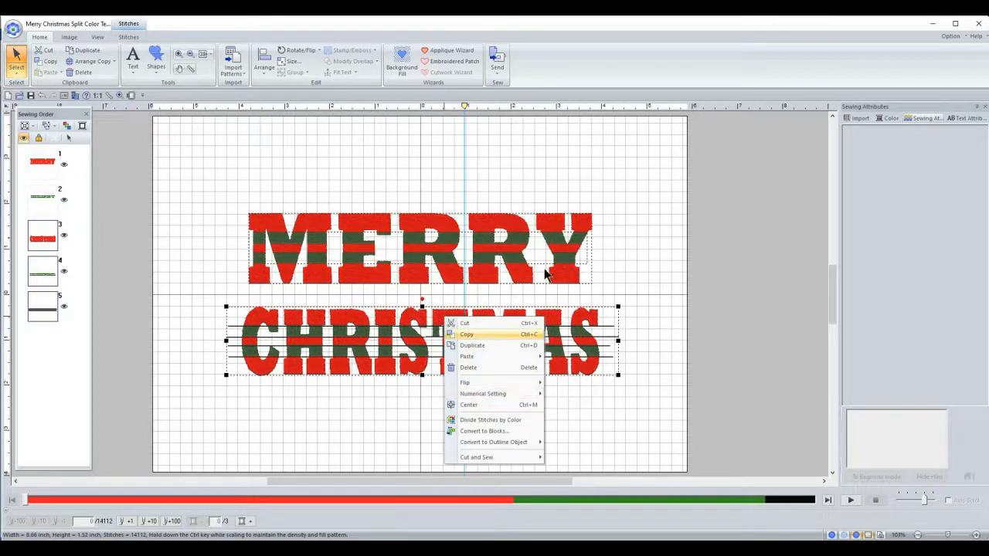
left_click(418, 325)
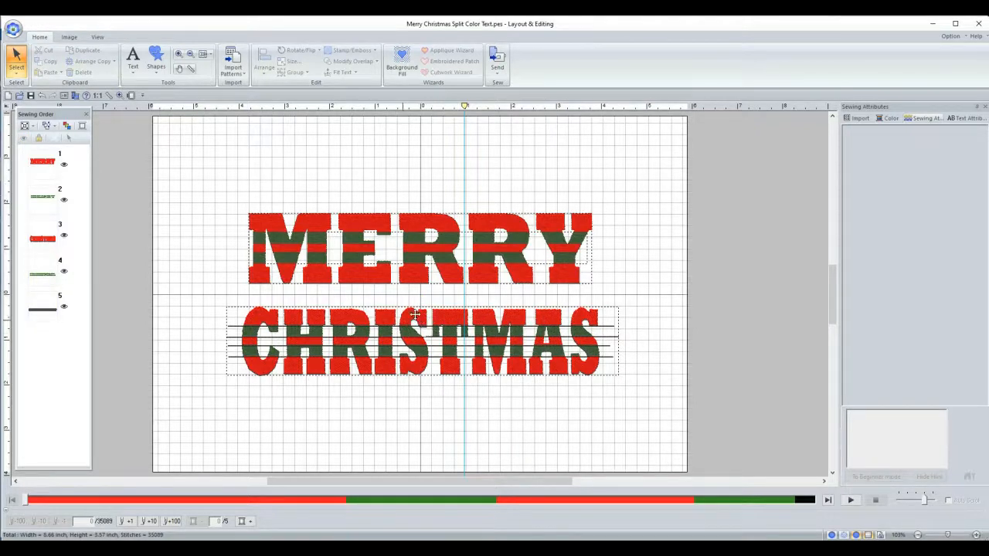
- Divide the CHRISTMAS stitches by color so the lettering and the black split lines are separate objects
left_click(415, 315)
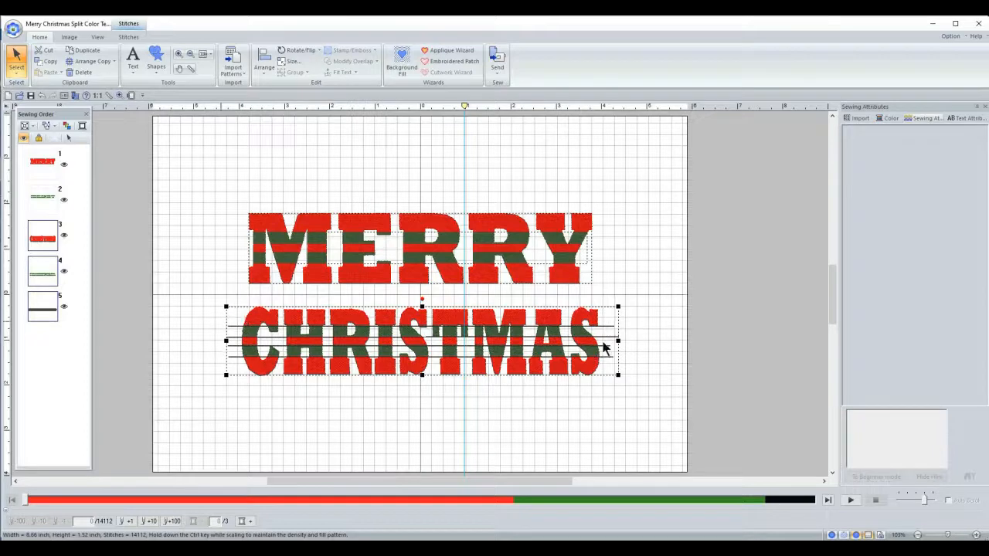
right_click(322, 320)
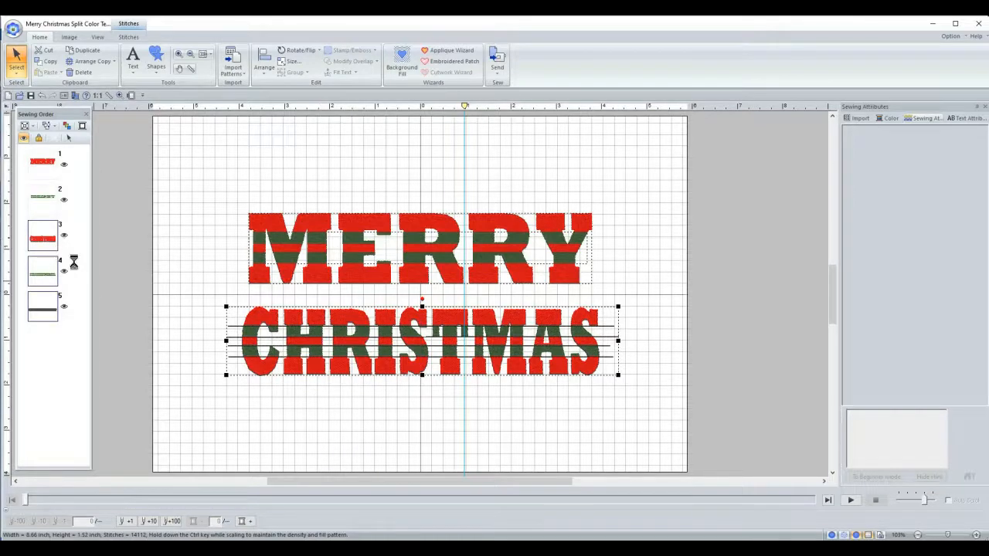
left_click(263, 317)
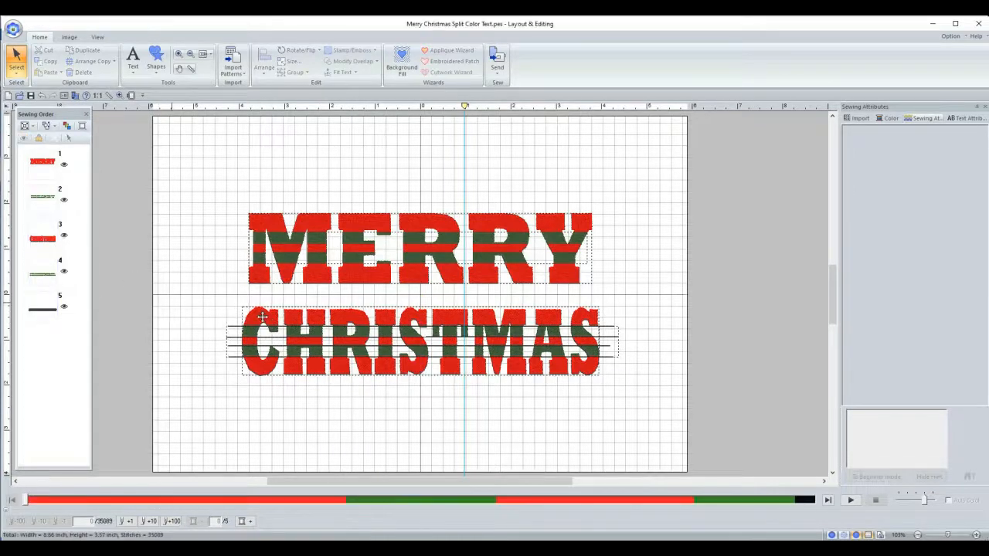
left_click(262, 317)
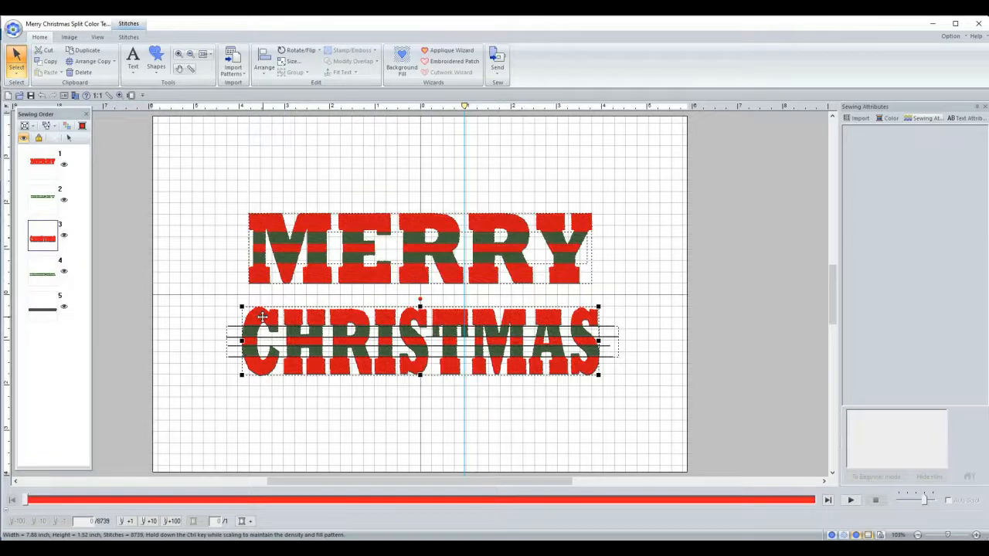
left_click(184, 294)
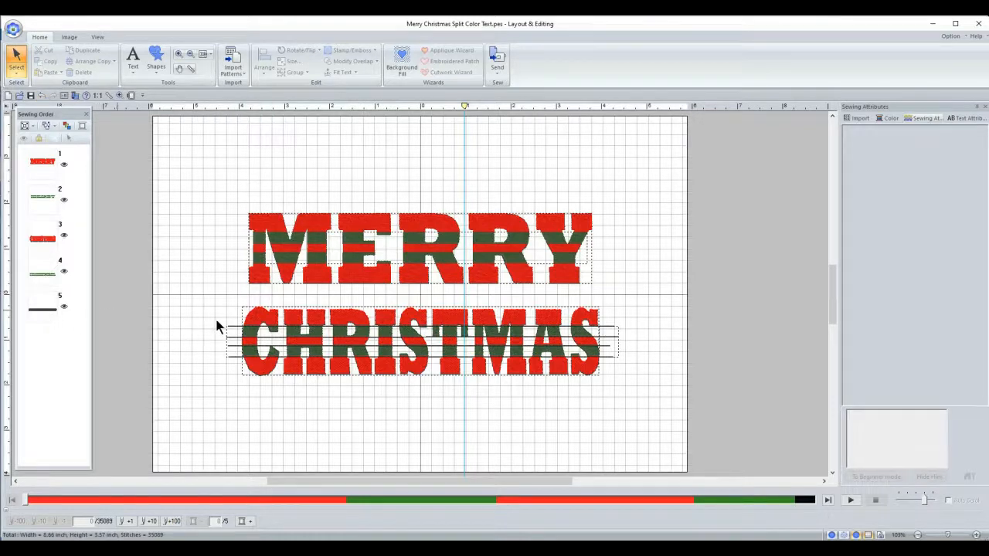
- Delete the black split-line stitches, the fifth colour in the sewing order
left_click(44, 315)
right_click(81, 316)
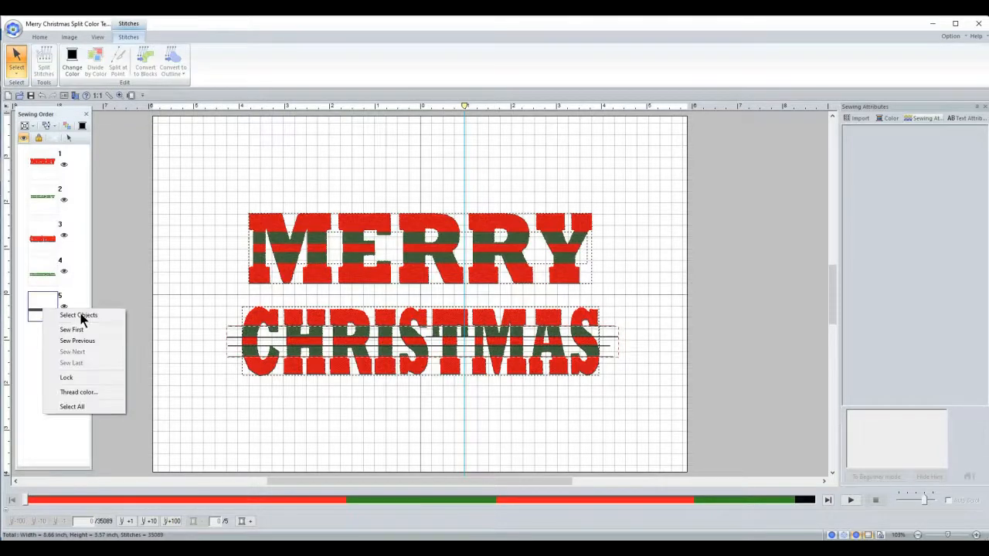
left_click(80, 315)
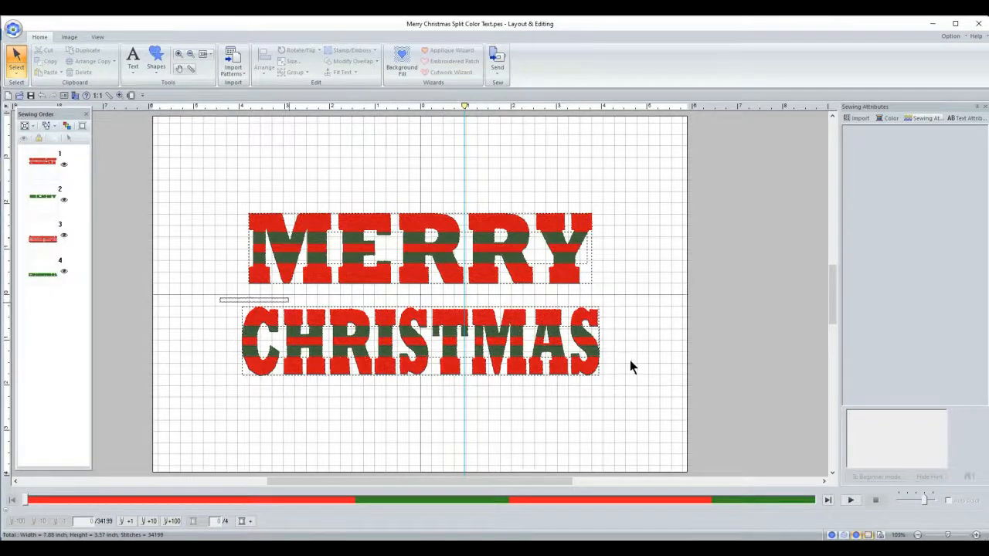
- Group the red and green stitch objects of CHRISTMAS
left_click(438, 334)
left_click(437, 333)
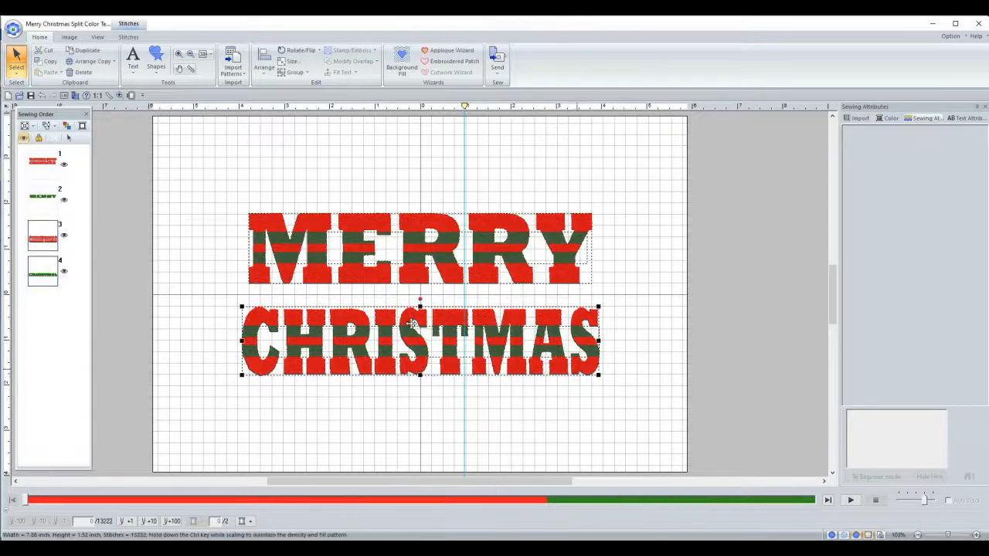
right_click(412, 324)
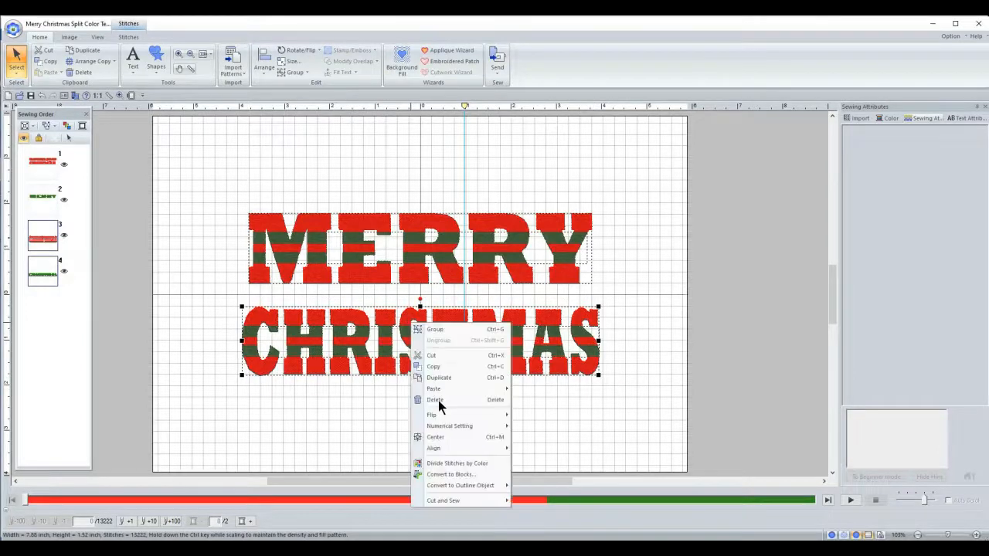
left_click(441, 334)
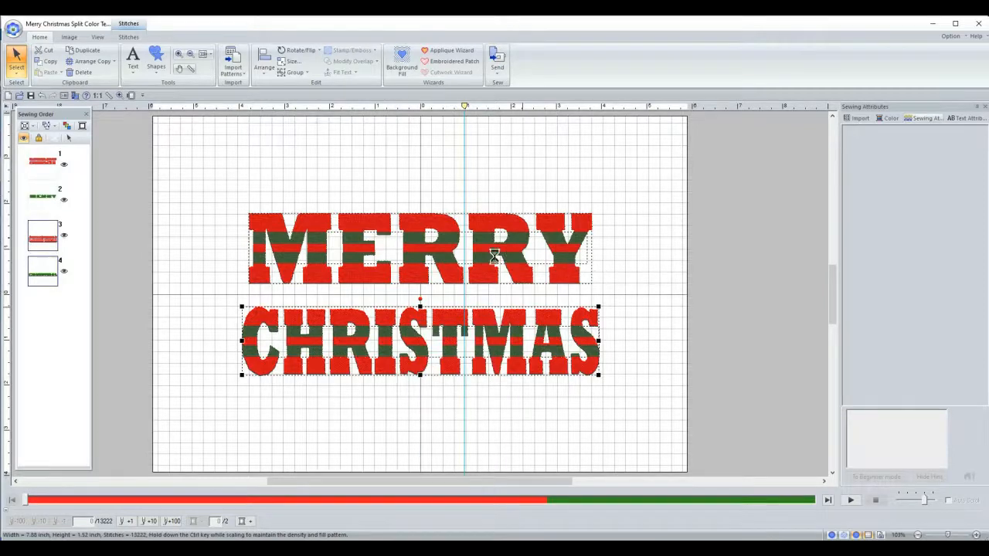
- Match MERRY's height to CHRISTMAS by setting it to 1.52 inches, without maintaining the aspect ratio
left_click(406, 223)
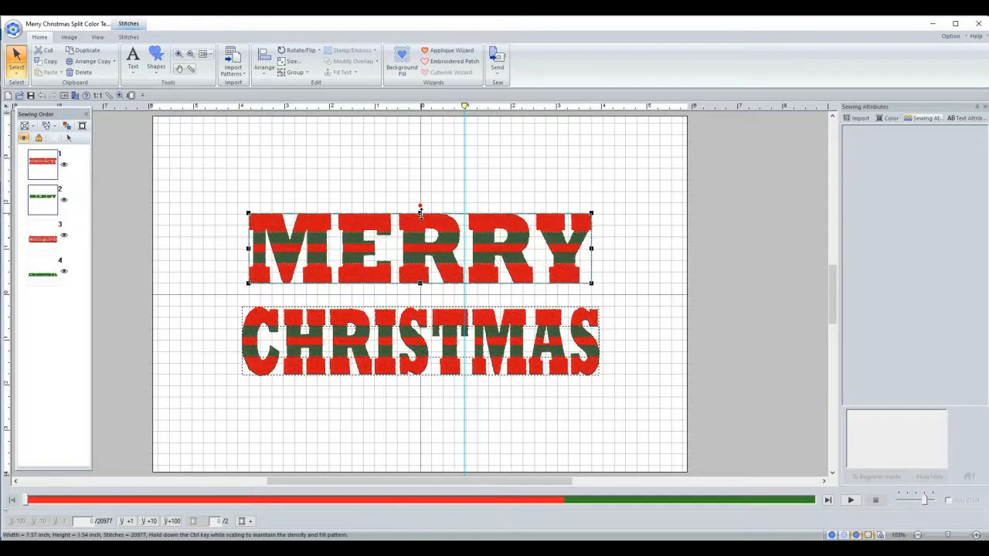
left_click_drag(420, 214, 420, 216)
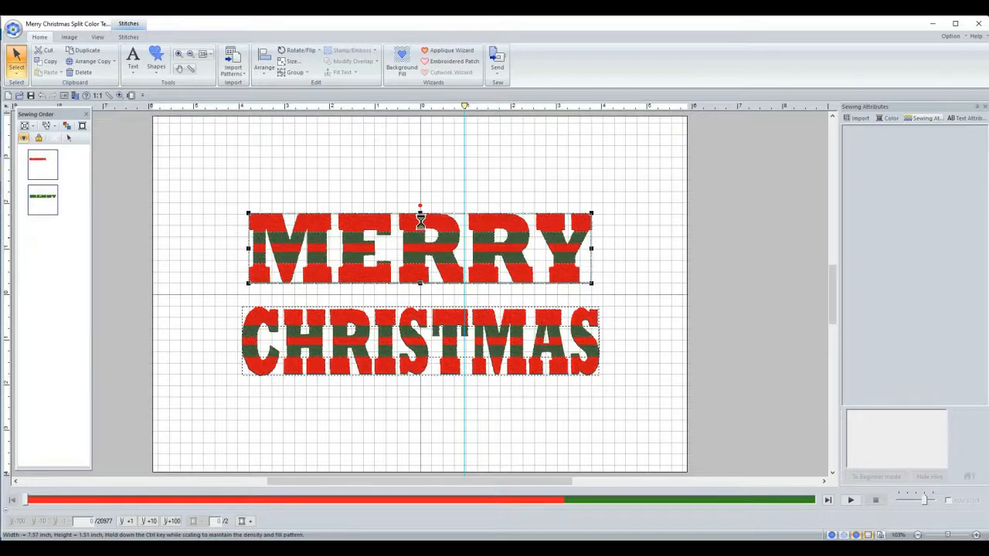
left_click(410, 318)
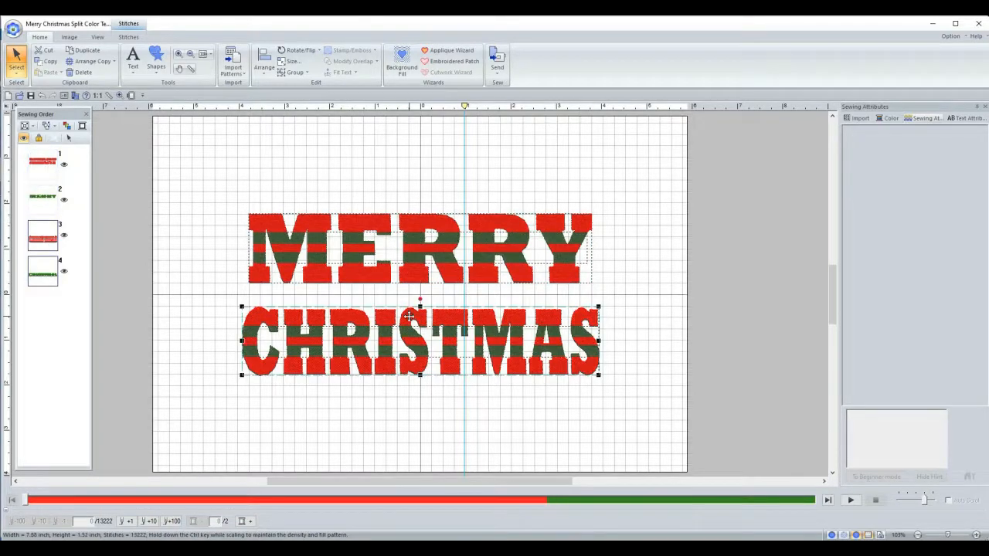
left_click(416, 224, "ctrl")
right_click(417, 226)
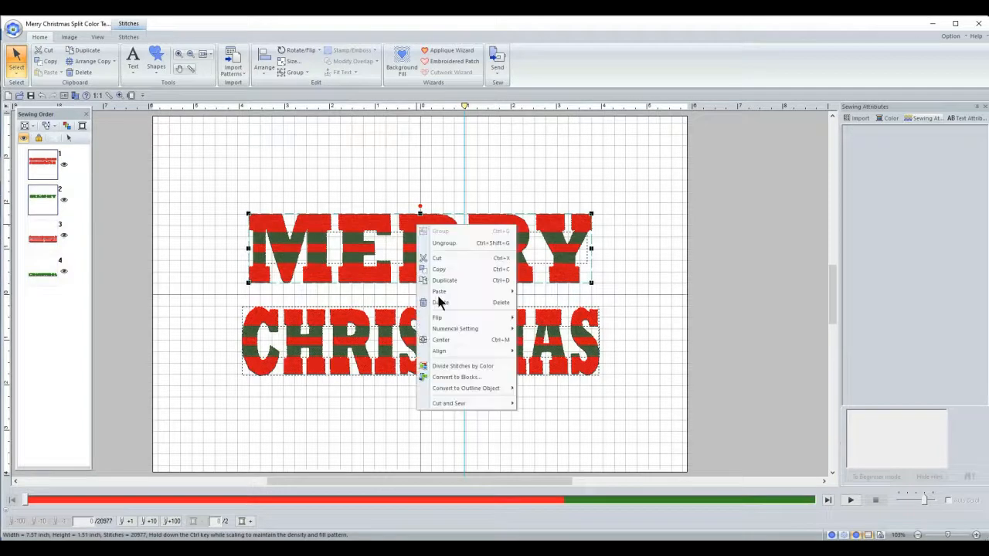
left_click(530, 325)
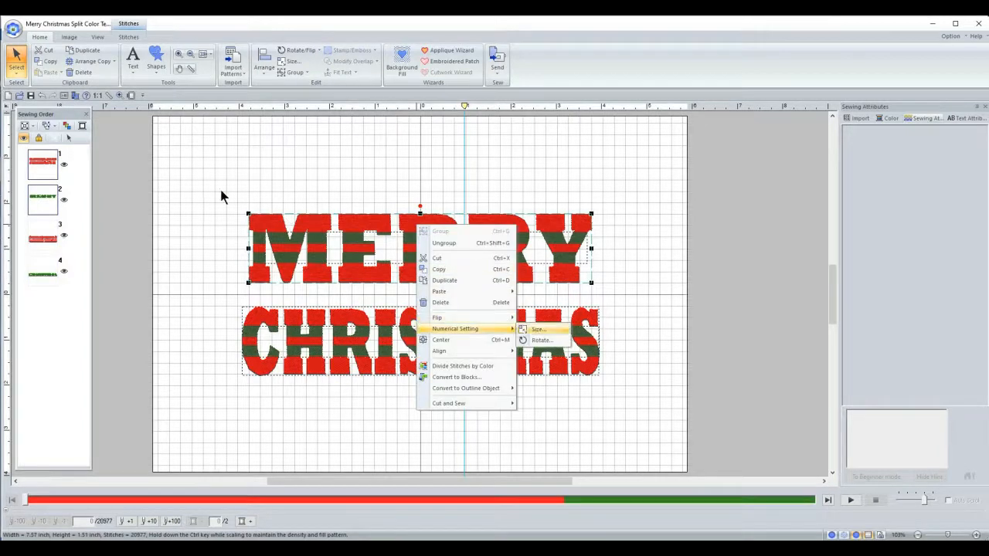
left_click(20, 78)
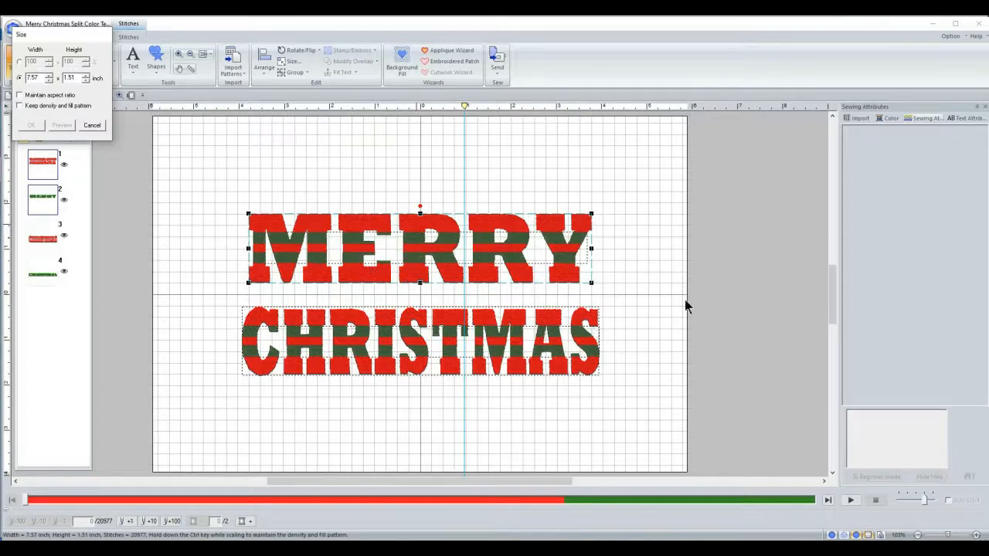
left_click(86, 77)
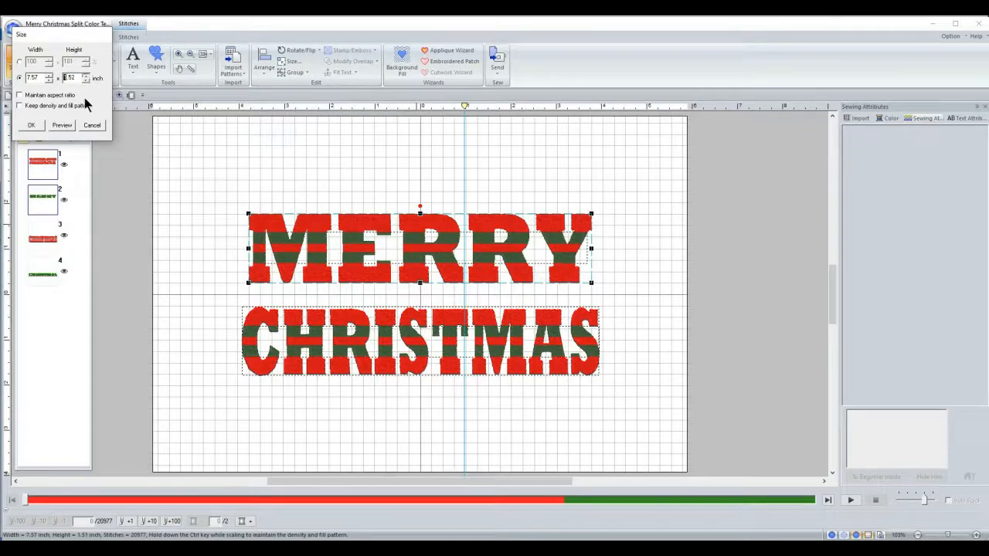
left_click(35, 126)
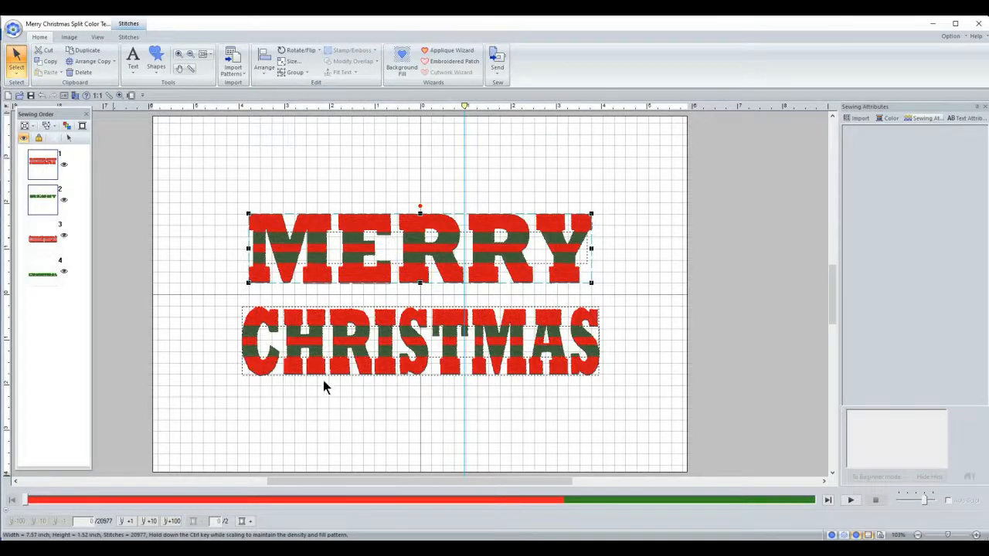
- Narrow MERRY symmetrically about its centre to about 6.83 inches wide
left_click(362, 361)
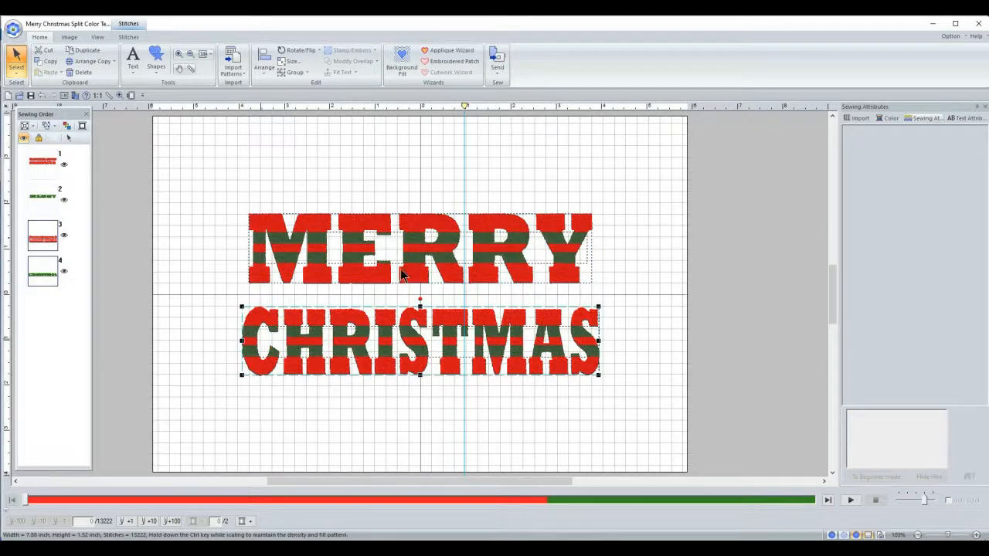
left_click(374, 272)
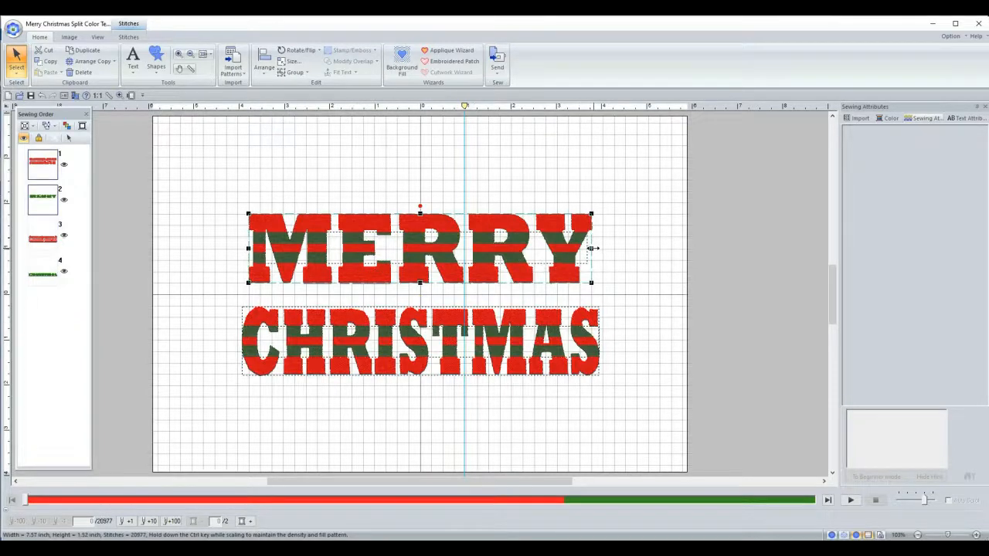
left_click_drag(593, 248, 577, 248)
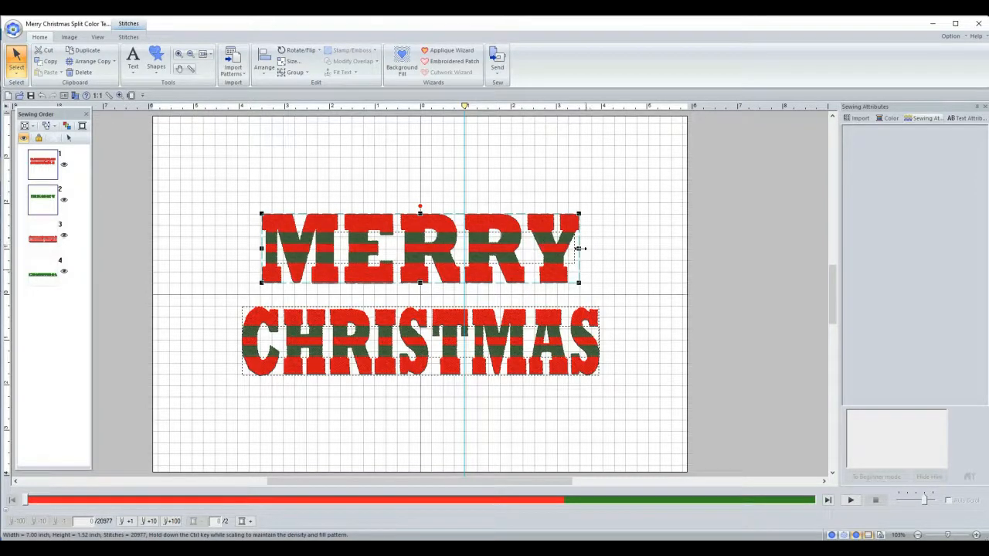
left_click_drag(577, 248, 574, 249)
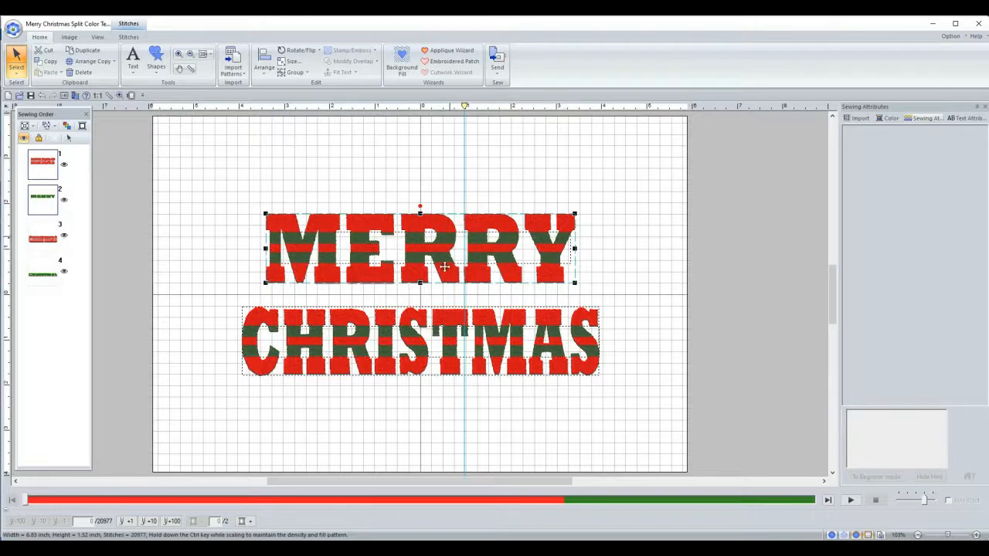
left_click(344, 304)
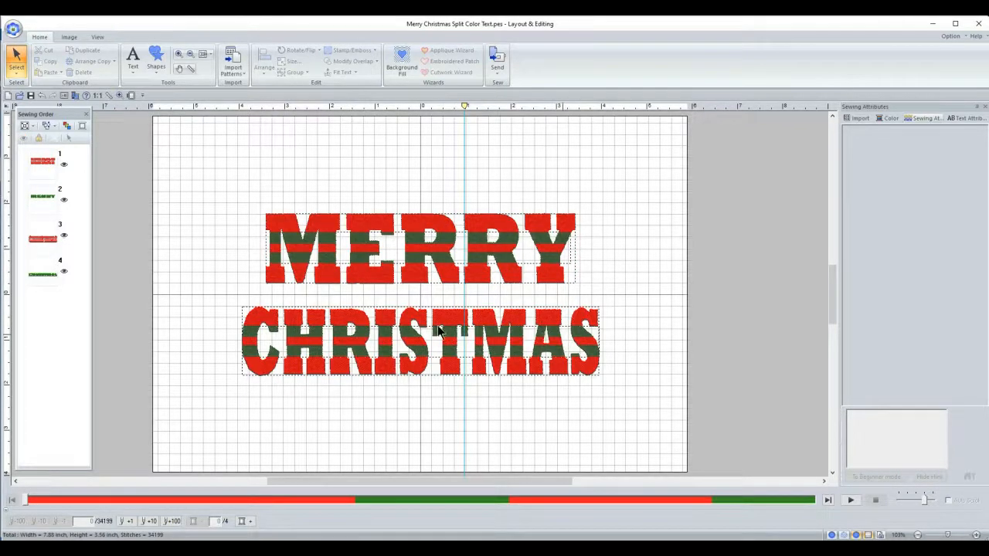
- Try widening CHRISTMAS symmetrically to about 8.21 inches
left_click(263, 317)
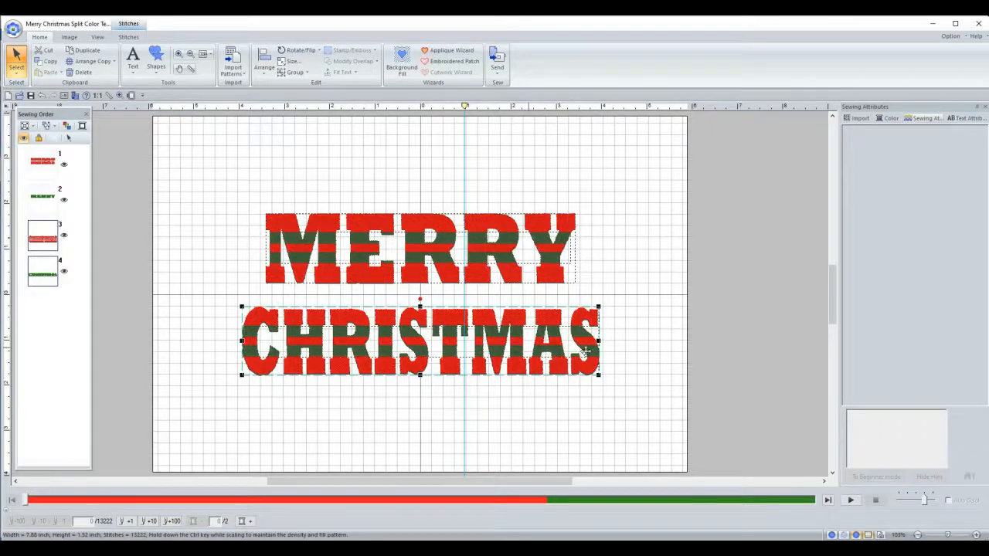
left_click(178, 55)
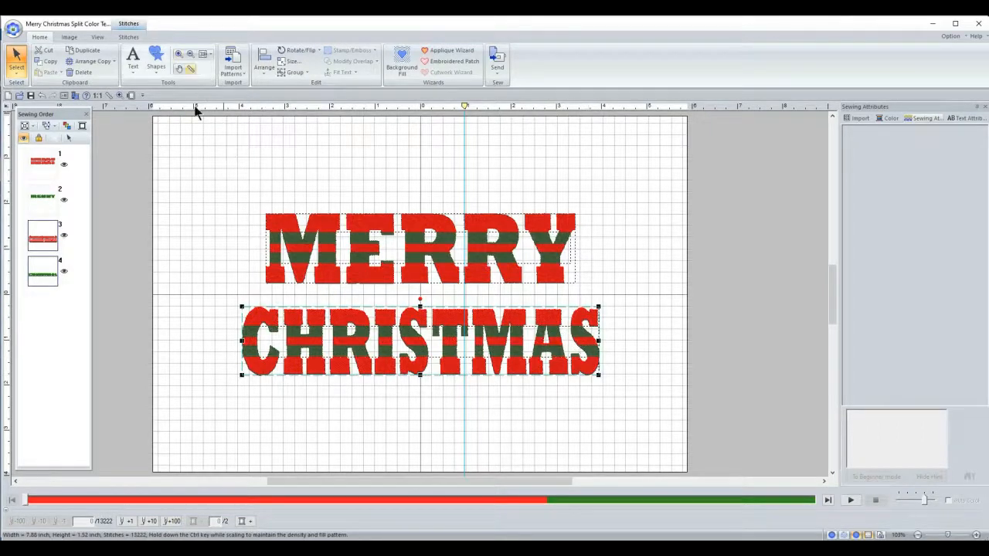
left_click_drag(224, 293, 629, 394)
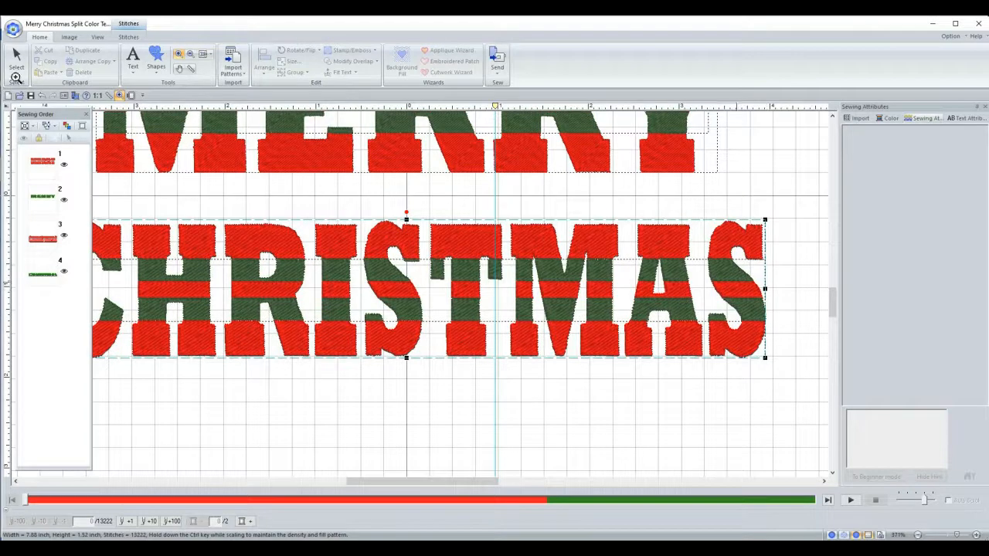
left_click(16, 59)
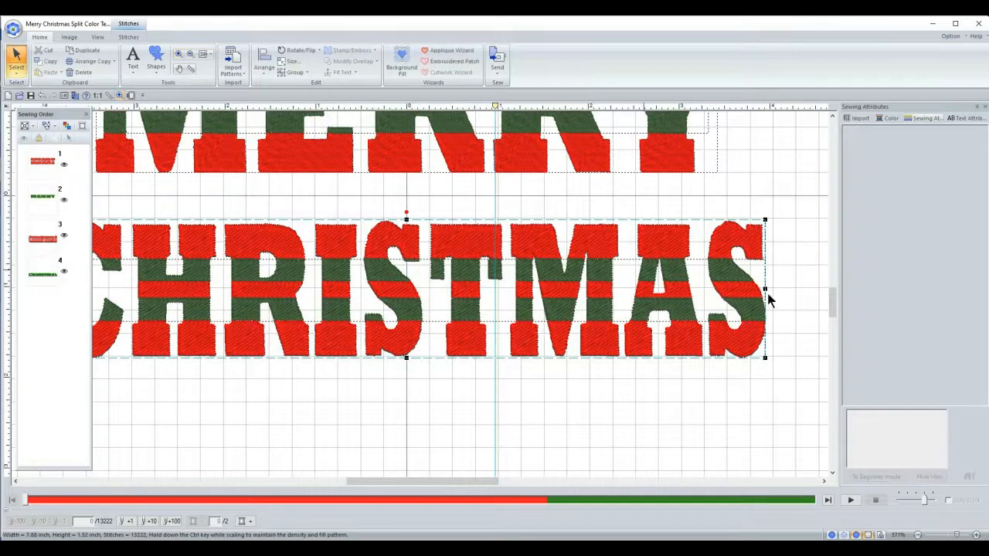
left_click_drag(765, 288, 778, 288)
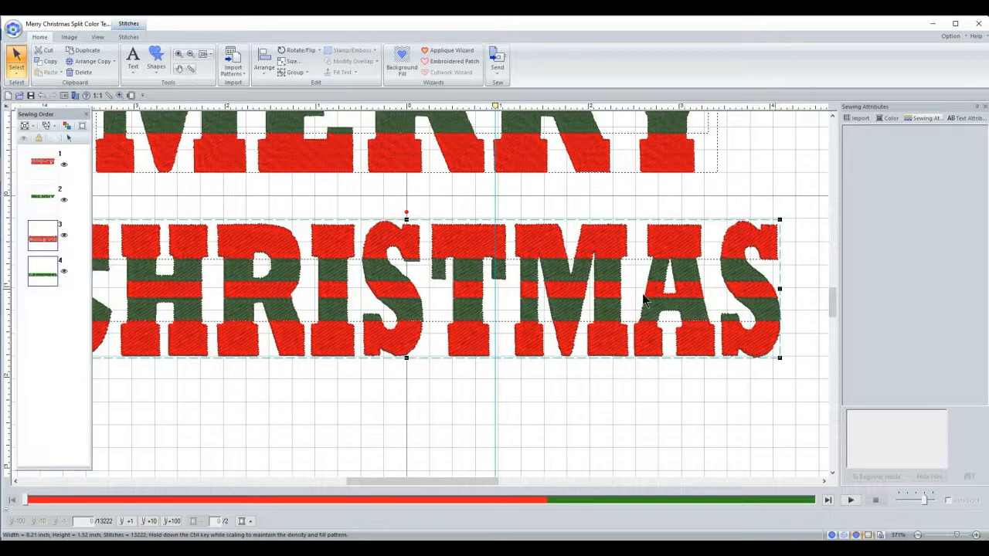
- Examine the boundary between the red and green stitches in the letter S up close, and undo the widening of CHRISTMAS
left_click(179, 55)
left_click_drag(383, 308, 443, 344)
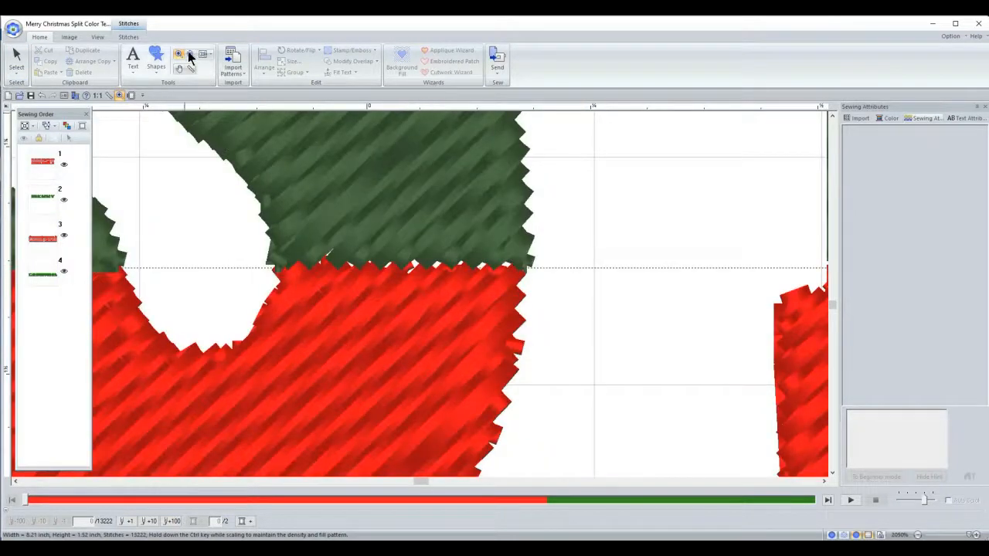
left_click(90, 95)
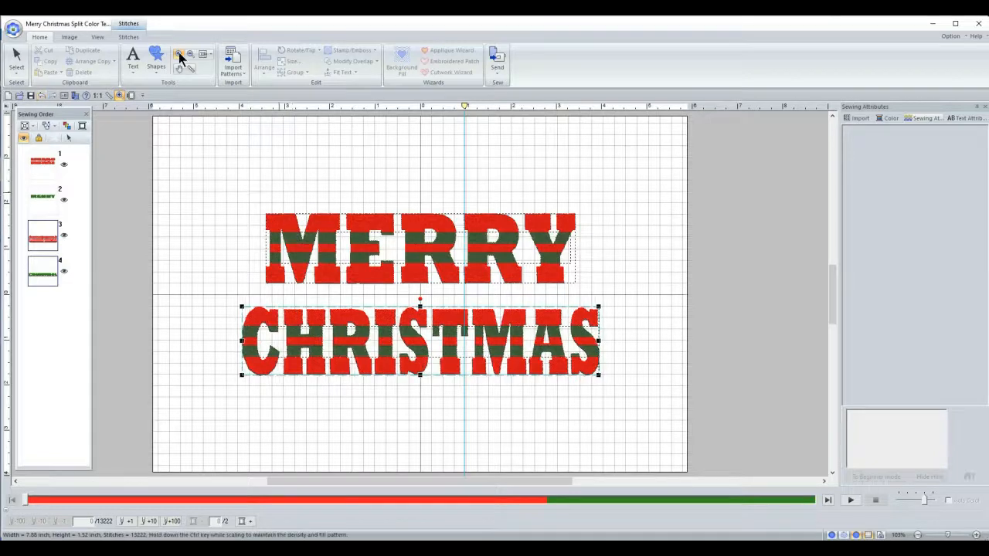
left_click(457, 392)
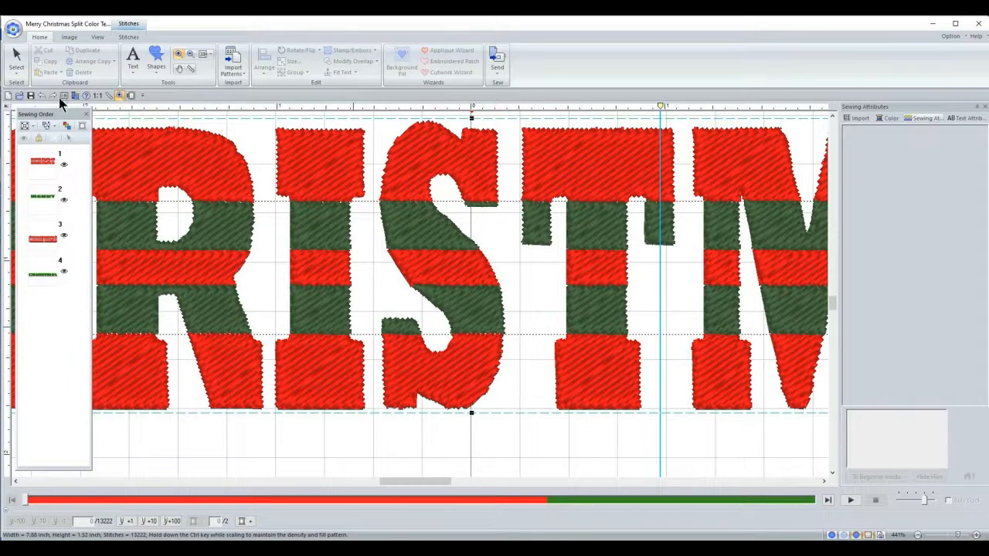
- Switch to Design Center, narrow the CHRISTMAS outlines together with their dividing lines to about 8.40 inches symmetrically, and return them to sew settings
left_click(17, 58)
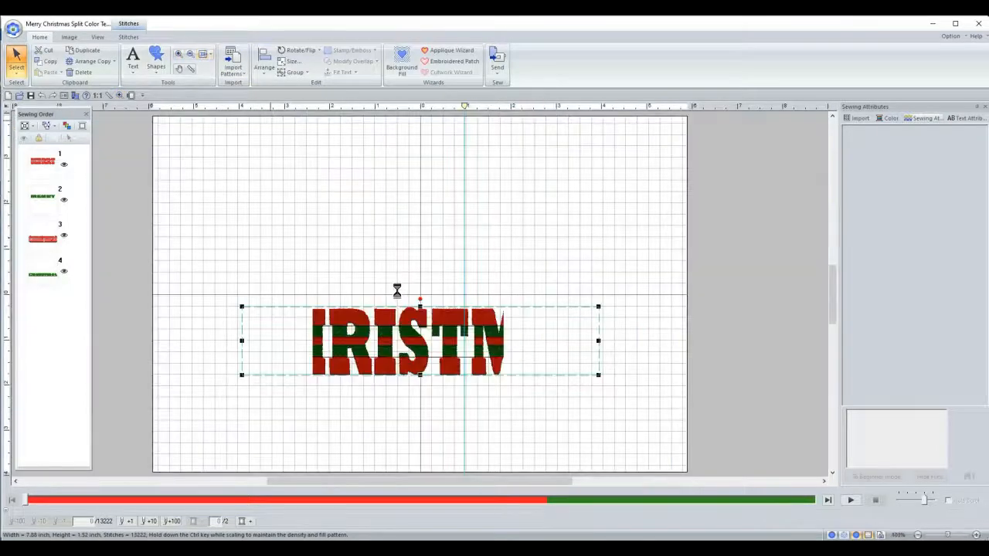
left_click(392, 297)
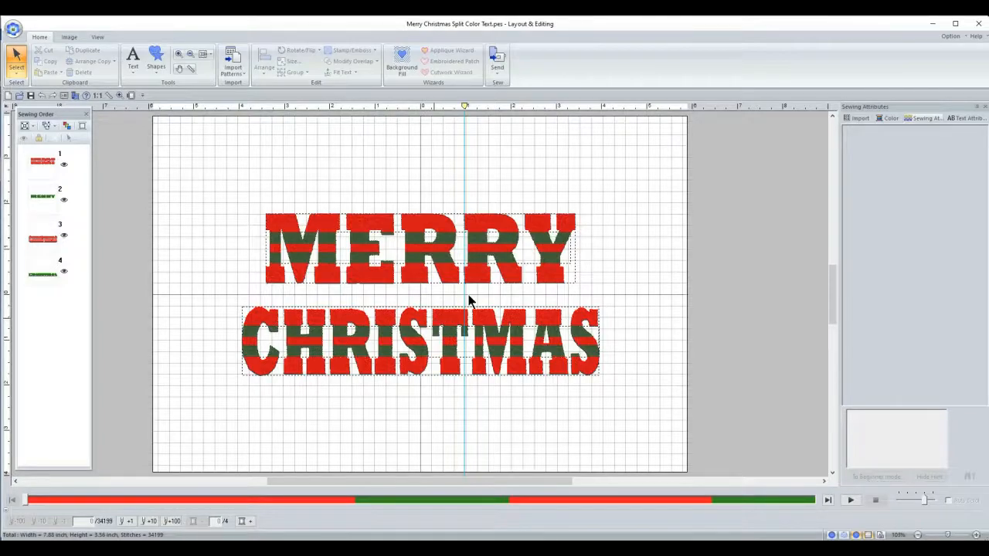
key("alt+Tab")
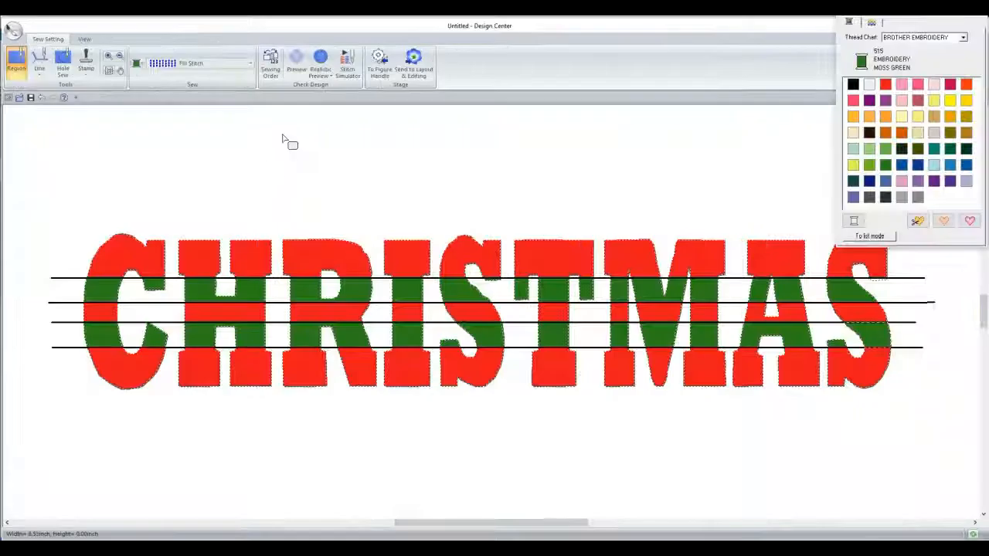
left_click(379, 71)
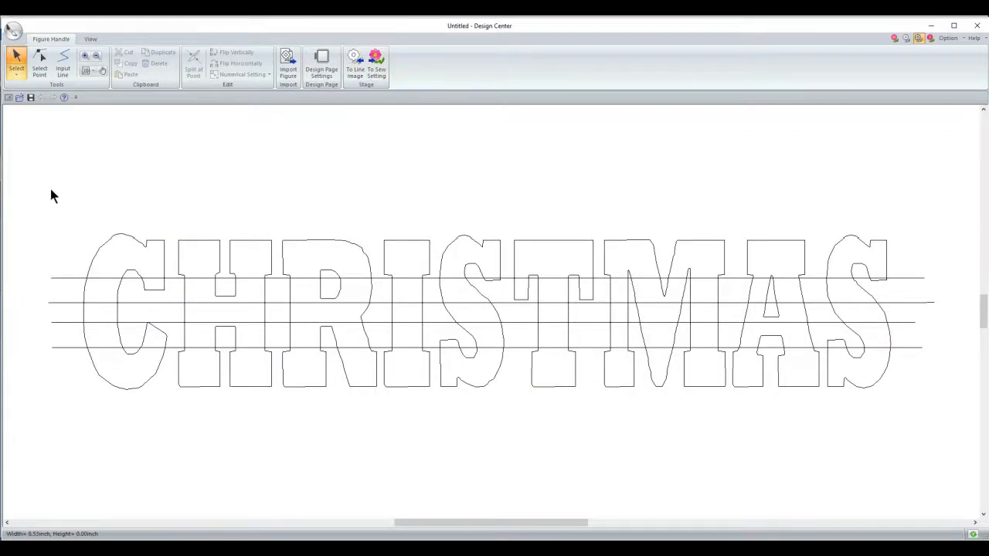
left_click(16, 65)
left_click_drag(42, 218, 958, 433)
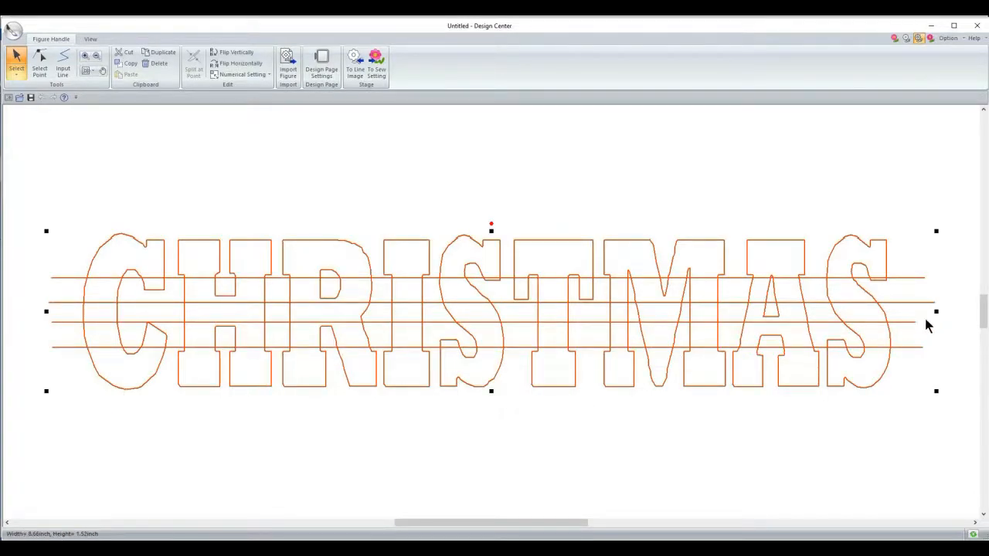
left_click_drag(935, 310, 923, 310)
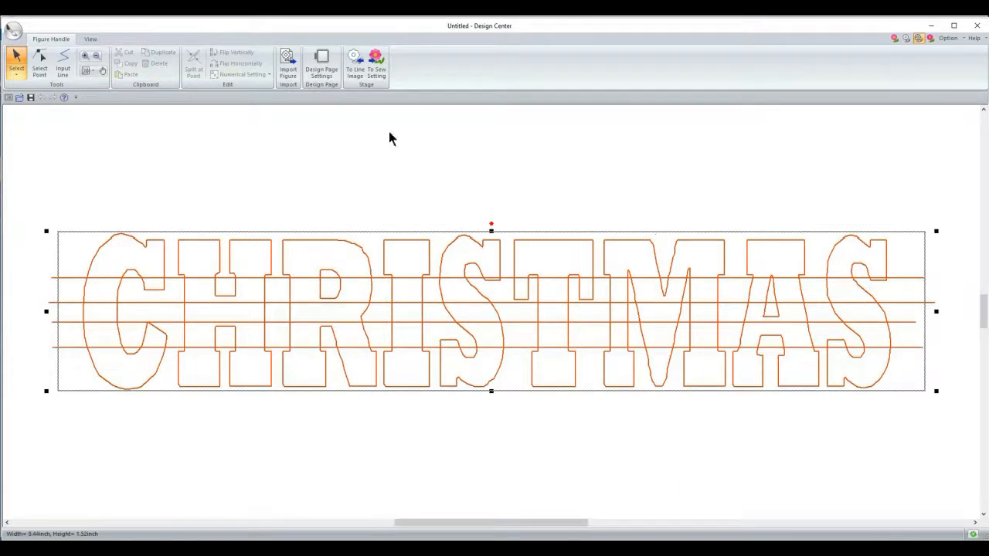
left_click(377, 66)
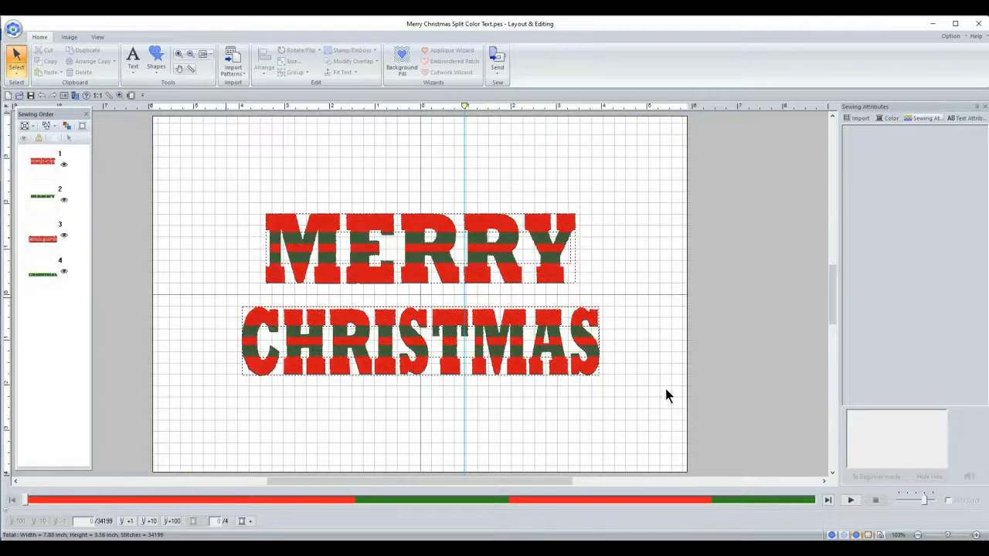
- Replace the old CHRISTMAS in Layout & Editing with the resized version from Design Center, placed centrally beneath MERRY
left_click_drag(665, 389, 651, 388)
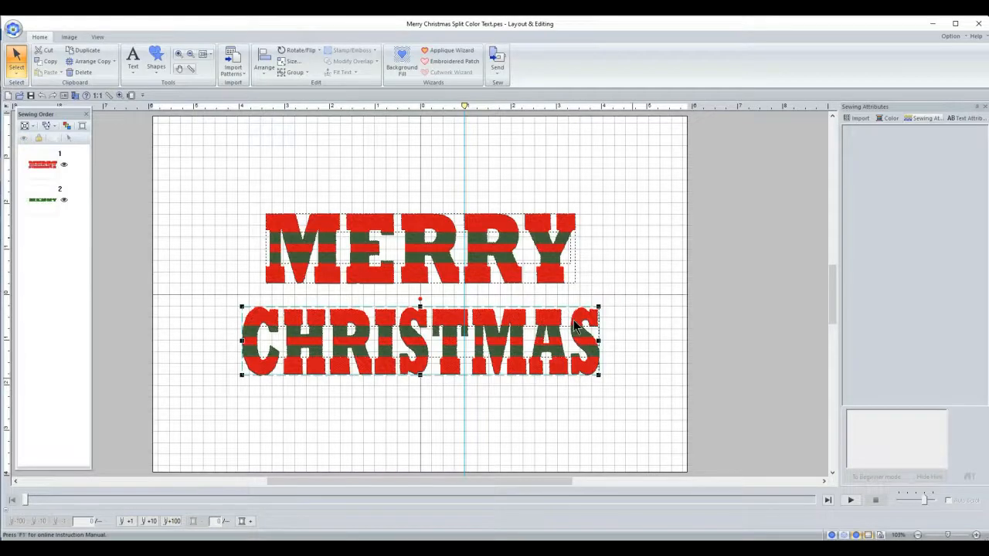
key("Delete")
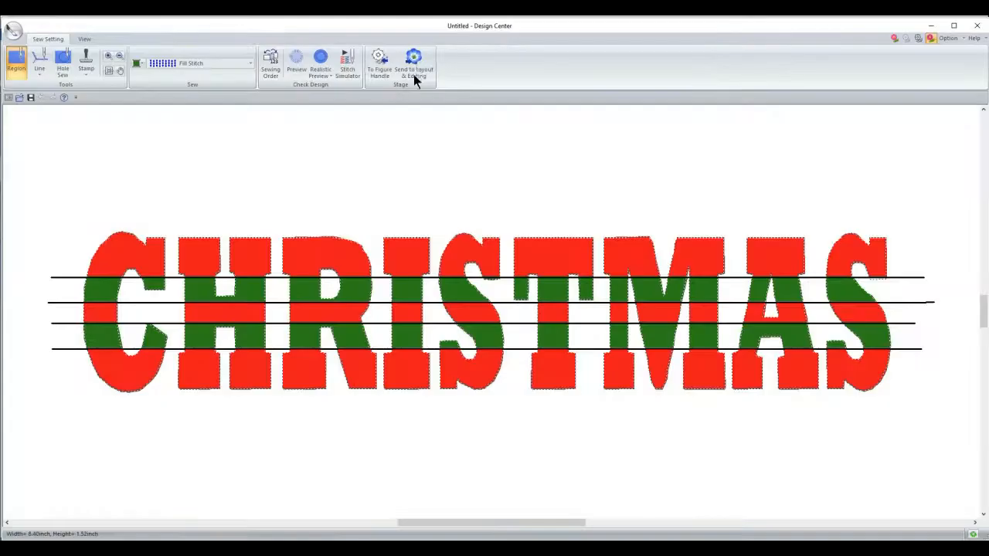
left_click(413, 74)
left_click(56, 136)
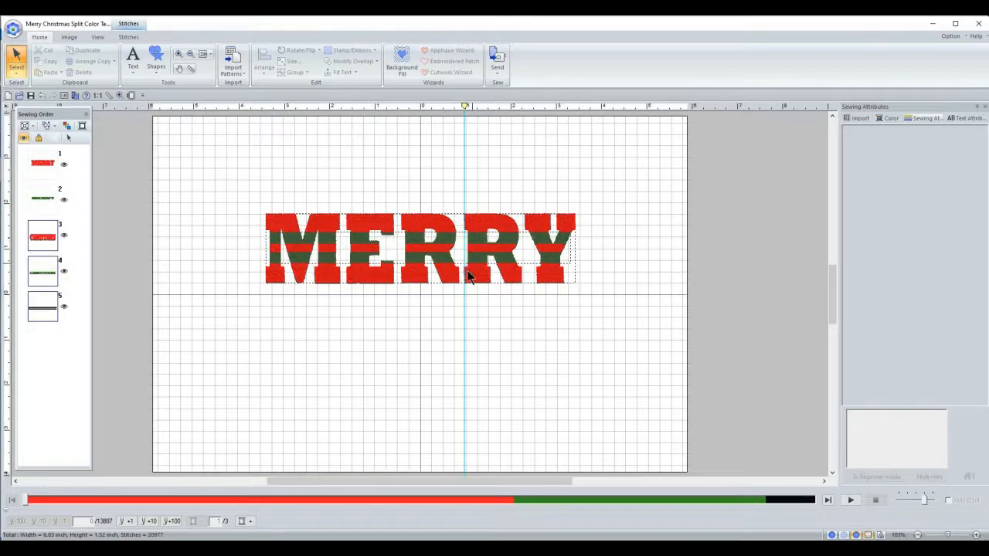
left_click_drag(415, 306, 414, 336)
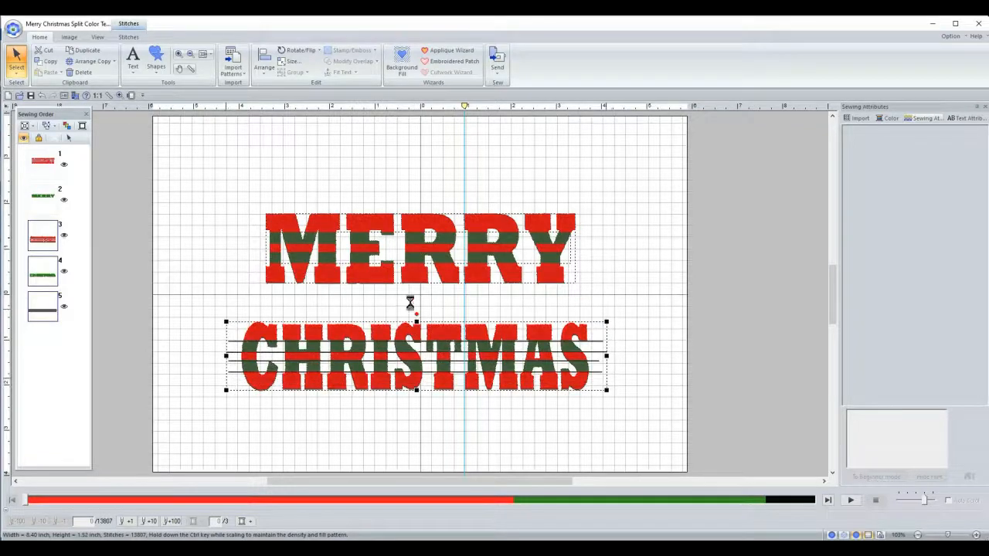
- Divide the imported CHRISTMAS stitches by color
left_click(179, 54)
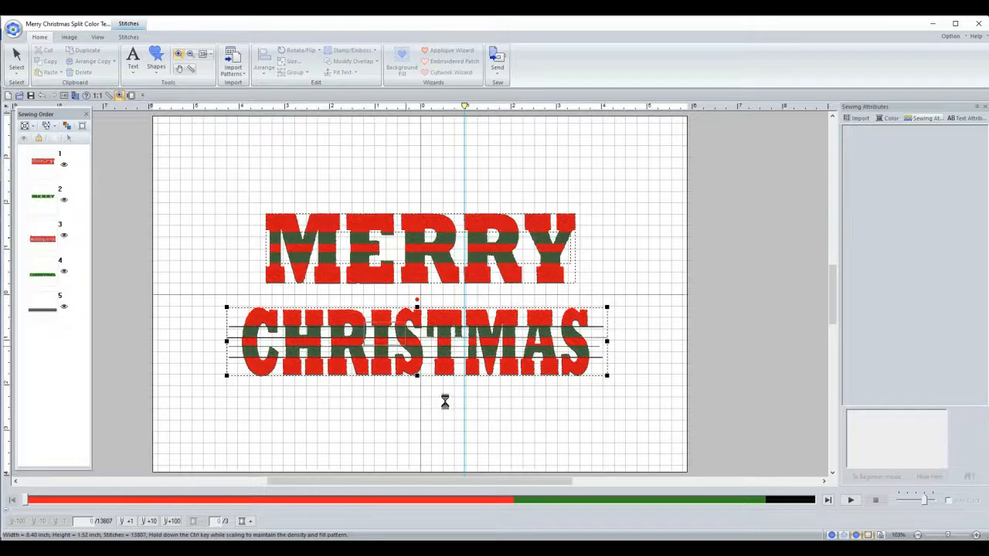
left_click_drag(363, 323, 444, 400)
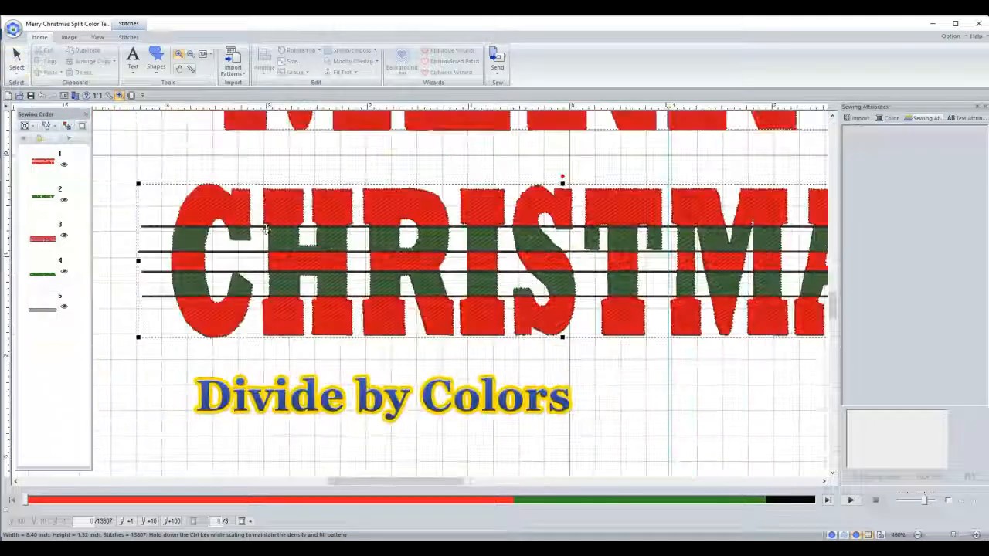
left_click(15, 60)
right_click(274, 222)
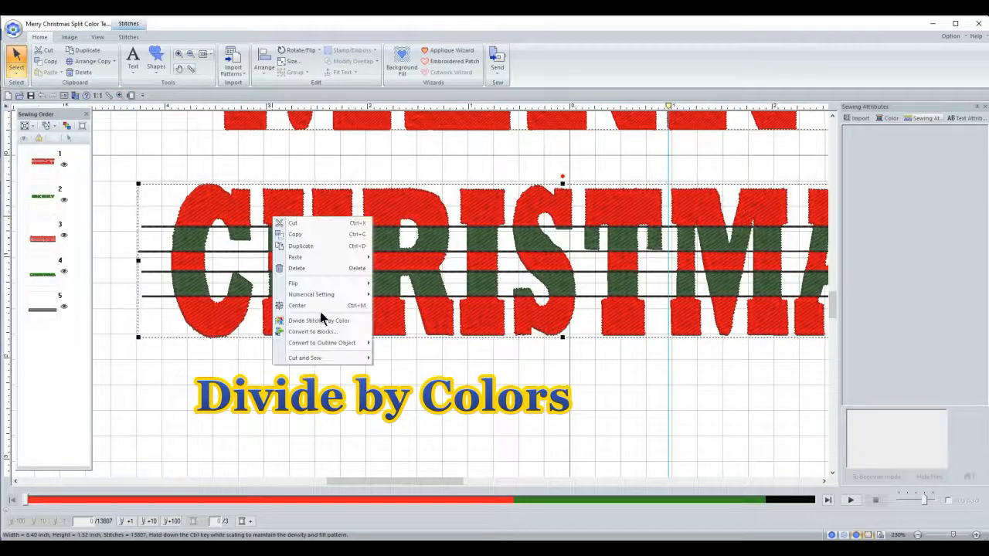
left_click(313, 323)
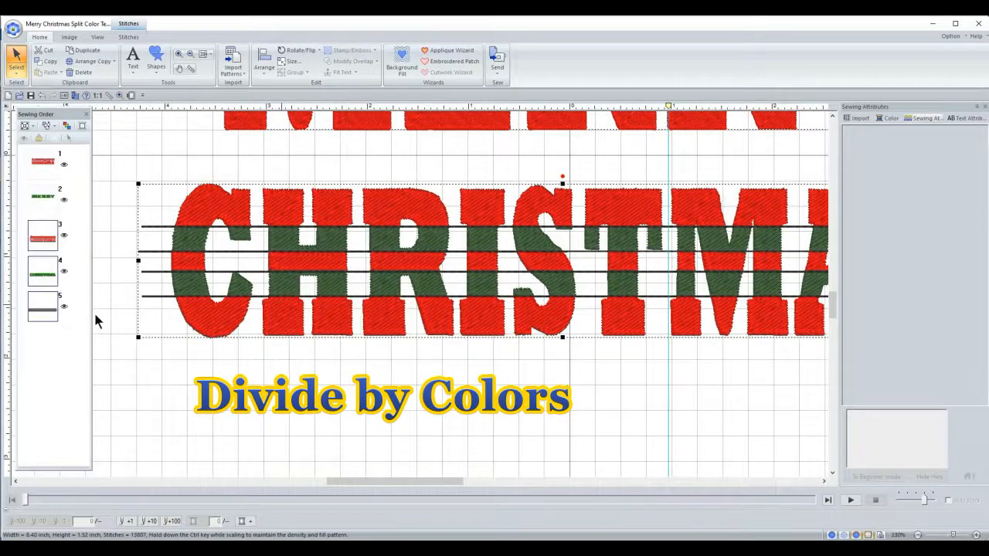
- Select the black horizontal dividing lines across CHRISTMAS and delete them
left_click(49, 312)
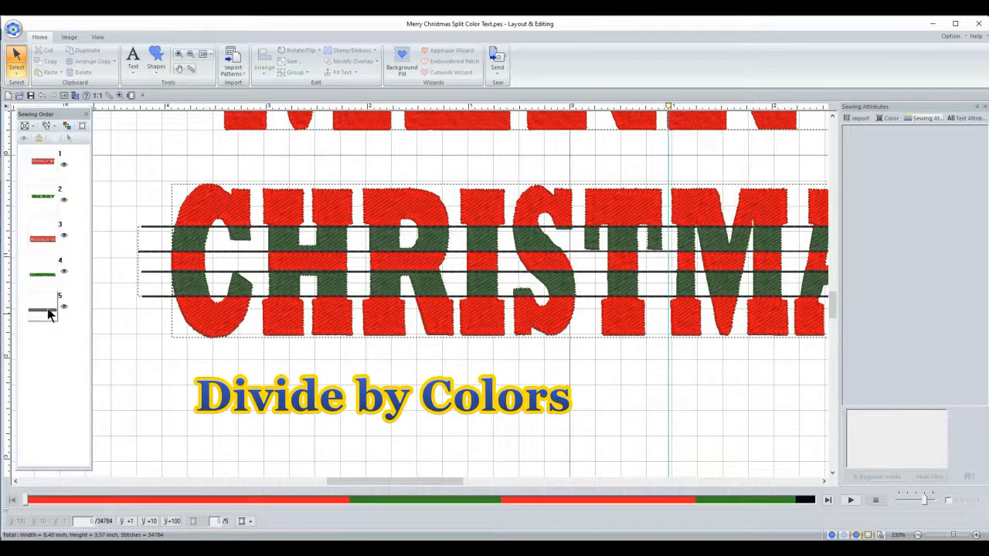
right_click(51, 310)
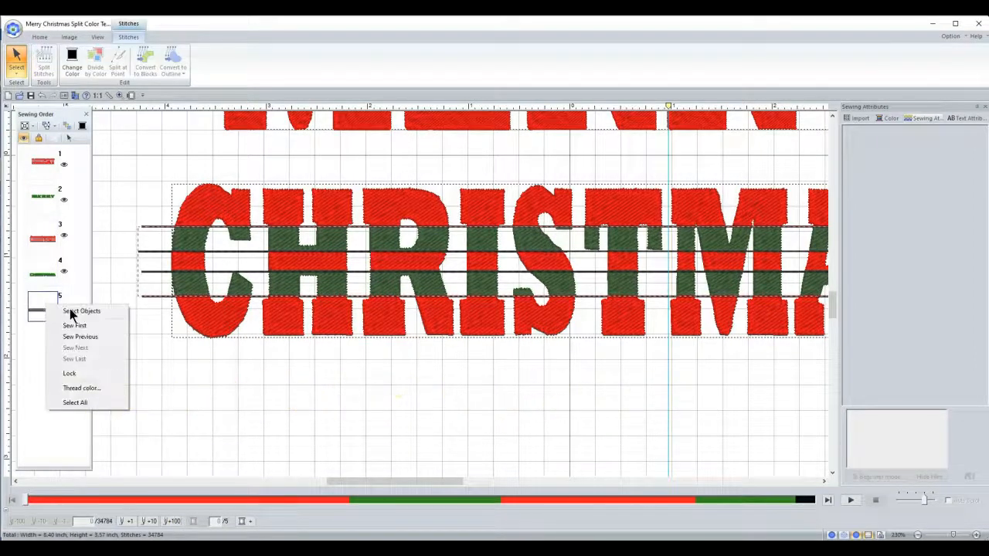
left_click(124, 311)
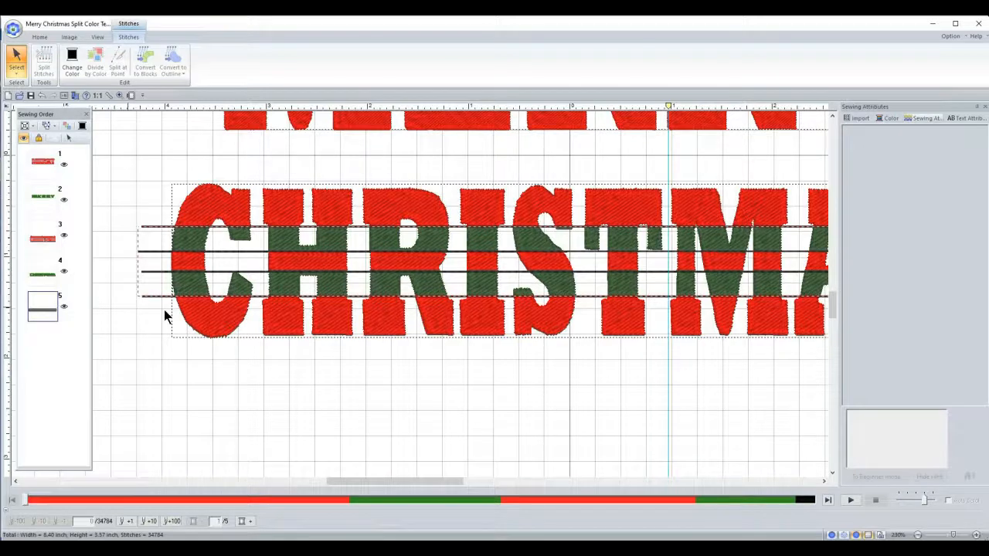
key("Delete")
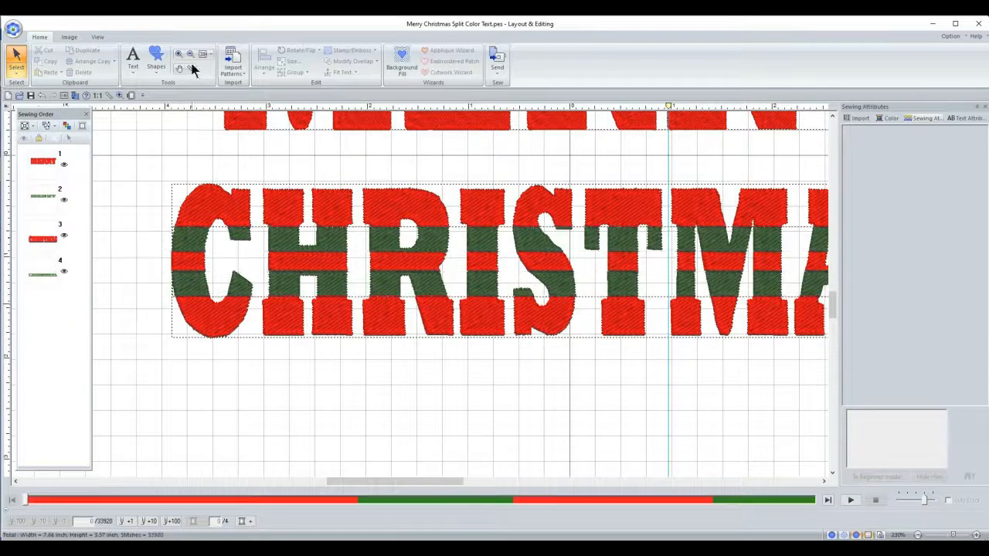
- Examine the boundary between the green and red stitches in the lower part of the S up close
left_click(178, 54)
left_click_drag(488, 255, 607, 332)
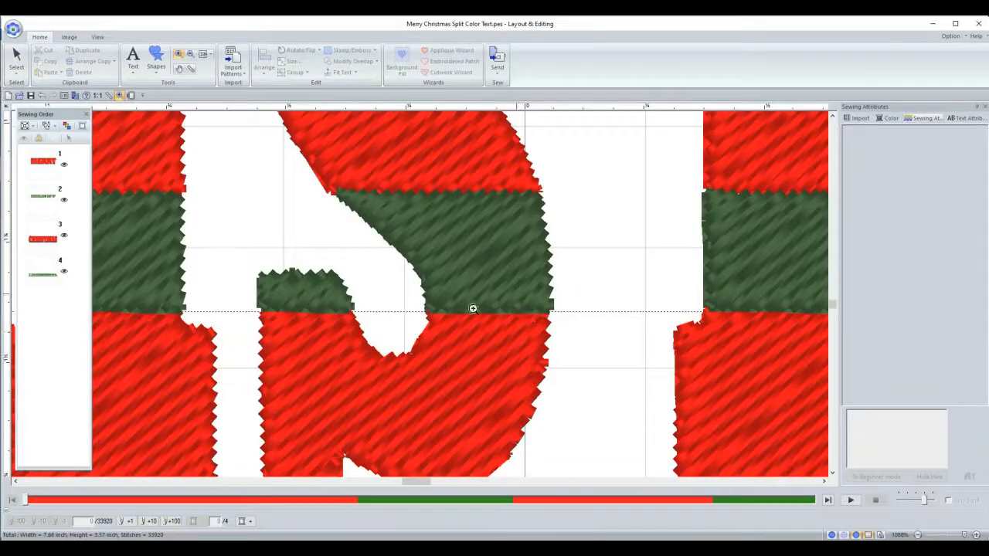
left_click(204, 54)
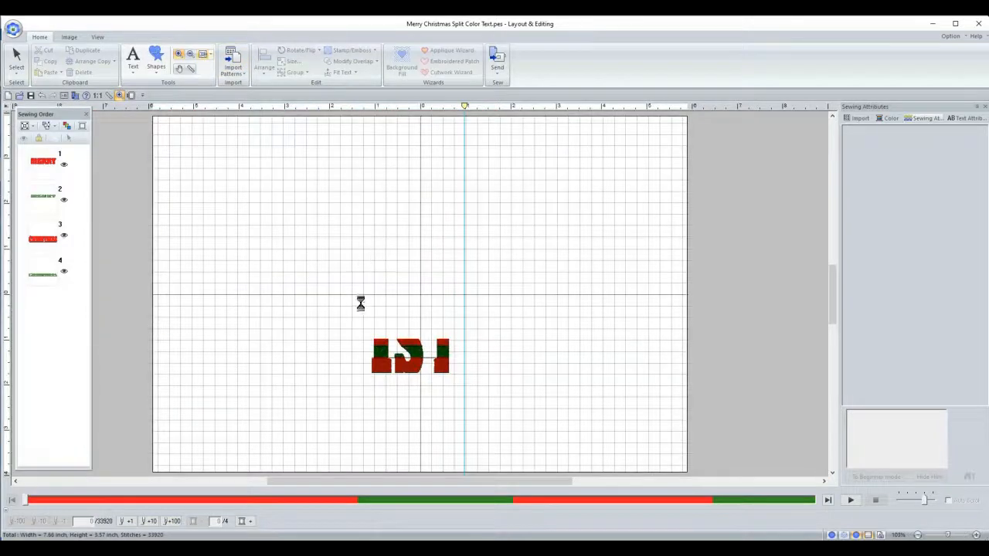